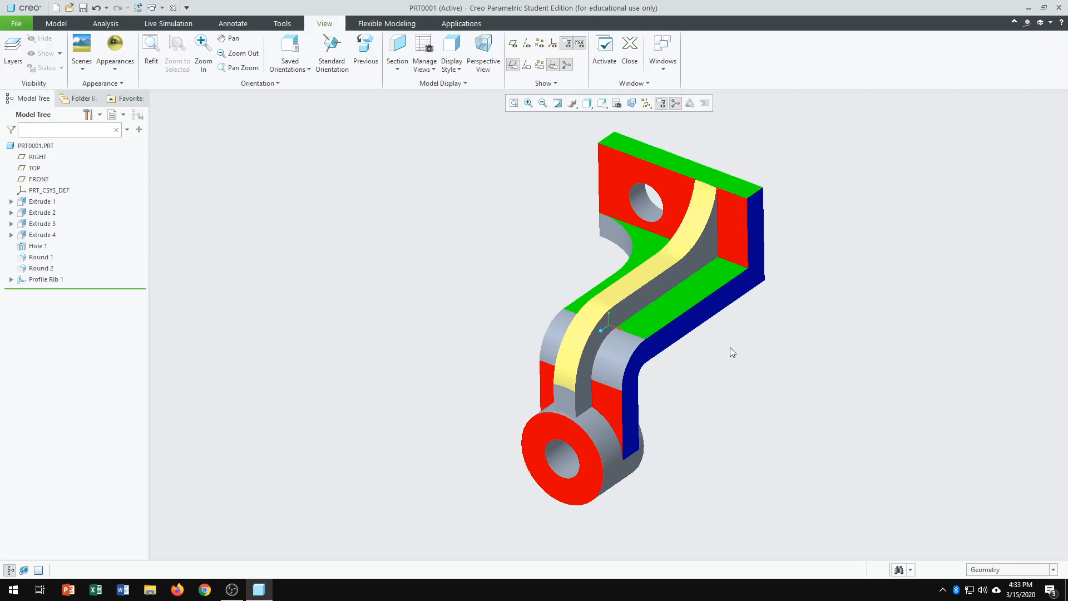
Step: Examine the shape of the coloured bracket from several angles
mouse_move(740, 357)
middle_down()
mouse_move(763, 296)
mouse_move(707, 350)
mouse_move(779, 365)
mouse_move(757, 349)
mouse_move(730, 360)
middle_up()
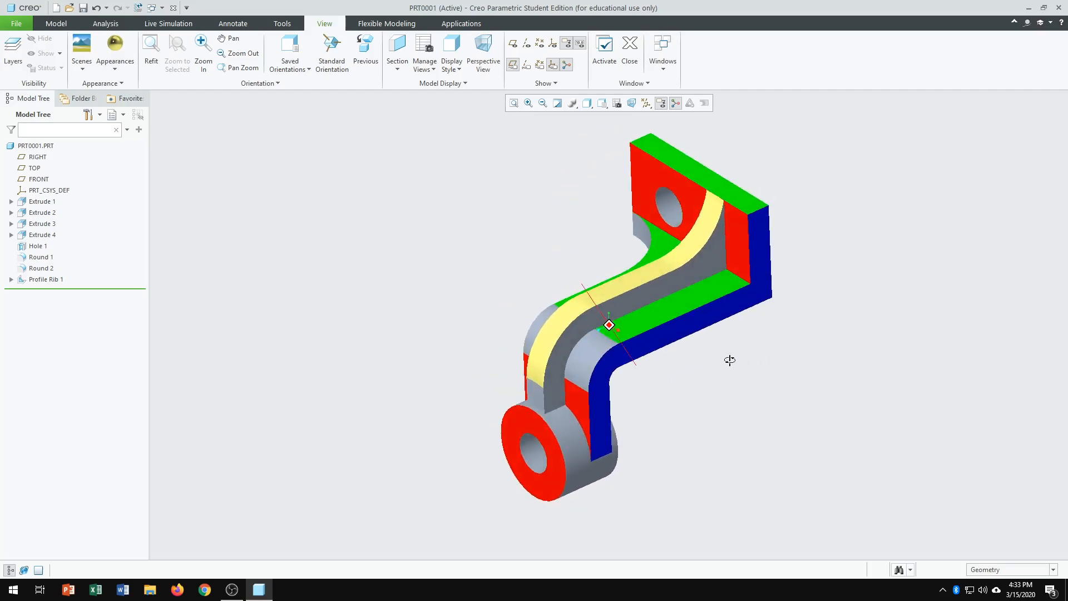
middle_drag(730, 360, 735, 355)
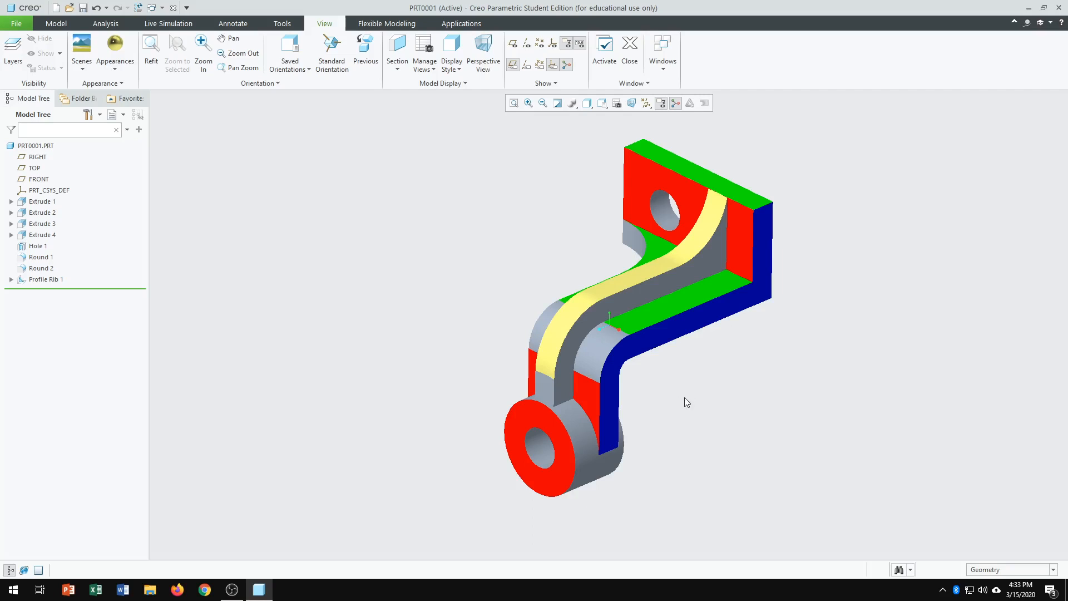
mouse_move(671, 406)
middle_down()
mouse_move(733, 386)
mouse_move(699, 399)
mouse_move(698, 374)
mouse_move(693, 390)
middle_up()
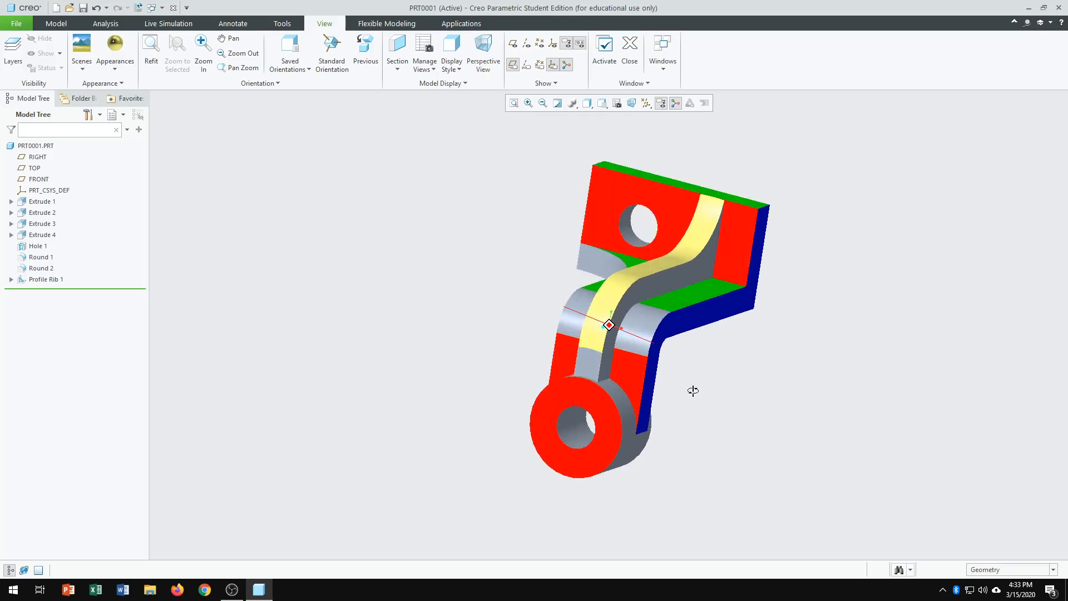
middle_drag(693, 390, 694, 391)
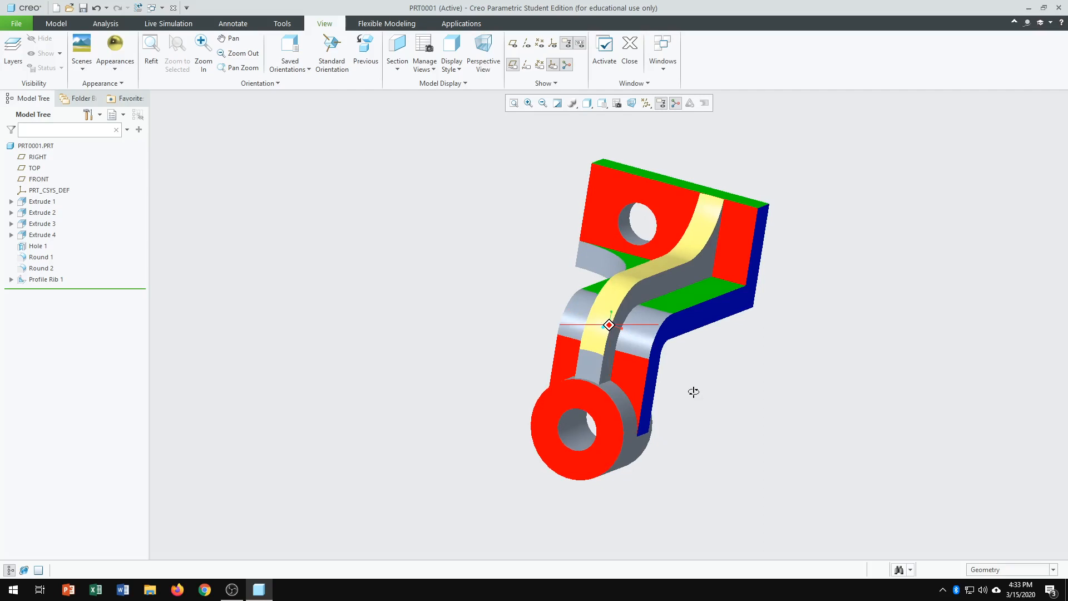
middle_drag(693, 392, 694, 388)
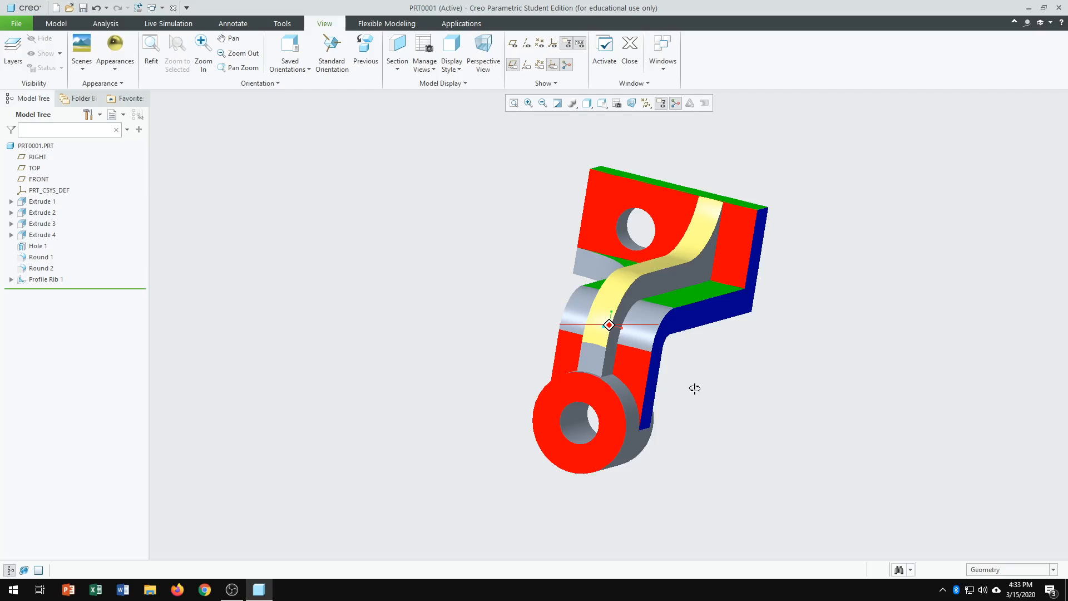
middle_drag(694, 389, 694, 389)
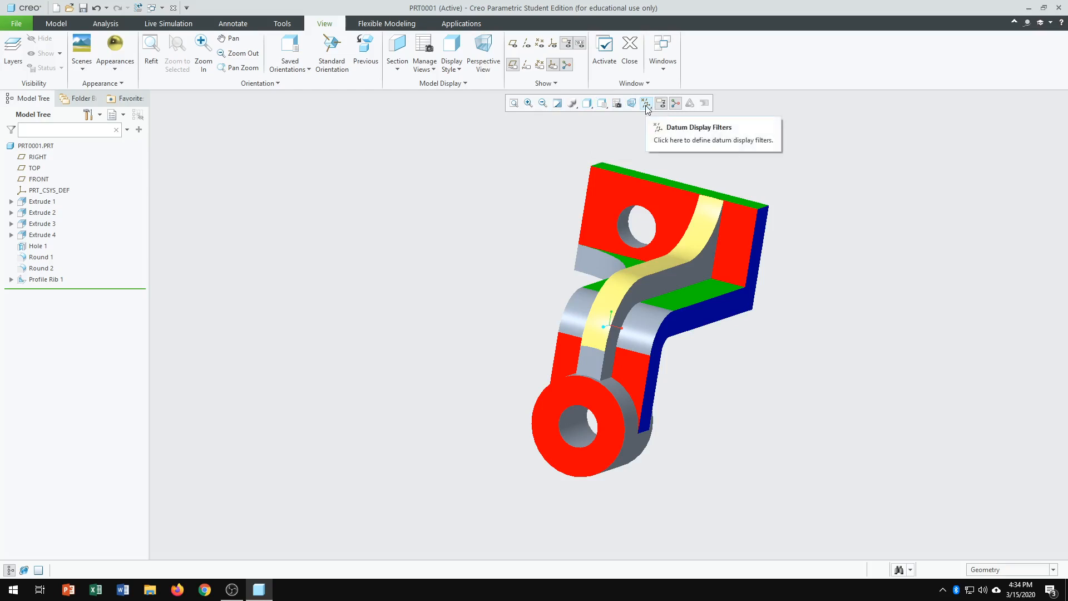
Step: View the bracket in the saved FRONT, TOP and RIGHT orientations, then return to an oblique view
click(604, 105)
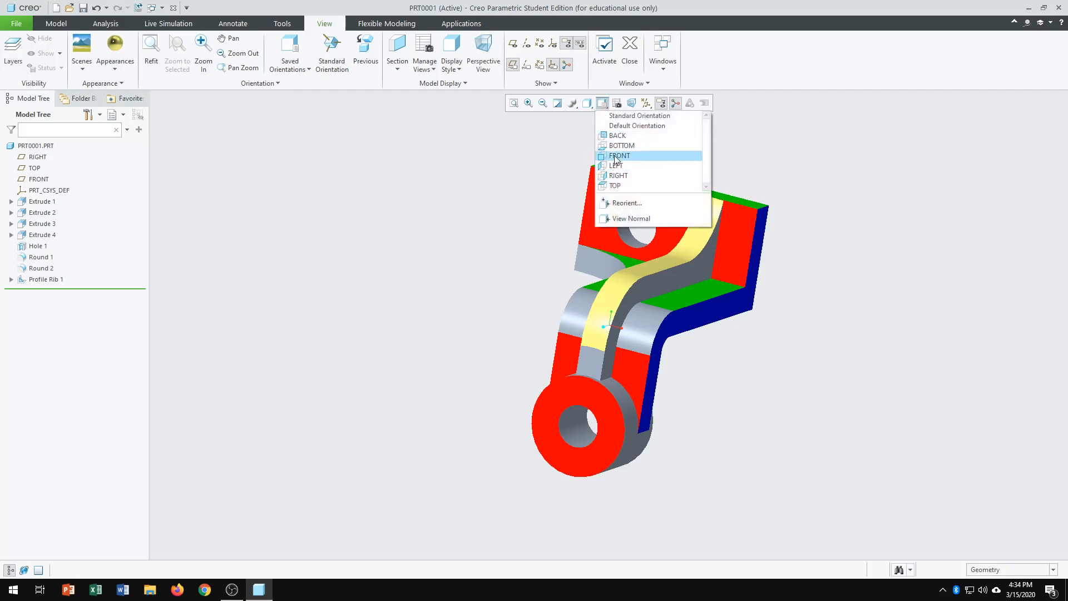
click(618, 156)
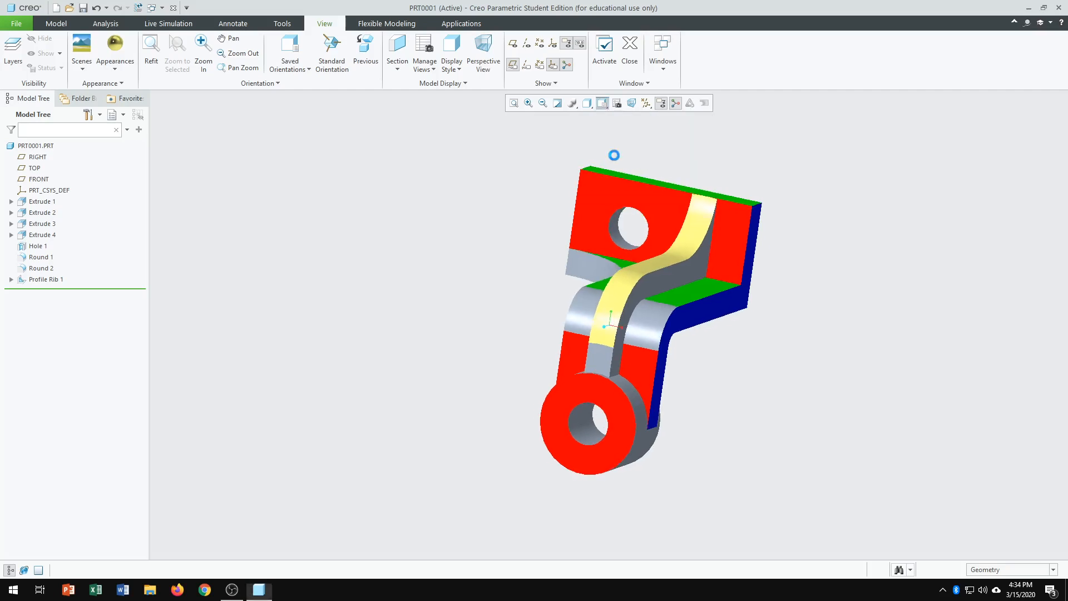
click(602, 105)
click(618, 185)
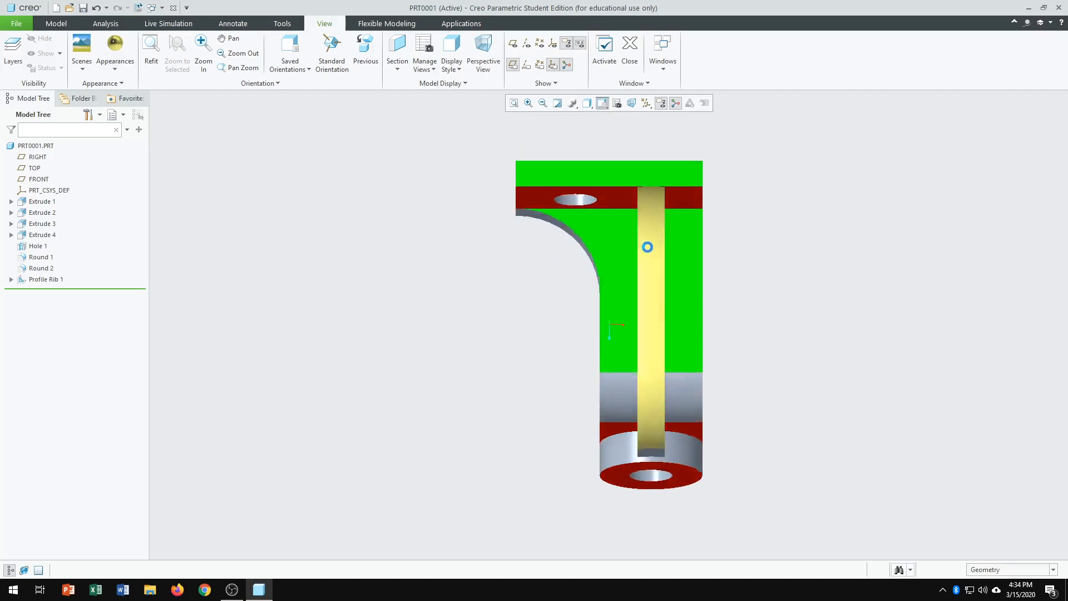
click(604, 105)
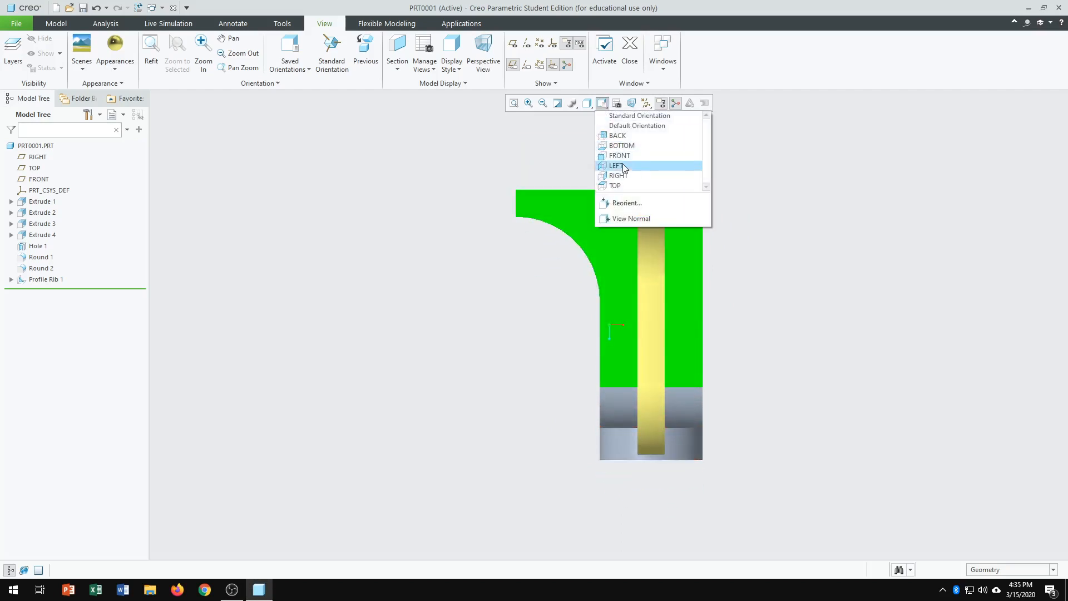
click(619, 176)
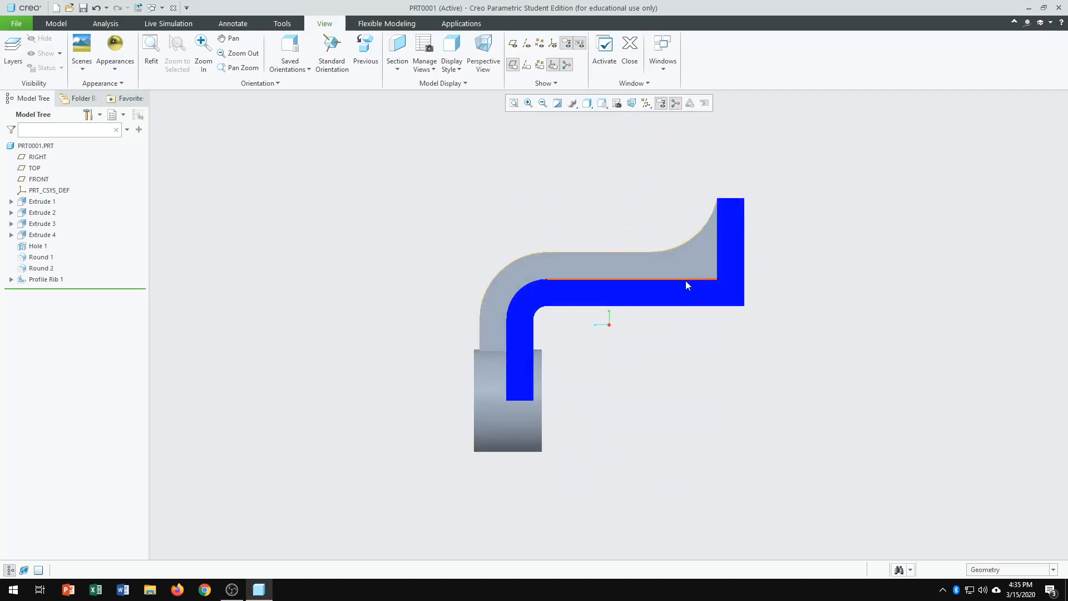
middle_drag(686, 280, 716, 343)
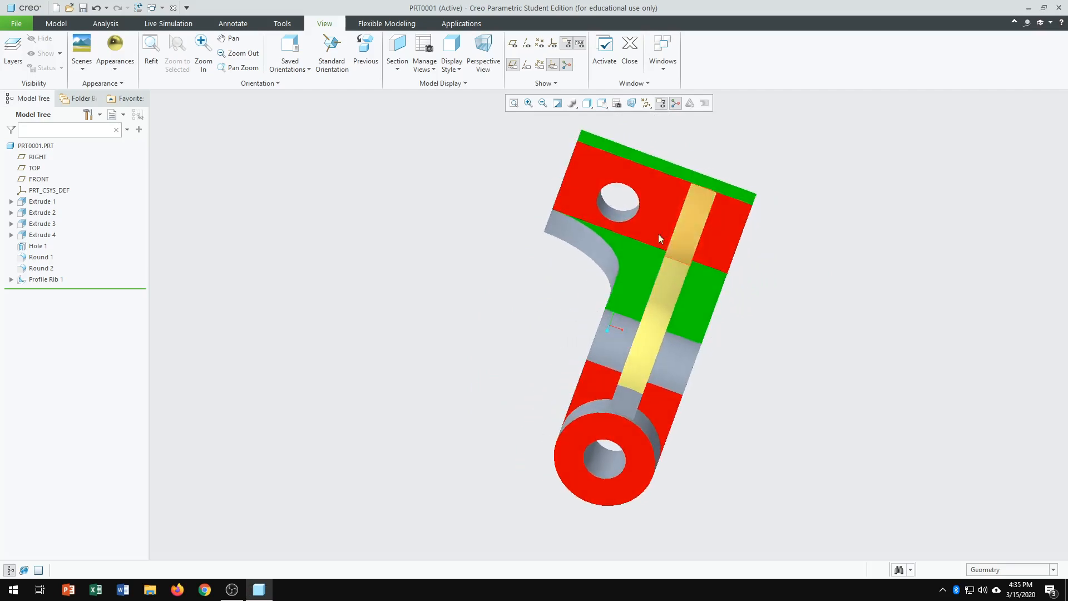
Step: Try the No Hidden display style on the bracket, then set the style to Shading With Edges
click(588, 104)
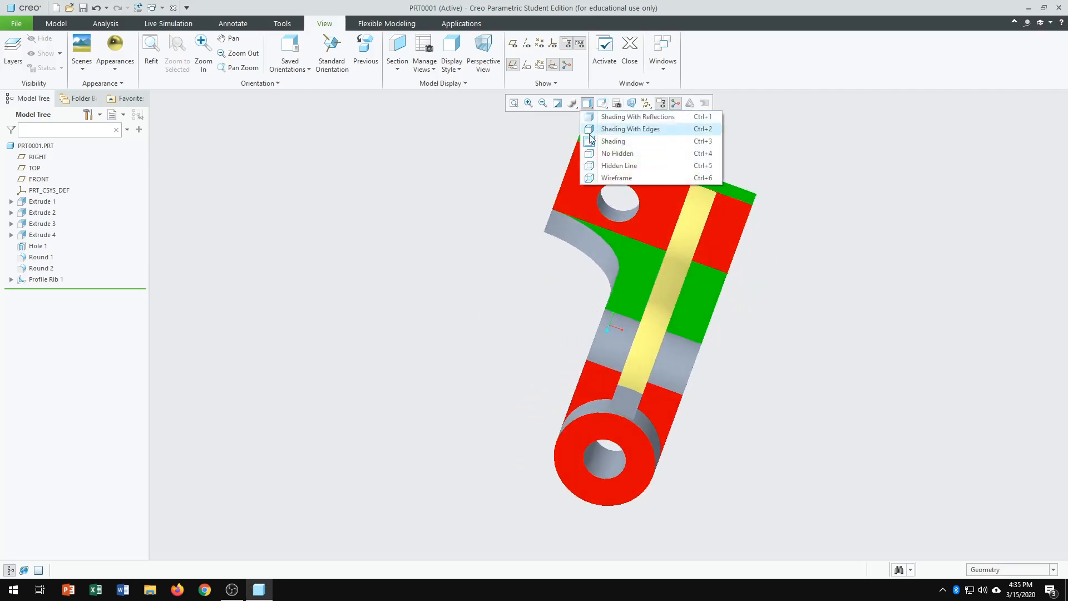
click(618, 153)
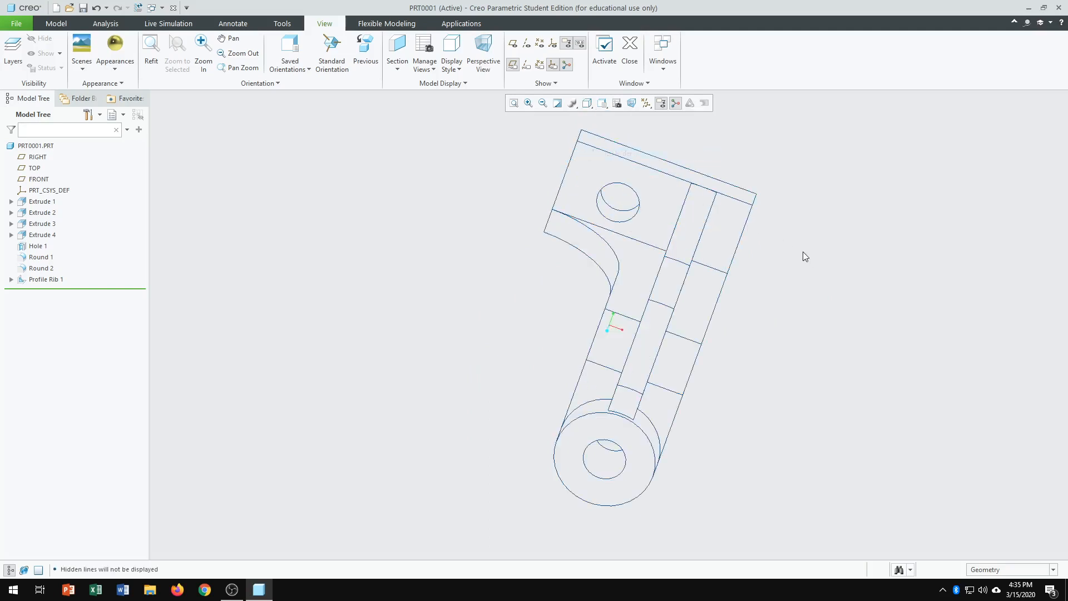
click(588, 104)
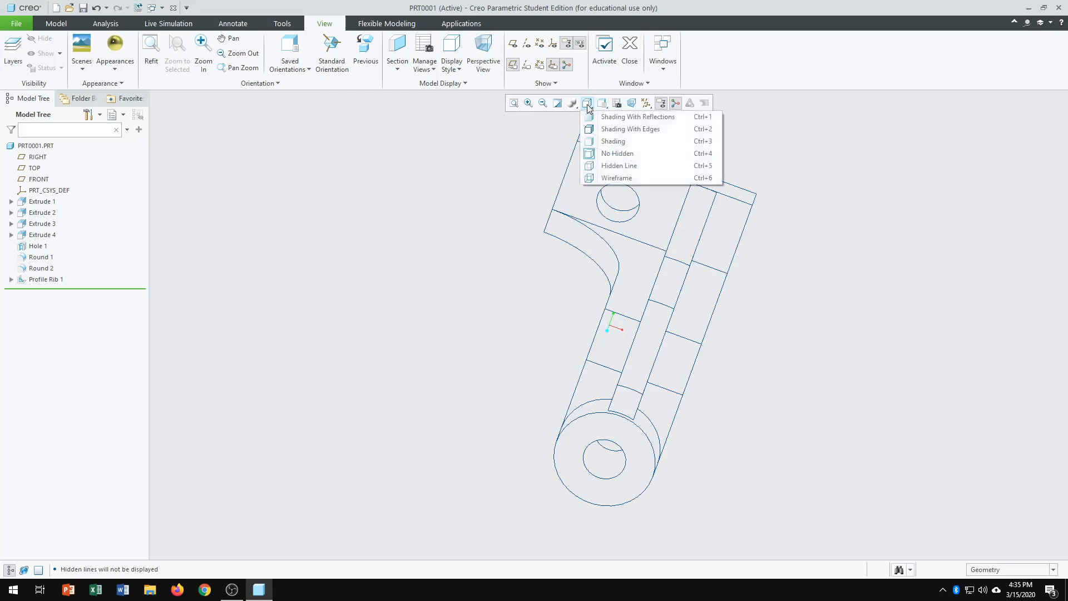
click(603, 130)
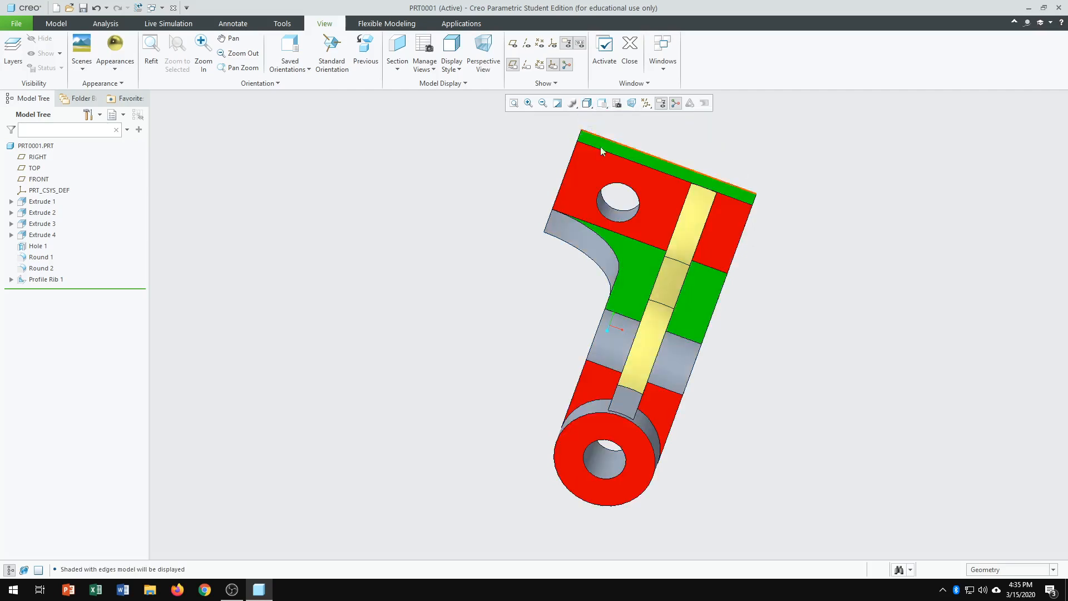
Step: Refit the bracket in the graphics area and hide the model tree
click(514, 104)
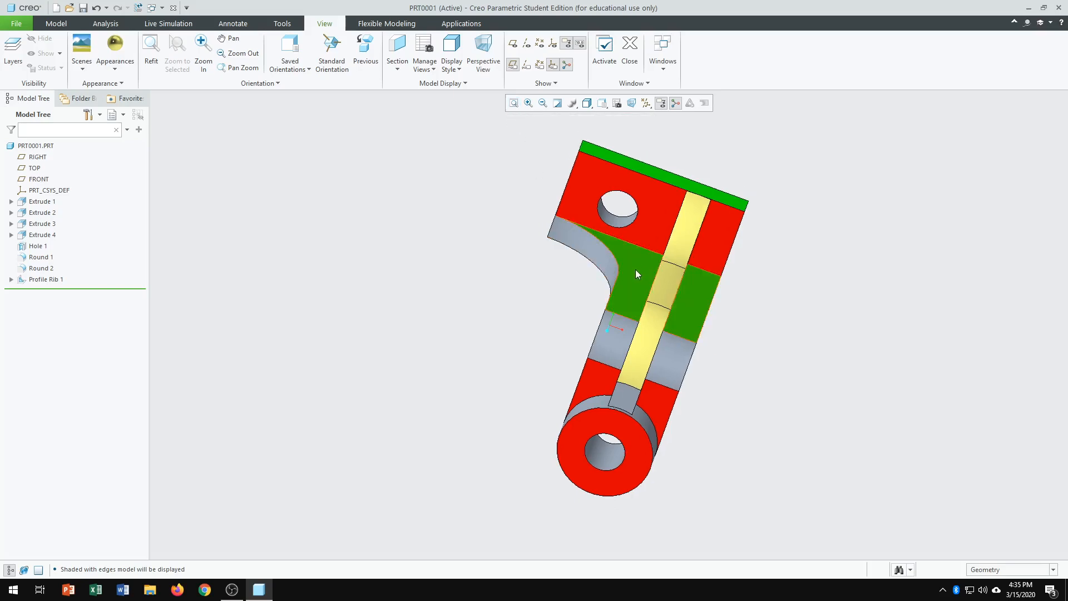
middle_drag(632, 282, 703, 275)
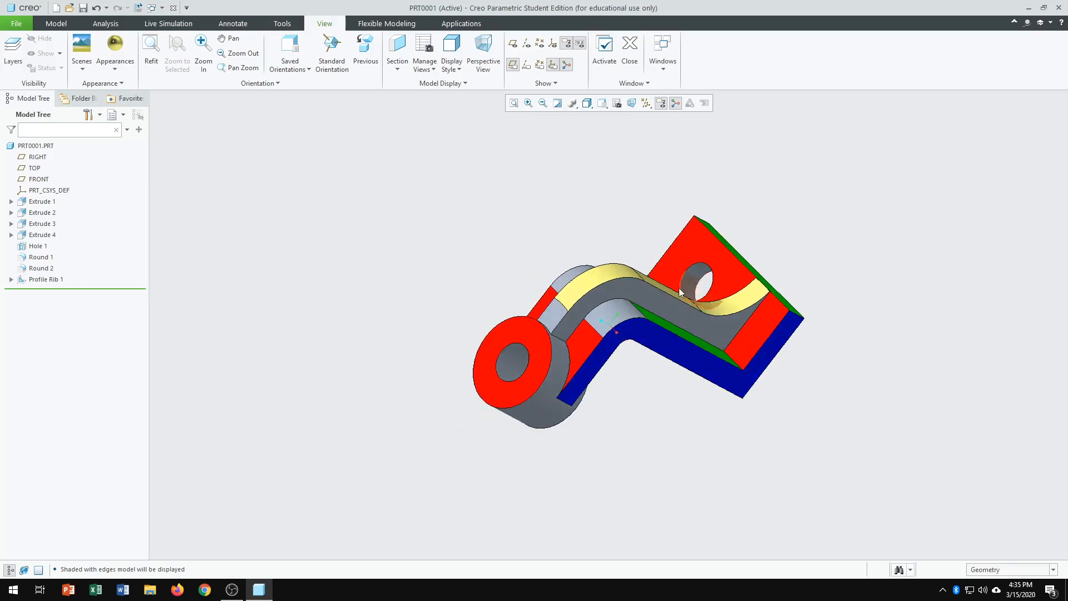
shift+middle_drag(633, 229, 59, 331)
click(513, 103)
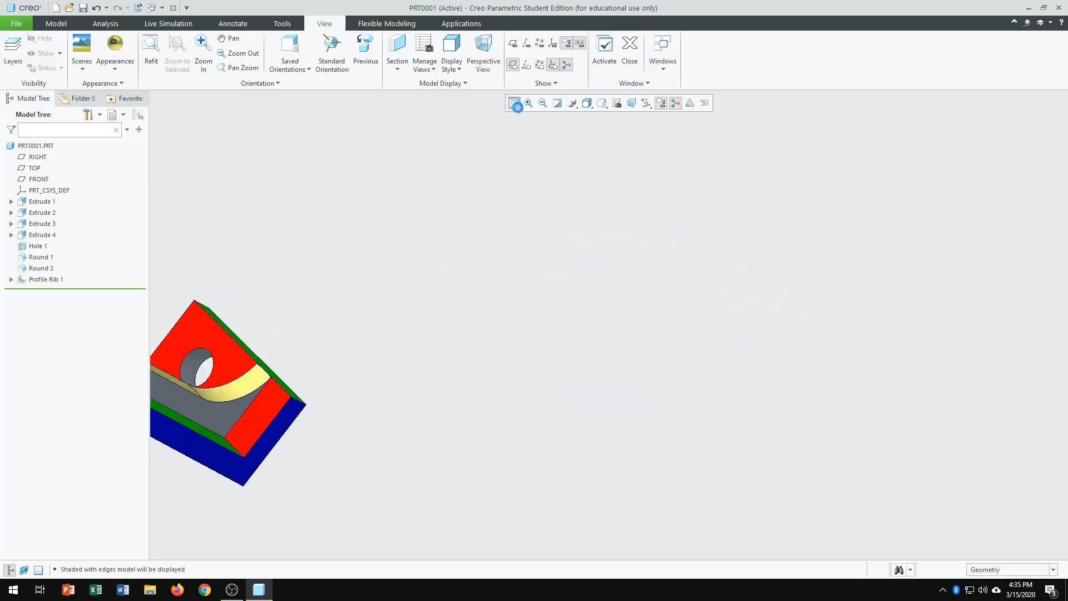
middle_drag(562, 351, 554, 348)
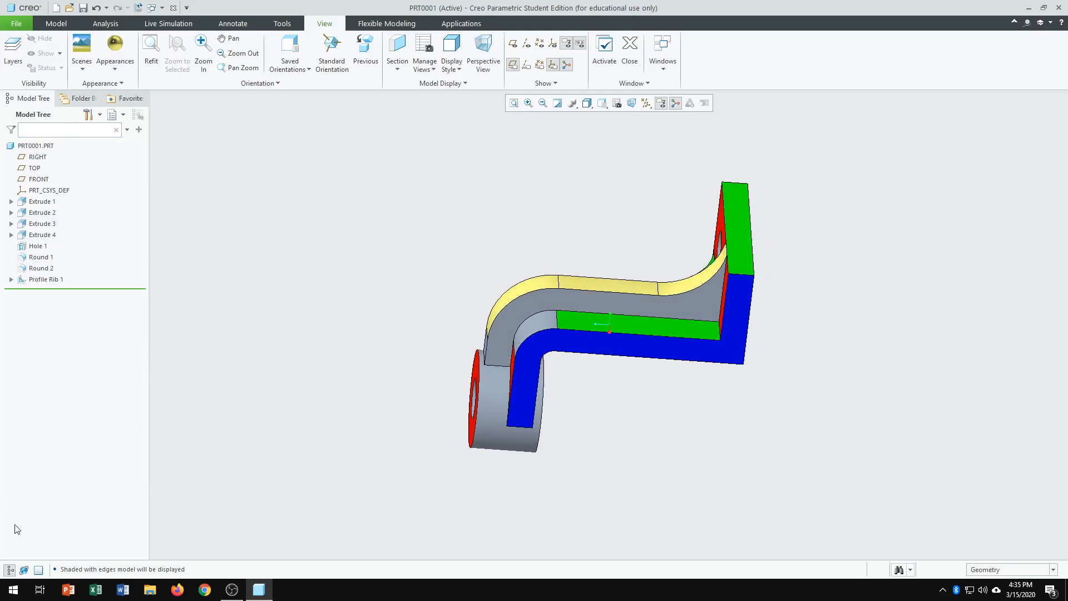
click(11, 570)
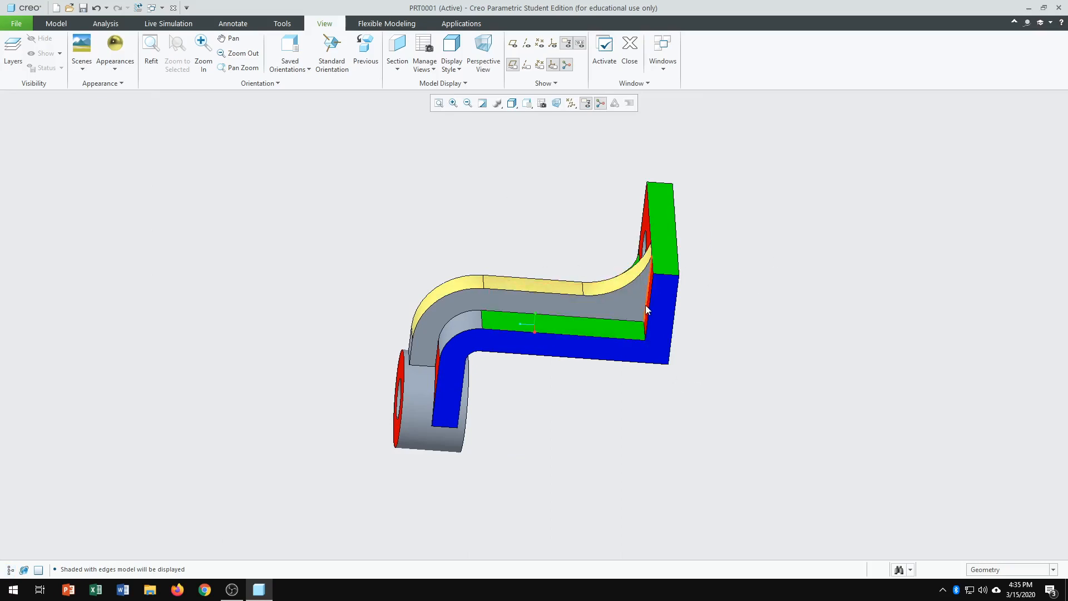
middle_drag(628, 371, 659, 259)
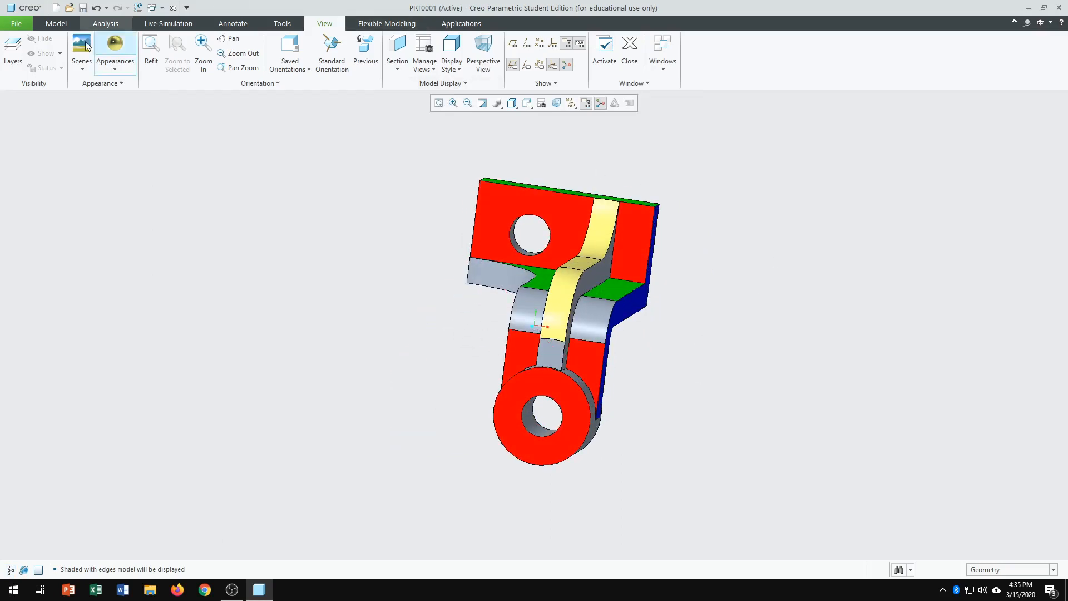
Step: Create a new solid part named ch6-tut1a using the default template
click(56, 8)
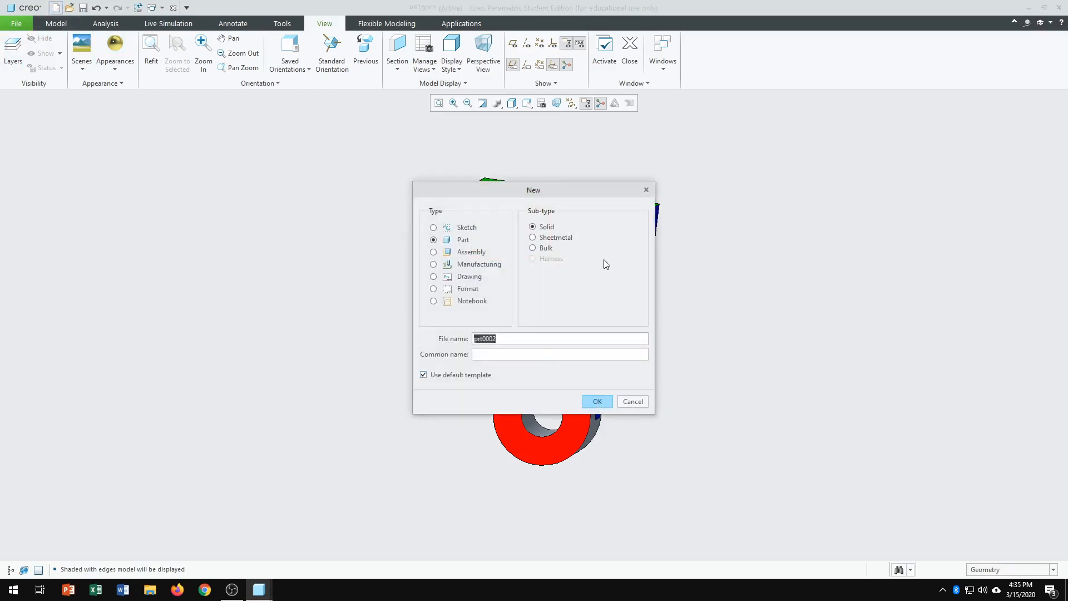
text(ch6-tut1)
click(597, 403)
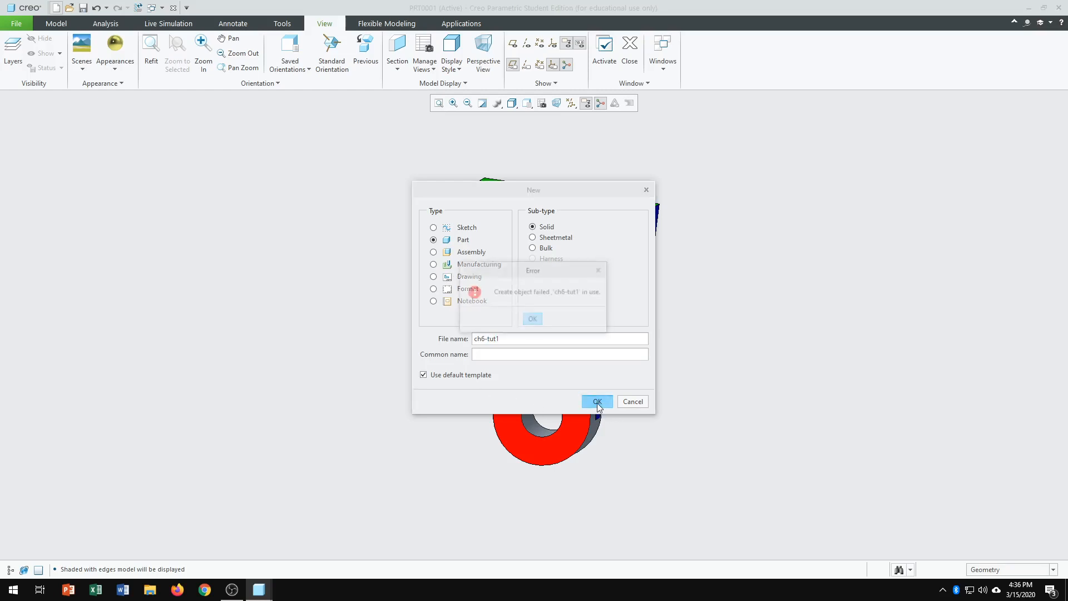
click(533, 320)
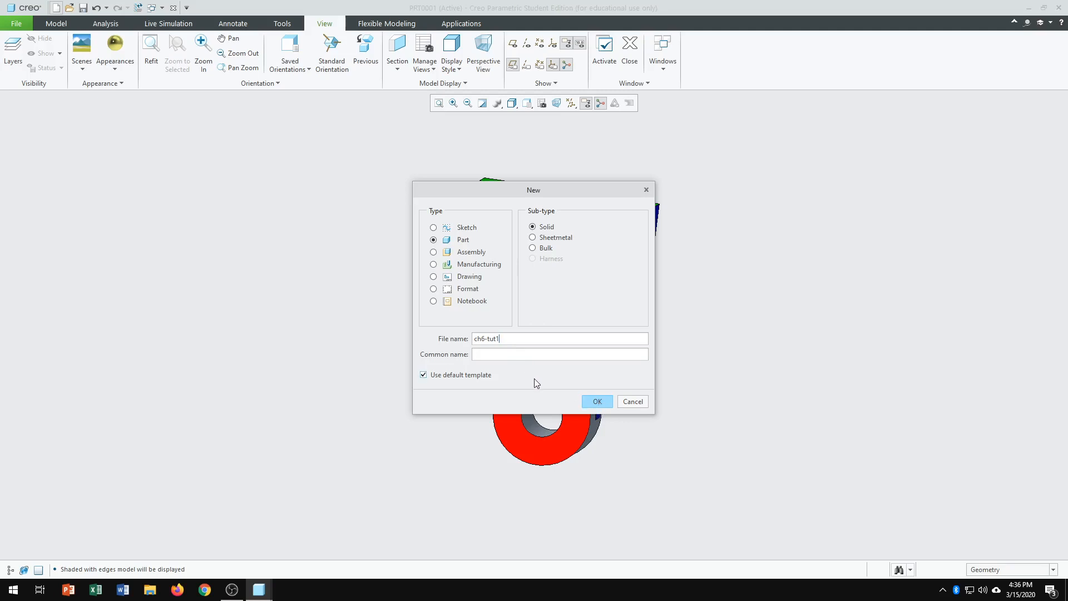
click(595, 402)
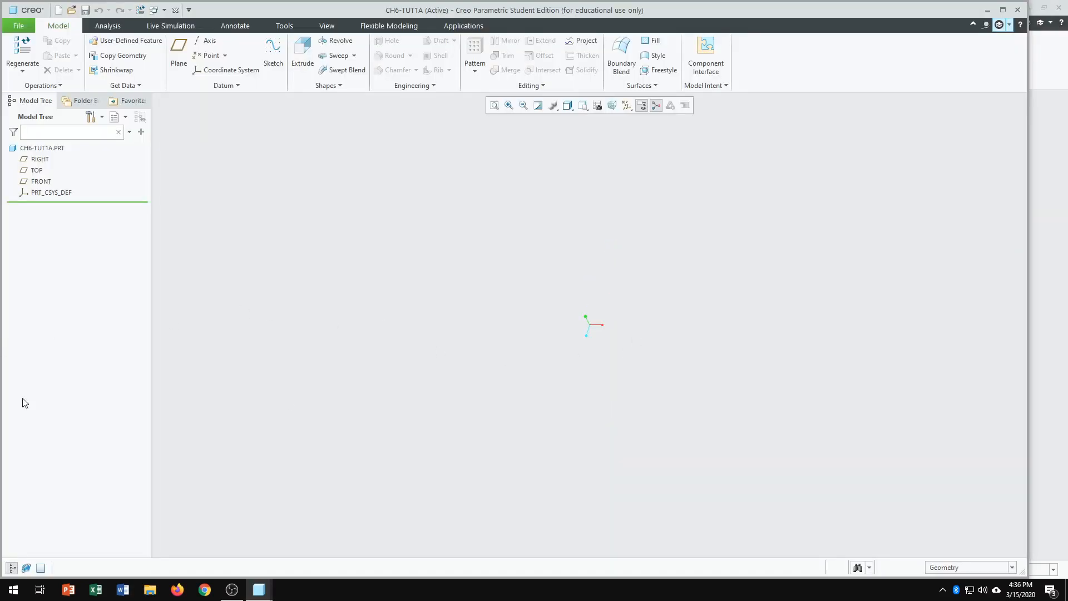
Step: Hide the model tree of the new part and turn on the display of all datum features
click(12, 568)
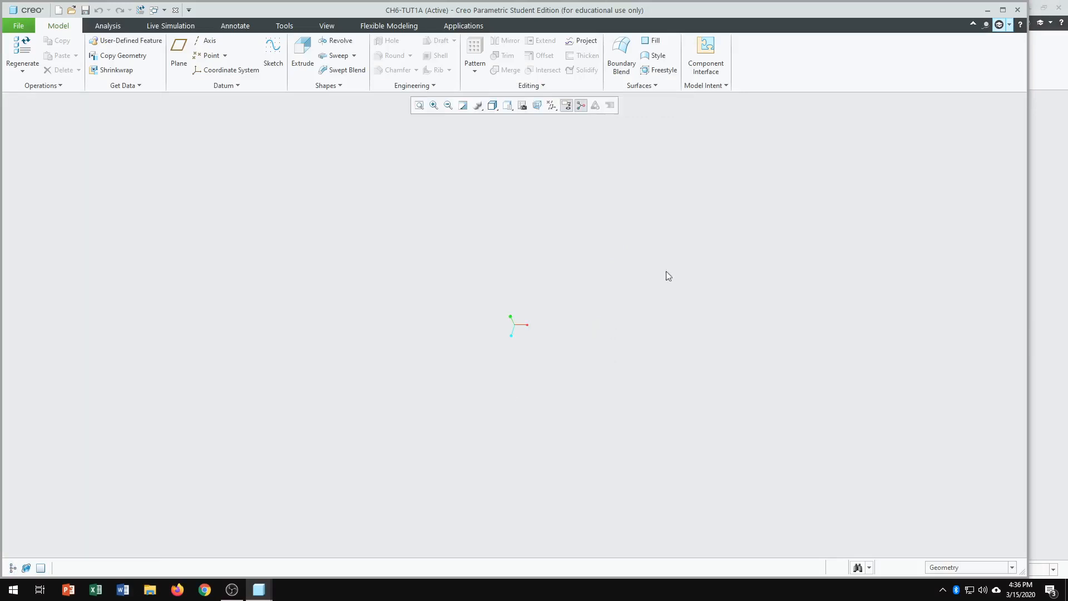
click(551, 106)
click(575, 119)
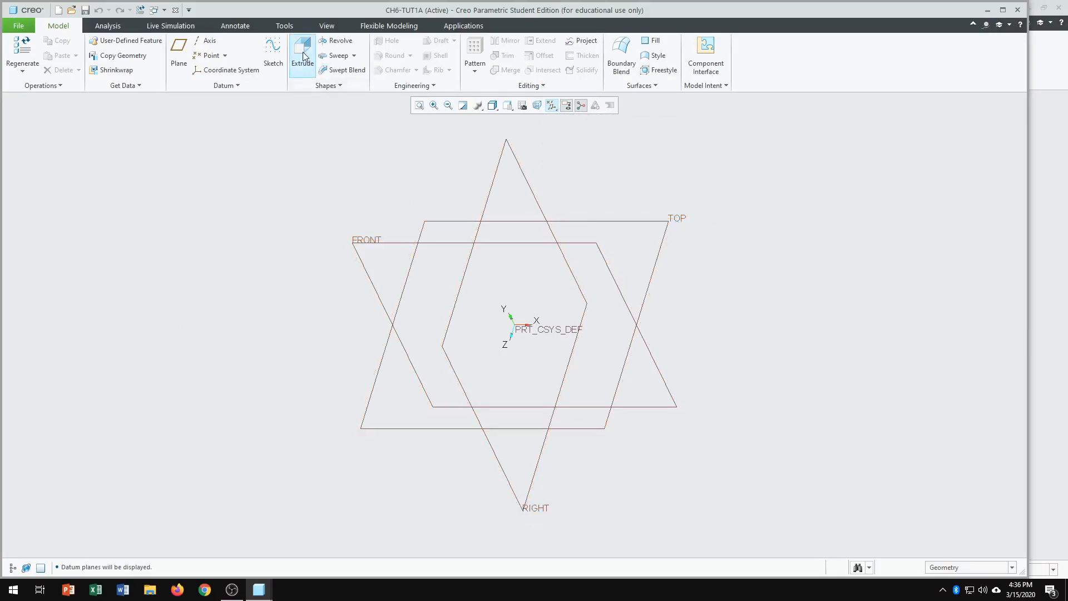
Step: Start a solid extrusion with a sketch on the FRONT plane, the RIGHT plane as right-facing reference, and view the sketch plane square-on
click(307, 71)
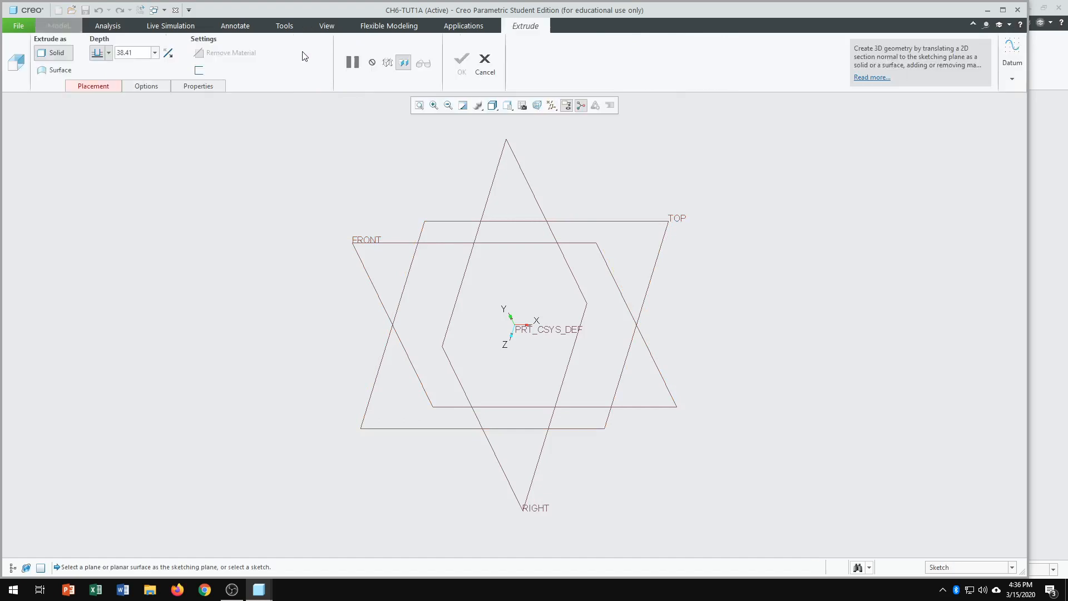
click(106, 88)
click(177, 125)
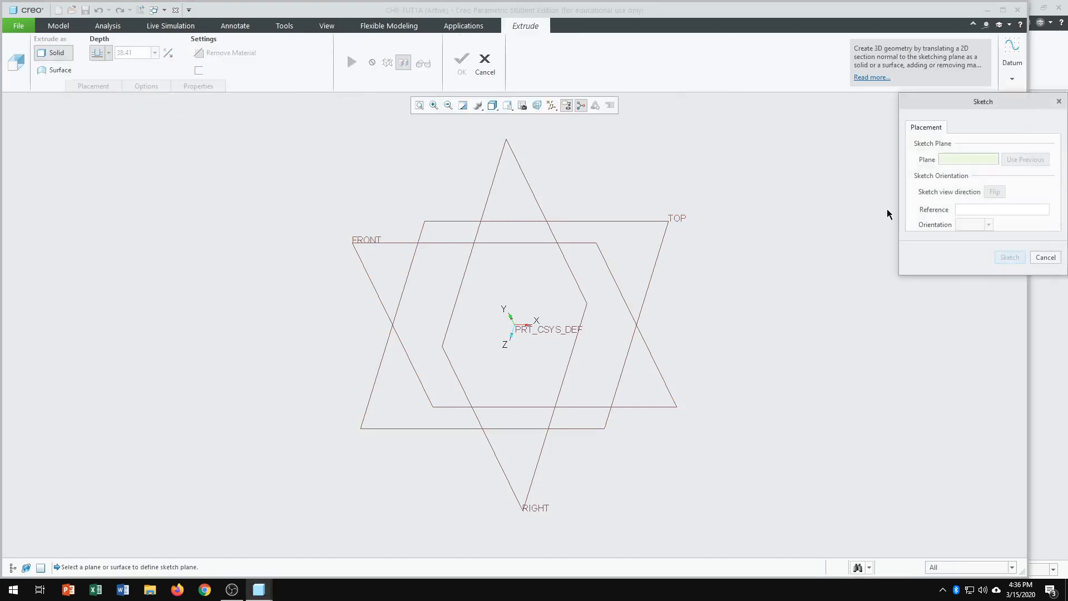
drag(1021, 106, 890, 122)
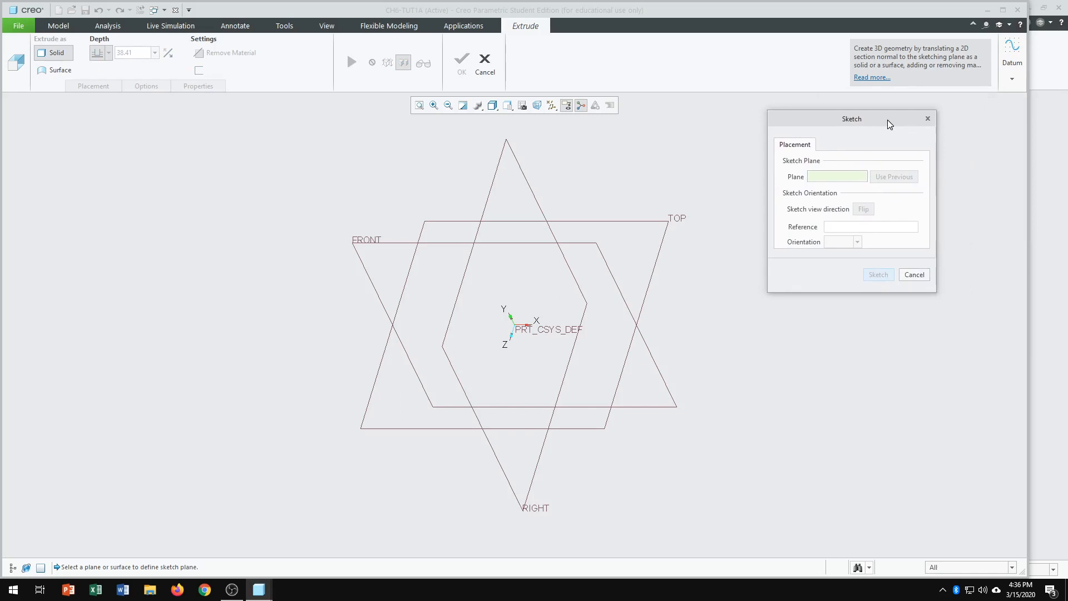
click(1004, 11)
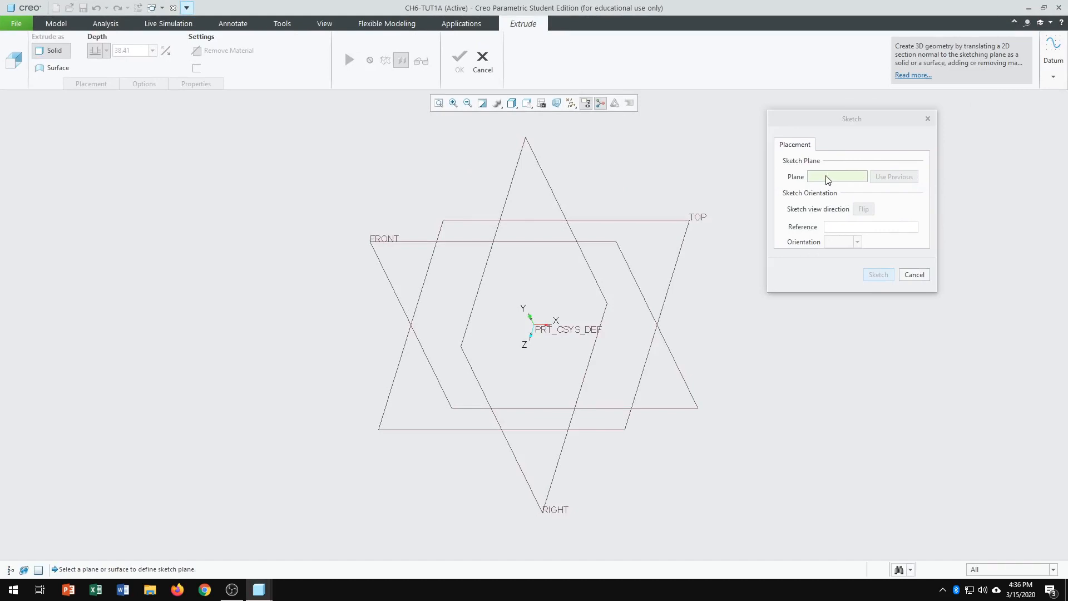
click(385, 238)
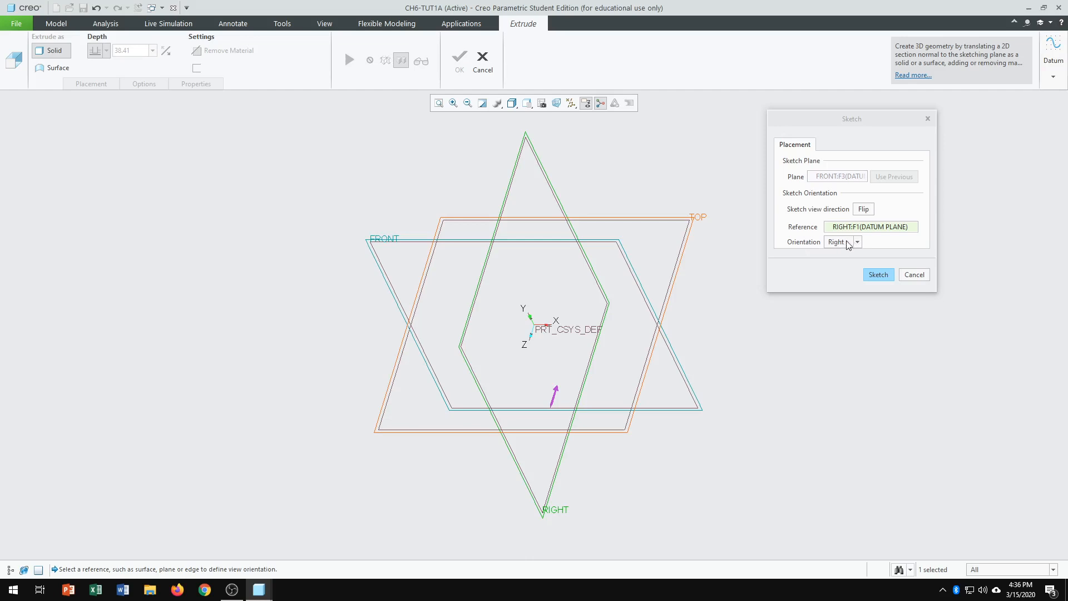
click(879, 275)
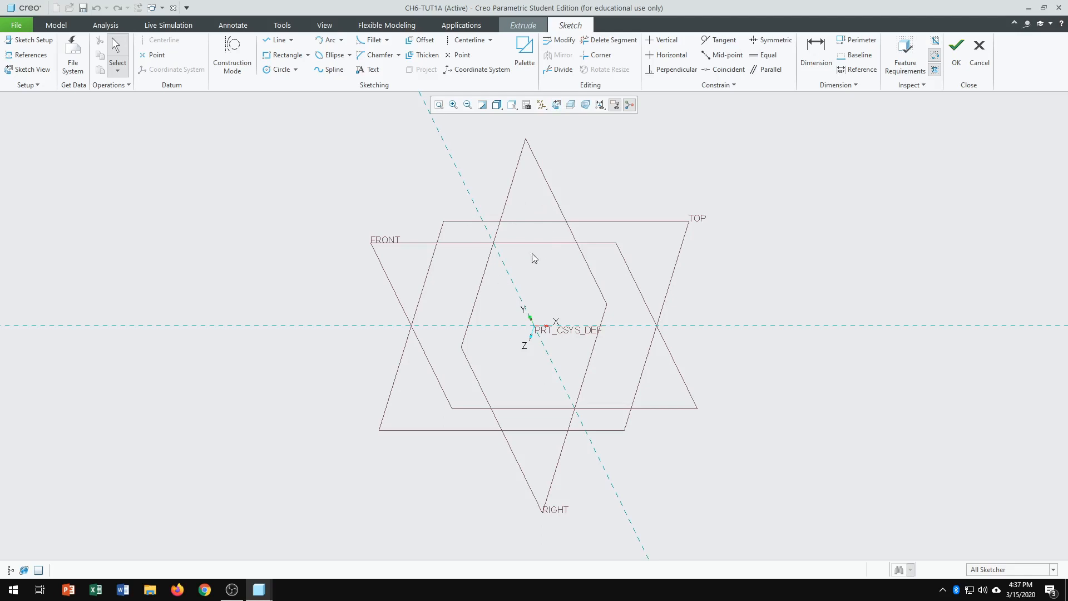
click(557, 106)
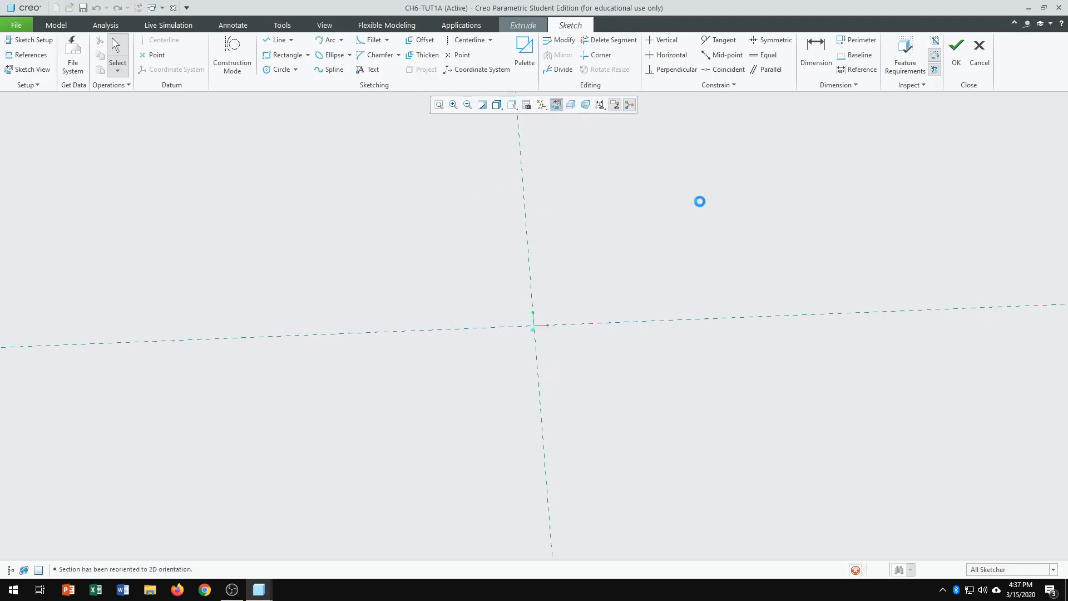
Step: Hide all datum features and draw a vertical centerline on the sketch's vertical reference
click(541, 106)
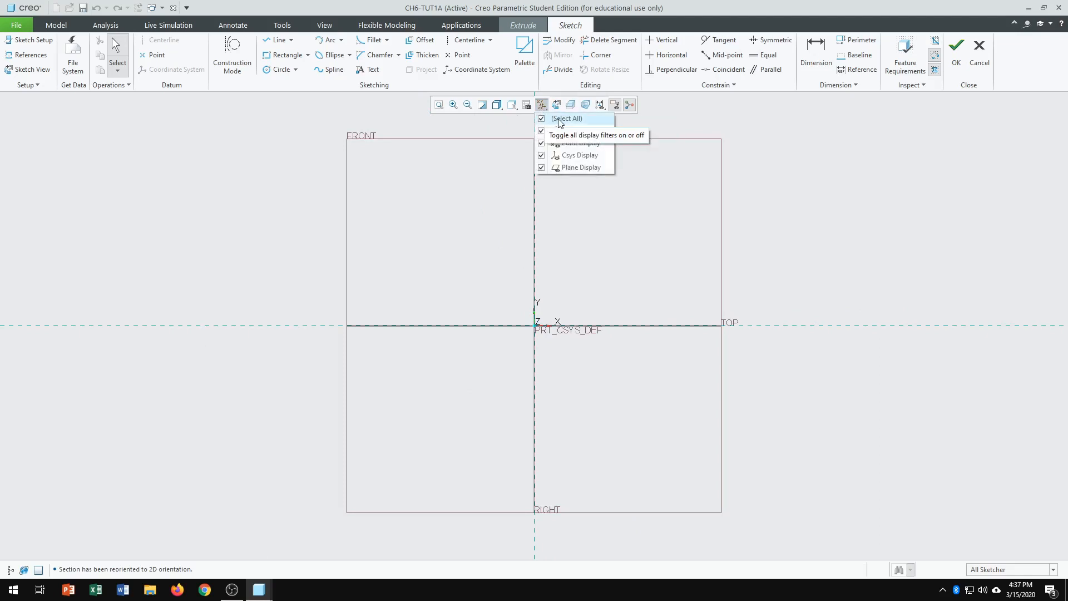
click(560, 119)
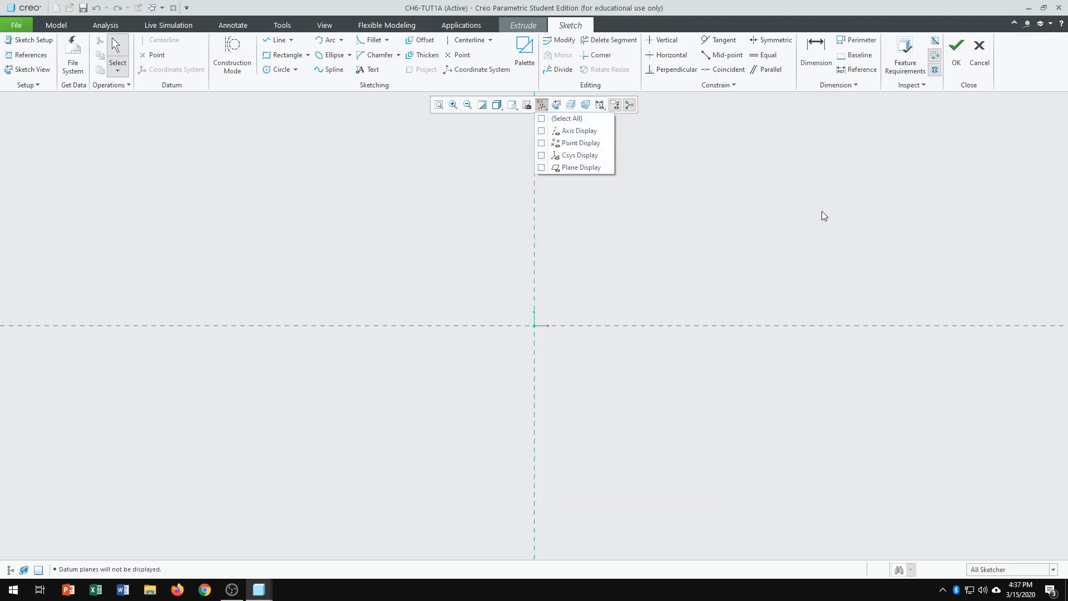
click(463, 45)
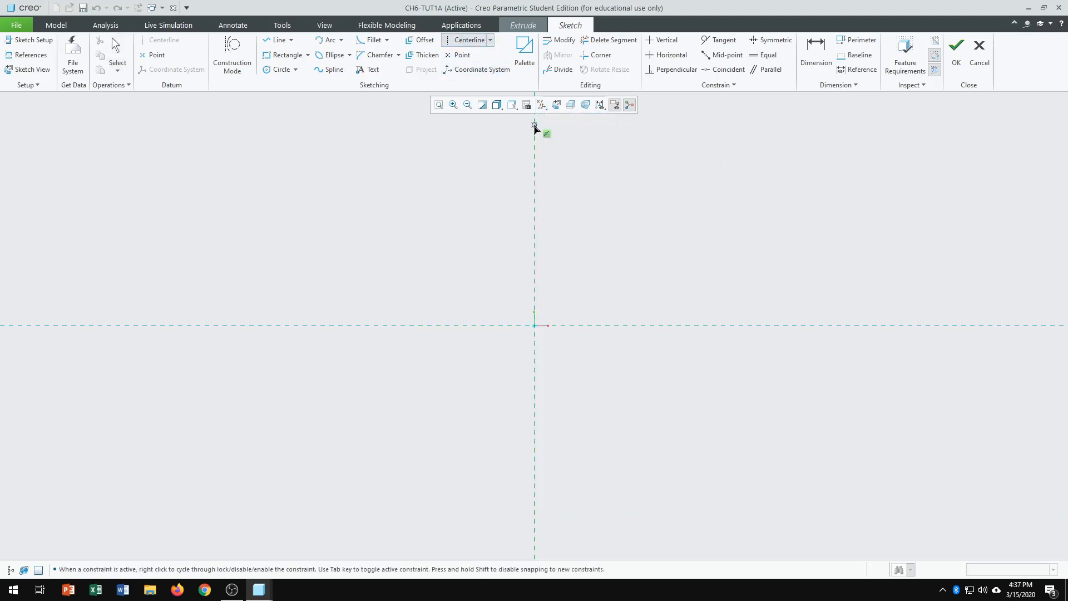
click(536, 127)
click(535, 186)
key(Escape)
Step: Sketch a rectangle about 378 by 94, symmetric about the centerline, with its lower edge on the horizontal reference
click(283, 54)
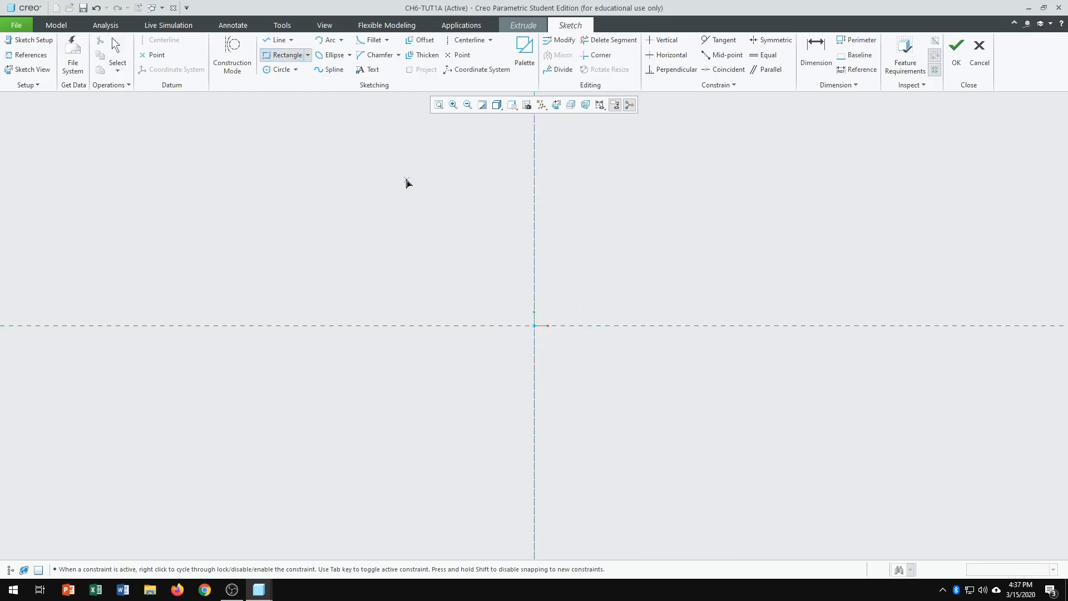
click(395, 256)
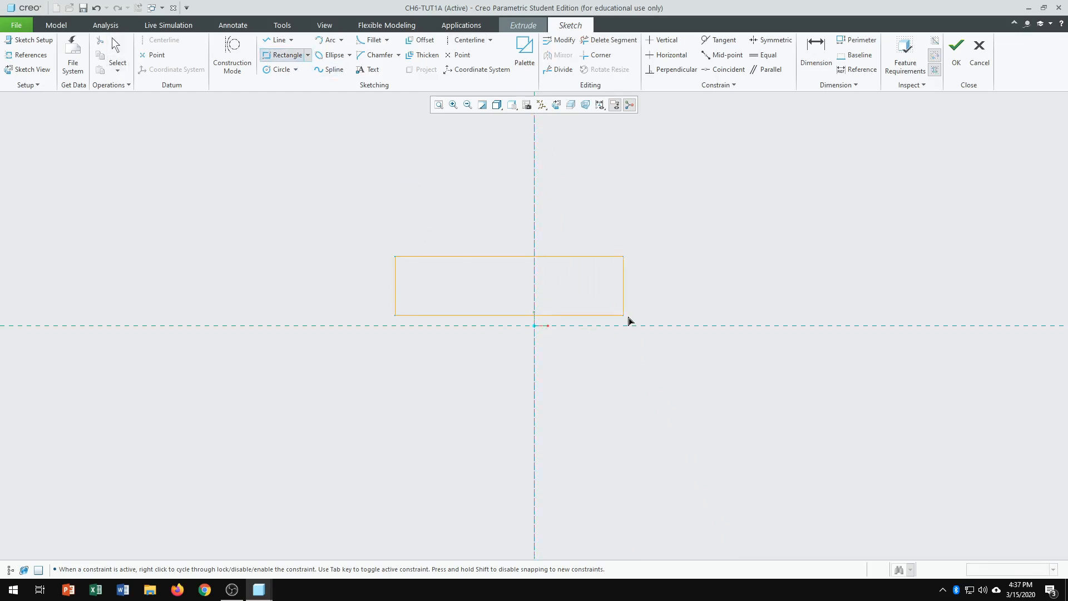
click(665, 330)
key(Escape)
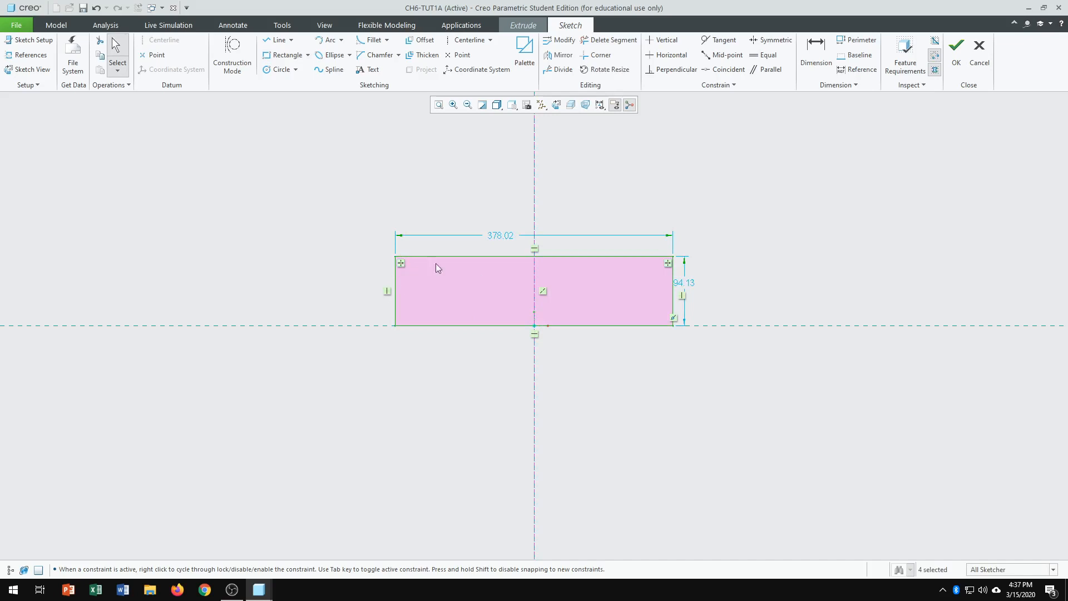
Step: Set the rectangle's width to 69 and its height to 40
double_click(499, 237)
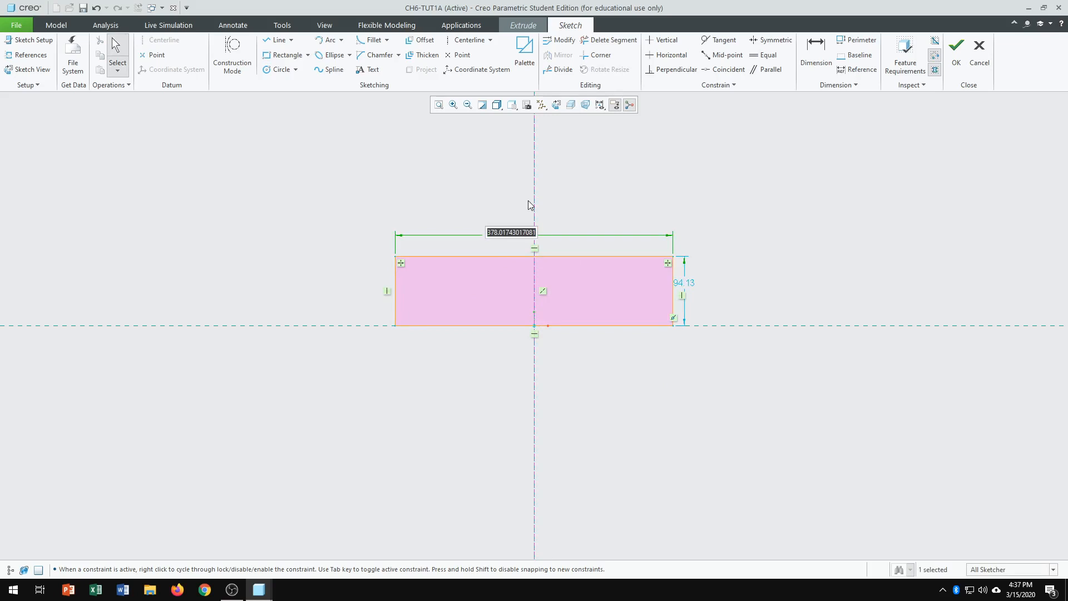
text(69)
key(Return)
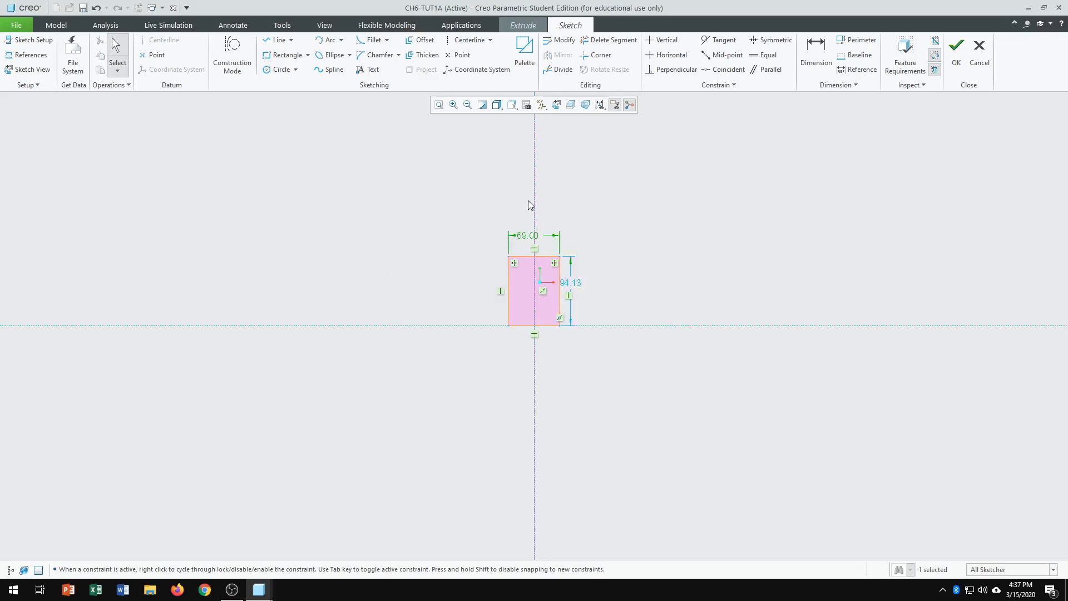
double_click(575, 285)
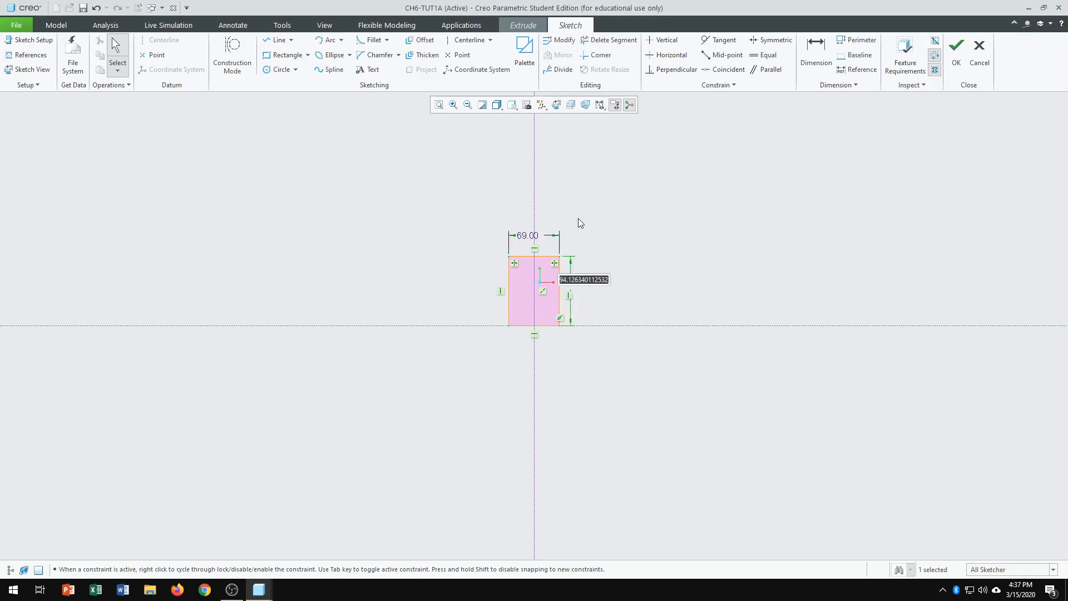
text(40)
key(Return)
scroll(553, 328, up, 6)
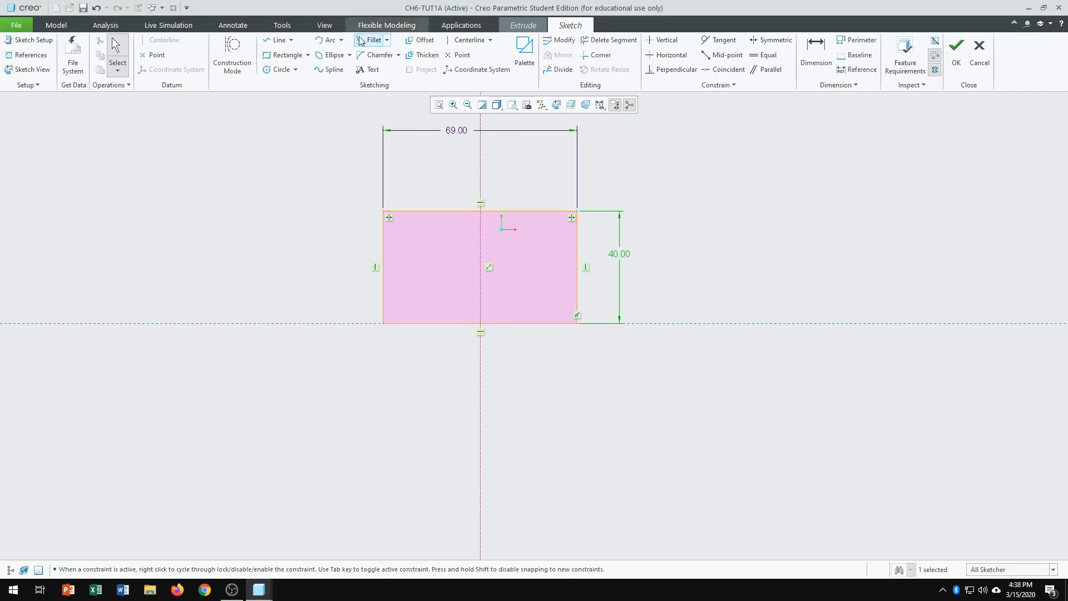
Step: Sketch a circle about 16.3 in diameter inside the left half of the rectangle
click(278, 69)
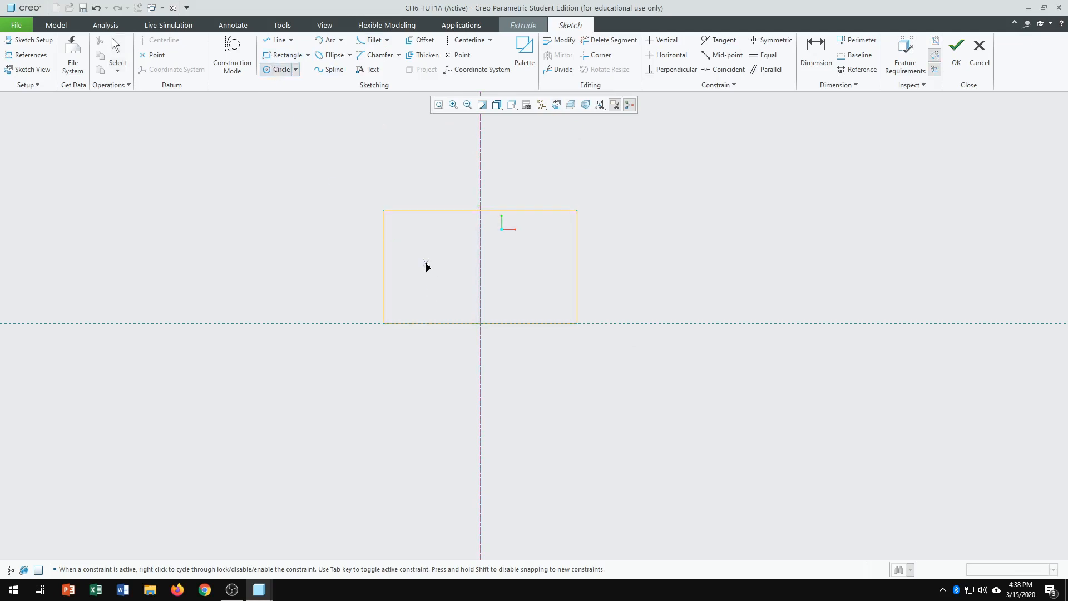
drag(426, 263, 443, 279)
middle_click(656, 280)
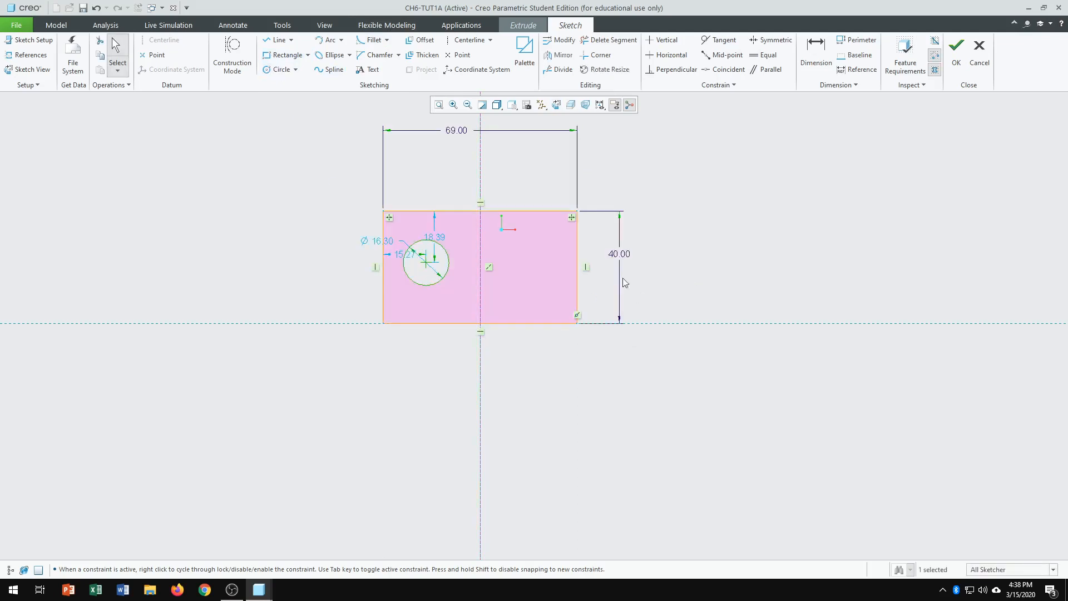
Step: Set the circle's centre 18 below the rectangle's top edge and its diameter to 16, placing both dimensions outside the rectangle
drag(443, 240, 341, 225)
double_click(343, 224)
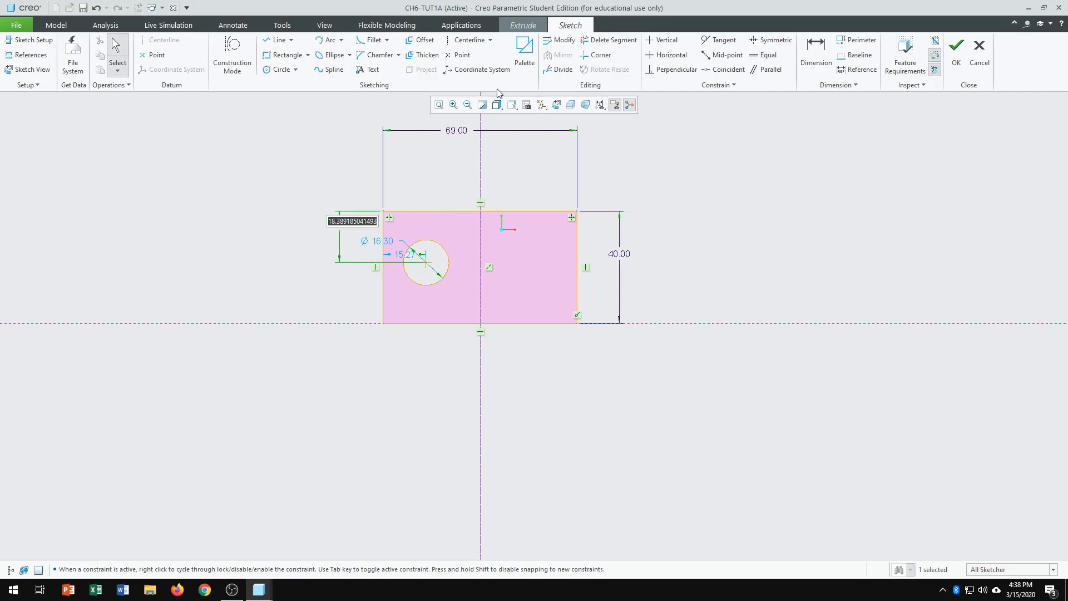
text(18)
key(Return)
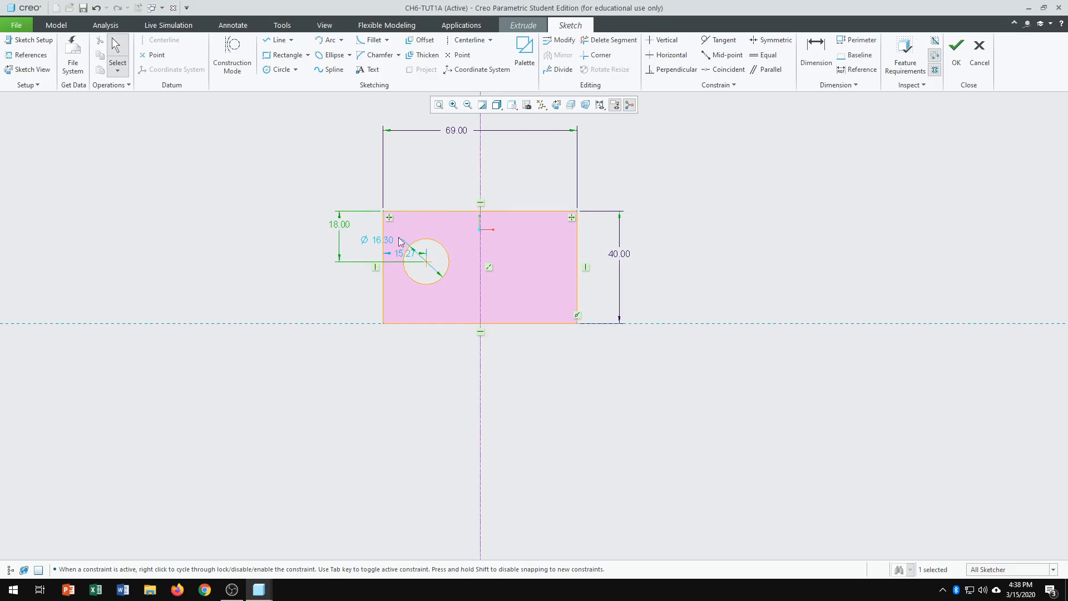
drag(385, 242, 340, 200)
double_click(337, 198)
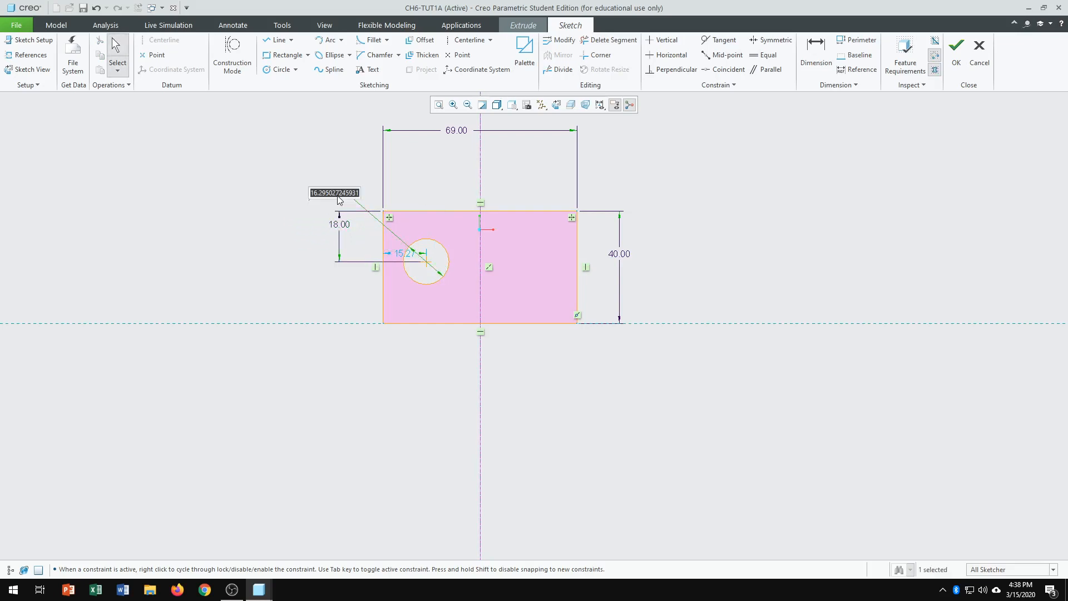
text(16)
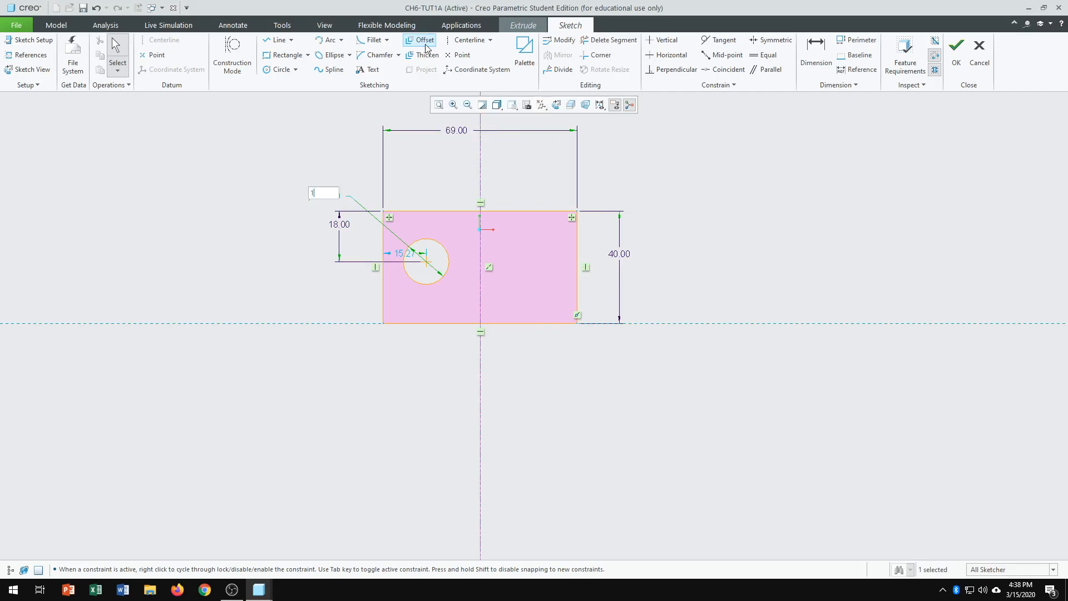
key(Return)
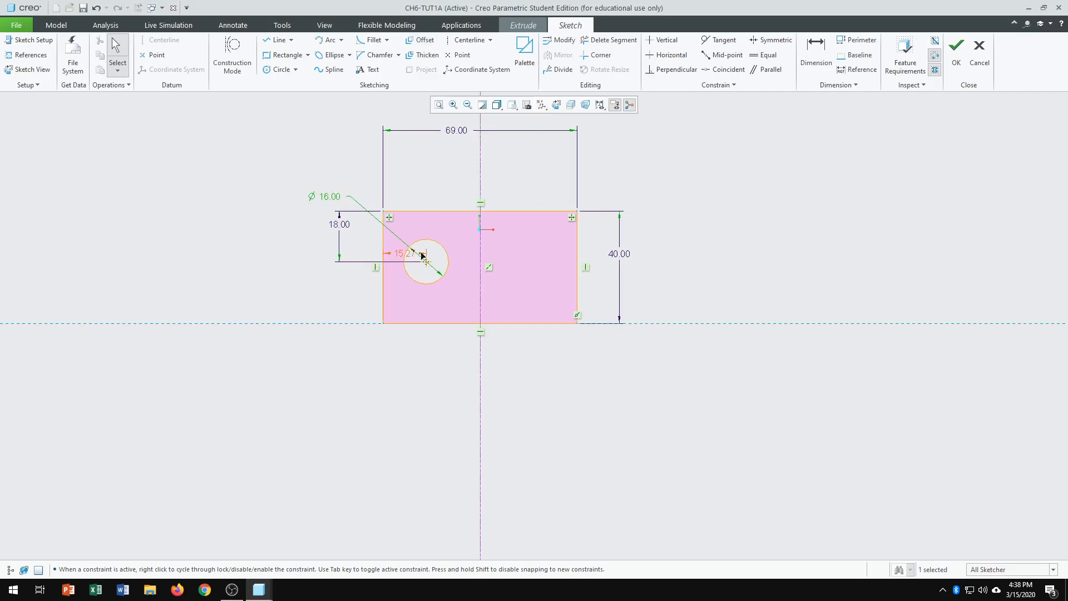
Step: Set the circle's centre 22 from the rectangle's left edge and move the diameter dimension below the 18 dimension
drag(402, 267, 406, 346)
double_click(406, 345)
text(22)
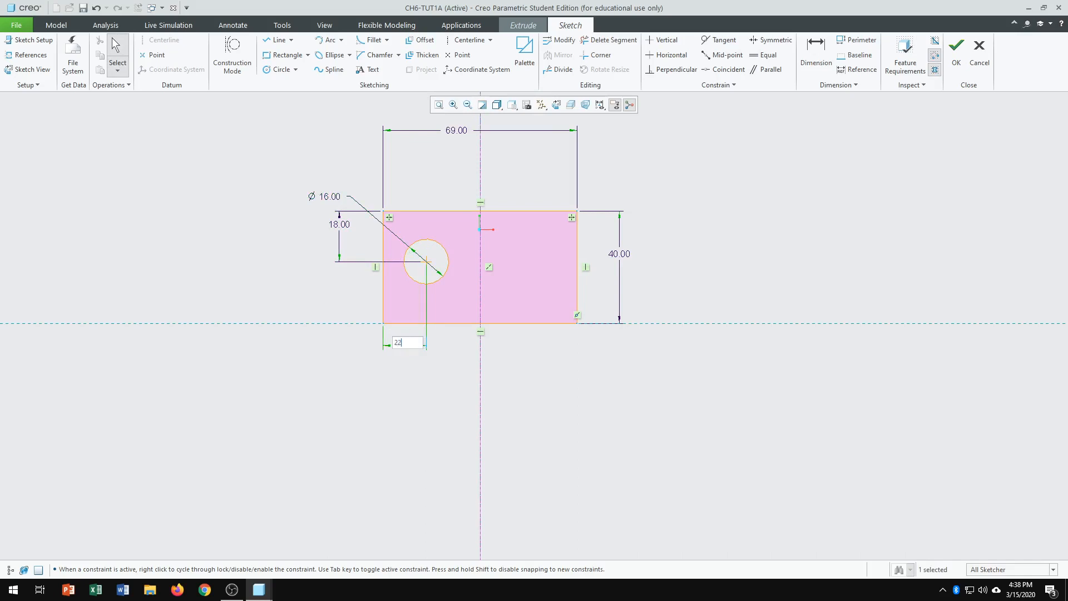
key(Return)
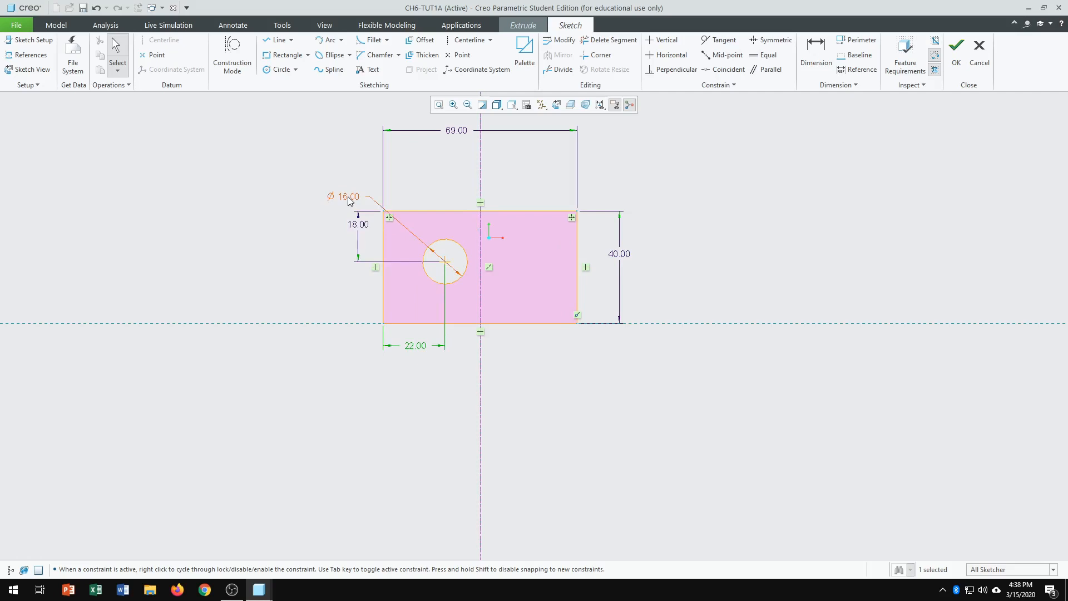
drag(349, 201, 358, 295)
click(351, 360)
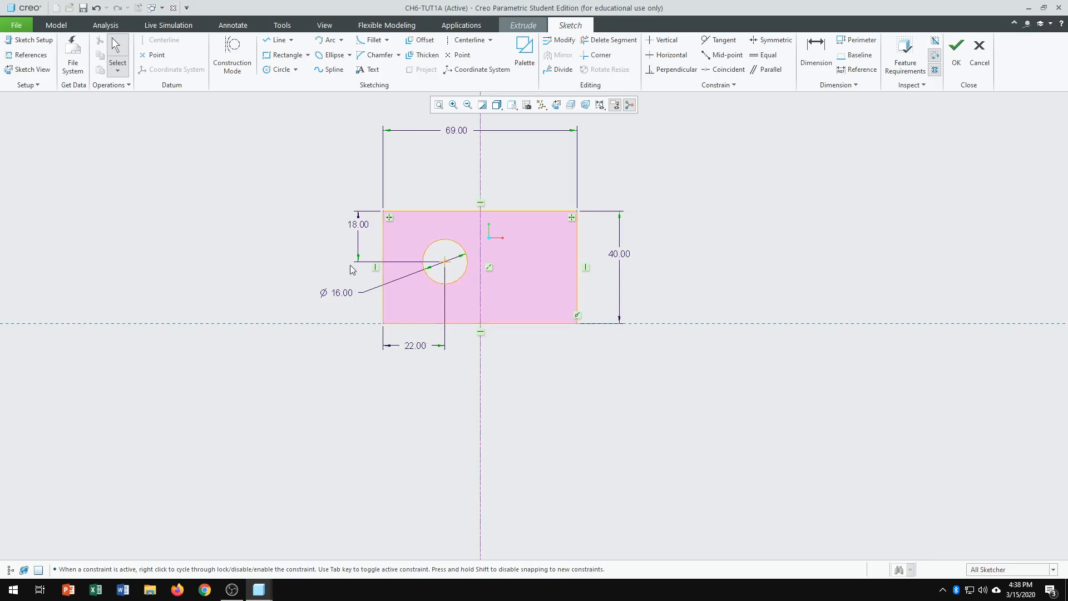
Step: Finish the sketch and extrude the rectangle with its hole to a depth of 10
click(958, 51)
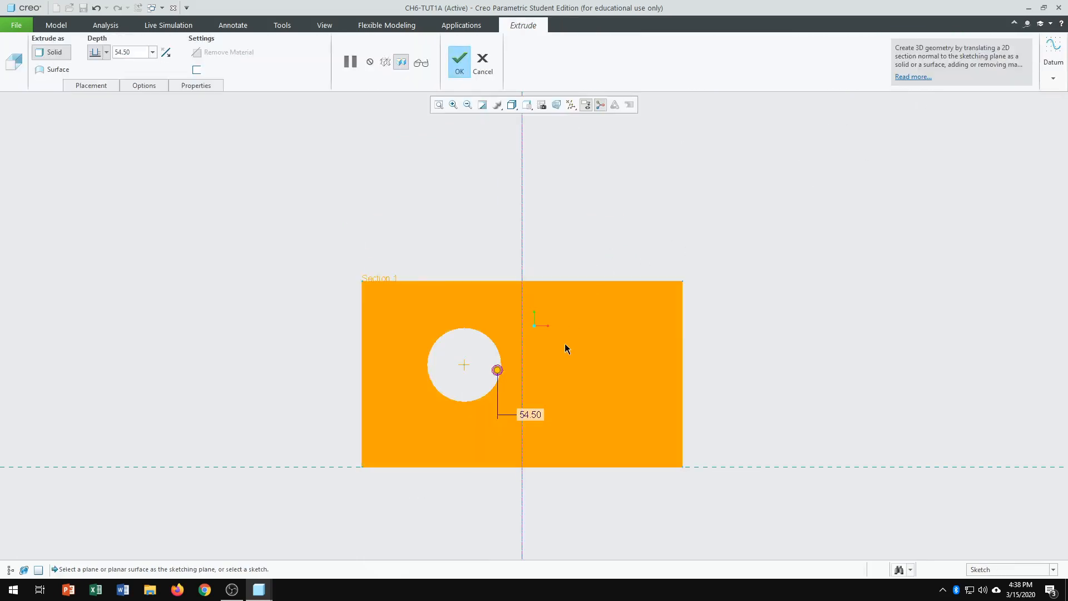
double_click(536, 413)
text(10)
key(Return)
middle_drag(665, 322, 629, 362)
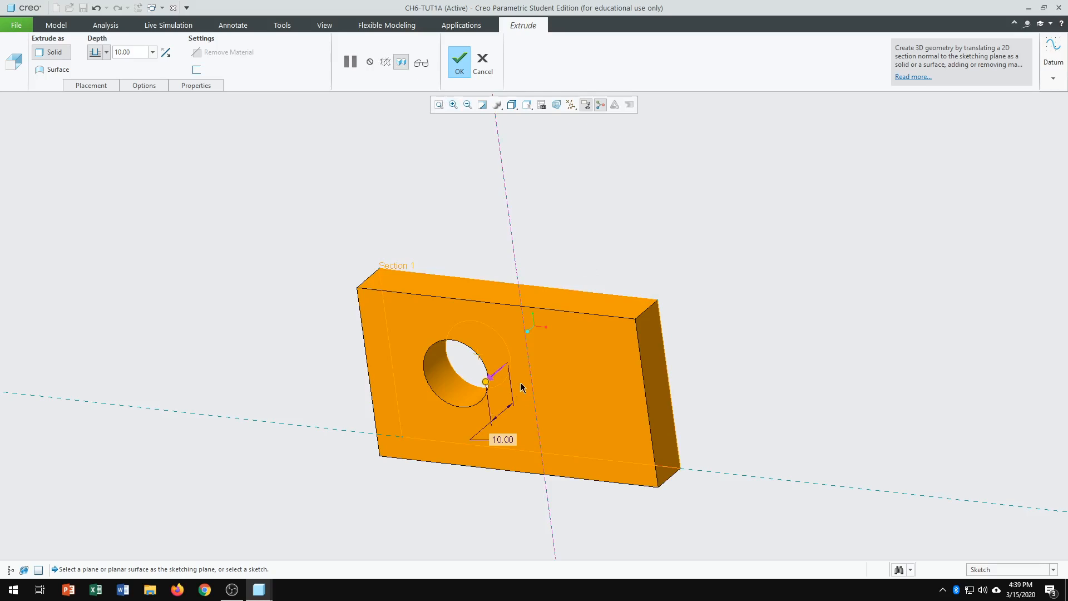
click(458, 65)
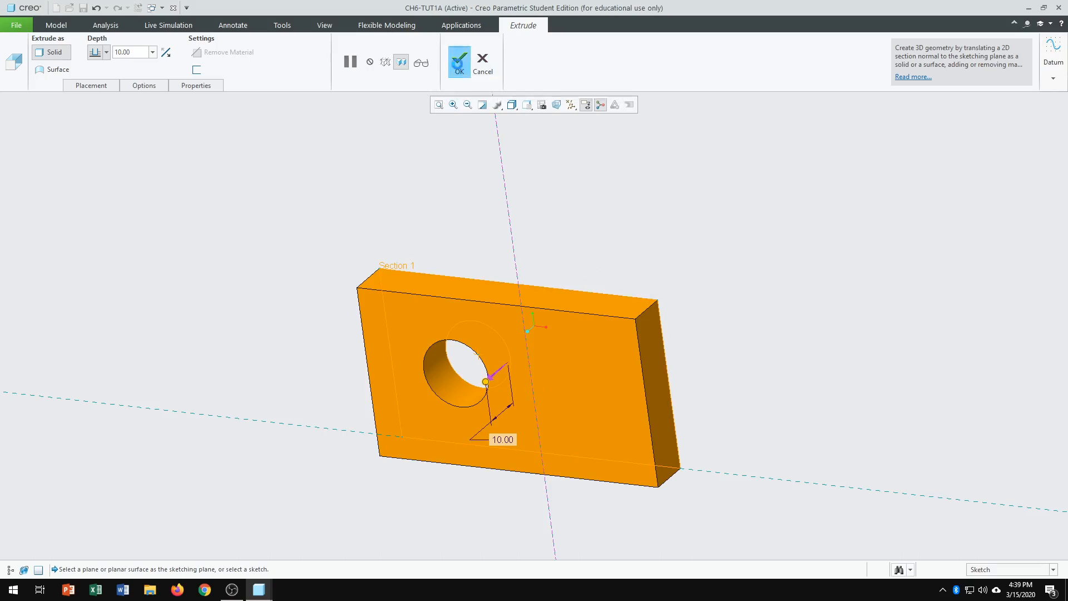
Step: Show the model tree and view the plate from the FRONT, then from a tilted angle
click(9, 570)
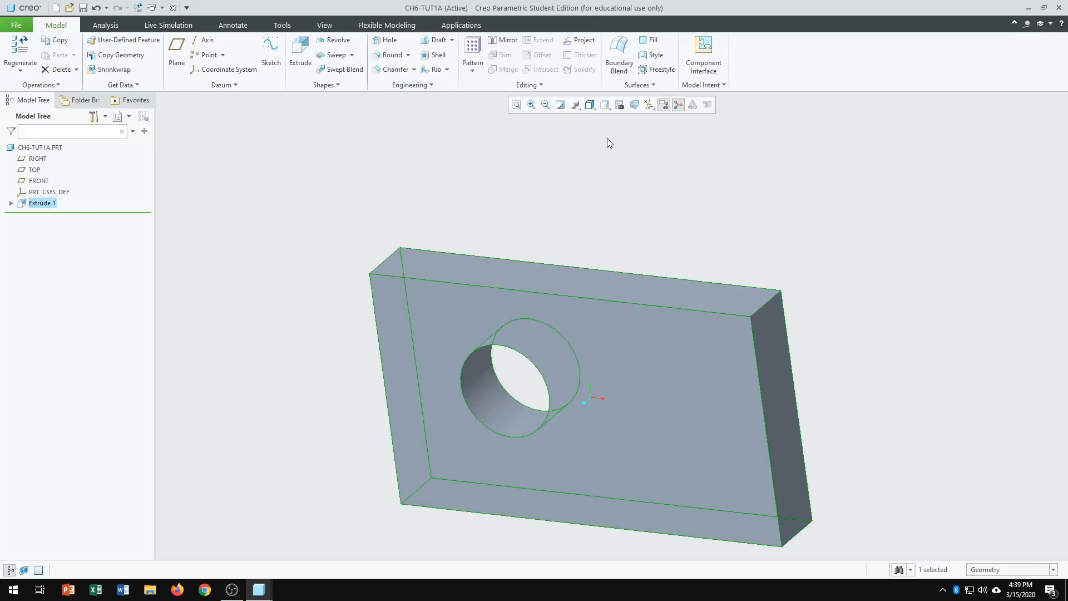
click(606, 107)
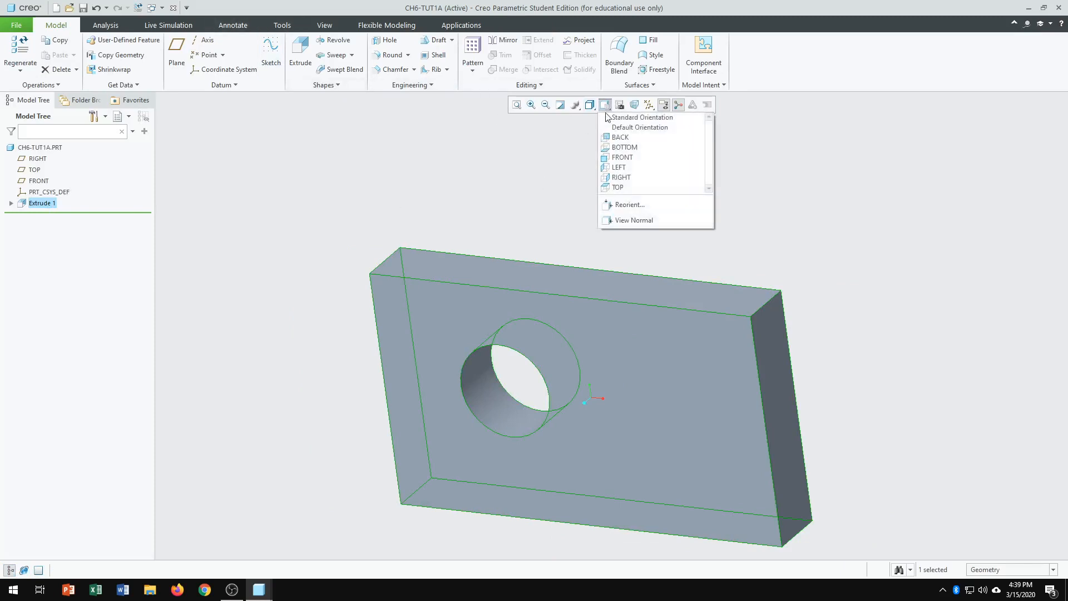
click(632, 157)
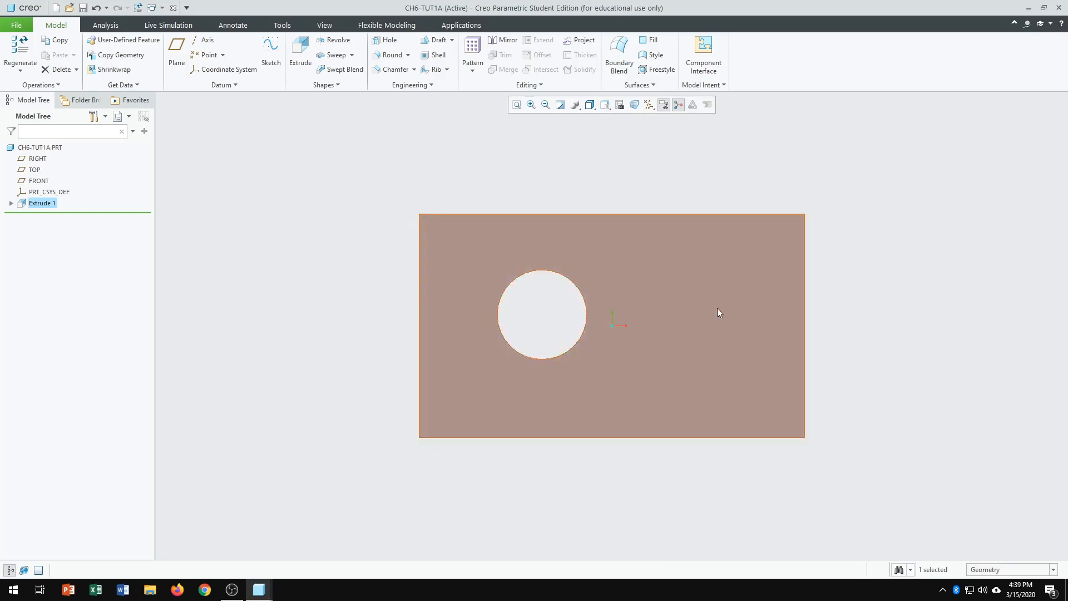
middle_drag(713, 305, 704, 274)
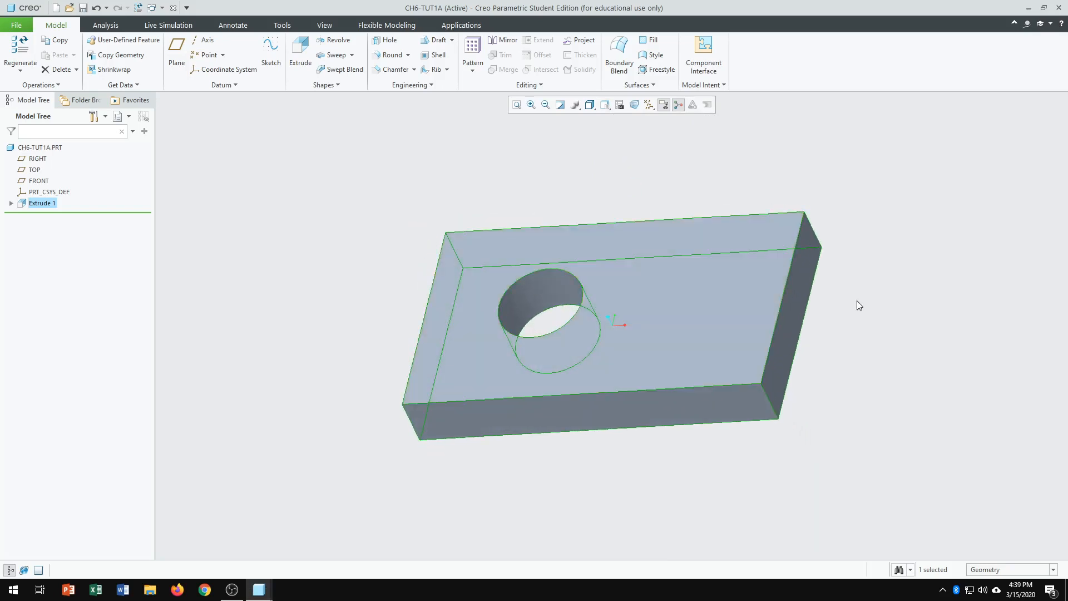
Step: Turn on the display of datum planes only and clear the selection of the plate
click(649, 106)
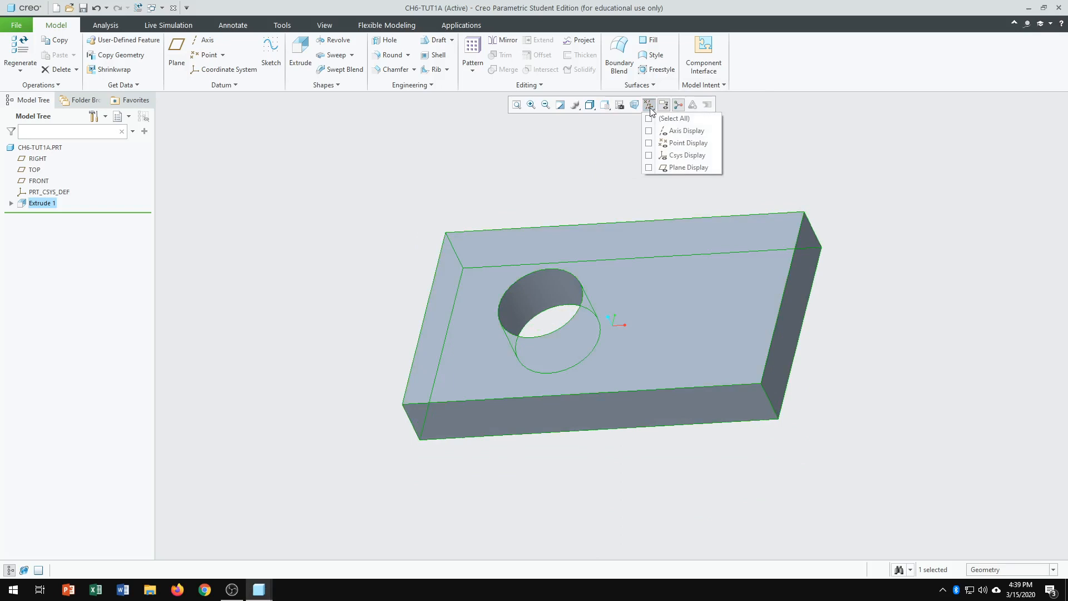
click(675, 168)
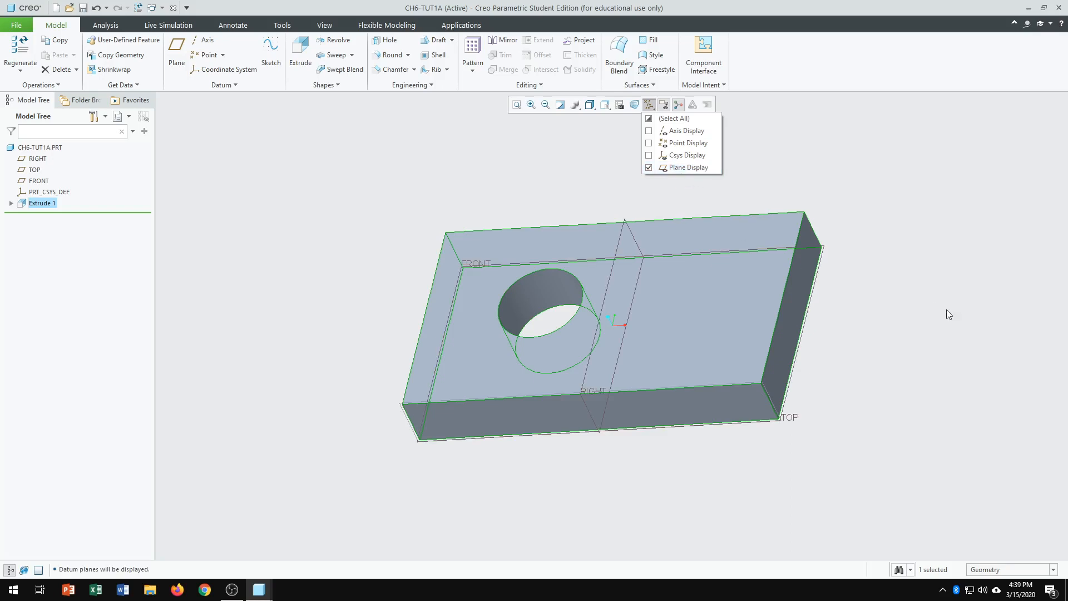
click(939, 337)
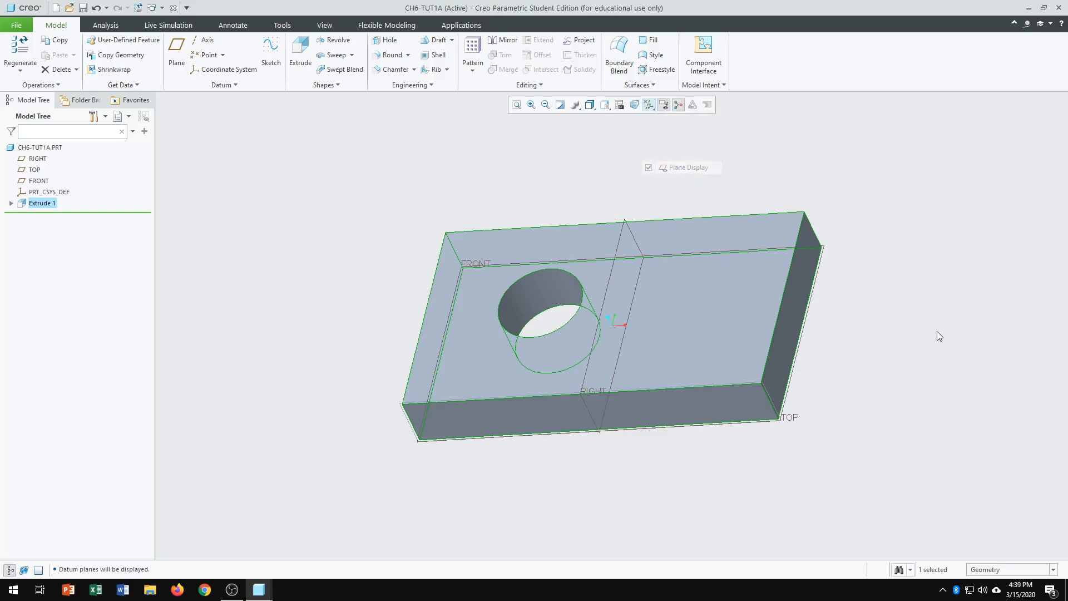
click(910, 447)
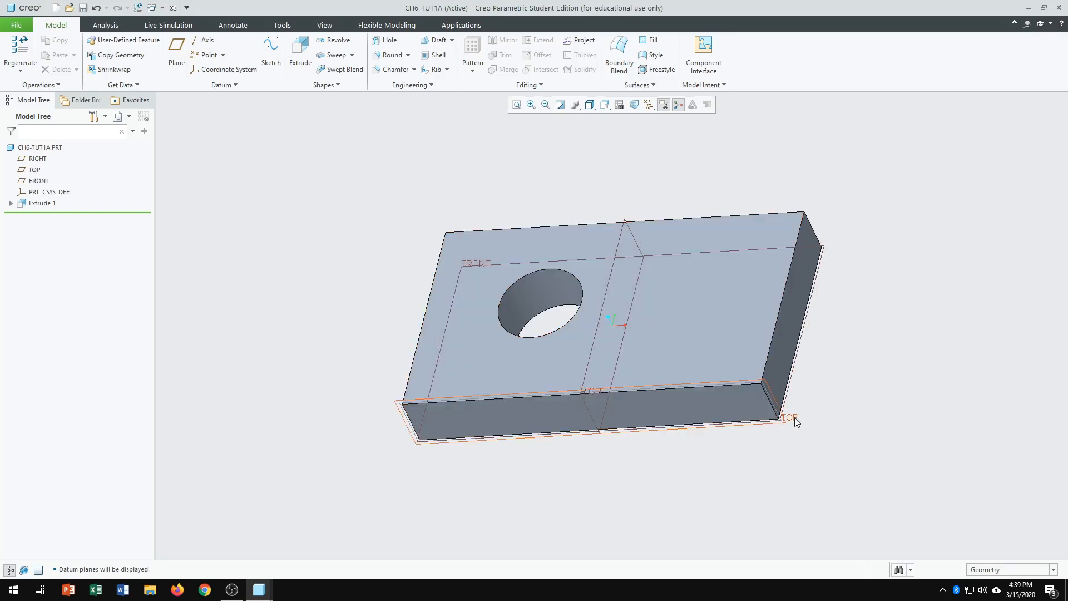
Step: Start a second extrusion sketch on the TOP plane, view it square-on and hide the datum planes
click(793, 420)
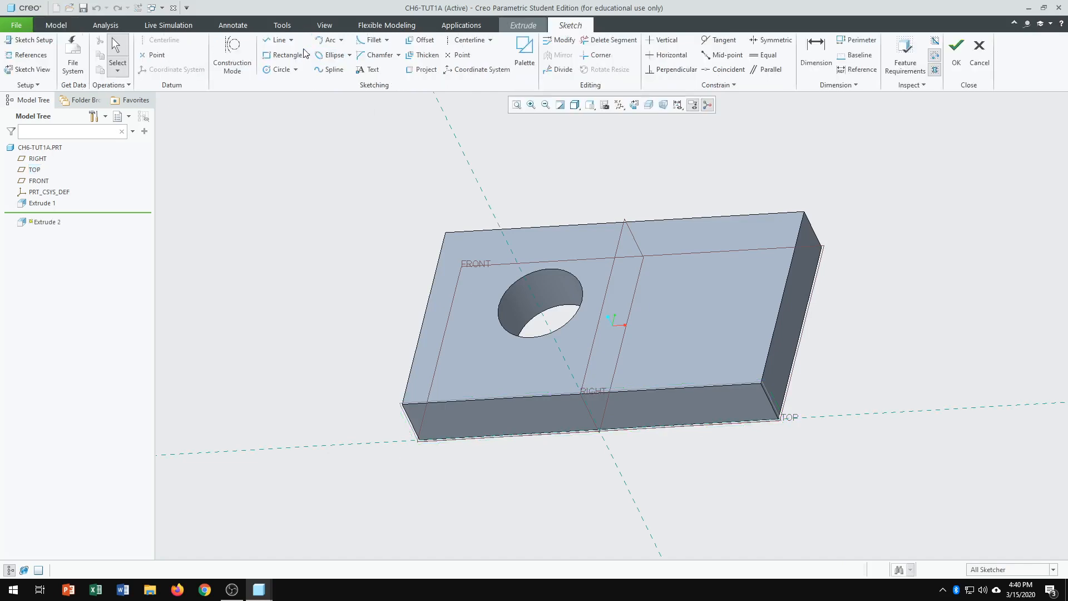
click(635, 107)
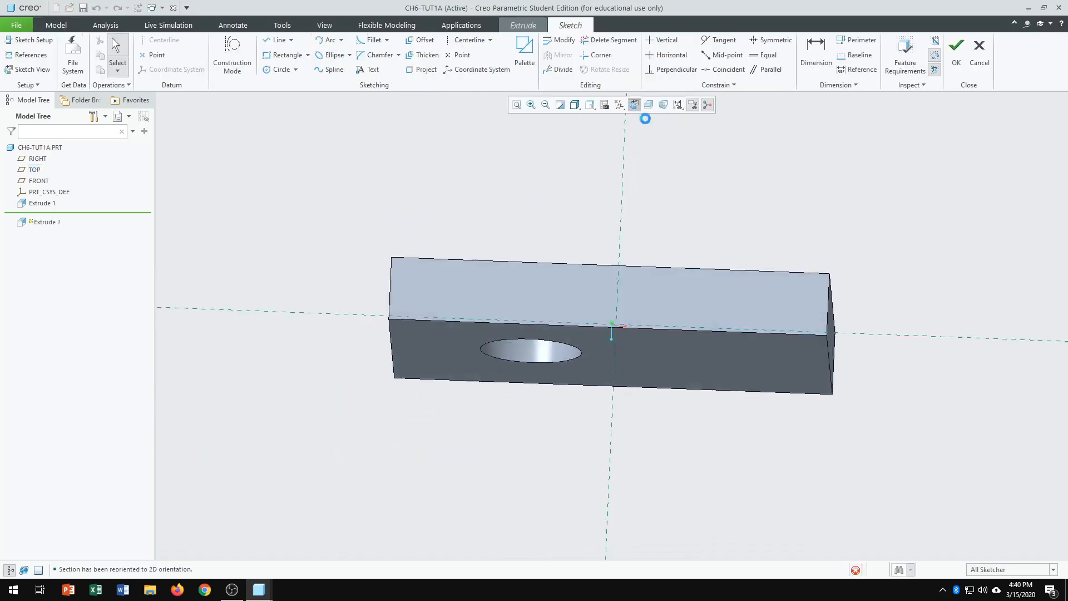
click(619, 105)
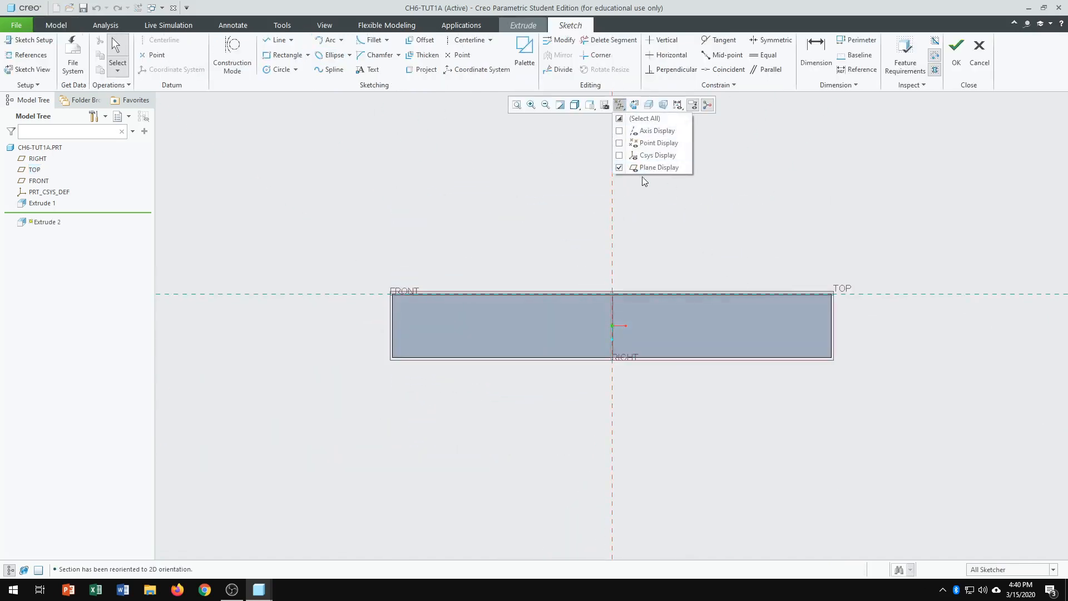
click(656, 167)
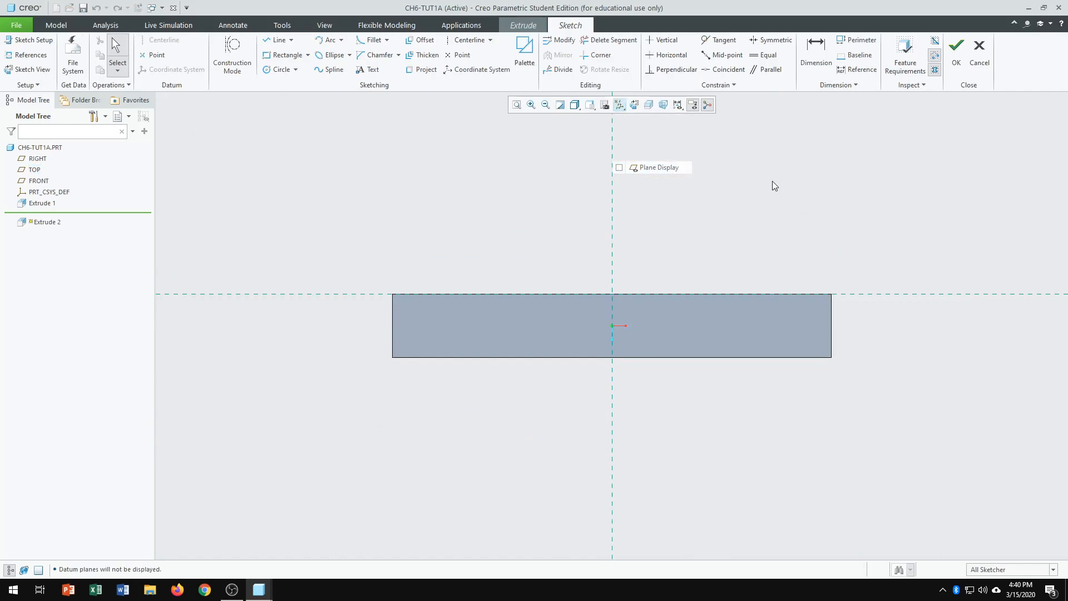
Step: Show the model without hidden lines and add the plate's two short side edges and lower long edge as sketch references
click(575, 105)
click(595, 156)
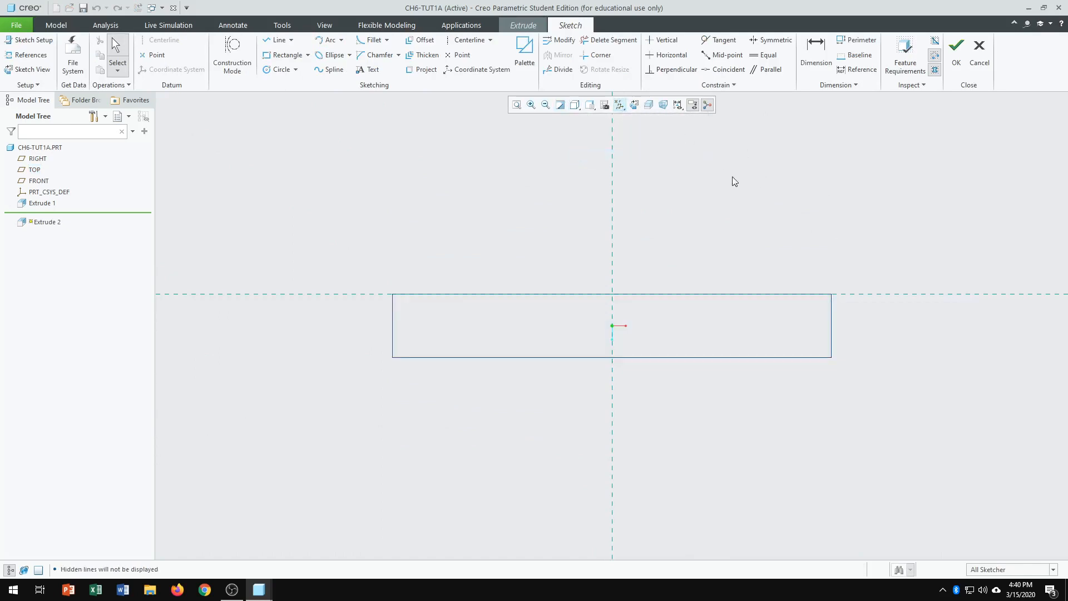
click(47, 59)
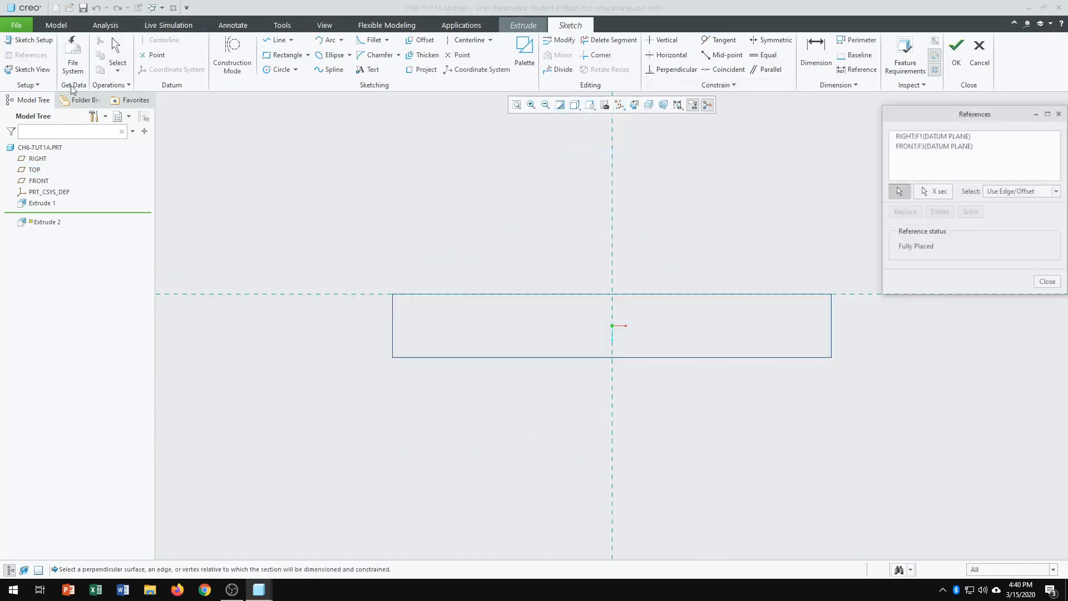
click(832, 343)
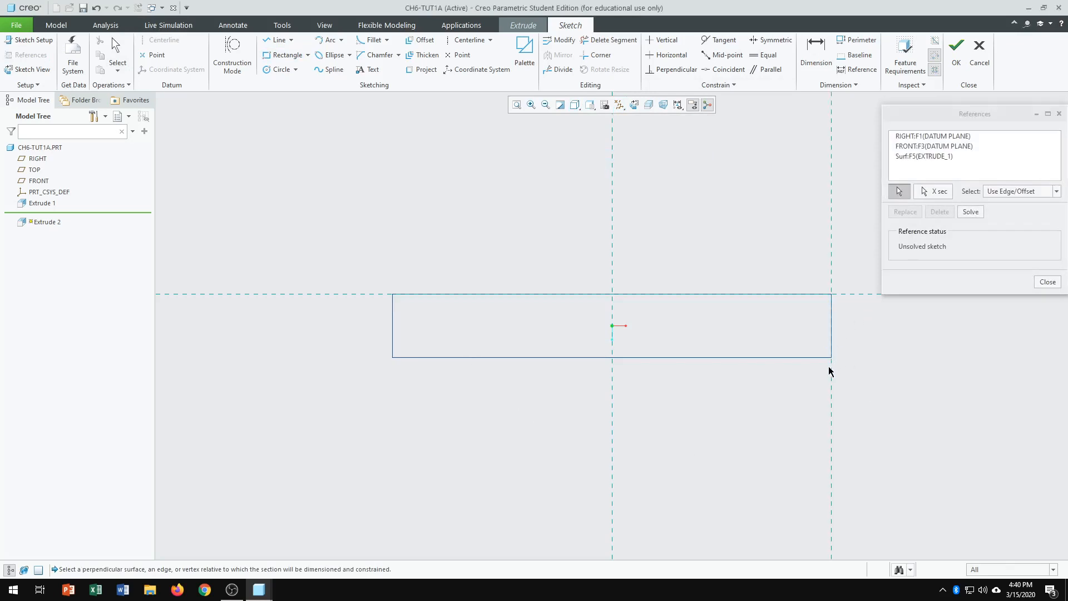
click(739, 358)
click(393, 341)
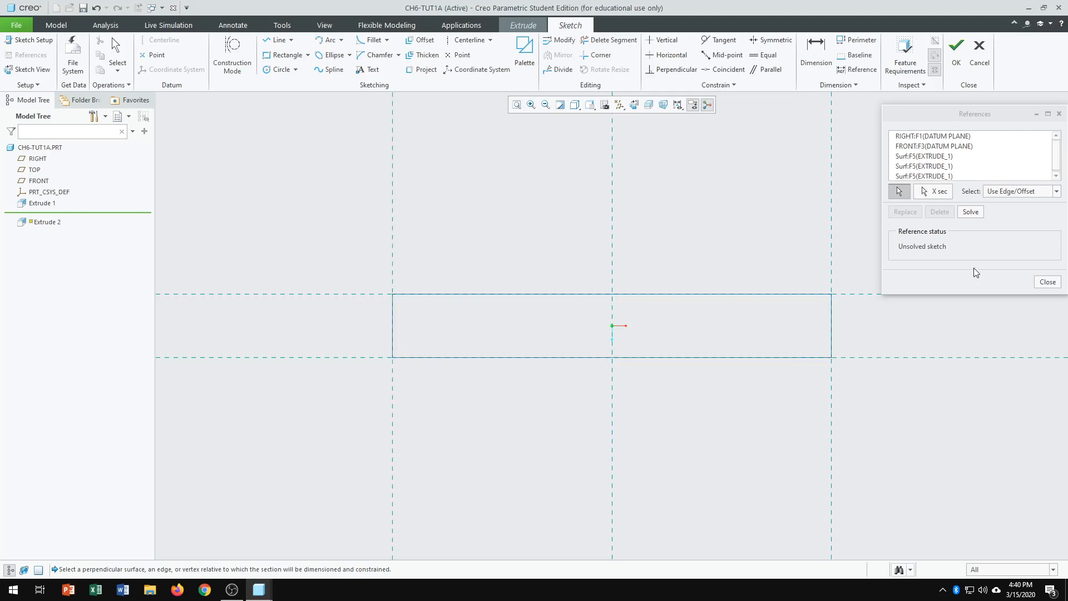
click(971, 212)
click(1047, 282)
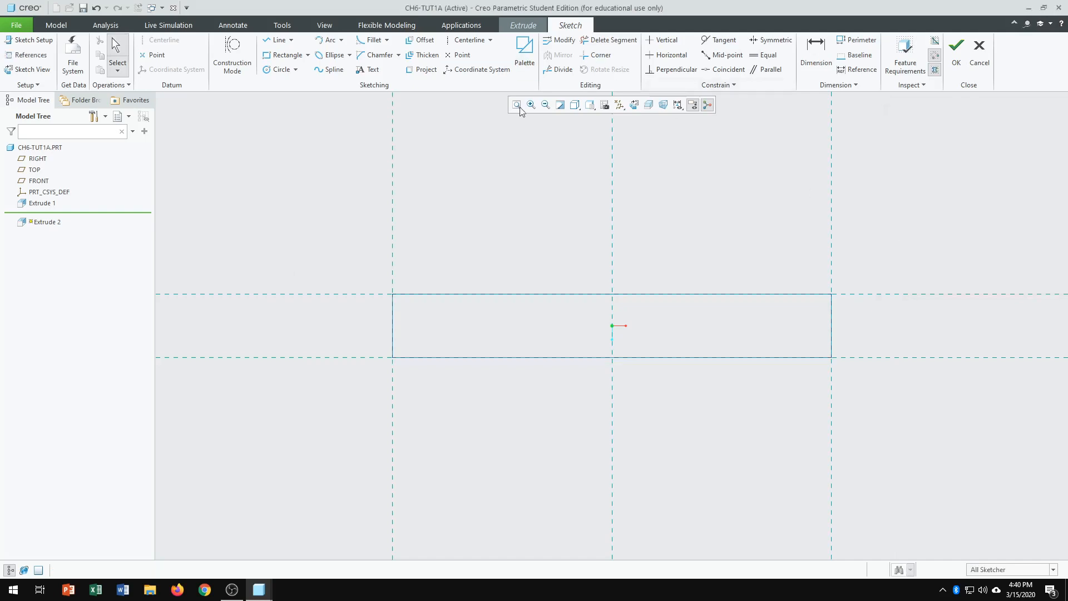
Step: Hide the model tree and sketch a vertical line about 42 long down from the plate's lower right corner
scroll(552, 182, up, 2)
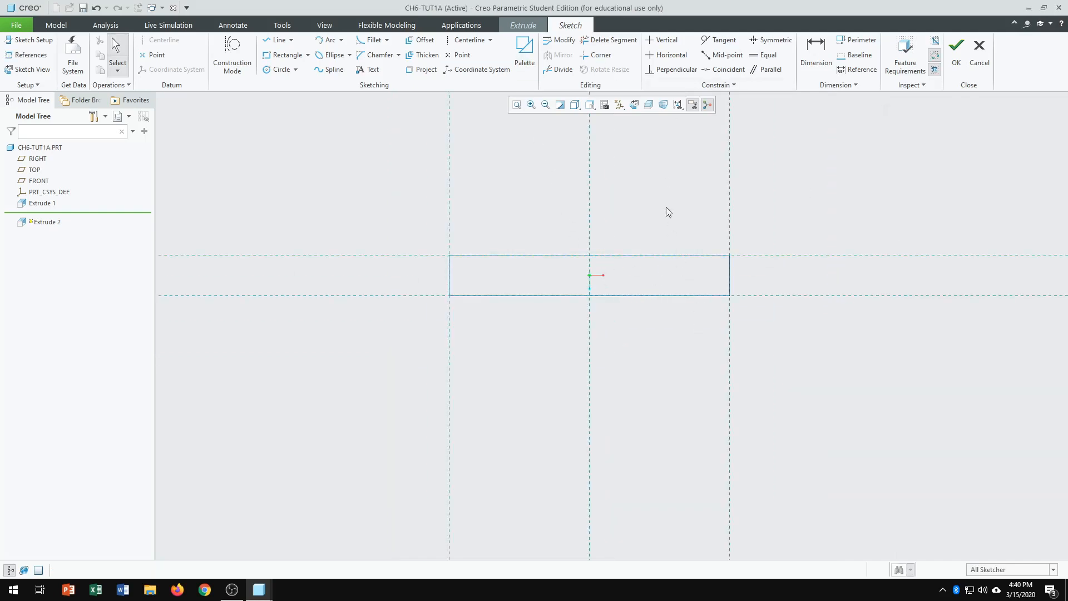
mouse_move(665, 245)
middle_down()
mouse_move(640, 148)
mouse_move(640, 396)
mouse_move(650, 203)
mouse_move(670, 191)
mouse_move(670, 155)
mouse_move(663, 170)
middle_up()
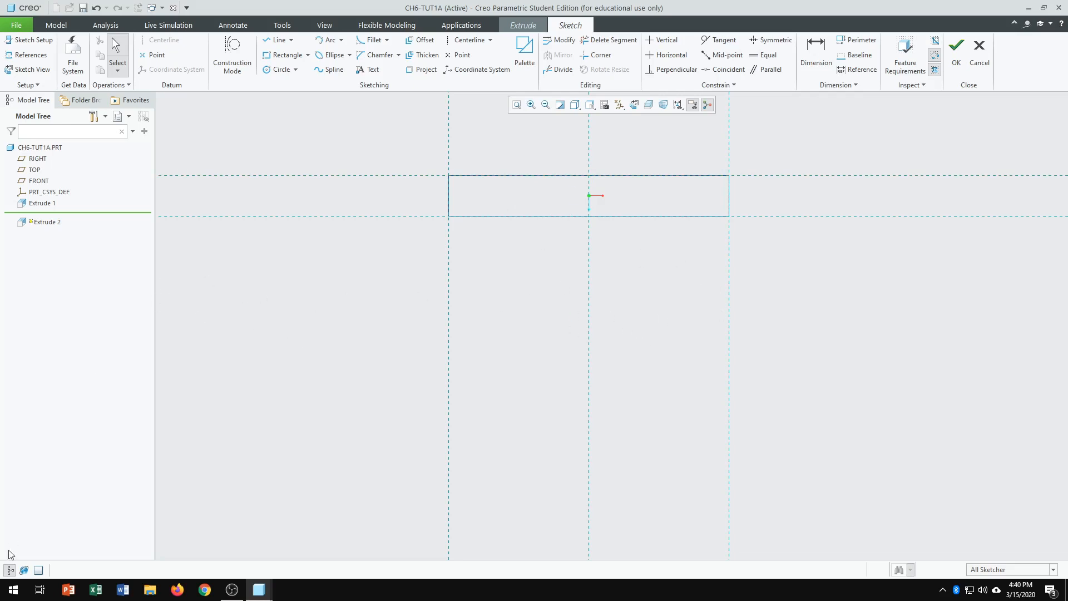
click(11, 571)
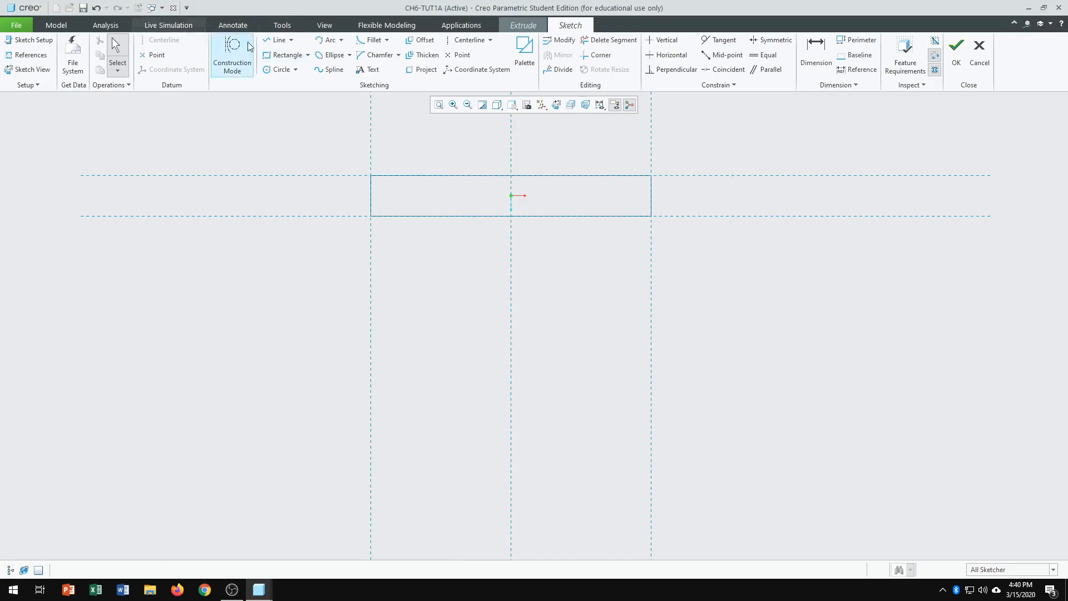
click(277, 40)
click(651, 216)
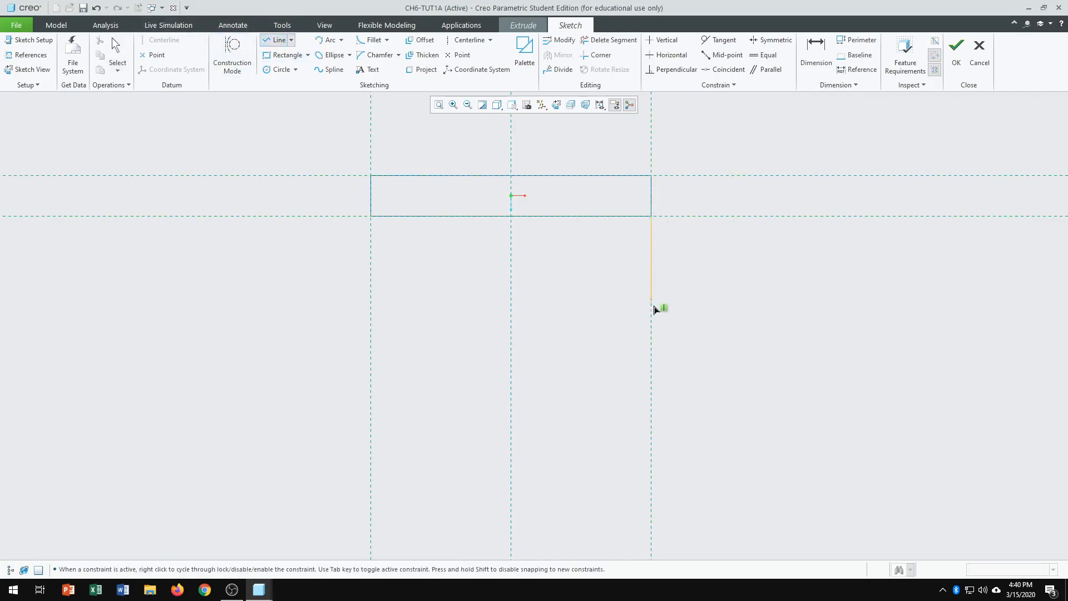
click(652, 388)
middle_click(717, 377)
middle_click(717, 377)
Step: Set the vertical line's length to 78 and move its dimension farther away from the line
click(674, 281)
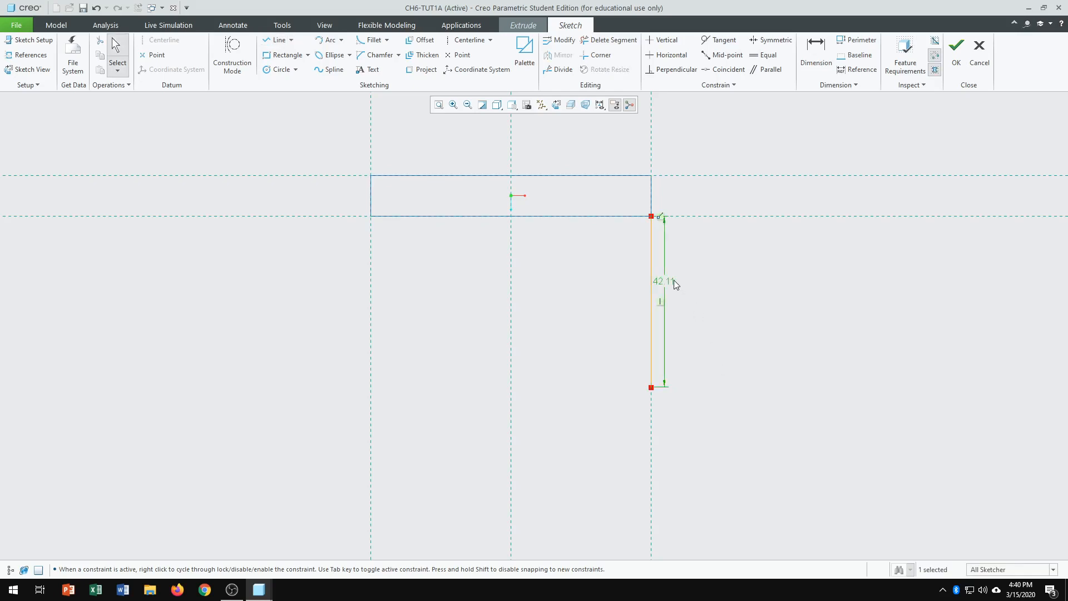
text(78)
key(Return)
drag(666, 339, 740, 341)
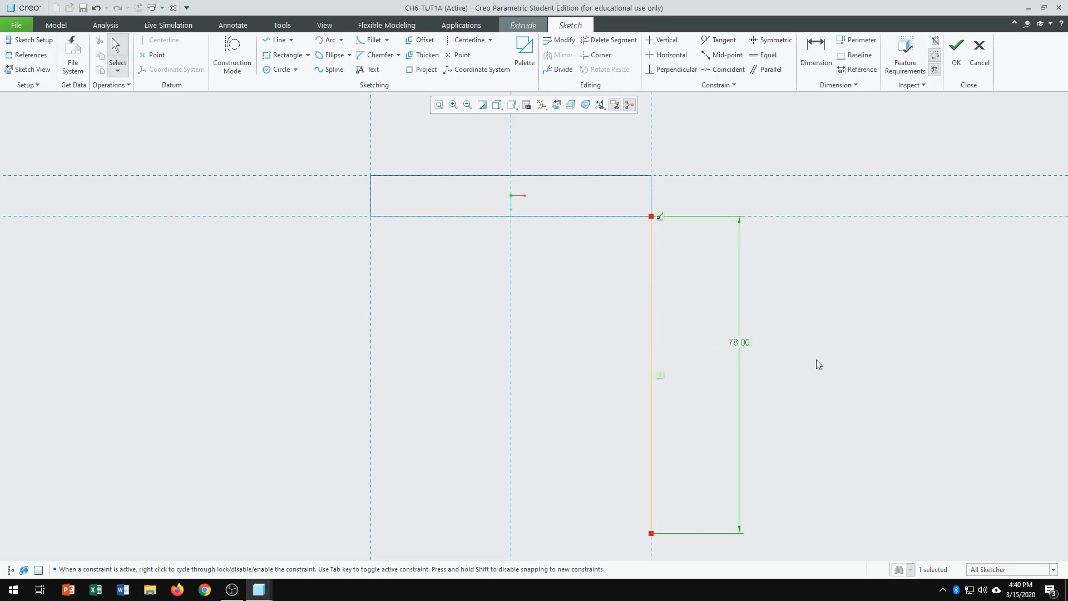
Step: Sketch a horizontal line leftward from the vertical line's lower end and set its length to 38
scroll(428, 328, down, 2)
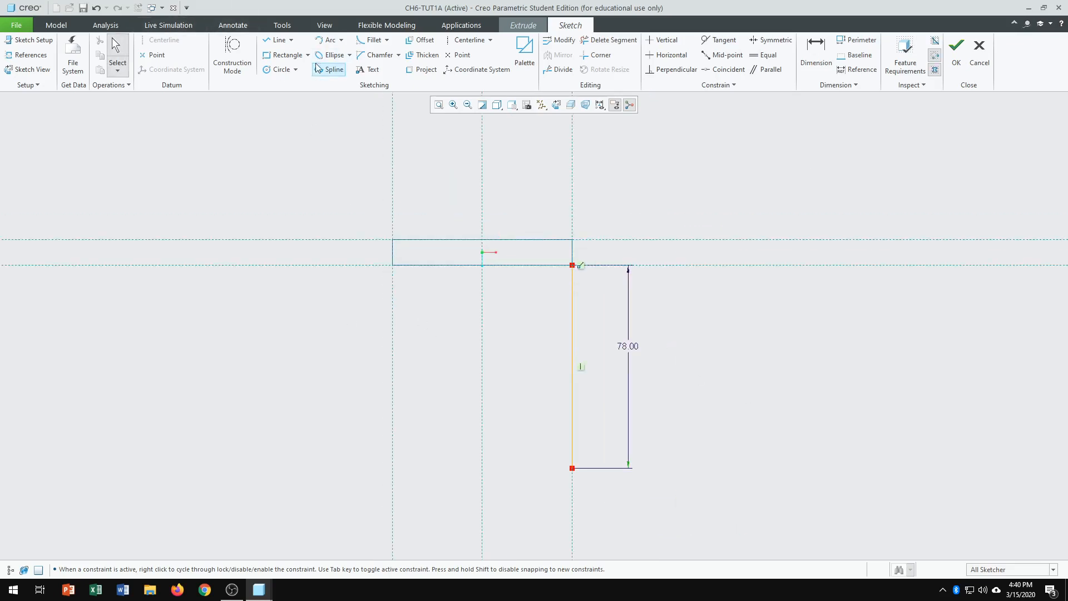
click(277, 40)
click(573, 469)
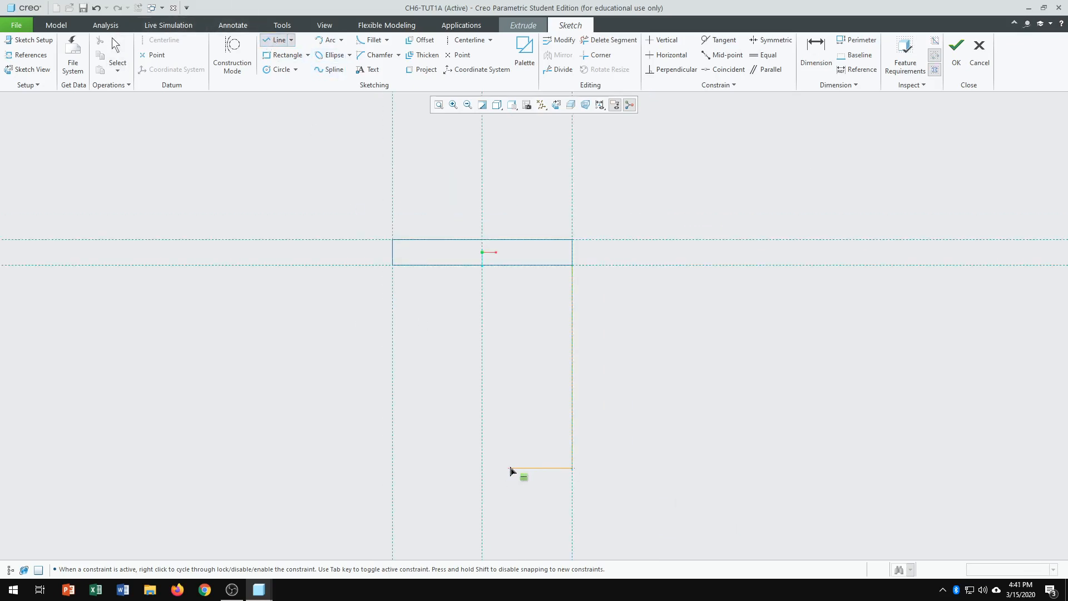
click(502, 469)
middle_click(534, 408)
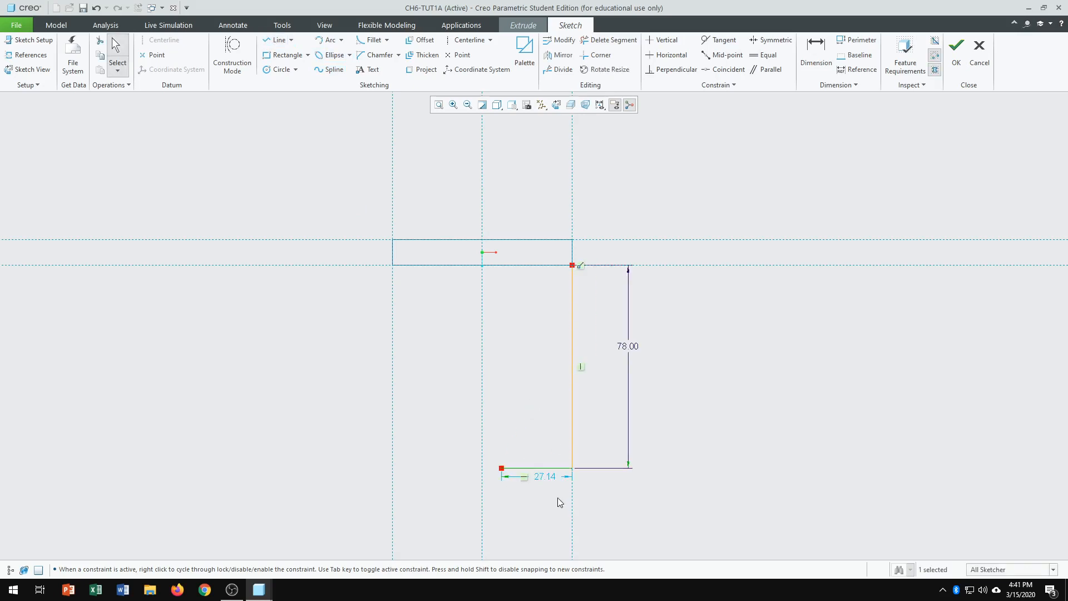
double_click(543, 477)
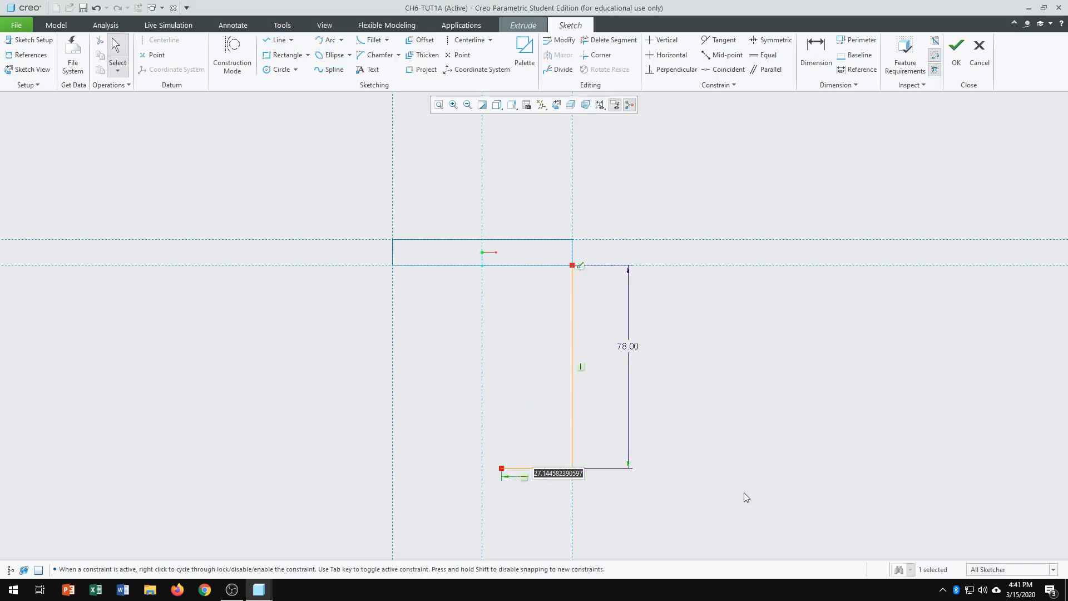
text(38)
key(Return)
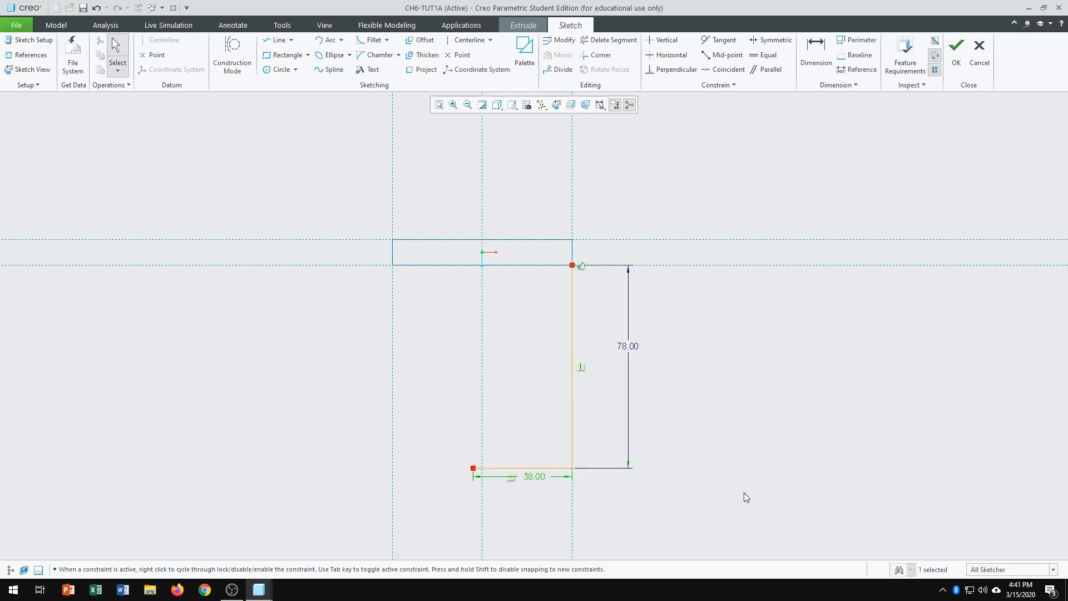
Step: Sketch a vertical line about 46 long upward from the left end of the 38 line
click(272, 42)
click(473, 468)
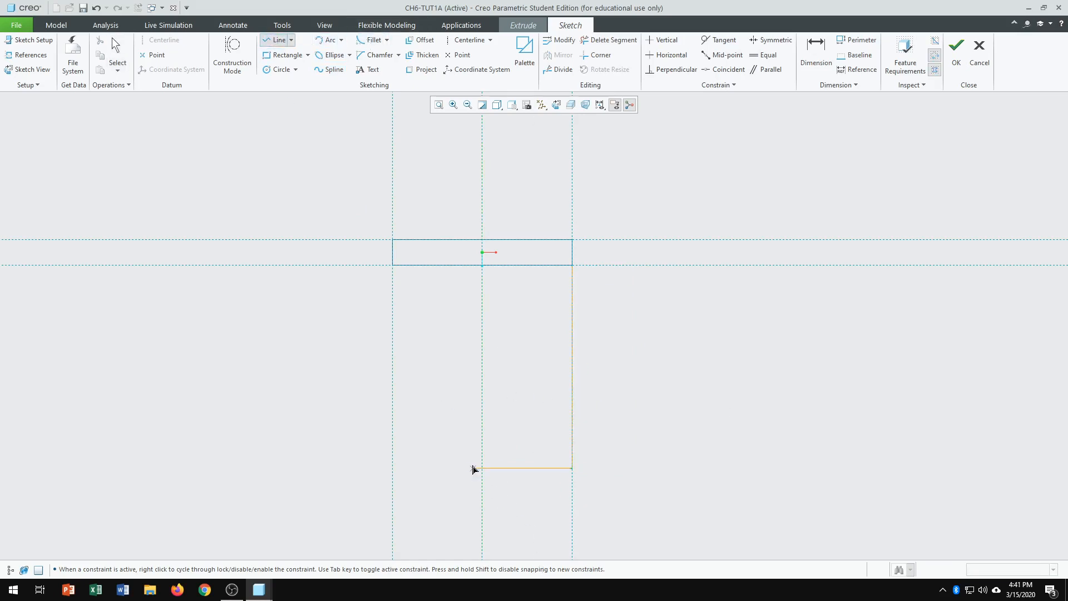
click(473, 348)
middle_click(540, 333)
middle_click(540, 333)
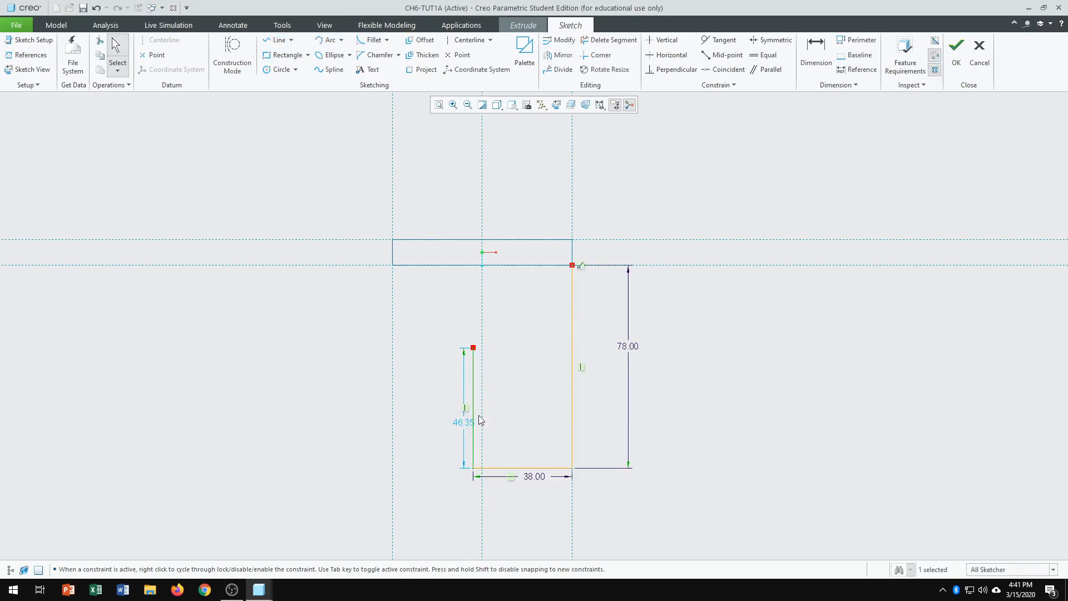
Step: Add a tangent arc from the short vertical line's upper end to the plate's lower left corner and set its radius to 31
click(324, 40)
click(473, 347)
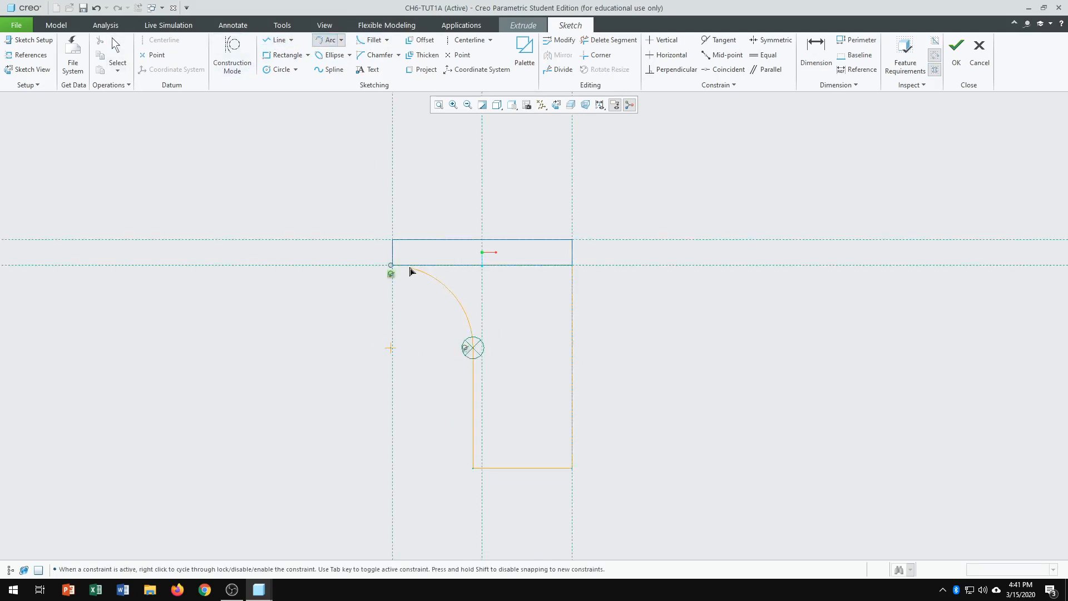
click(392, 265)
middle_click(428, 349)
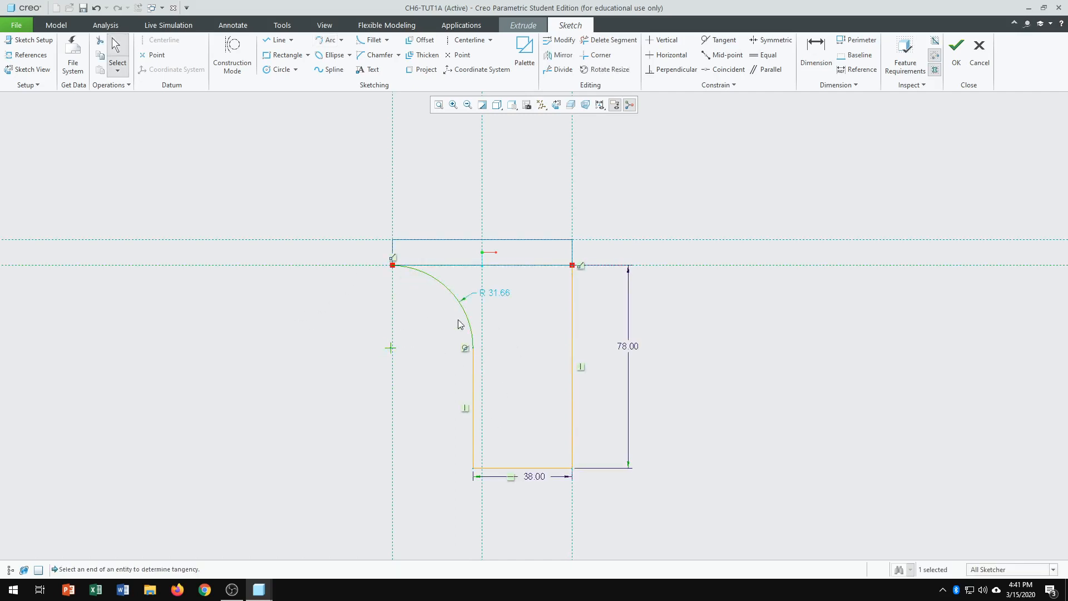
double_click(502, 294)
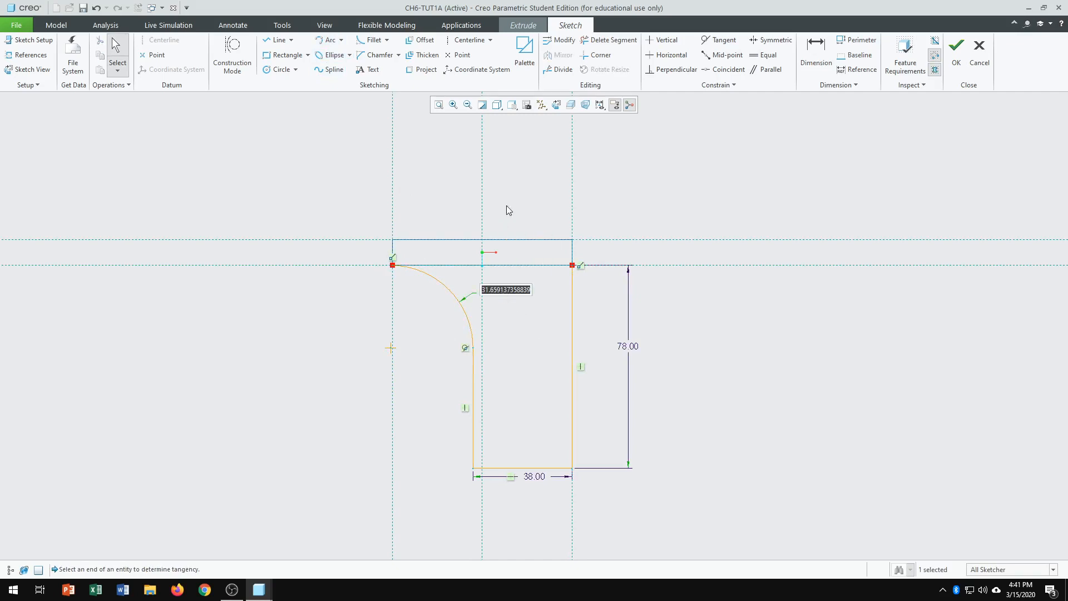
text(31)
key(Return)
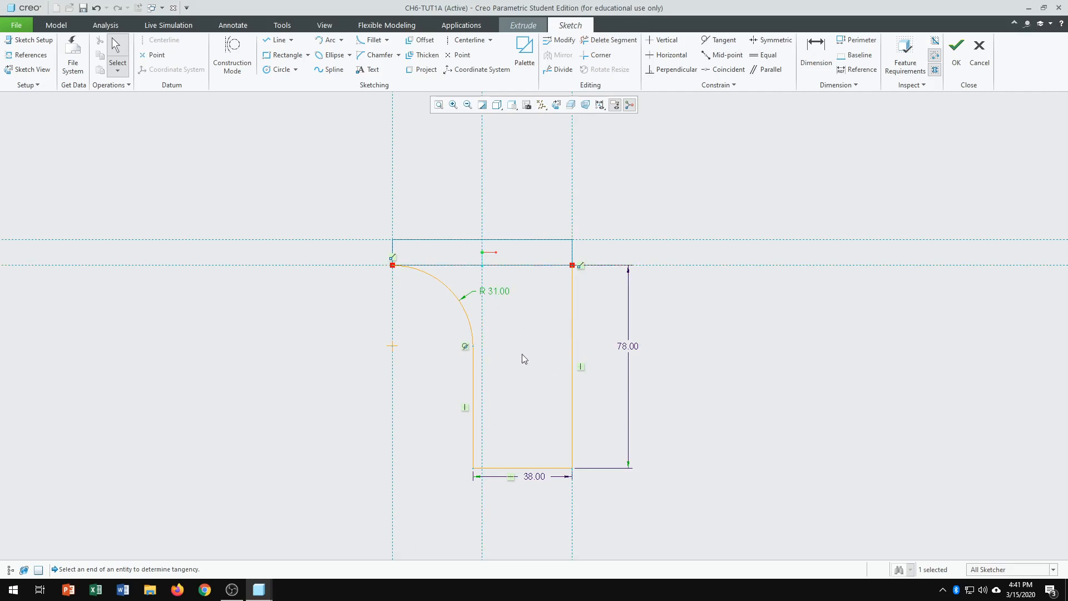
Step: Try to close the profile with a line along the plate's lower edge, starting at the arc's end
click(277, 39)
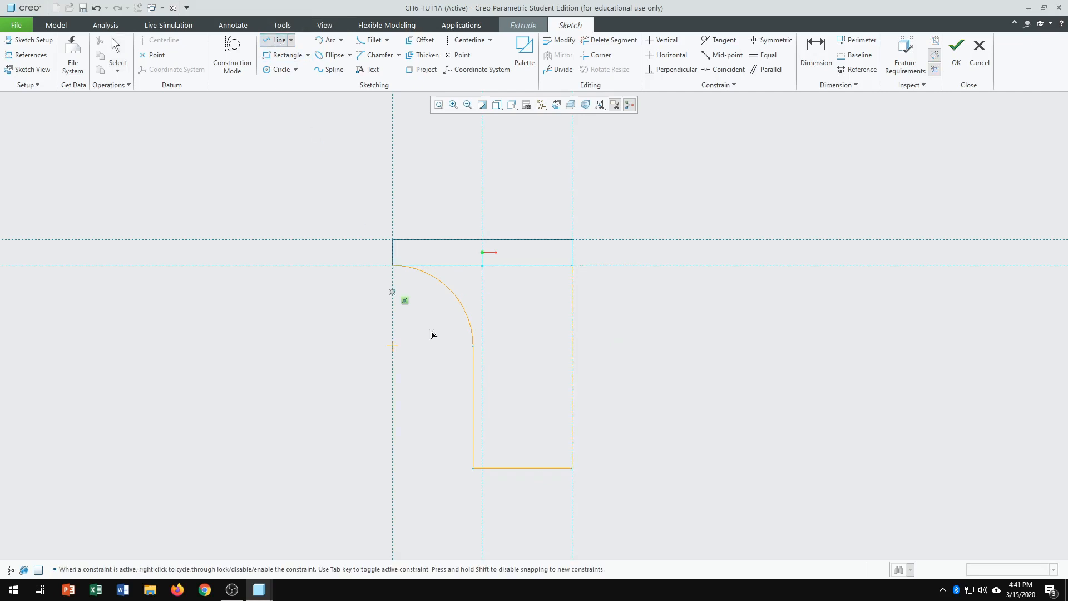
click(394, 272)
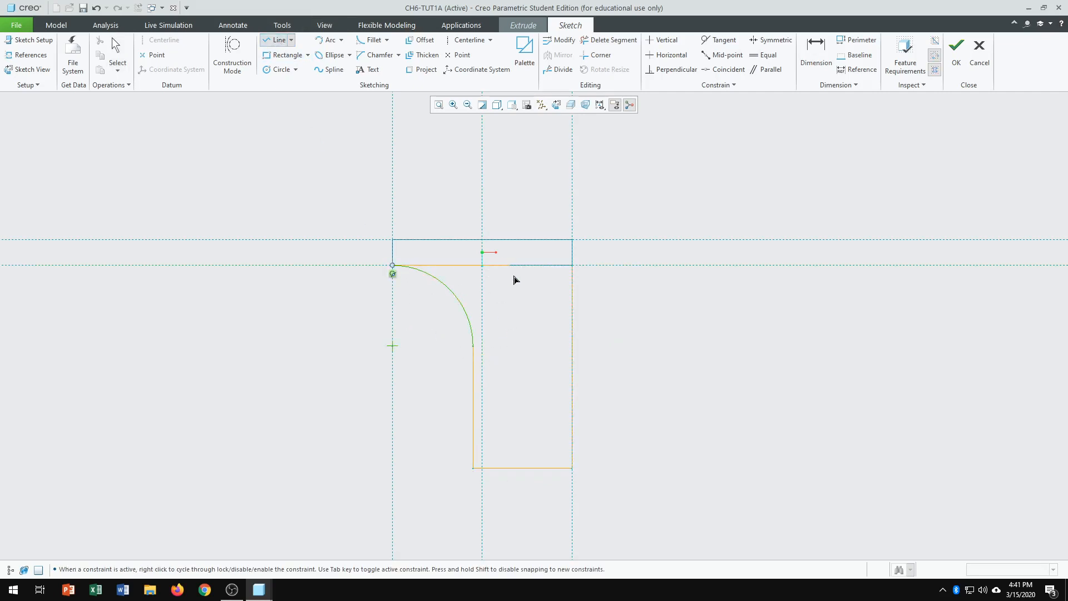
click(569, 278)
middle_click(694, 357)
middle_click(691, 353)
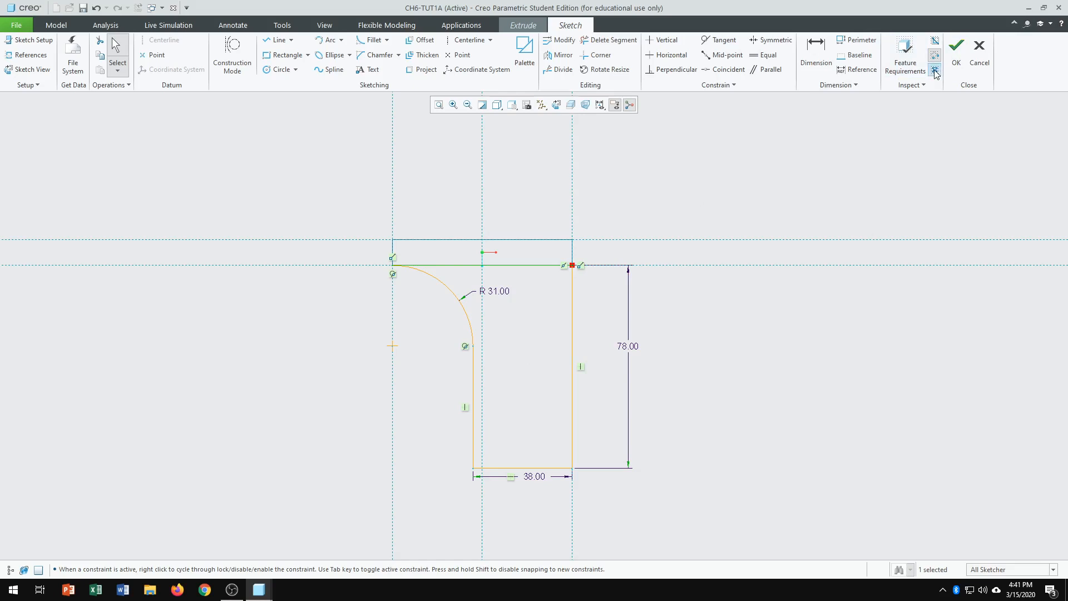
click(734, 306)
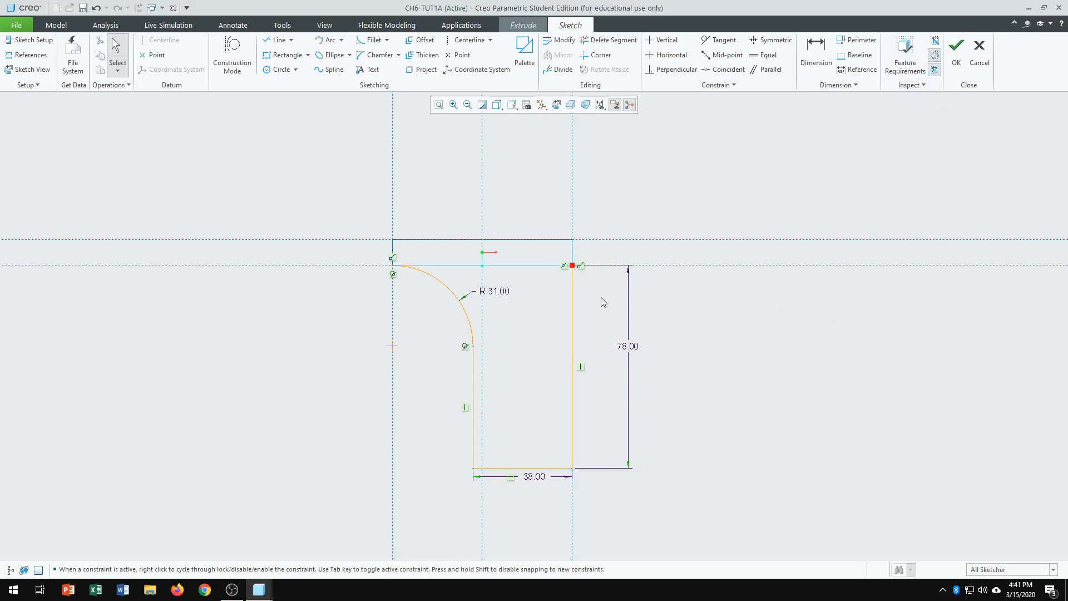
Step: Remove the closing line along the plate's lower edge with Delete Segment
click(623, 42)
drag(534, 258, 529, 277)
drag(455, 256, 454, 273)
middle_click(710, 356)
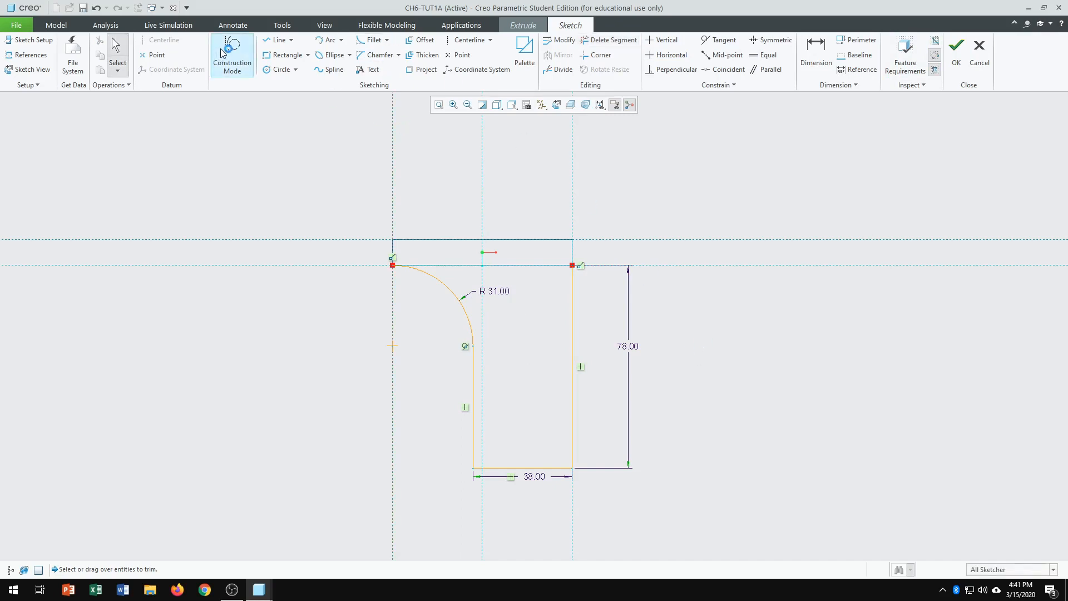
Step: Close the profile with a horizontal line from the arc's end to the plate's lower right corner
click(276, 41)
click(394, 266)
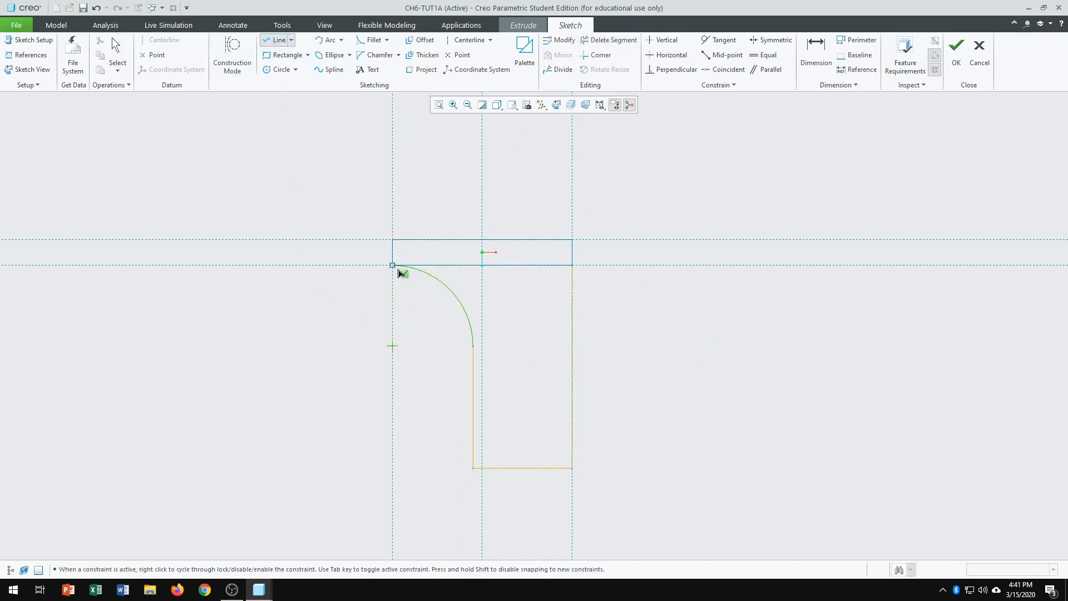
click(572, 266)
middle_click(642, 340)
middle_click(640, 335)
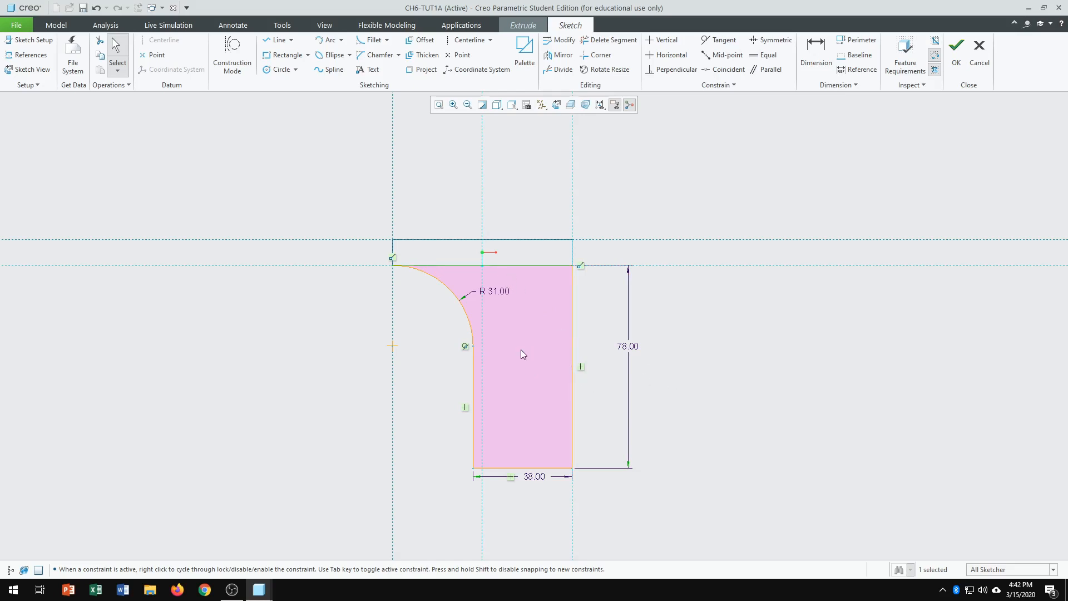
Step: Show the model shaded and view the closed profile together with the plate from a tilted angle
click(497, 105)
click(508, 145)
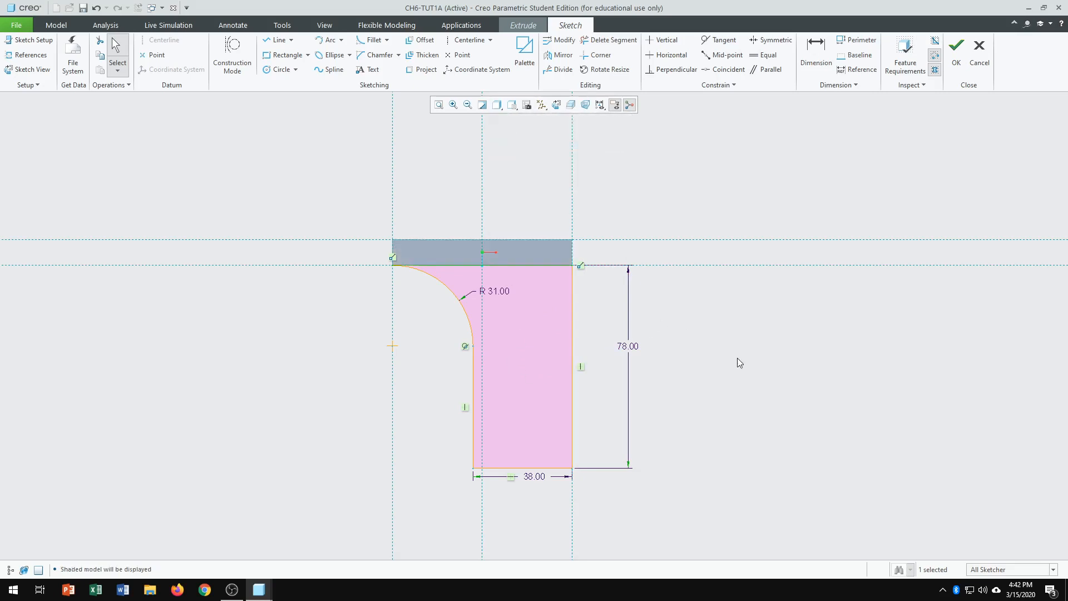
mouse_move(737, 359)
middle_down()
mouse_move(737, 341)
mouse_move(710, 322)
mouse_move(721, 318)
middle_up()
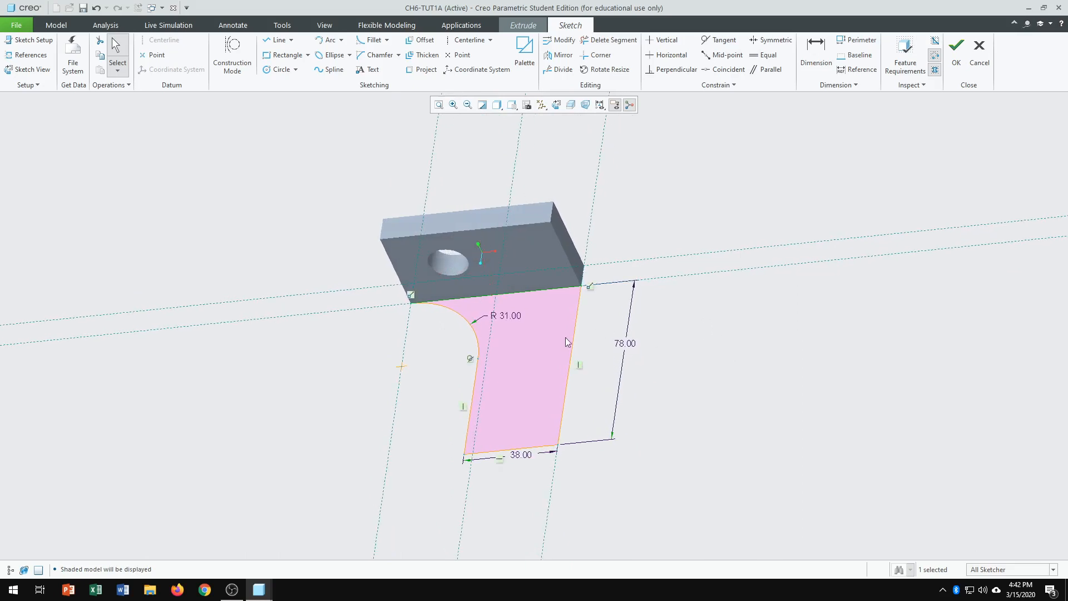
Step: Finish the sketch and extrude the closed profile to a depth of 10
click(957, 53)
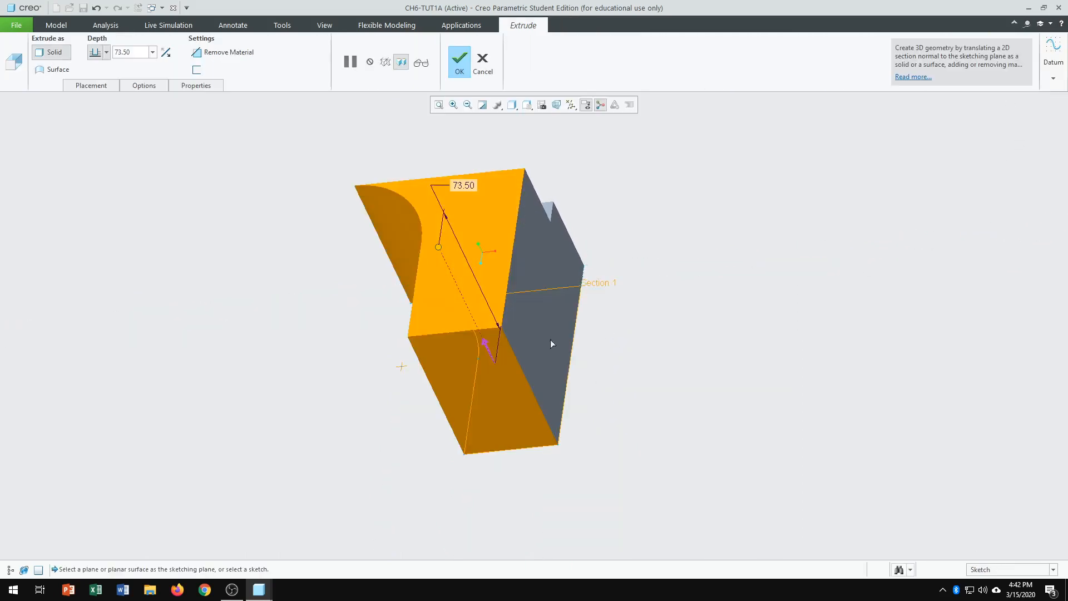
double_click(468, 186)
text(10)
key(Return)
mouse_move(539, 257)
middle_down()
mouse_move(610, 273)
mouse_move(575, 280)
middle_up()
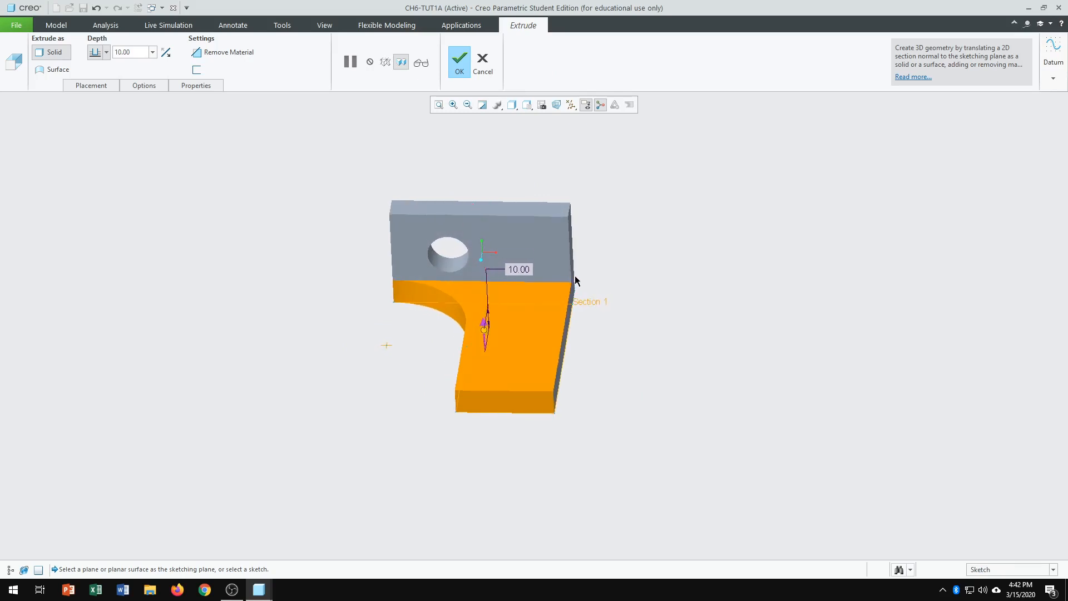
click(460, 62)
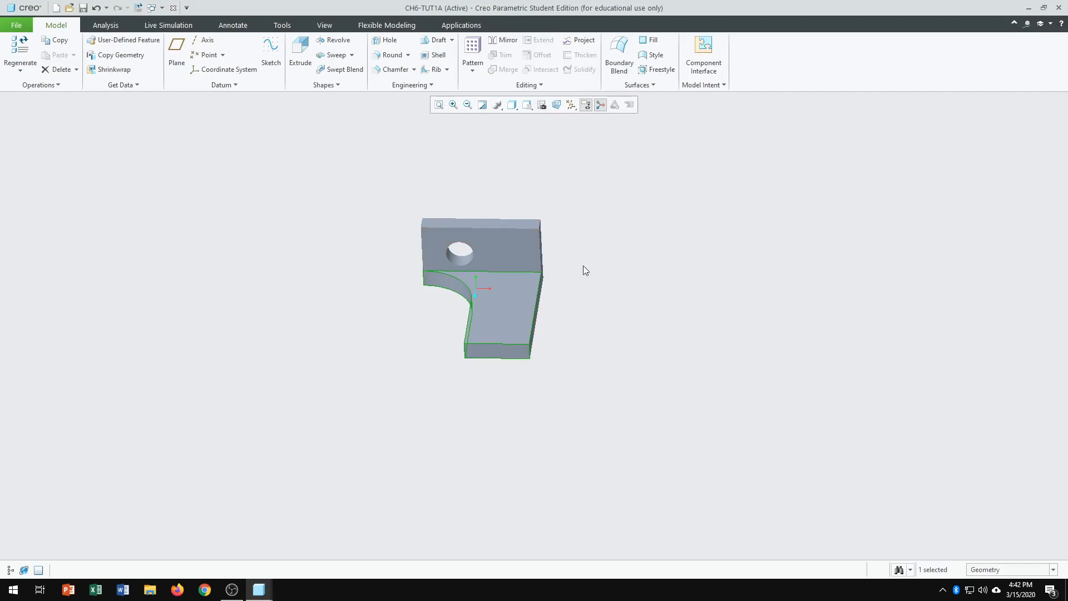
middle_drag(582, 269, 573, 253)
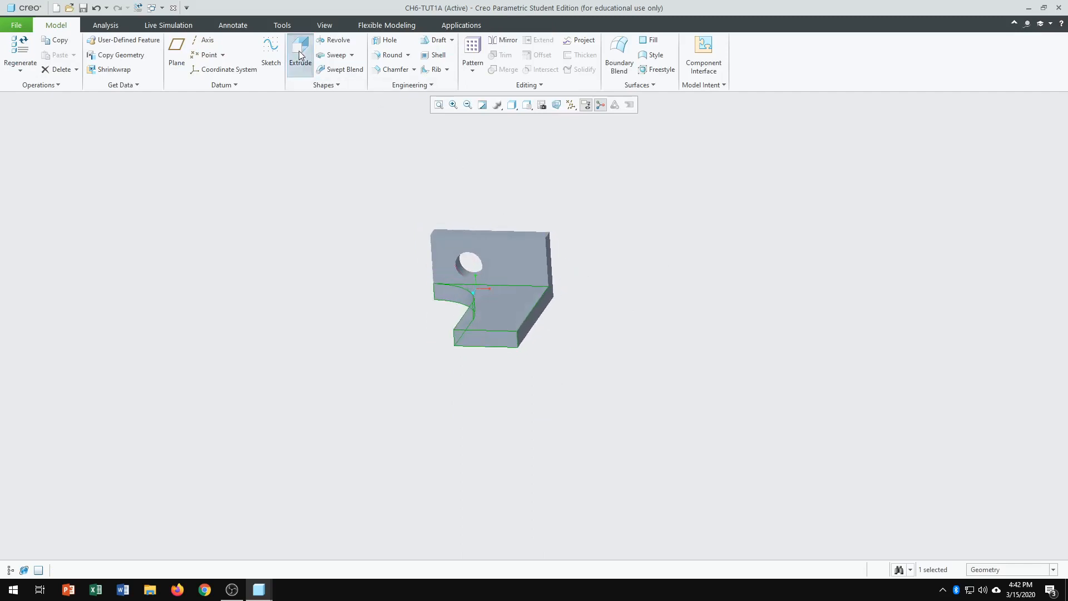
Step: Start an extrude sketch on the flange's front end face, viewed square to the sketch plane with No Hidden display
click(300, 56)
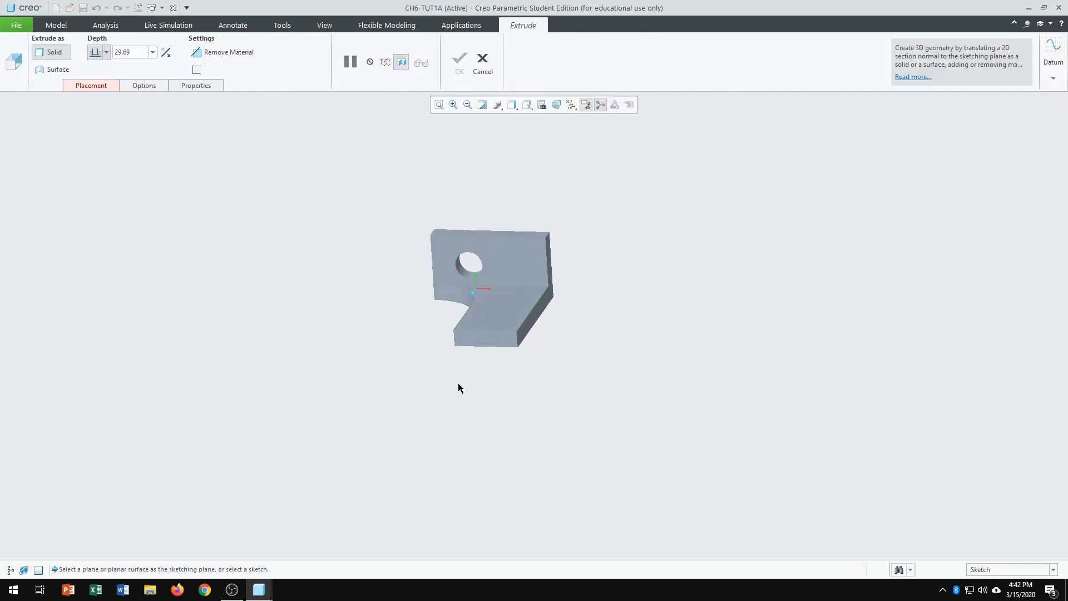
click(489, 339)
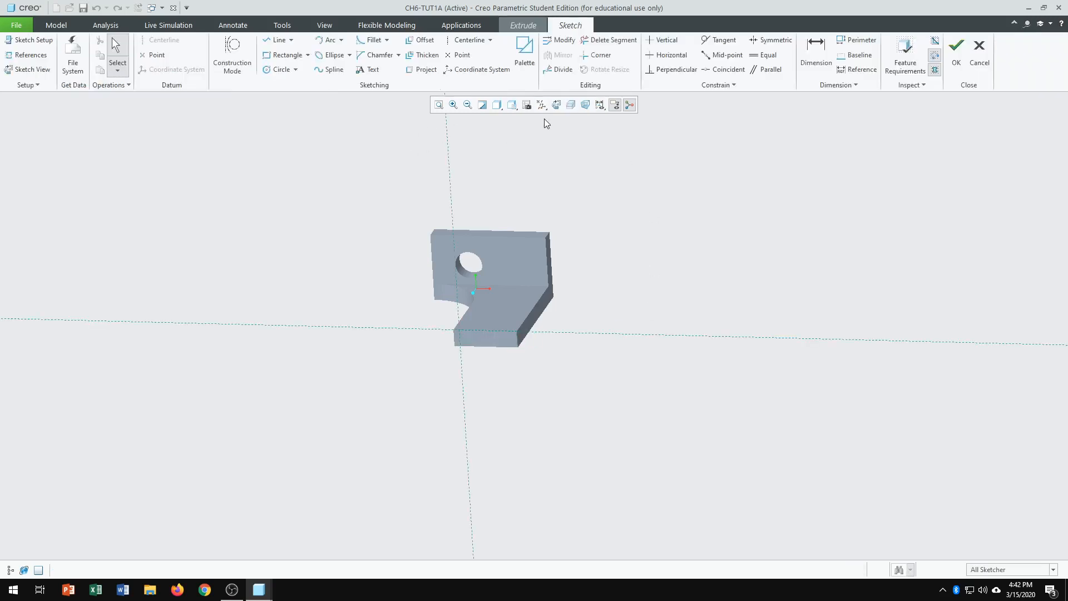
click(557, 107)
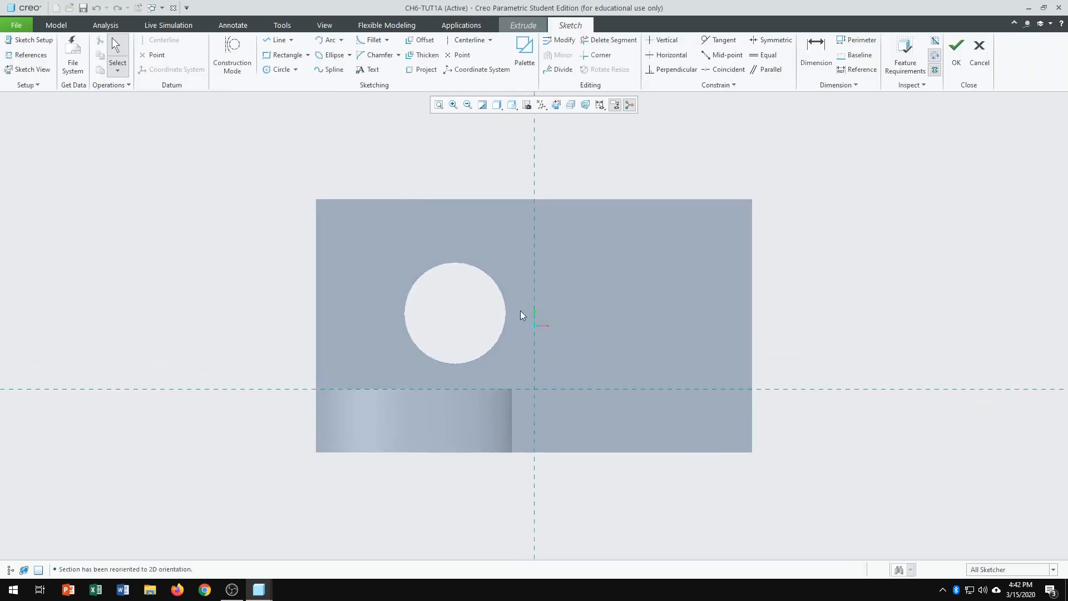
click(498, 107)
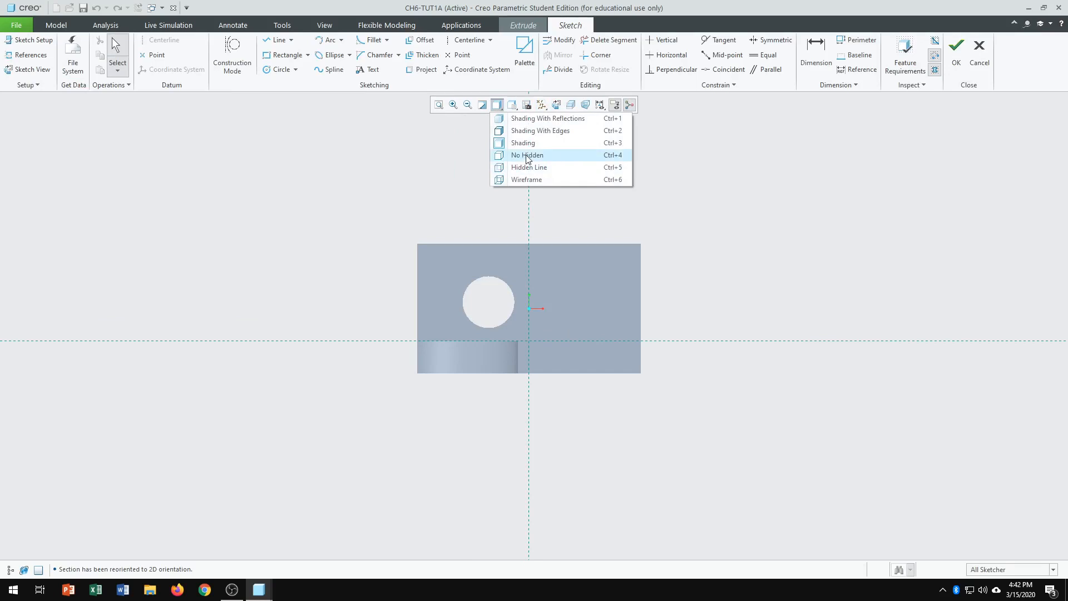
click(527, 156)
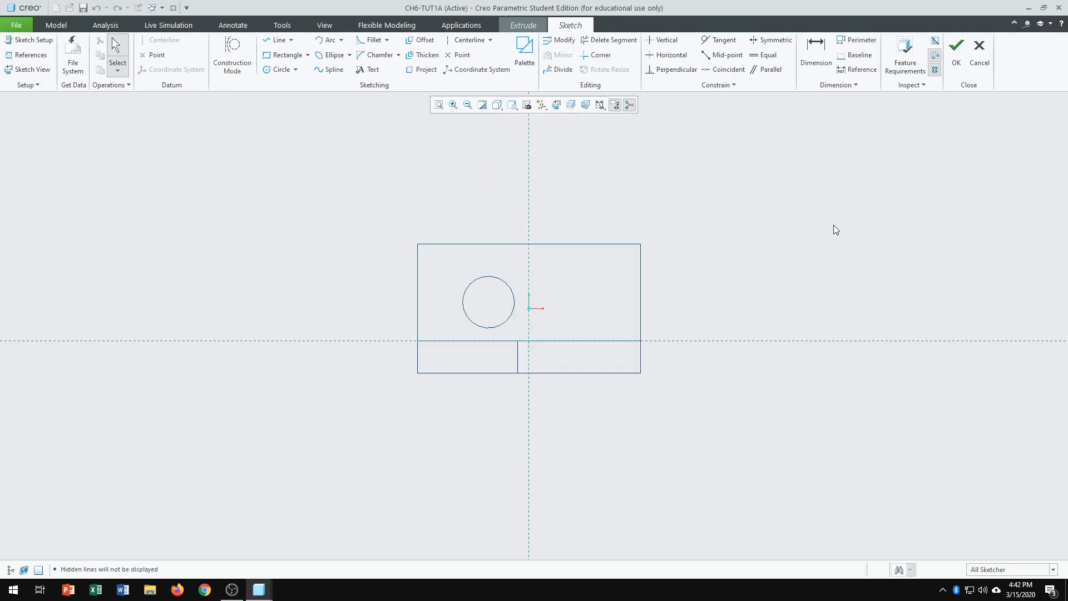
Step: Add the plate's right edge, the flange's inner vertical edge and its lower edge as sketch references, and solve them
click(32, 54)
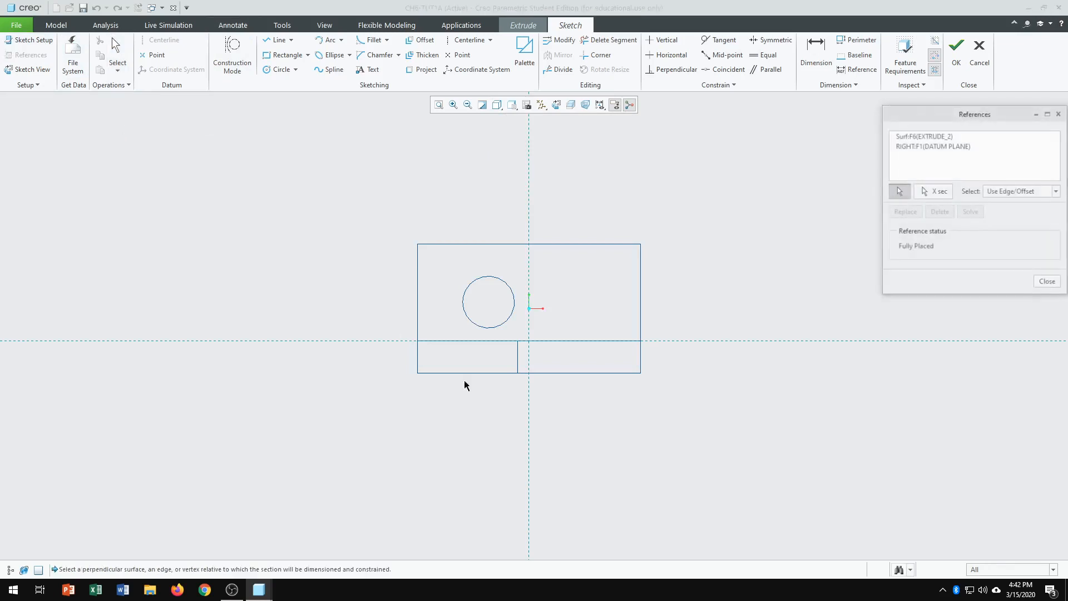
click(640, 362)
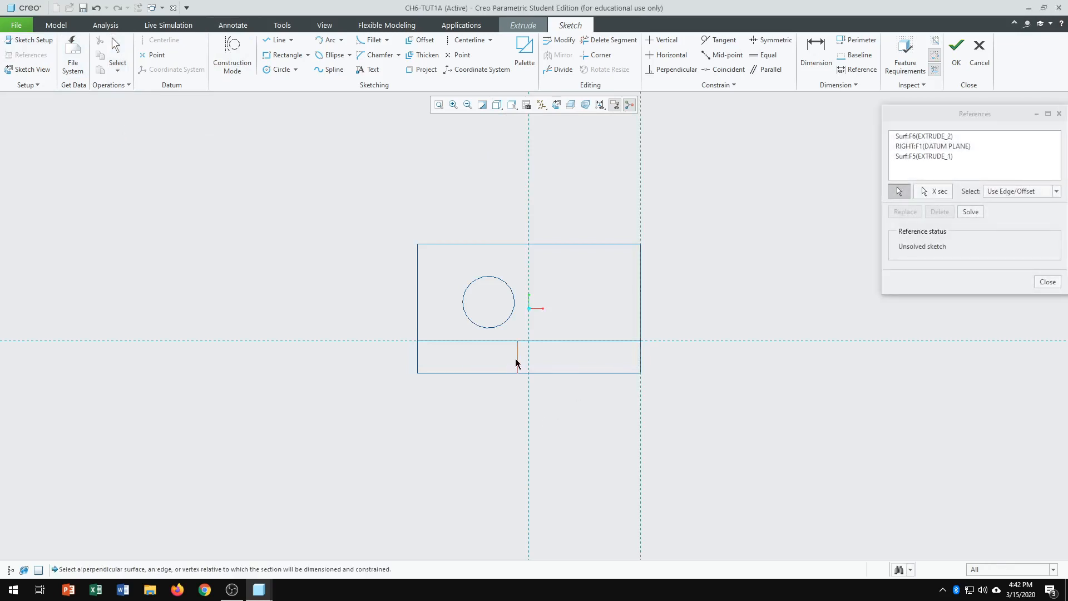
click(516, 364)
click(579, 372)
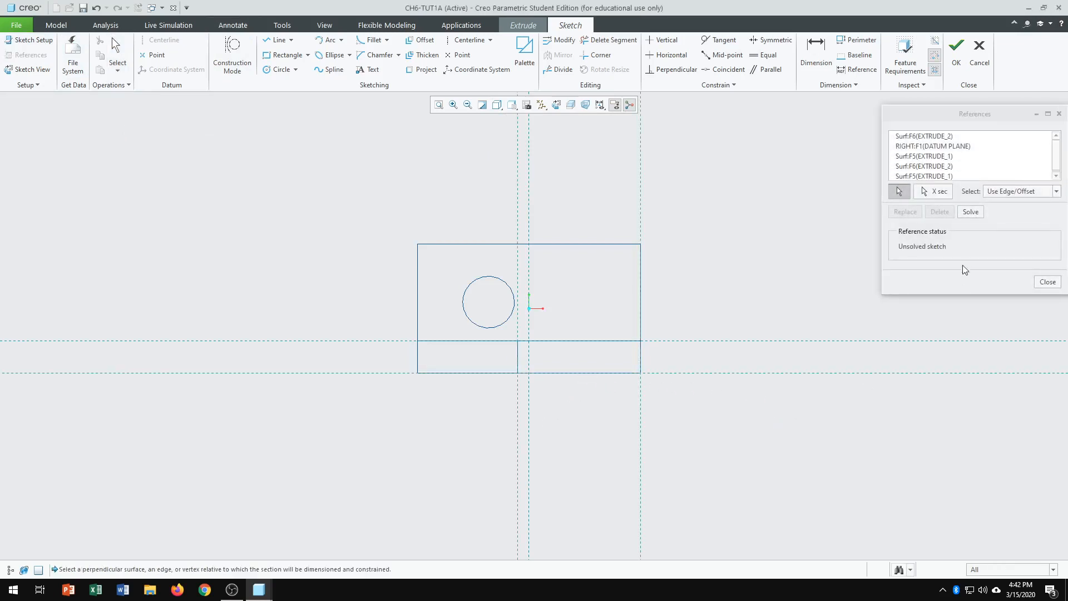
click(971, 212)
click(1048, 282)
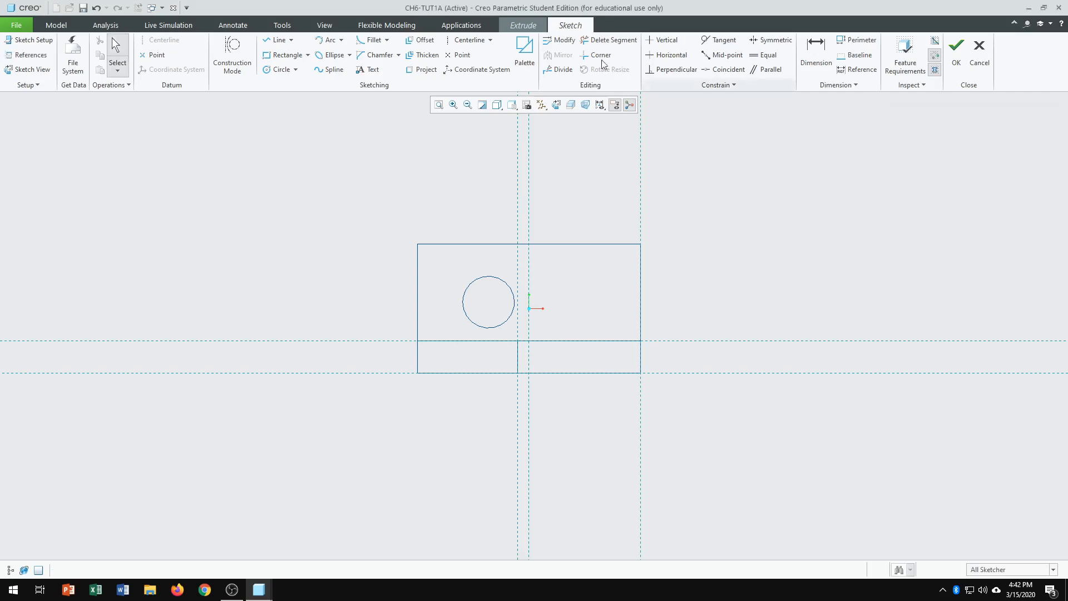
Step: Sketch a rectangle about 45.4 tall below the flange's lower edge, spanning between the inner and right vertical references
click(284, 55)
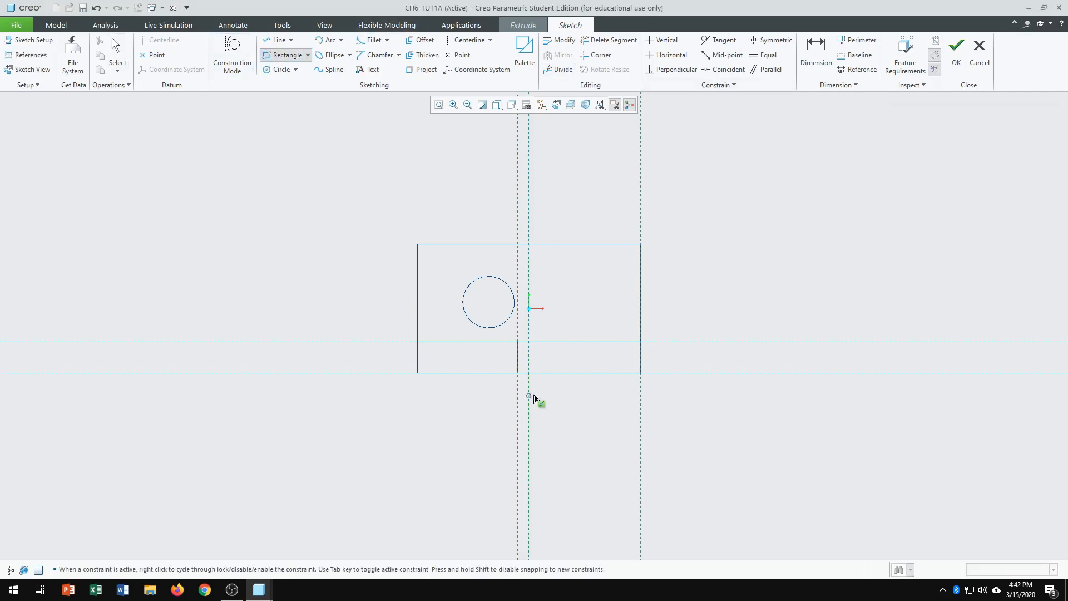
click(517, 373)
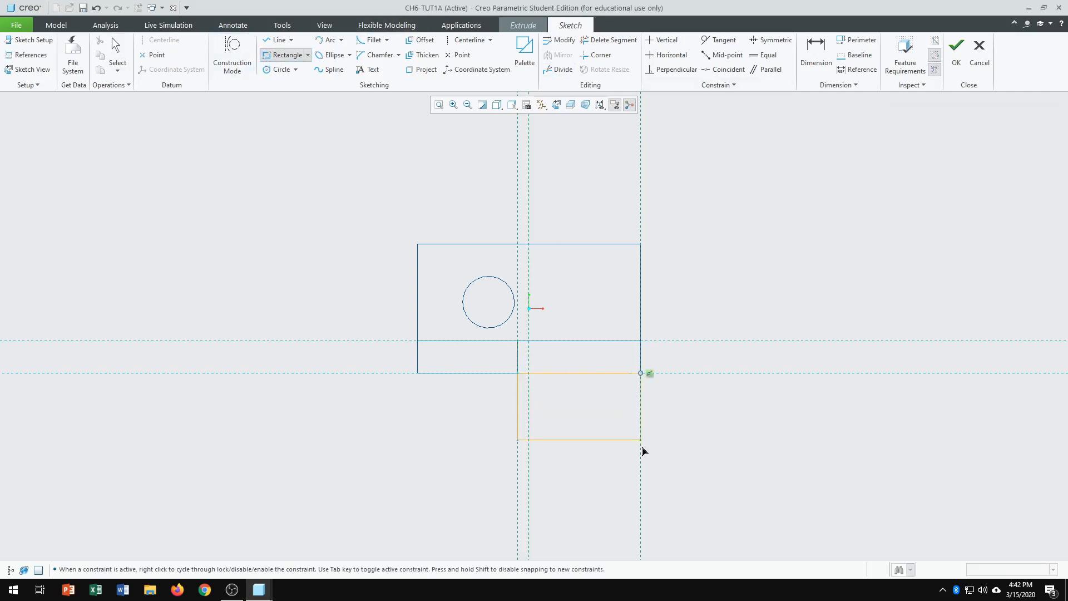
click(641, 521)
middle_click(675, 478)
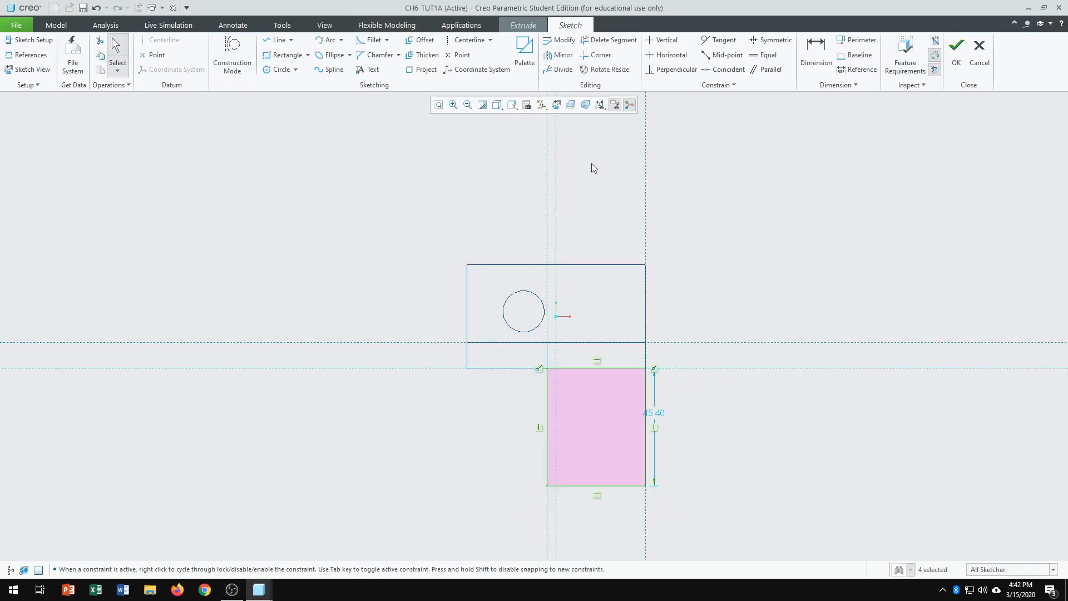
Step: Dimension the distance from the plate's top edge to the rectangle's bottom edge as 75
click(816, 45)
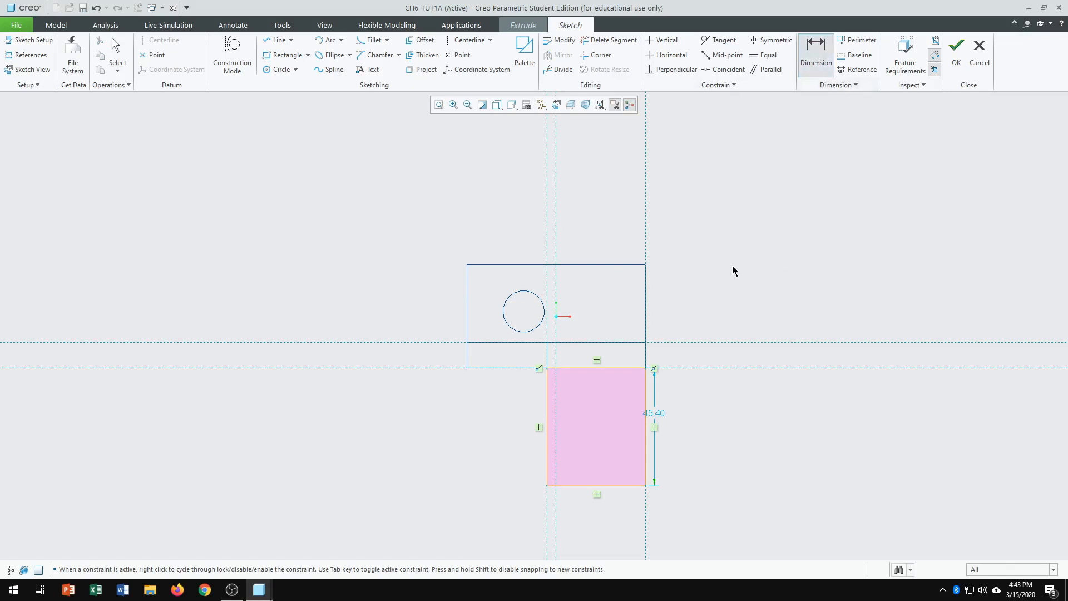
click(640, 266)
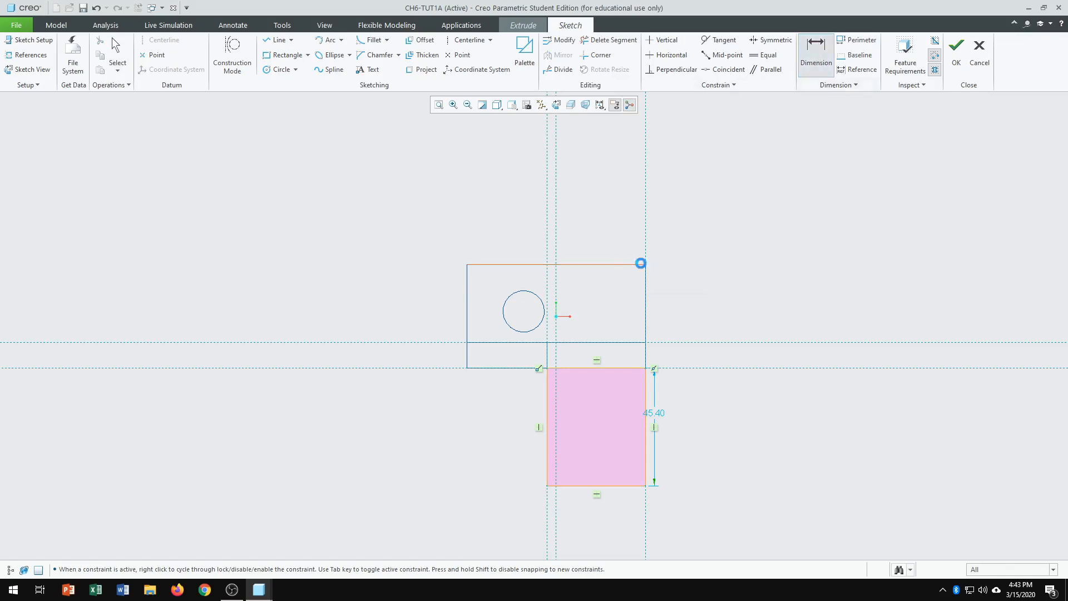
click(638, 487)
middle_click(716, 401)
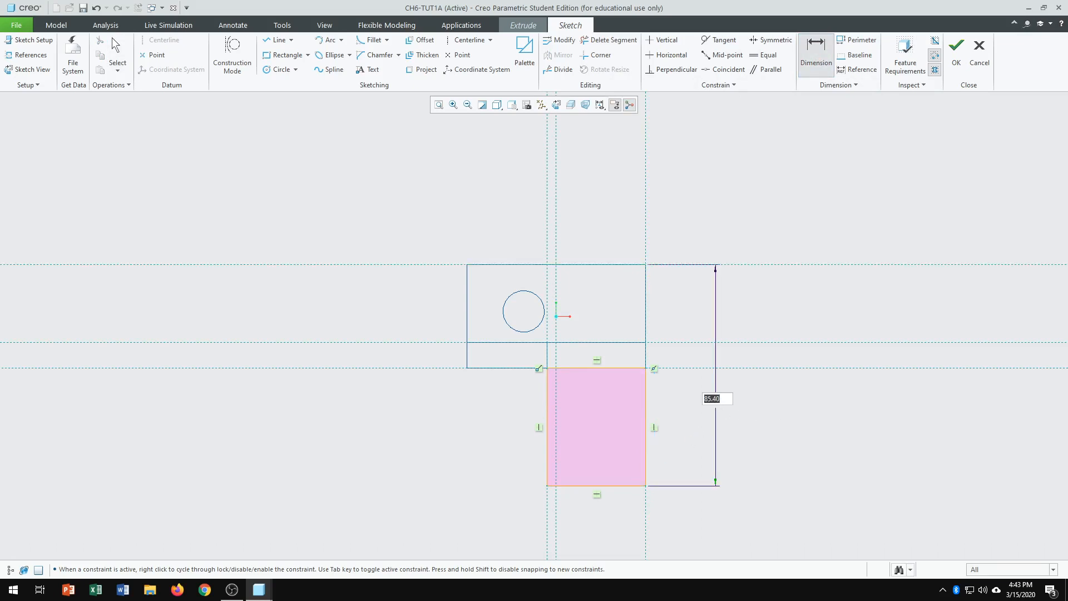
text(75)
key(Return)
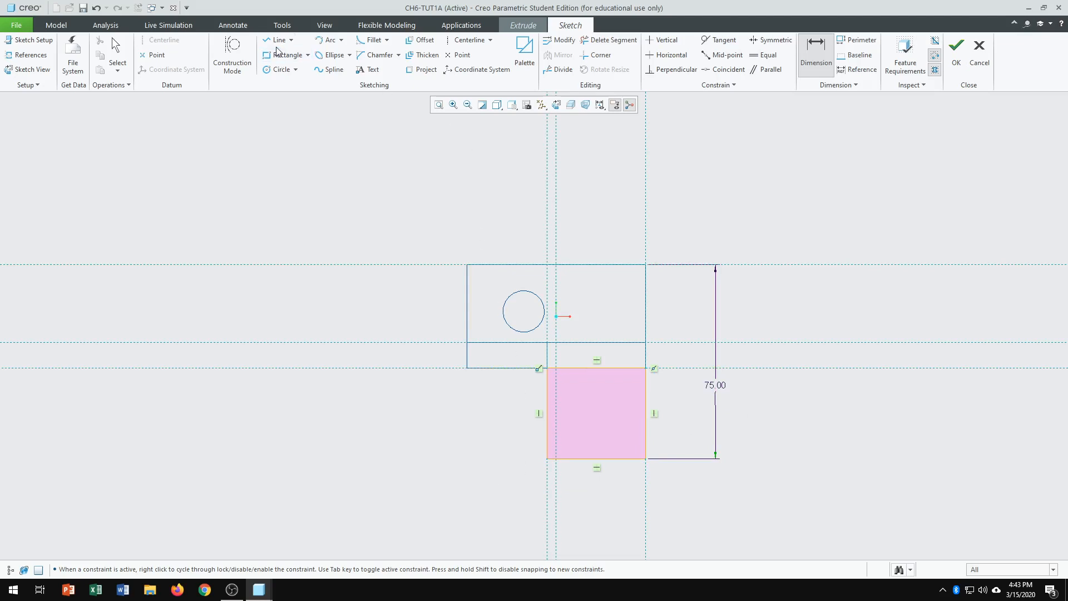
Step: Draw a tangent arc joining the rectangle's two lower corners to form a rounded bottom end
click(328, 39)
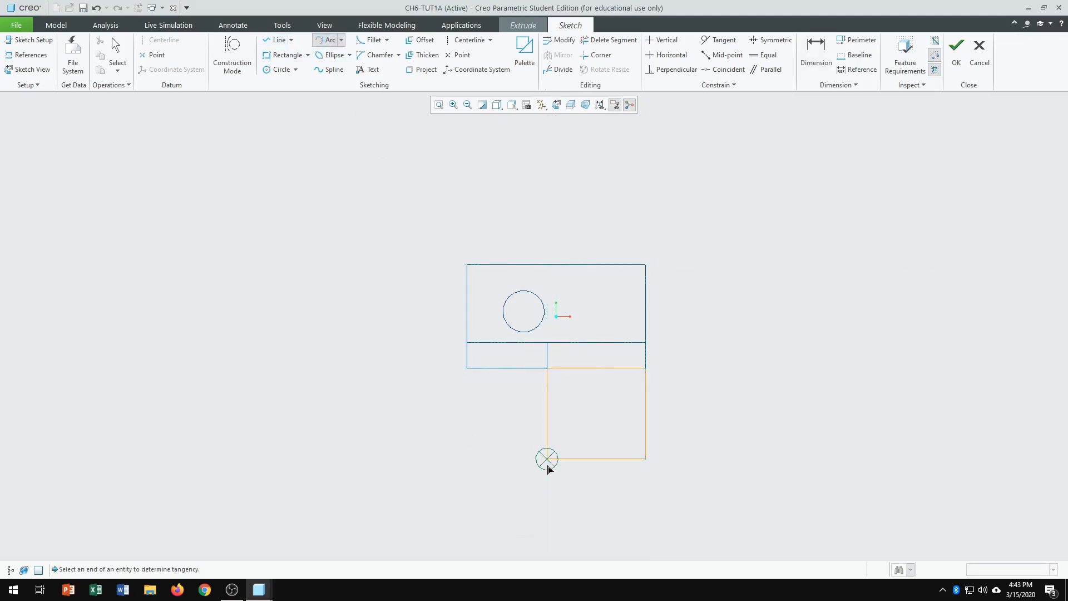
click(548, 468)
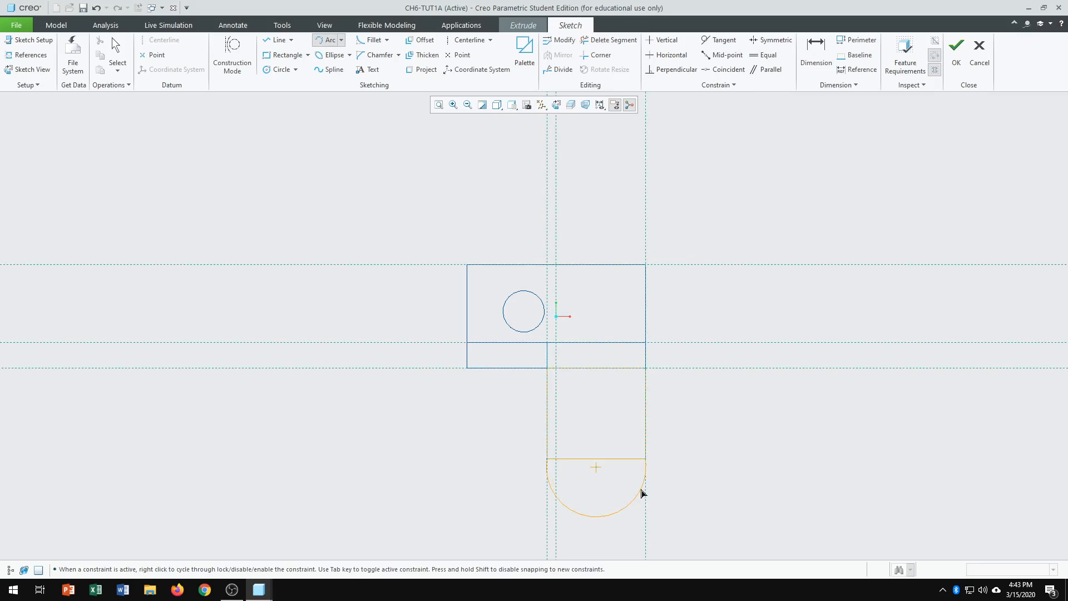
click(680, 487)
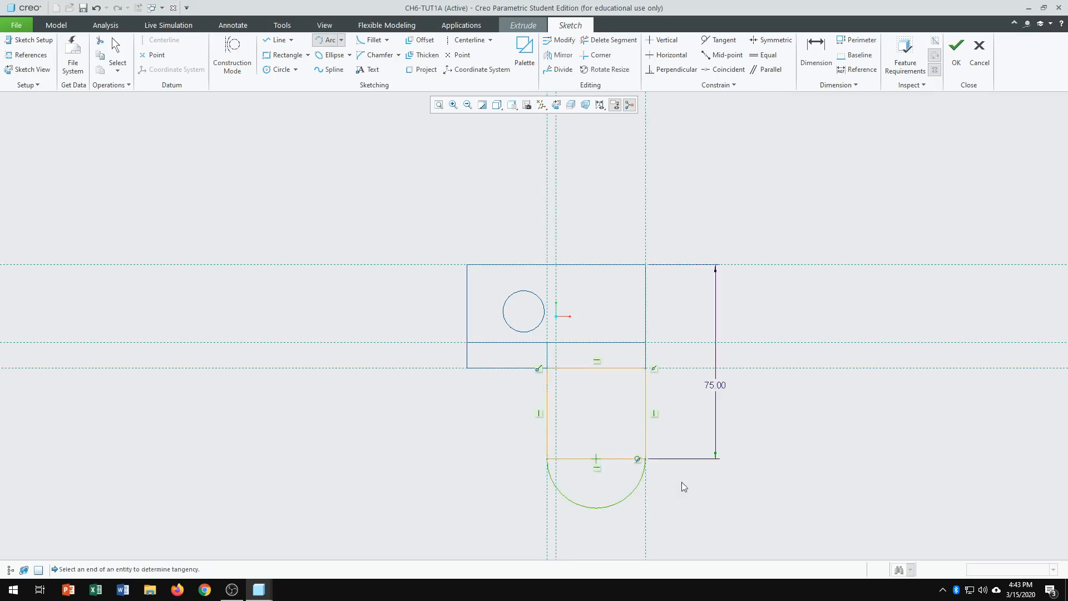
middle_click(680, 486)
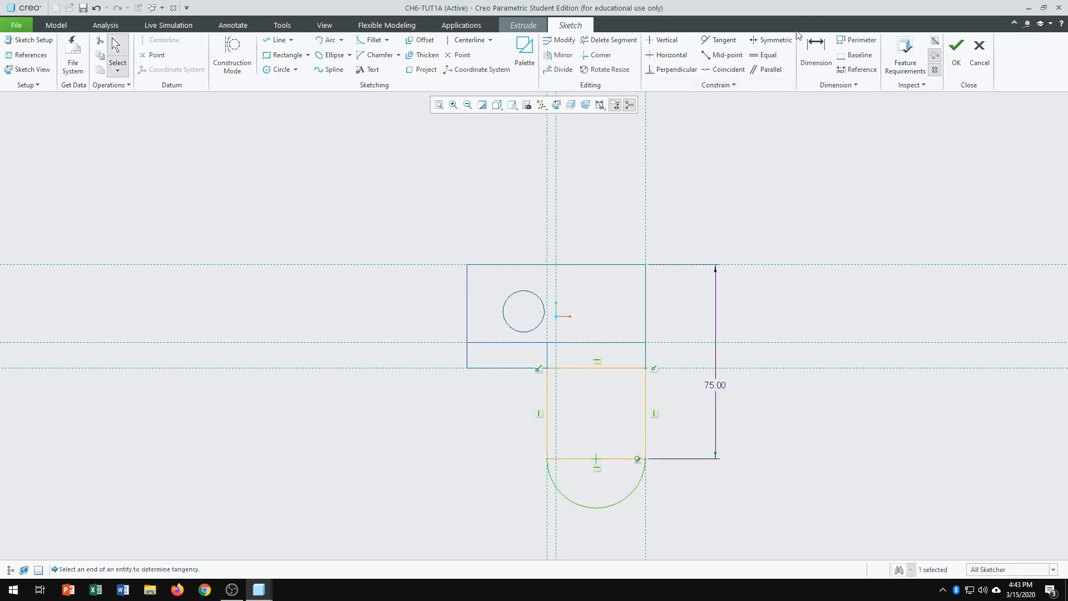
Step: Remove the horizontal line between the rectangle and the arc with Delete Segment, including its leftover piece
click(610, 40)
click(620, 458)
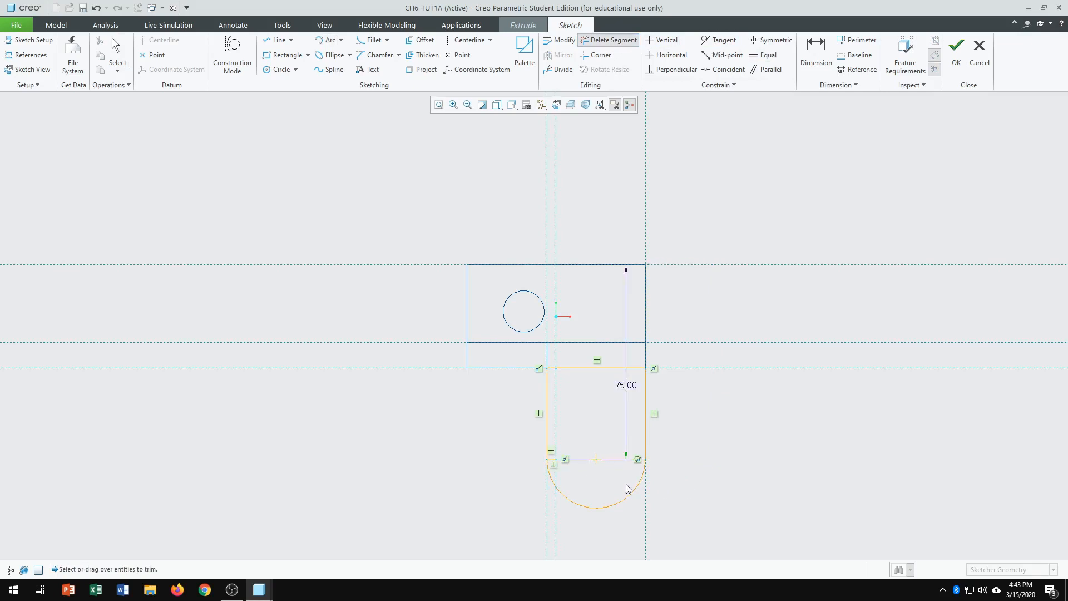
scroll(627, 489, down, 5)
click(484, 445)
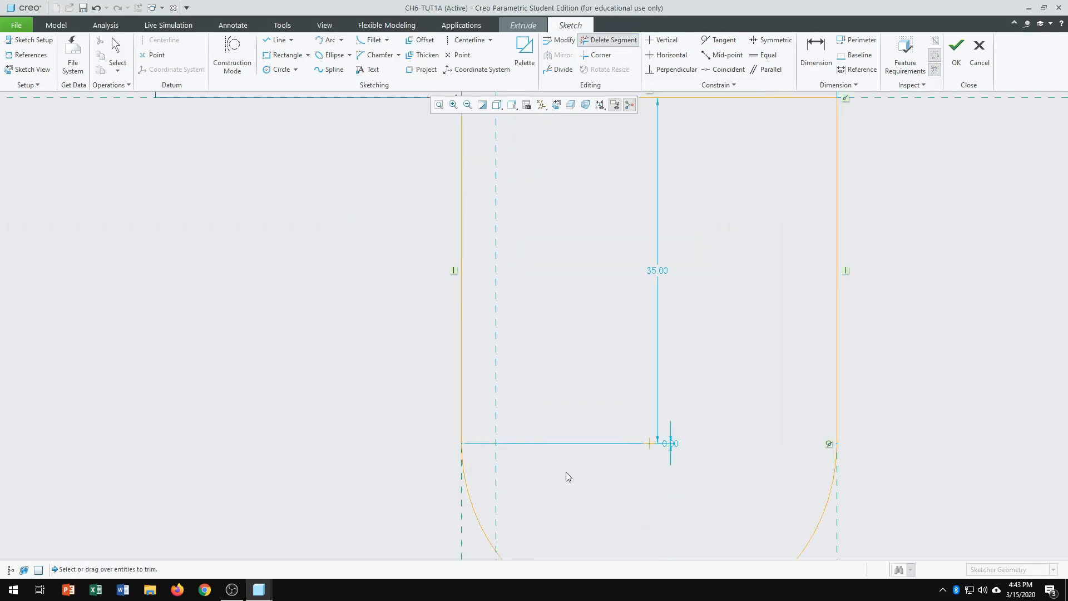
middle_click(568, 474)
scroll(591, 463, up, 4)
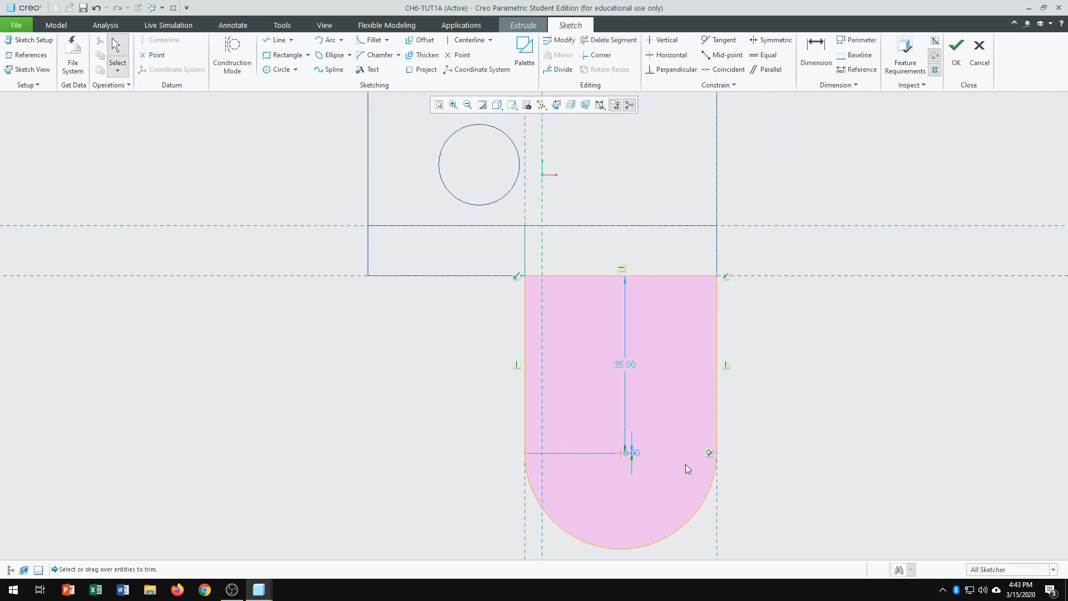
scroll(656, 473, up, 2)
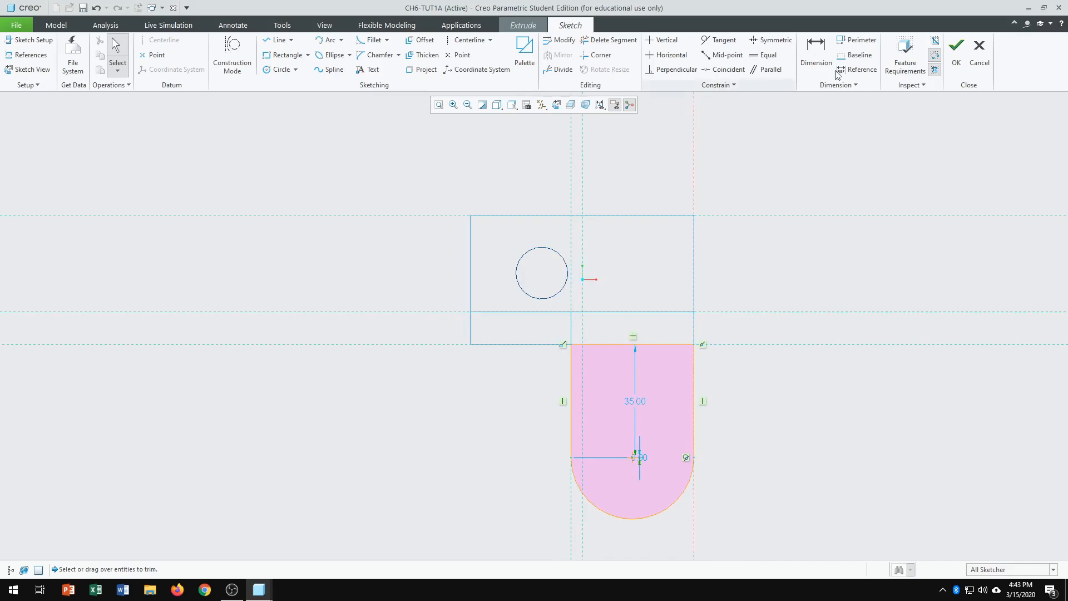
Step: Dimension the arc's center from the plate's top edge at 75
key(d)
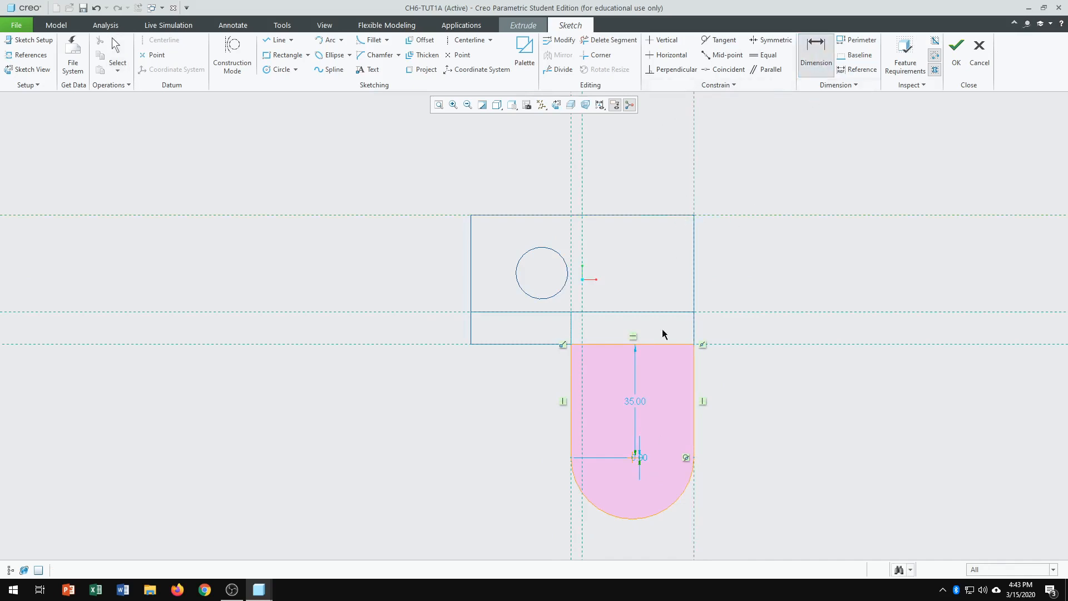
click(634, 458)
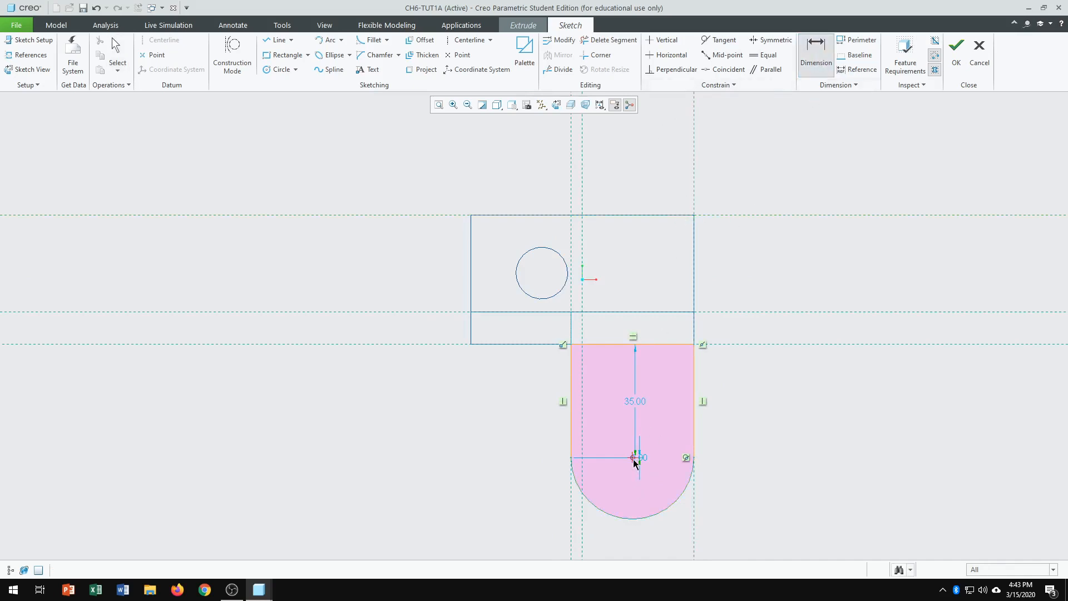
middle_click(735, 407)
key(Return)
scroll(641, 462, down, 3)
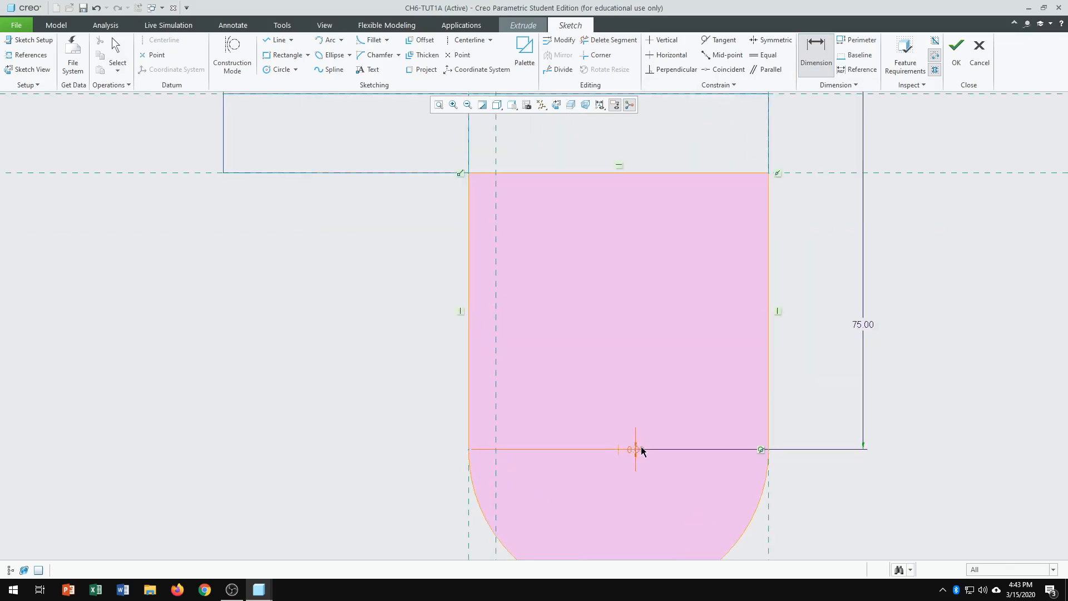
Step: Apply a Tangent constraint between the bottom arc and the profile's left vertical line
click(636, 449)
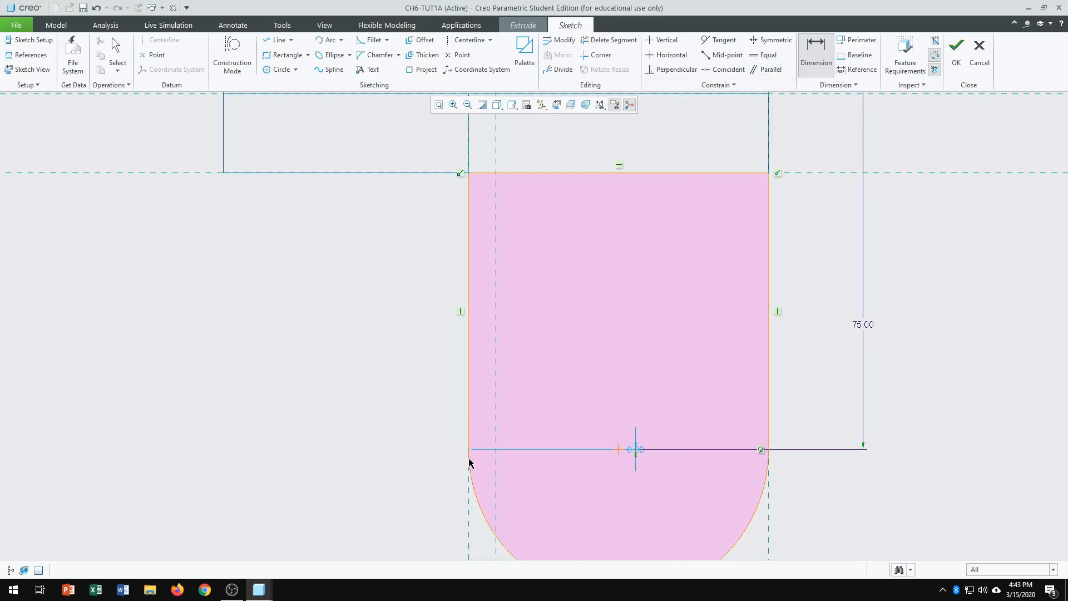
click(723, 42)
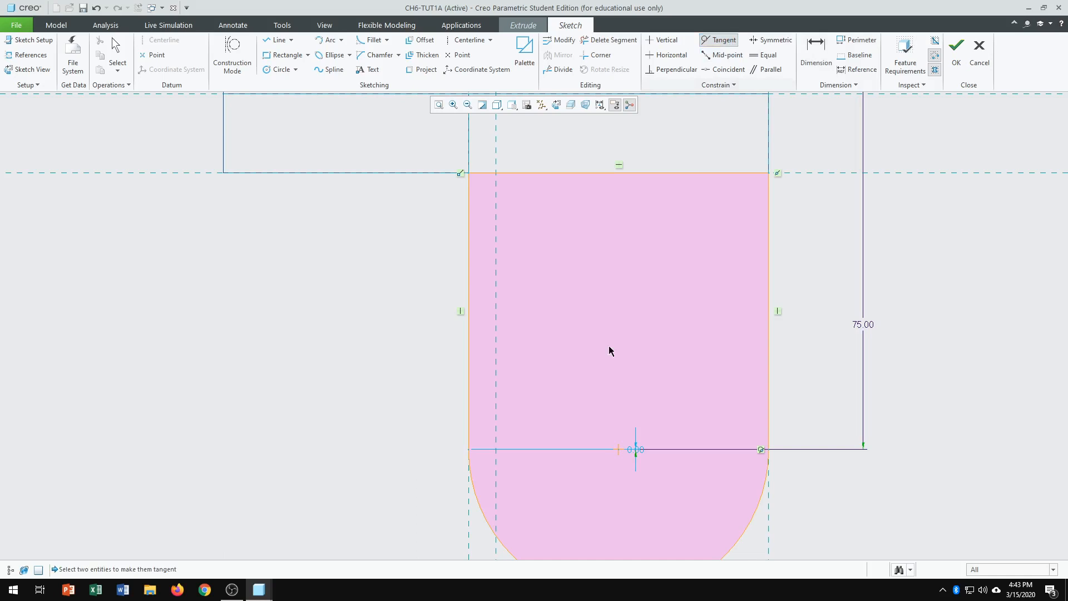
click(484, 515)
click(471, 426)
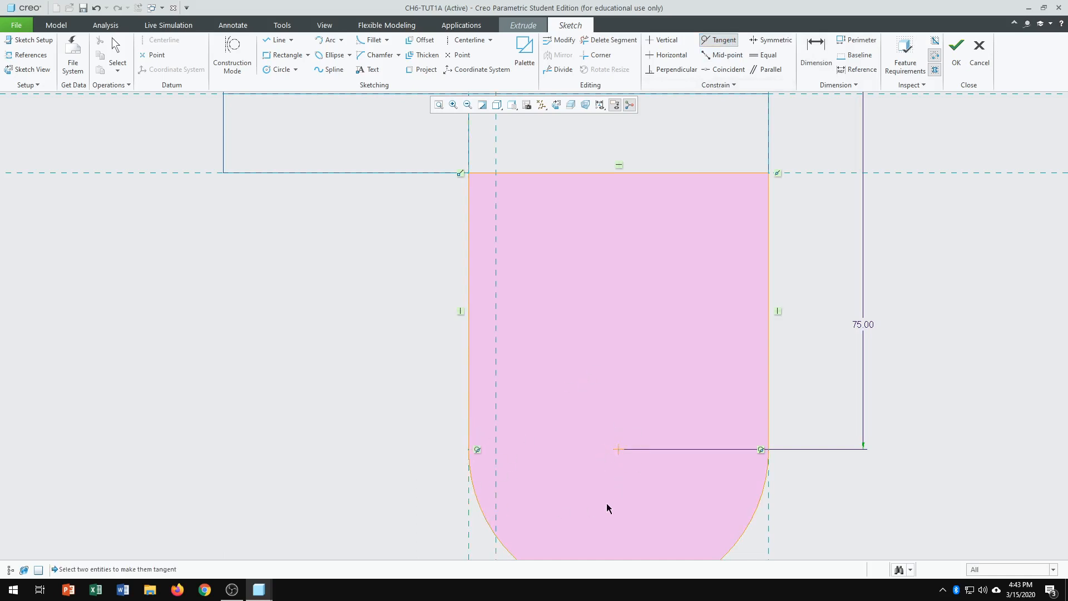
Step: Try to add a radius dimension to the bottom arc, and undo the conflicting dimension
scroll(651, 470, down, 2)
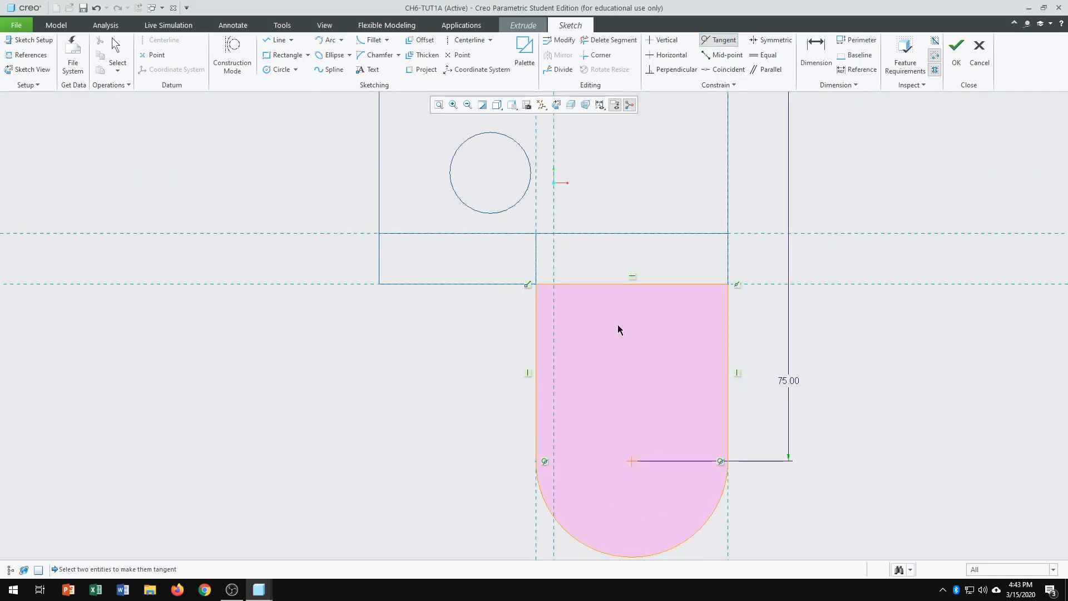
scroll(683, 477, down, 1)
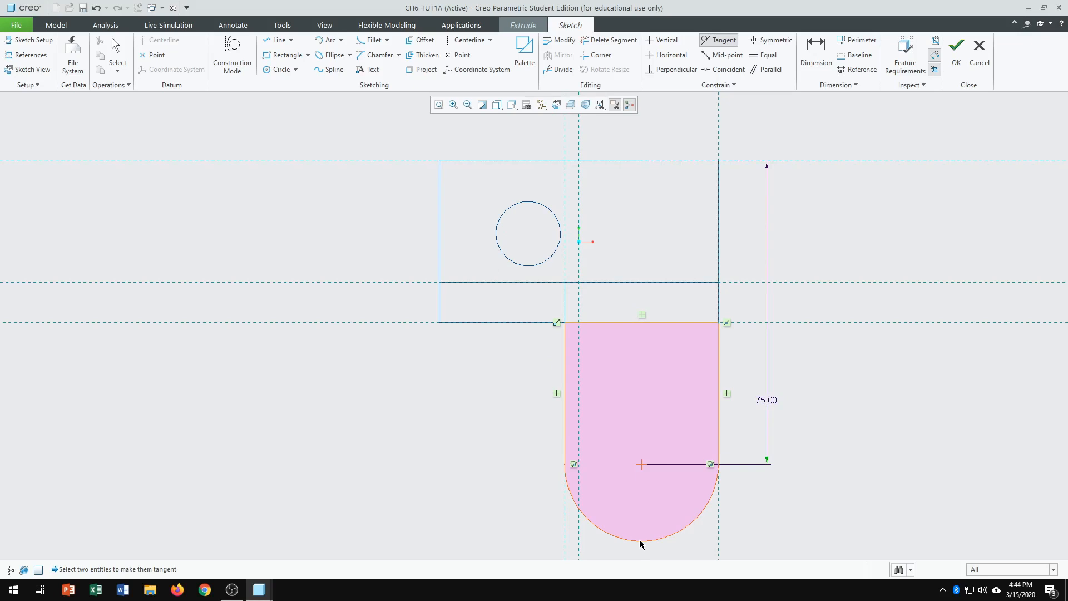
click(813, 64)
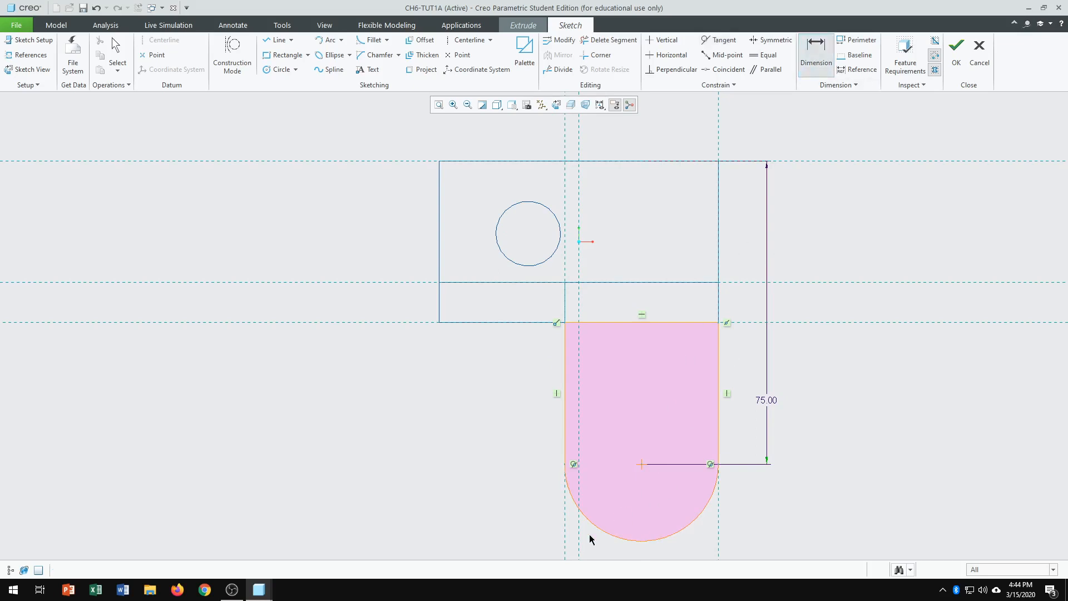
middle_click(532, 548)
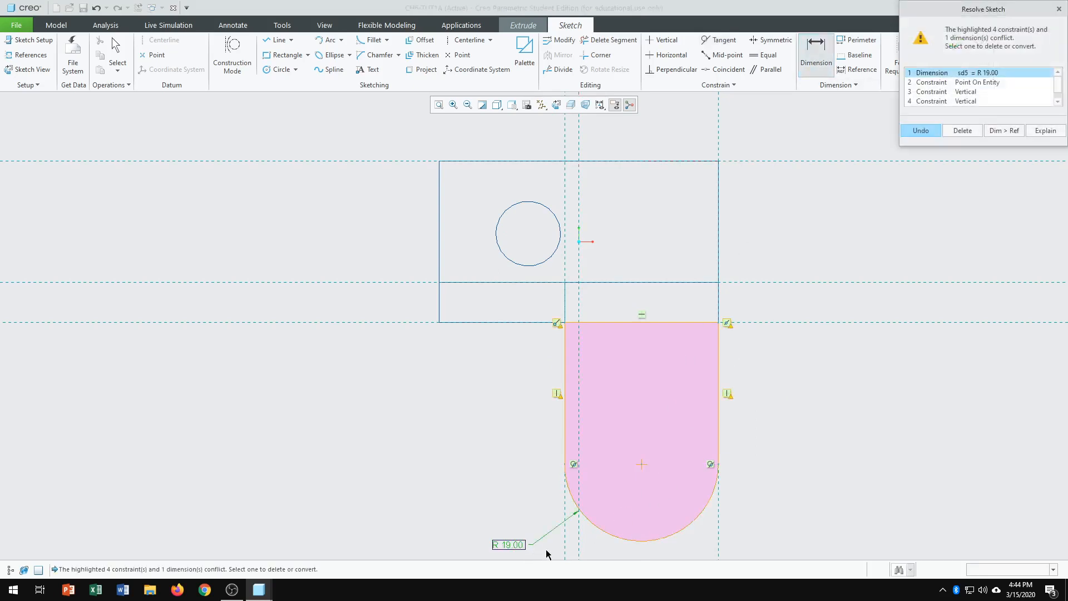
click(933, 132)
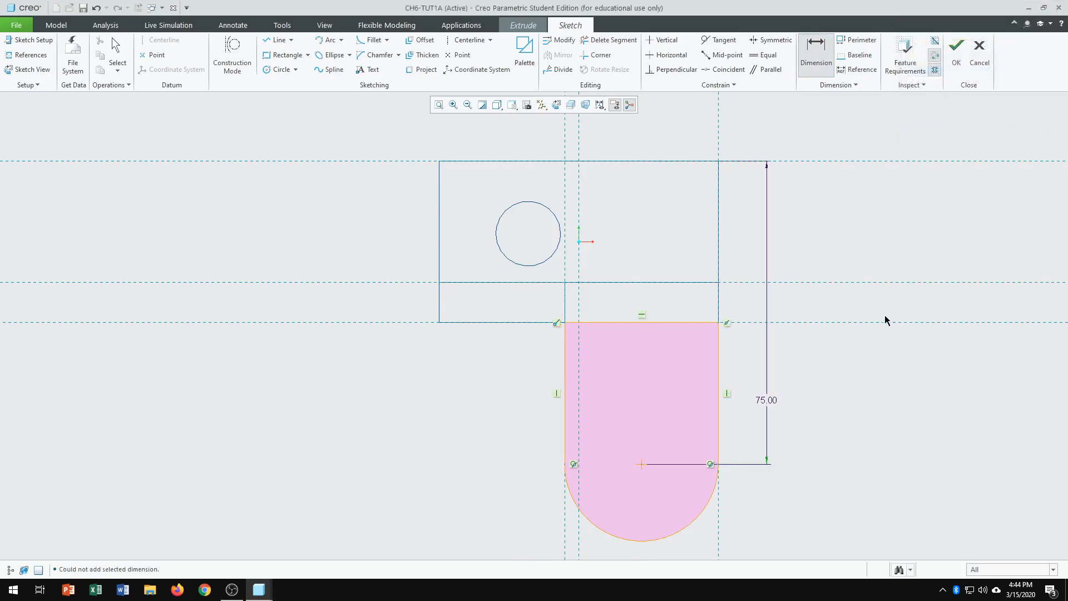
Step: Switch to shaded display and examine the rounded profile against the bracket from an angled view
click(497, 104)
click(523, 143)
mouse_move(913, 380)
middle_down()
mouse_move(858, 353)
mouse_move(854, 394)
mouse_move(873, 394)
mouse_move(885, 373)
mouse_move(859, 400)
mouse_move(882, 393)
mouse_move(861, 393)
mouse_move(885, 374)
mouse_move(859, 394)
middle_up()
scroll(680, 353, up, 3)
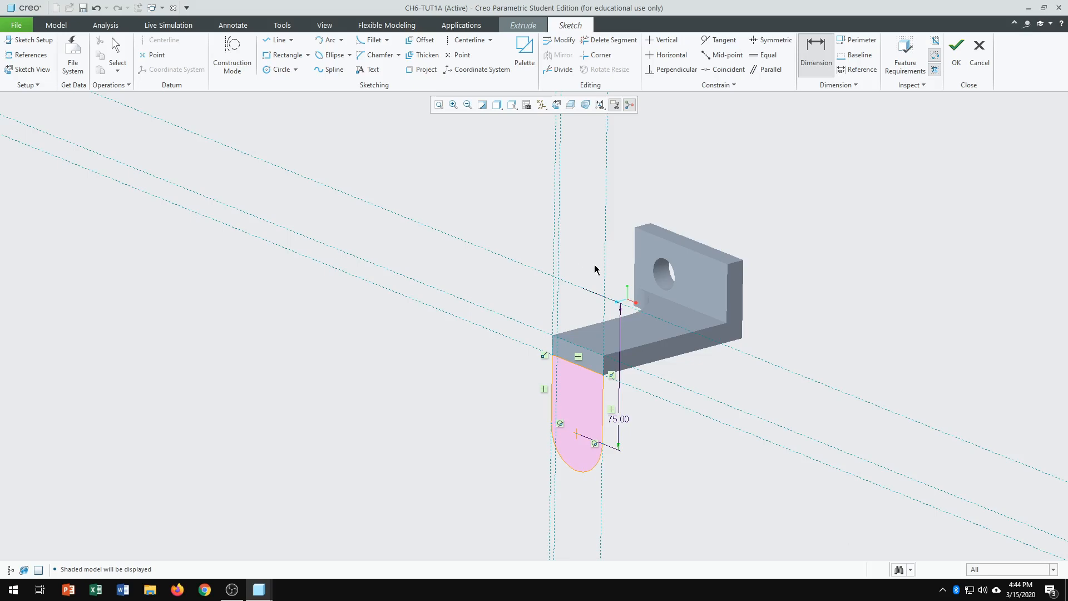
scroll(576, 287, up, 1)
scroll(586, 305, down, 3)
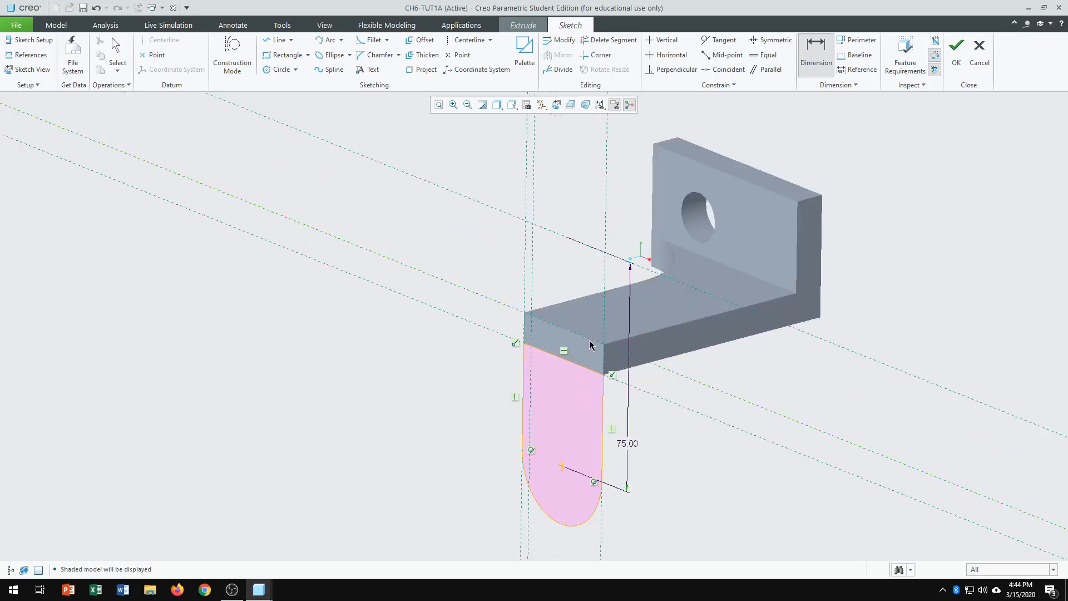
scroll(594, 351, down, 1)
scroll(596, 352, up, 3)
scroll(596, 352, down, 5)
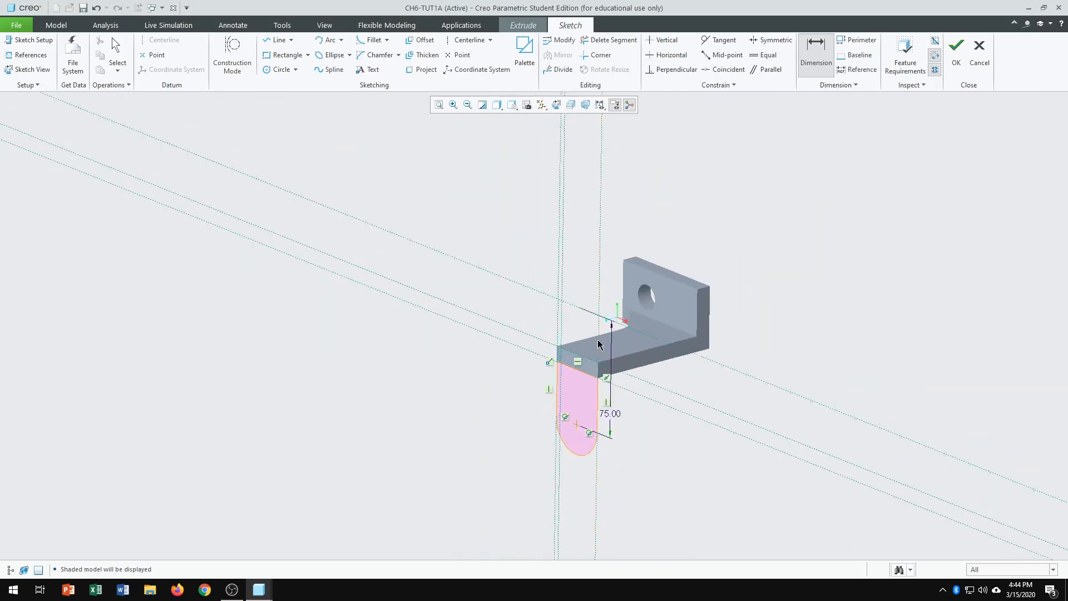
scroll(596, 359, down, 2)
scroll(596, 365, up, 5)
scroll(598, 389, down, 3)
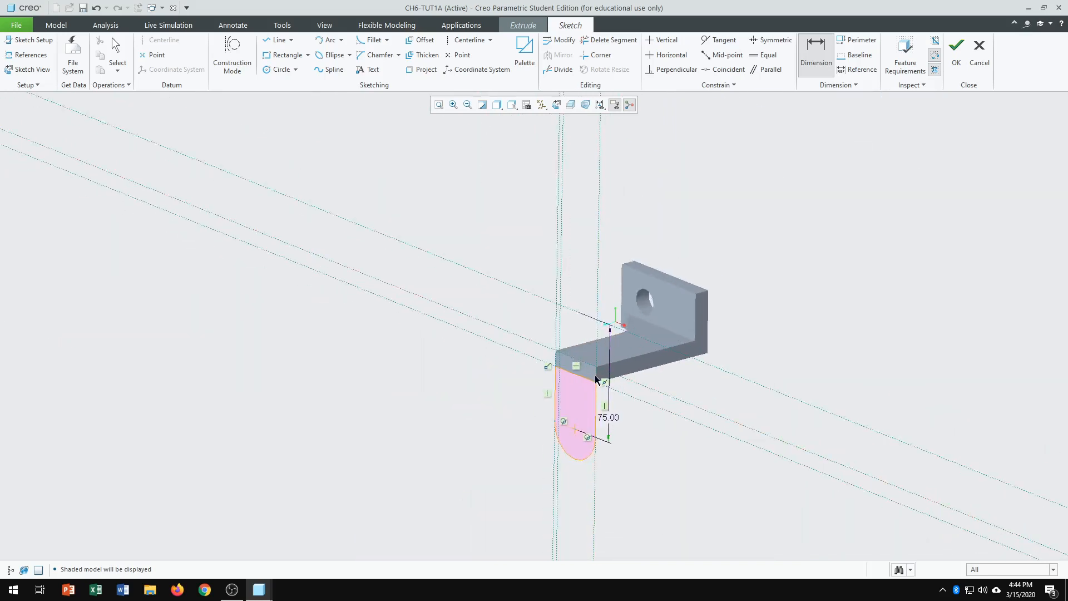
scroll(599, 415, up, 3)
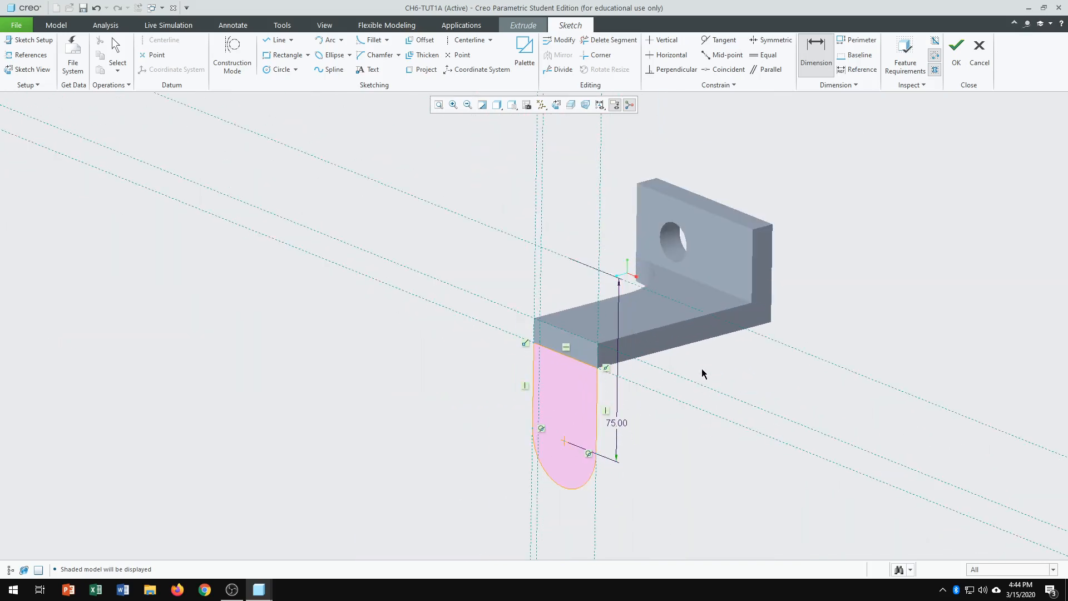
mouse_move(702, 369)
shift+middle_down()
mouse_move(746, 243)
mouse_move(212, 248)
mouse_move(979, 320)
mouse_move(562, 289)
mouse_move(712, 252)
mouse_move(758, 177)
mouse_move(477, 235)
mouse_move(701, 239)
mouse_move(730, 258)
mouse_move(705, 368)
shift+middle_up()
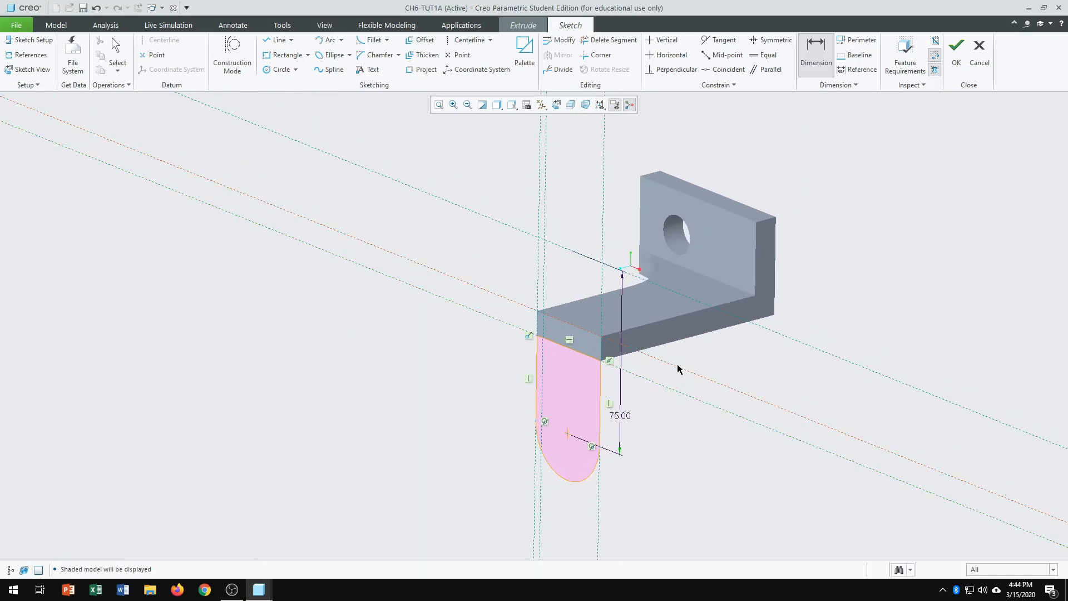
mouse_move(678, 368)
ctrl+middle_down()
mouse_move(679, 508)
mouse_move(622, 245)
mouse_move(696, 362)
mouse_move(811, 500)
mouse_move(942, 553)
mouse_move(499, 60)
mouse_move(577, 241)
mouse_move(837, 365)
mouse_move(727, 351)
mouse_move(734, 356)
ctrl+middle_up()
Step: Finish the sketch and extrude the rounded profile to a depth of 10, reversed to run back beneath the flange
click(957, 51)
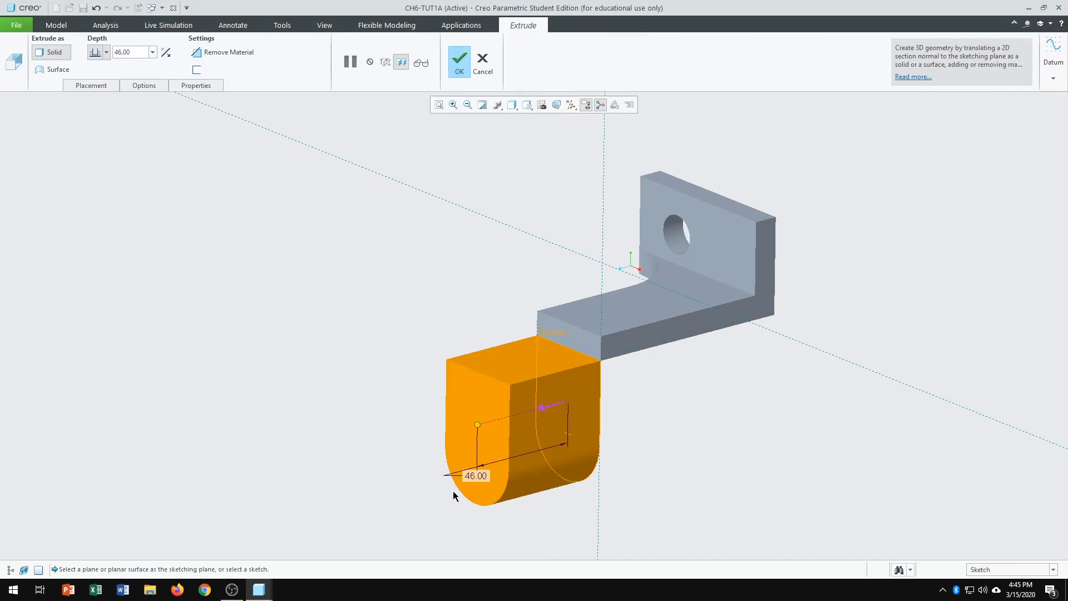
double_click(477, 476)
text(10)
key(Return)
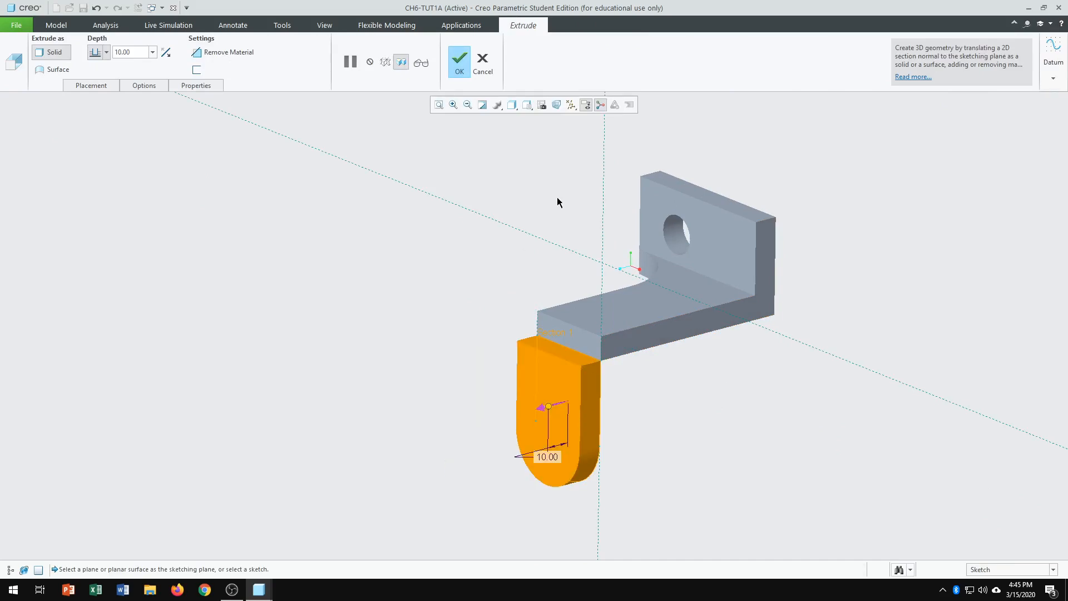
click(541, 409)
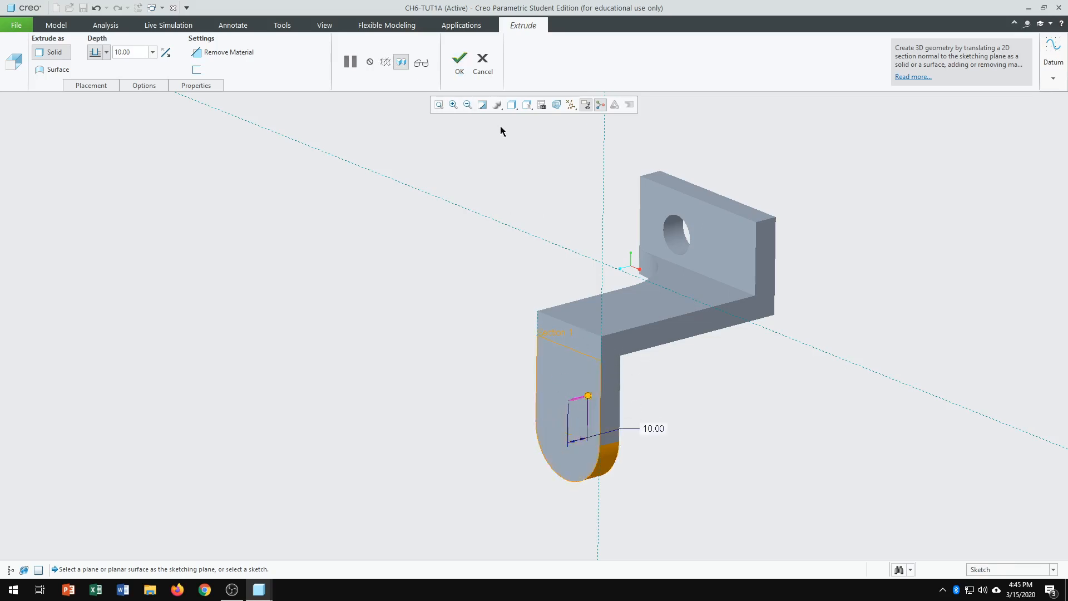
click(460, 60)
scroll(699, 345, down, 1)
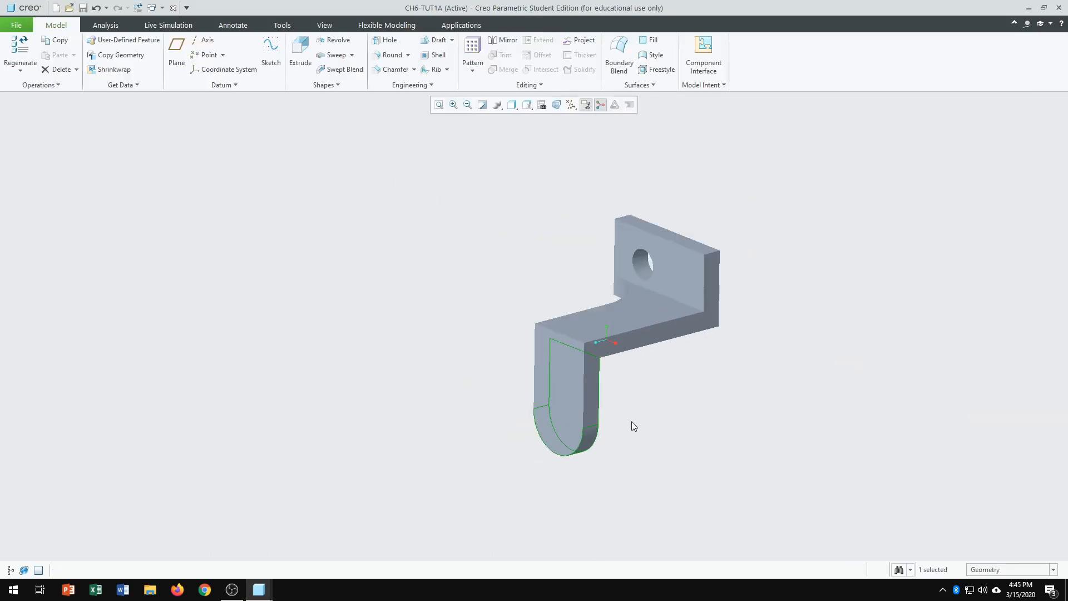
Step: Start an extrusion sketch on the rounded tab's front face, viewed square-on in No Hidden display
click(300, 56)
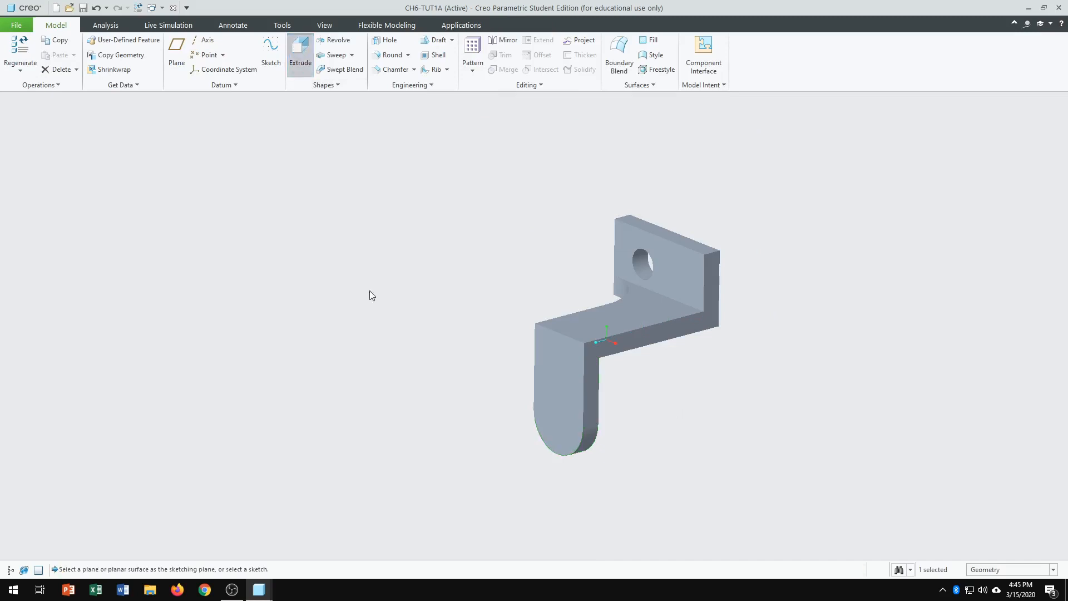
click(568, 432)
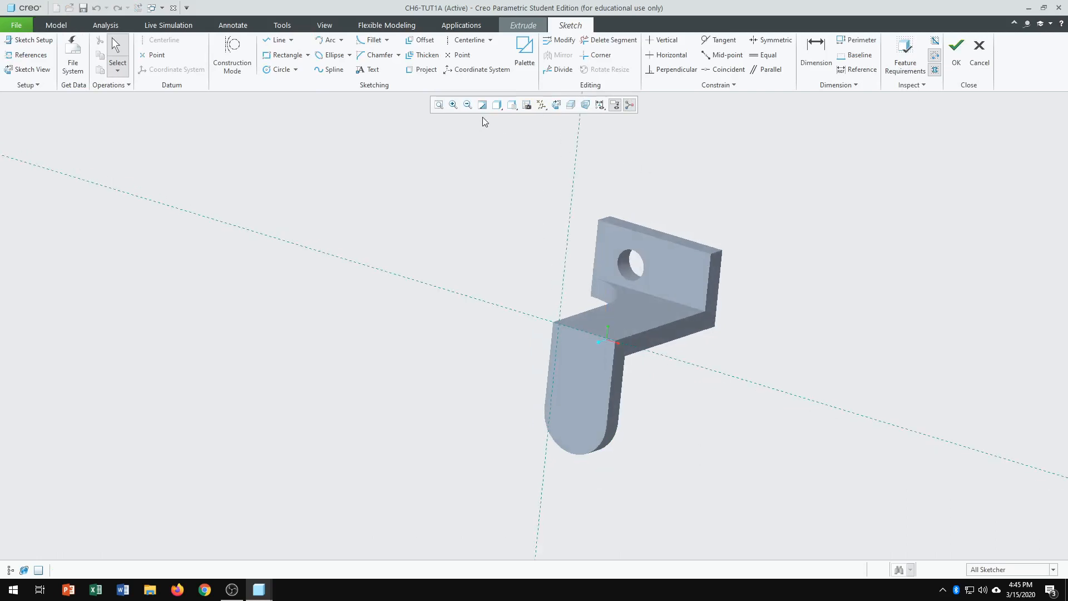
click(557, 105)
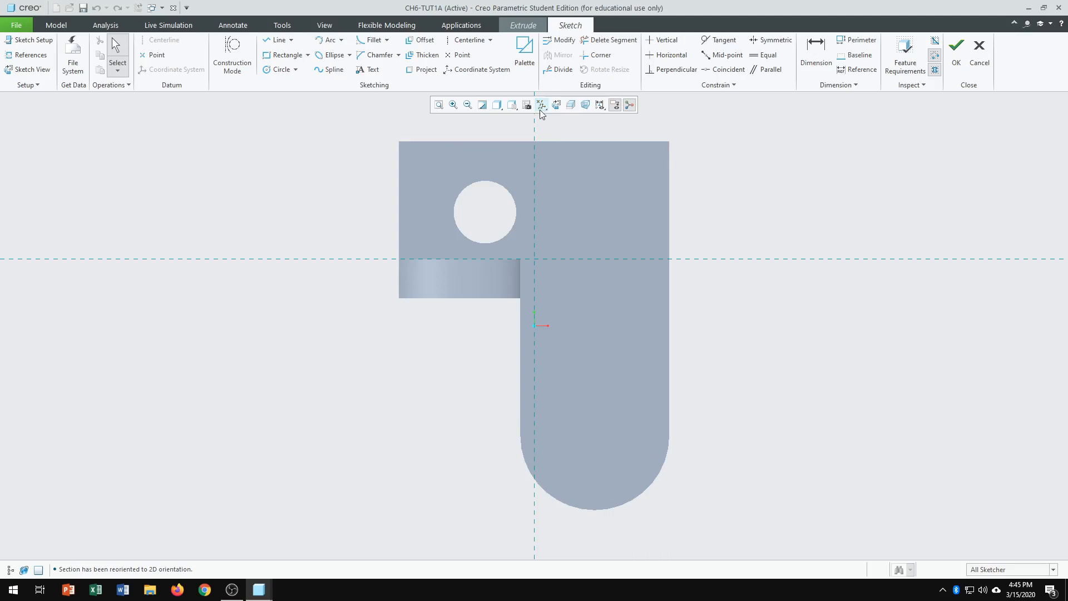
click(504, 107)
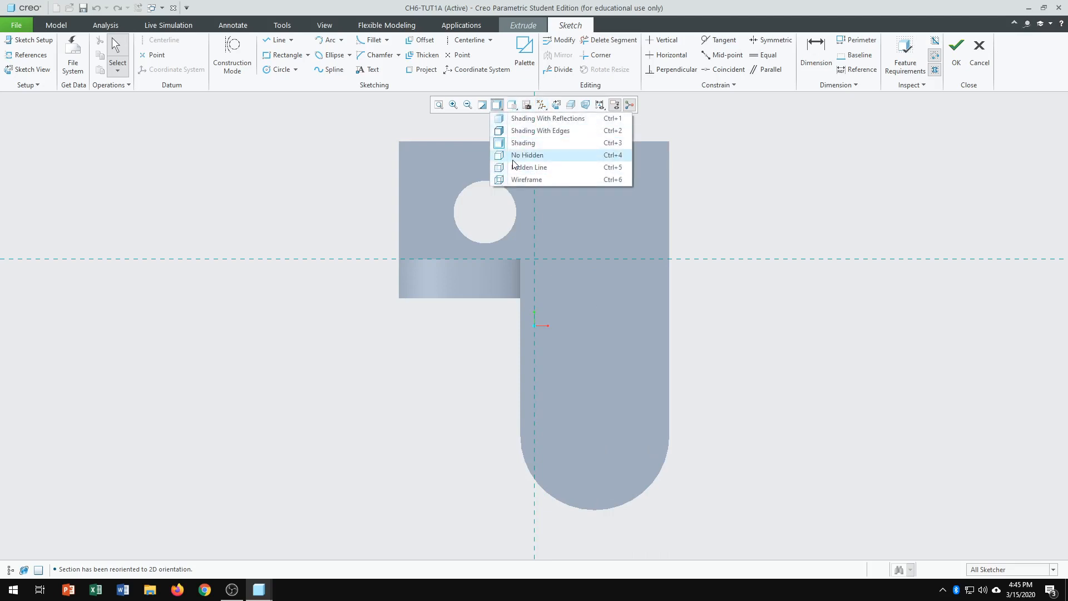
click(516, 156)
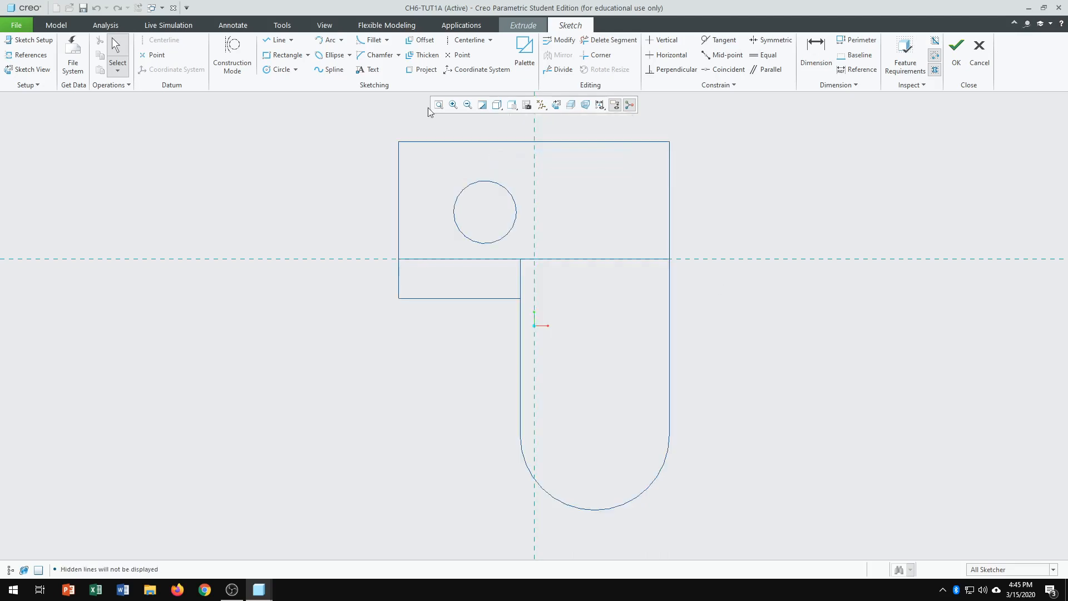
Step: Add the tab's rounded lower end as a sketch reference and solve the references
click(28, 55)
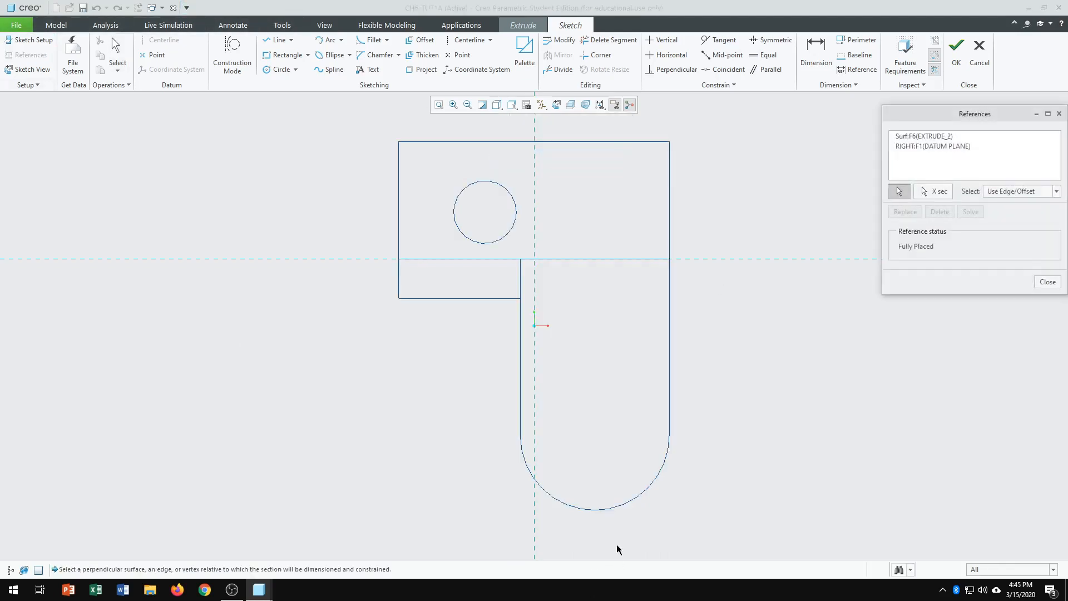
click(626, 508)
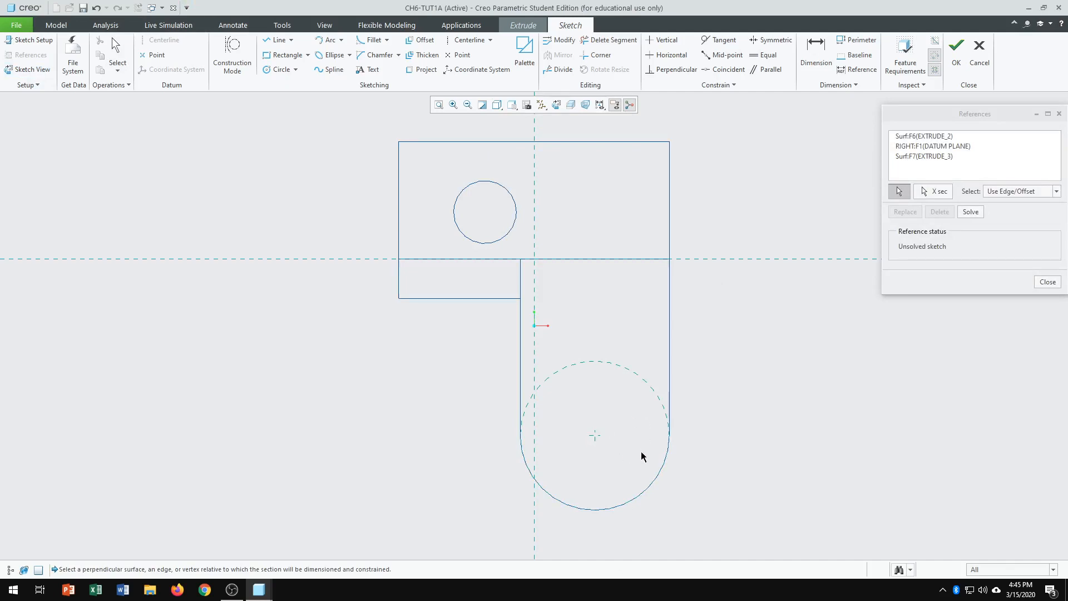
click(971, 214)
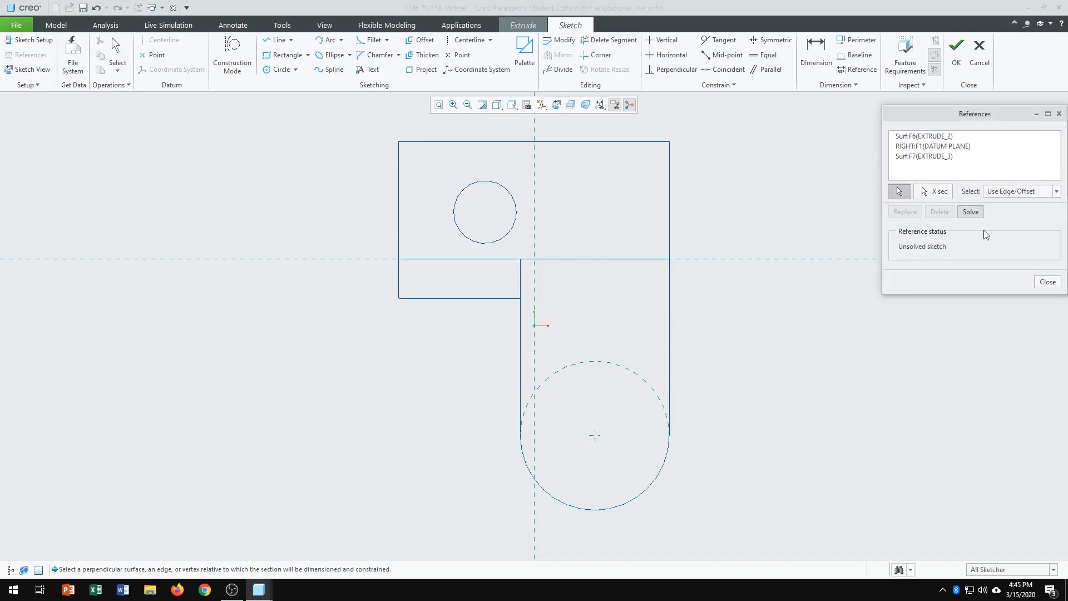
click(1048, 282)
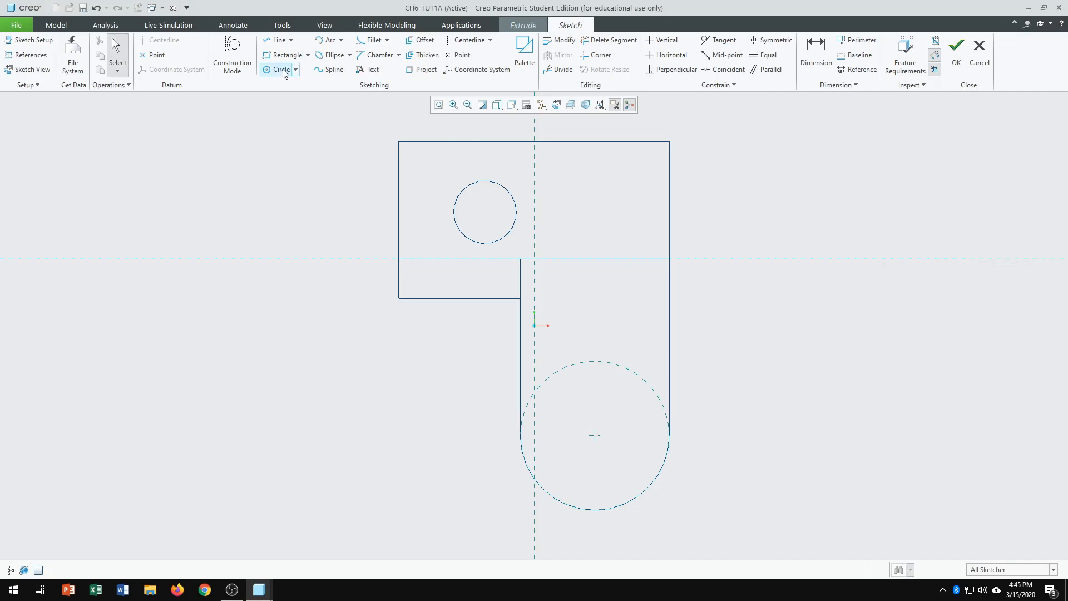
Step: Draw a circle centered on the referenced arc's center with its radius matching the tab's rounded end
click(281, 69)
click(595, 436)
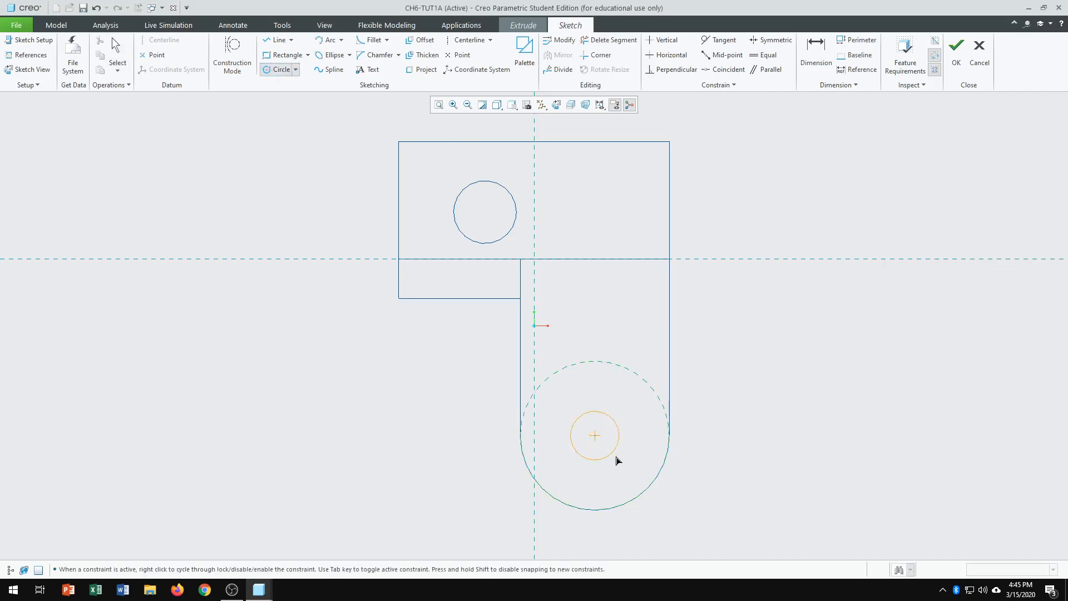
click(648, 492)
middle_click(799, 507)
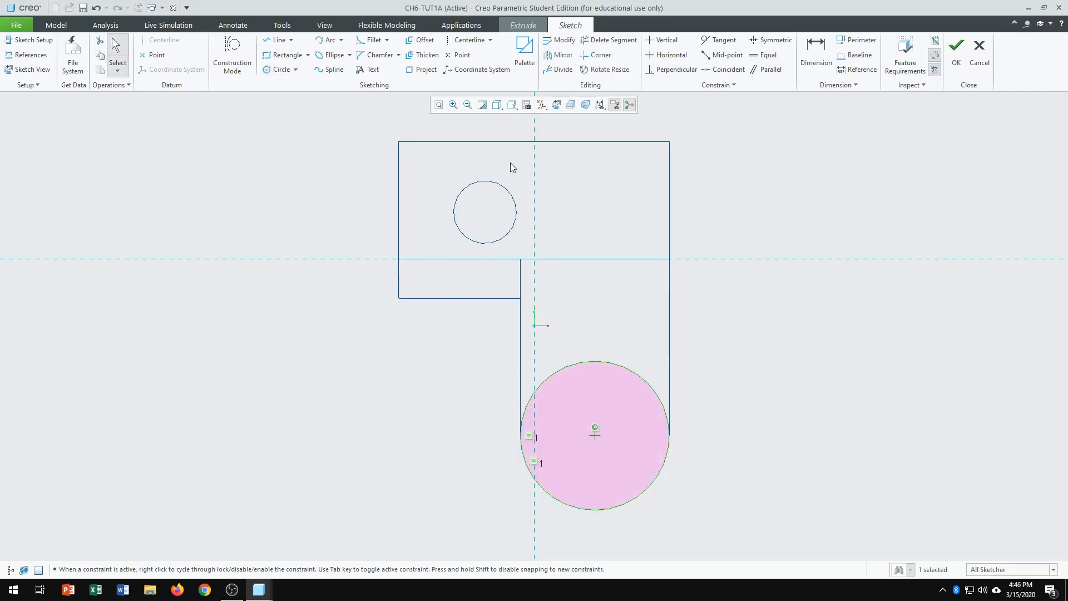
Step: Return to shaded display and complete the circle sketch for the extrusion
click(497, 105)
click(523, 142)
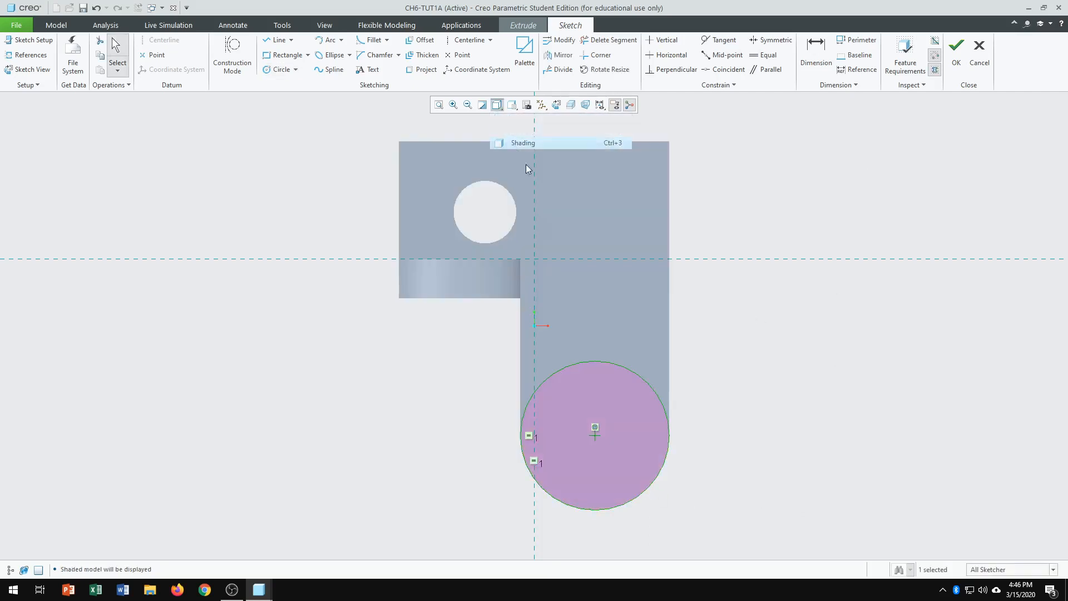
middle_drag(813, 367, 763, 389)
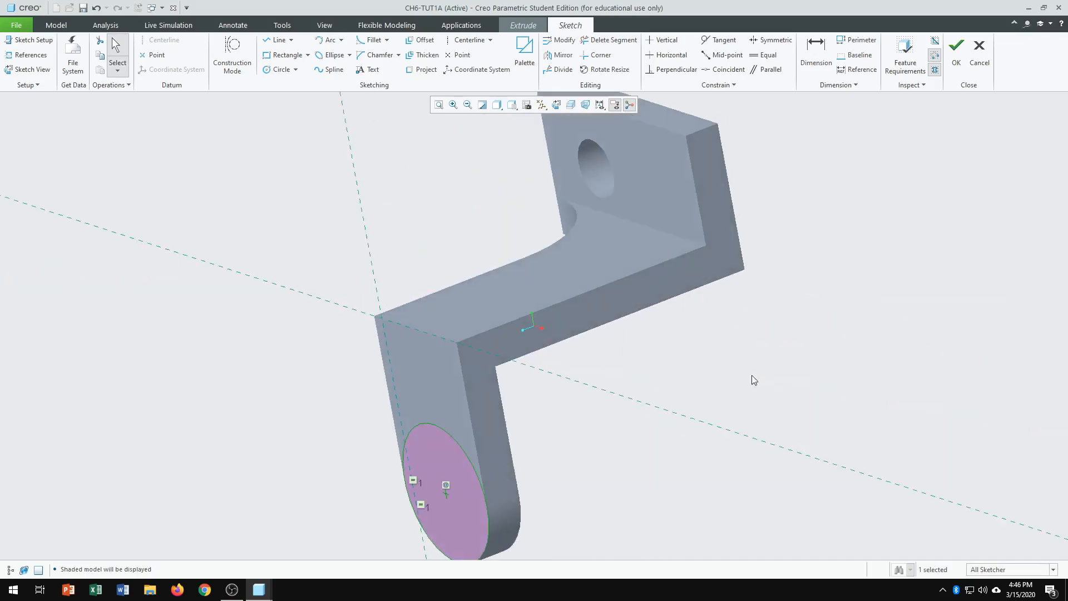
scroll(753, 375, up, 2)
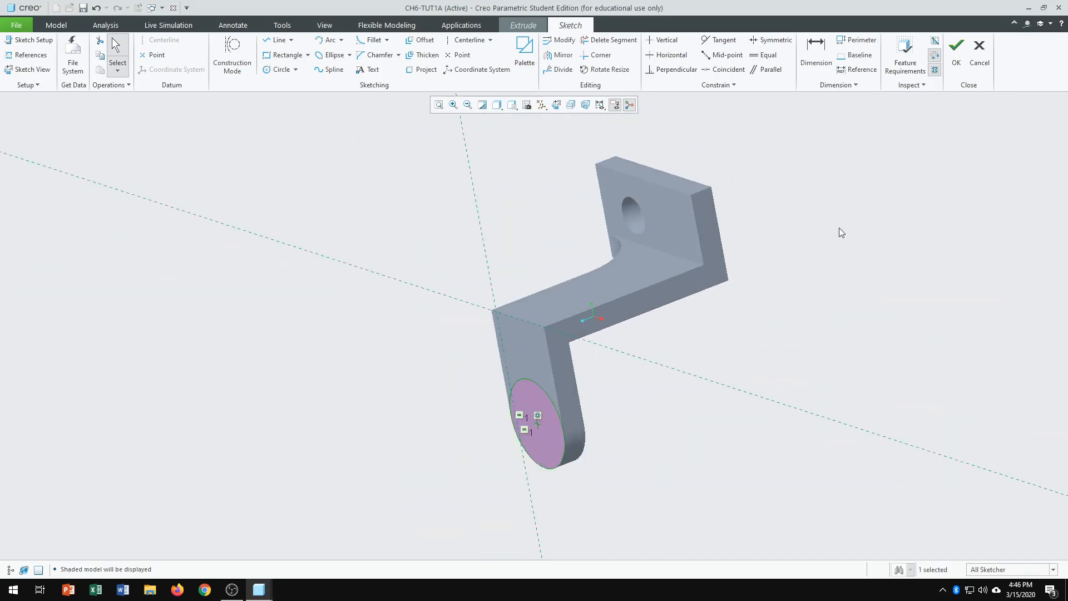
click(955, 54)
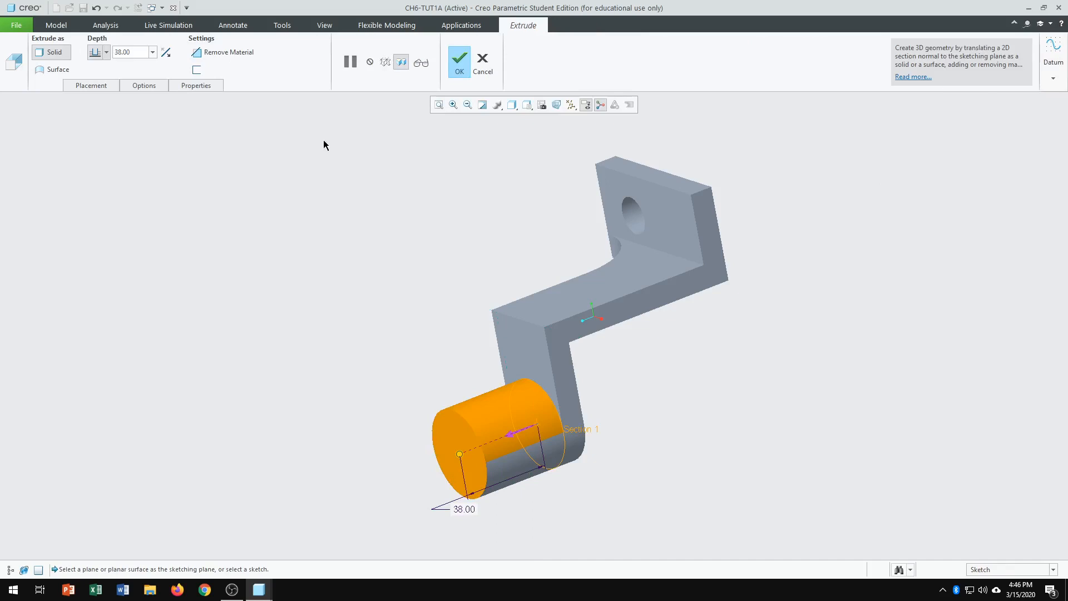
Step: Set the circle extrusion's side 1 blind depth to 12
click(151, 87)
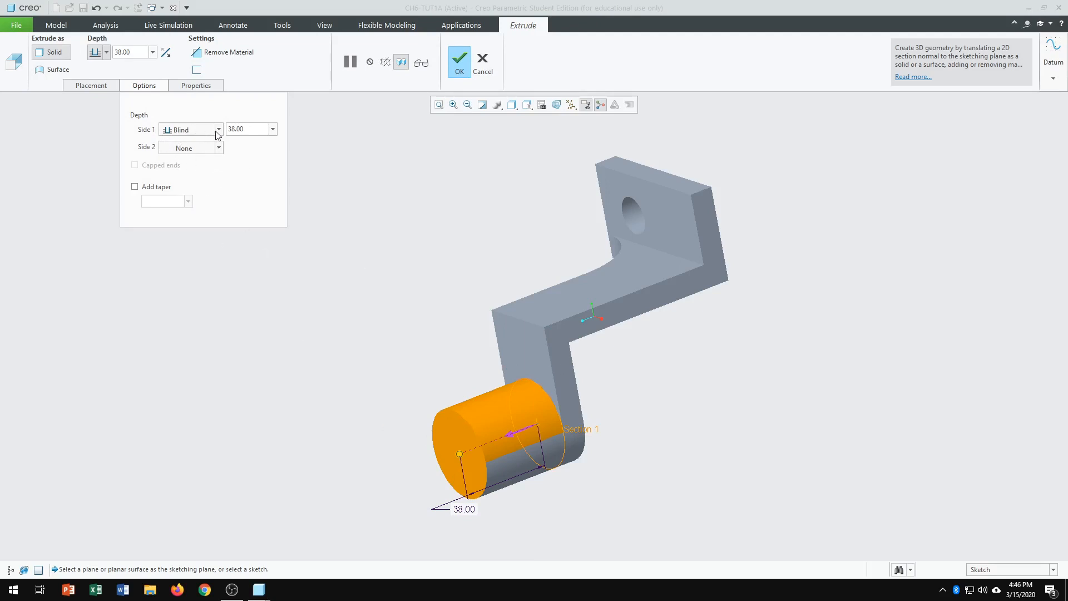
drag(249, 130, 231, 128)
text(12)
key(Return)
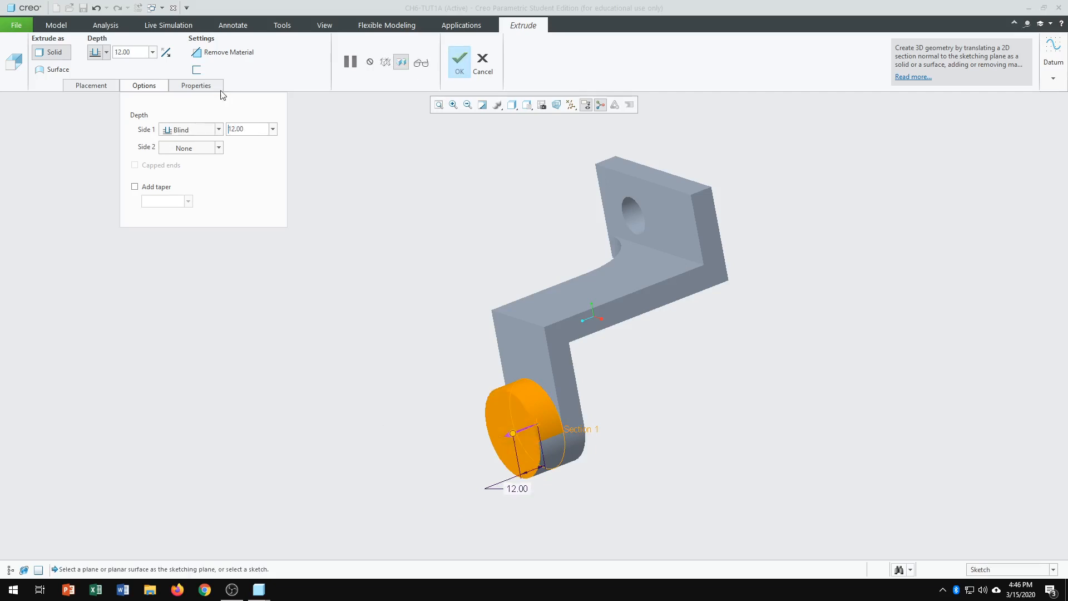
Step: Set side 2 of the circle extrusion to Blind with a depth of 13, and complete the boss
click(220, 148)
click(206, 161)
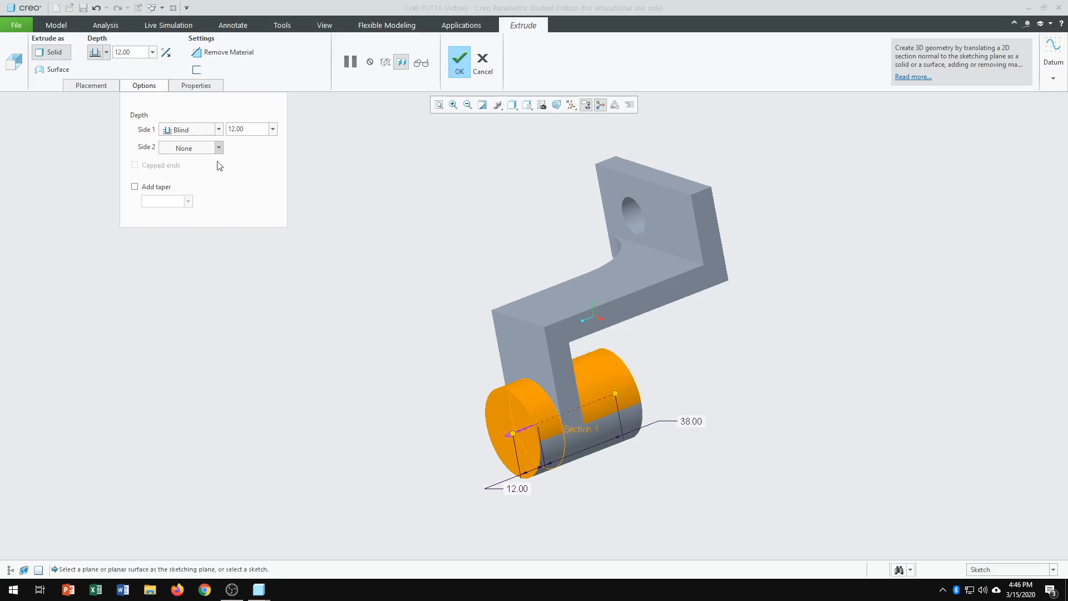
drag(246, 148, 227, 148)
text(13)
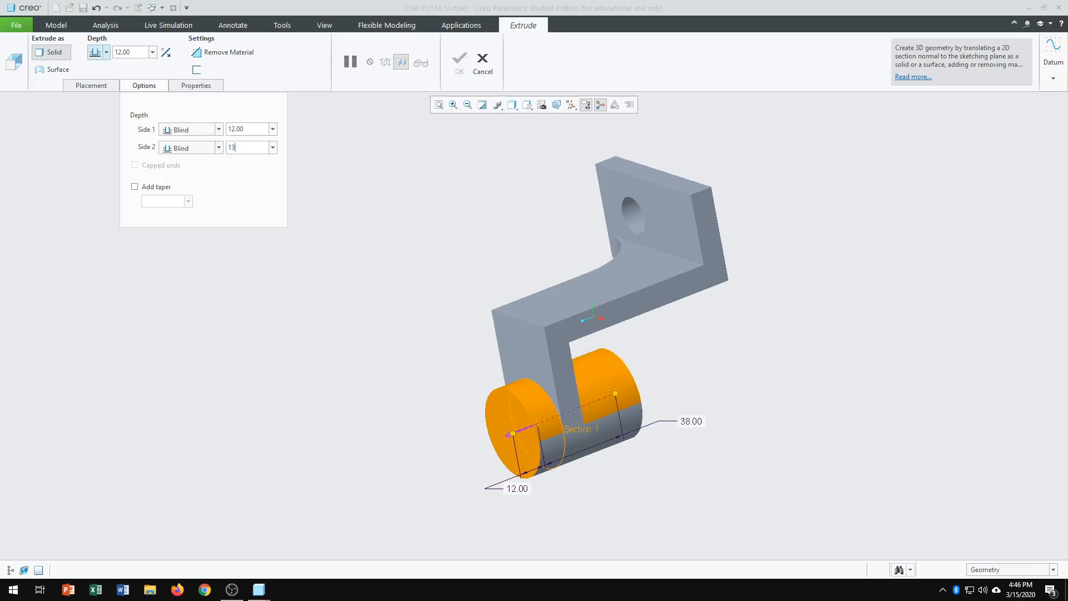
key(Return)
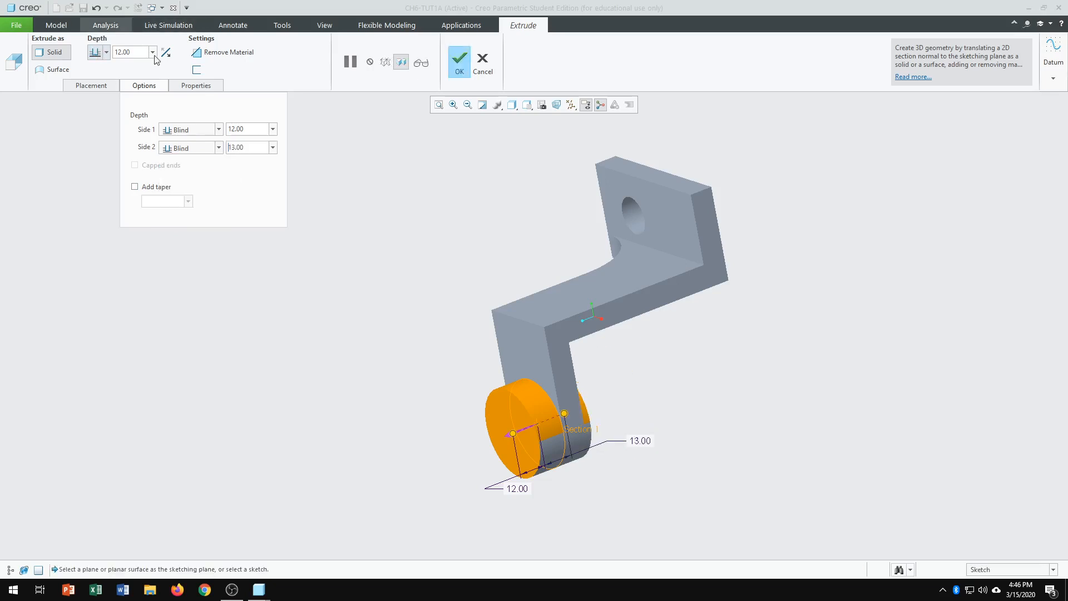
middle_drag(462, 311, 391, 323)
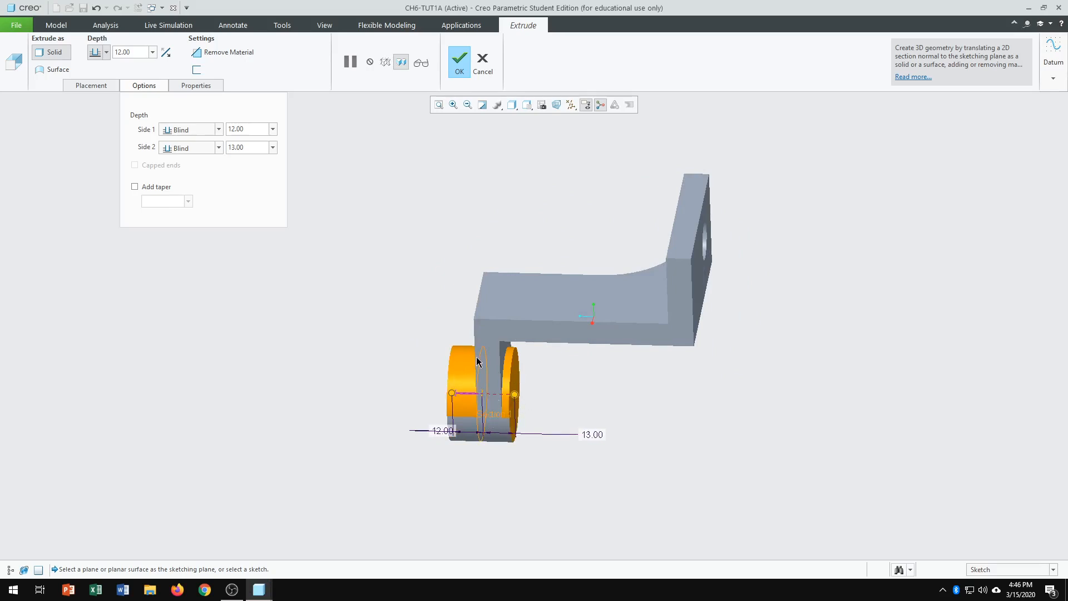
middle_drag(482, 350, 512, 342)
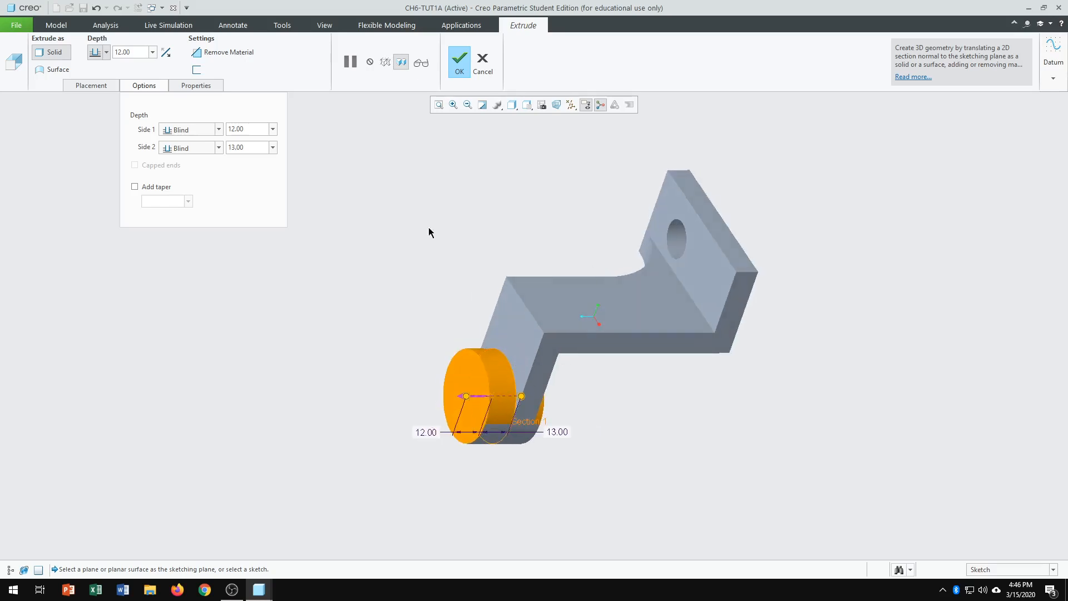
click(460, 60)
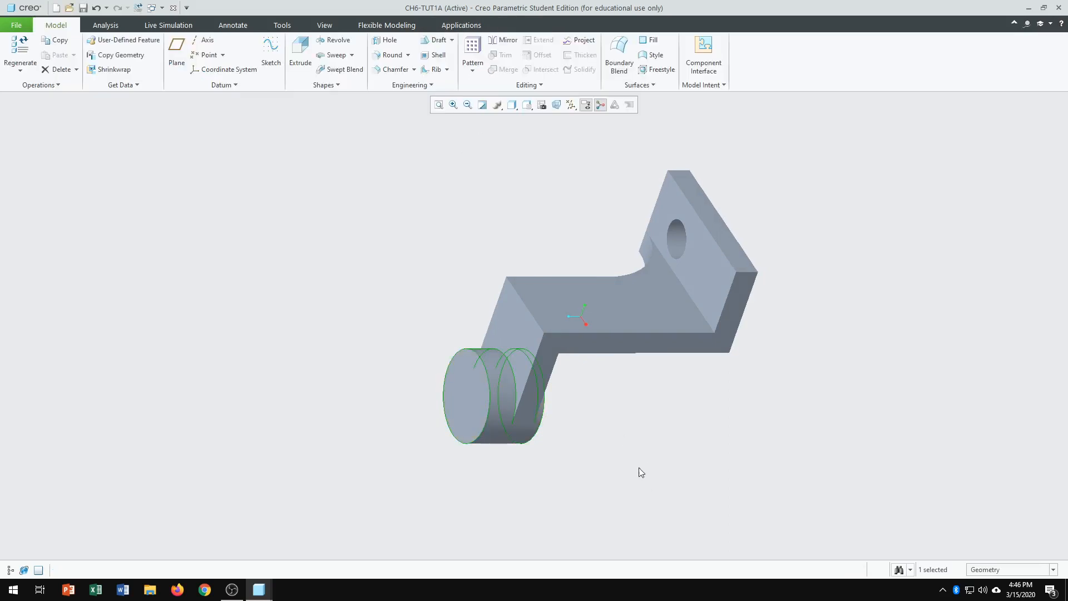
mouse_move(639, 468)
middle_down()
mouse_move(701, 392)
mouse_move(678, 448)
mouse_move(627, 463)
mouse_move(659, 458)
middle_up()
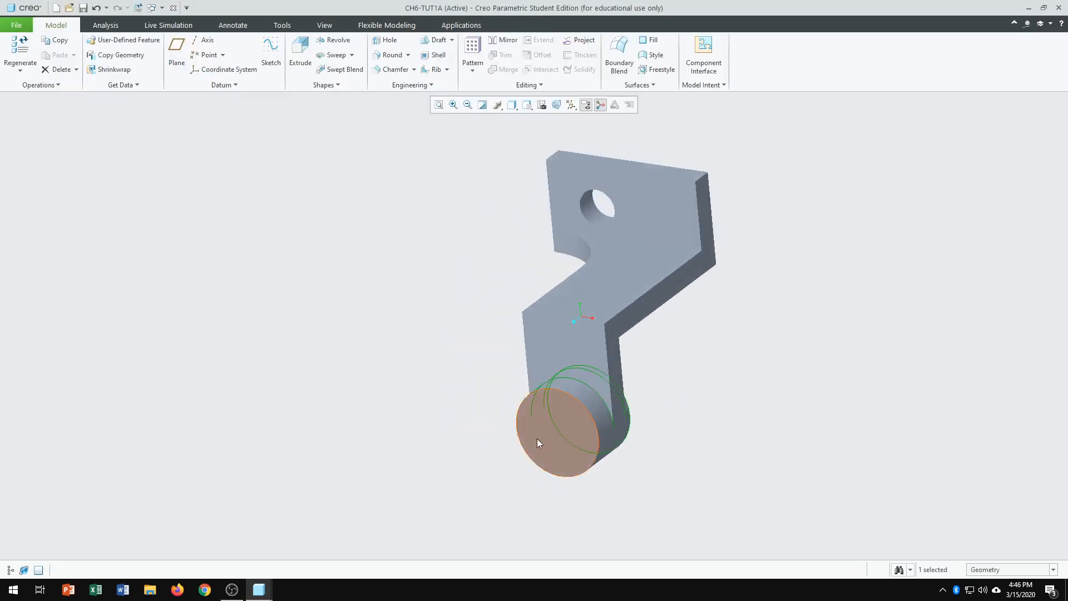
click(702, 413)
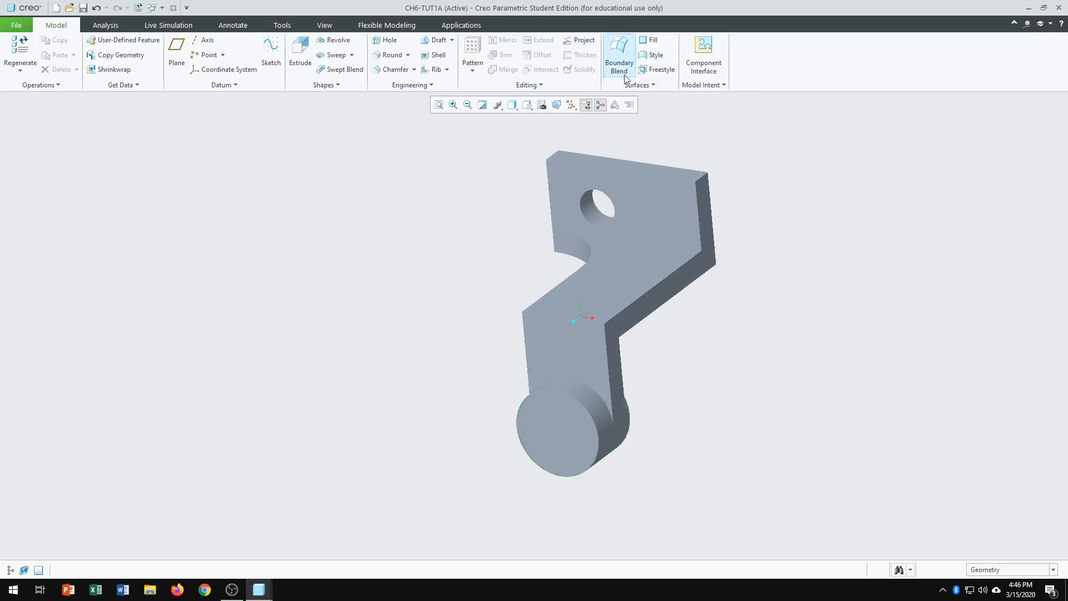
Step: Turn on the display of datum axes so the boss's center axis can be selected
click(573, 106)
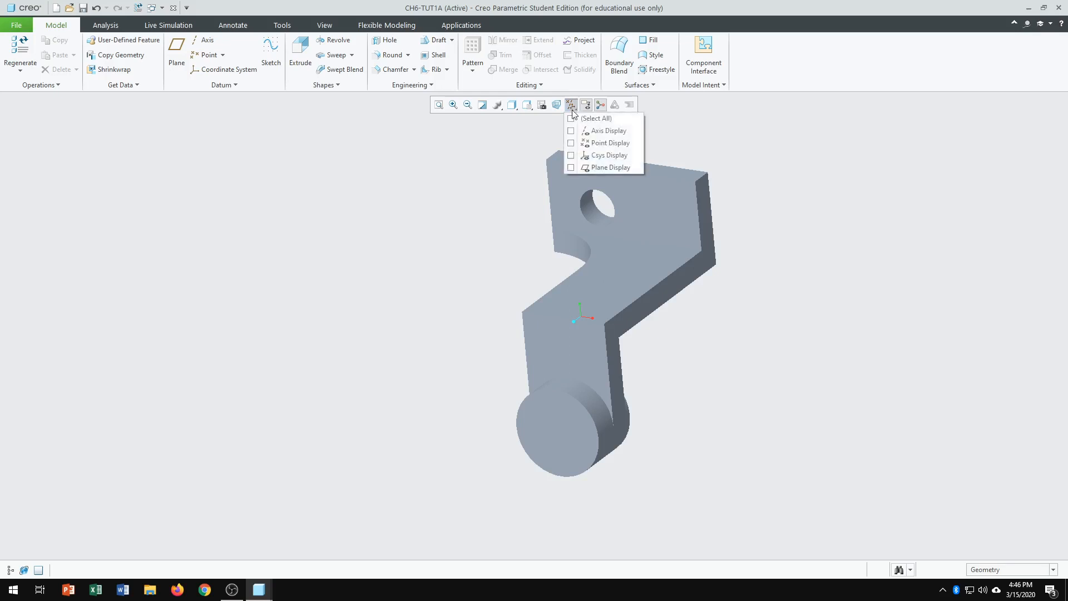
click(594, 133)
mouse_move(730, 355)
middle_down()
mouse_move(752, 341)
mouse_move(699, 368)
middle_up()
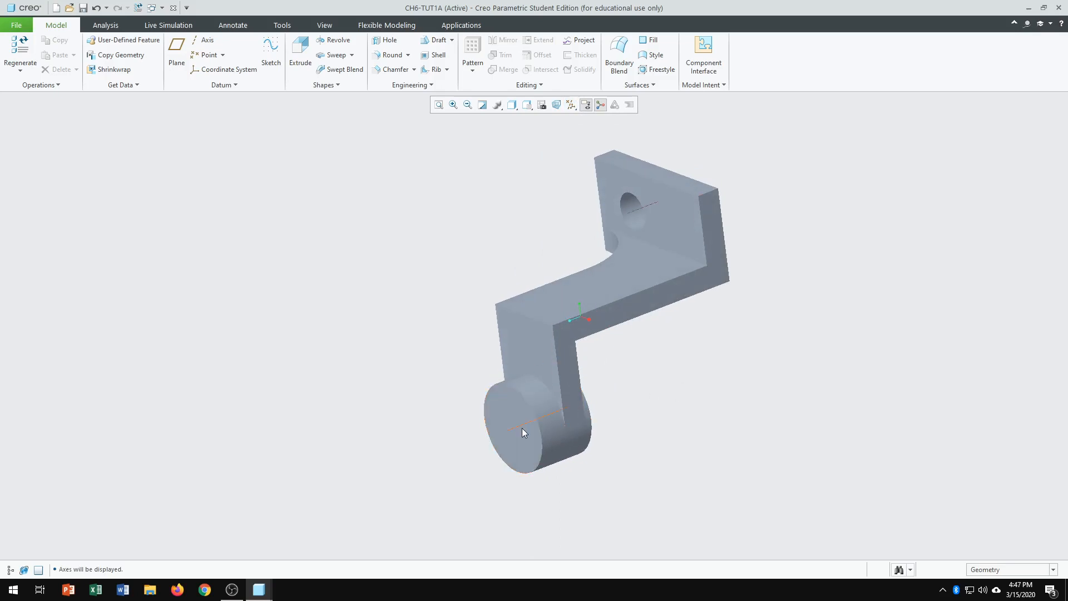
scroll(528, 429, up, 1)
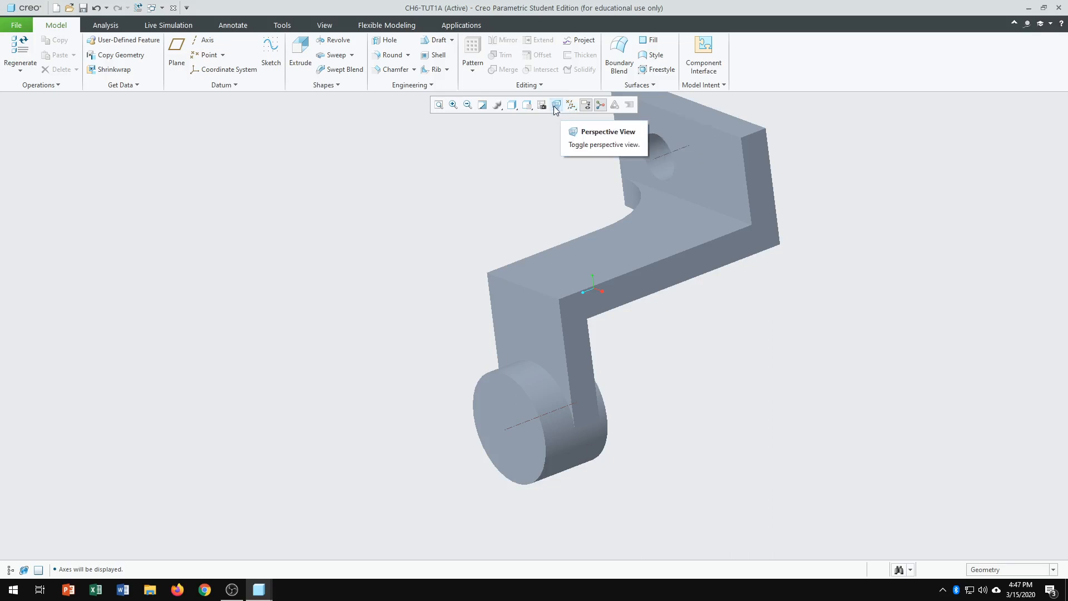
Step: Place a simple 16 diameter hole on the boss's front face, coaxial with the boss's center axis
click(394, 45)
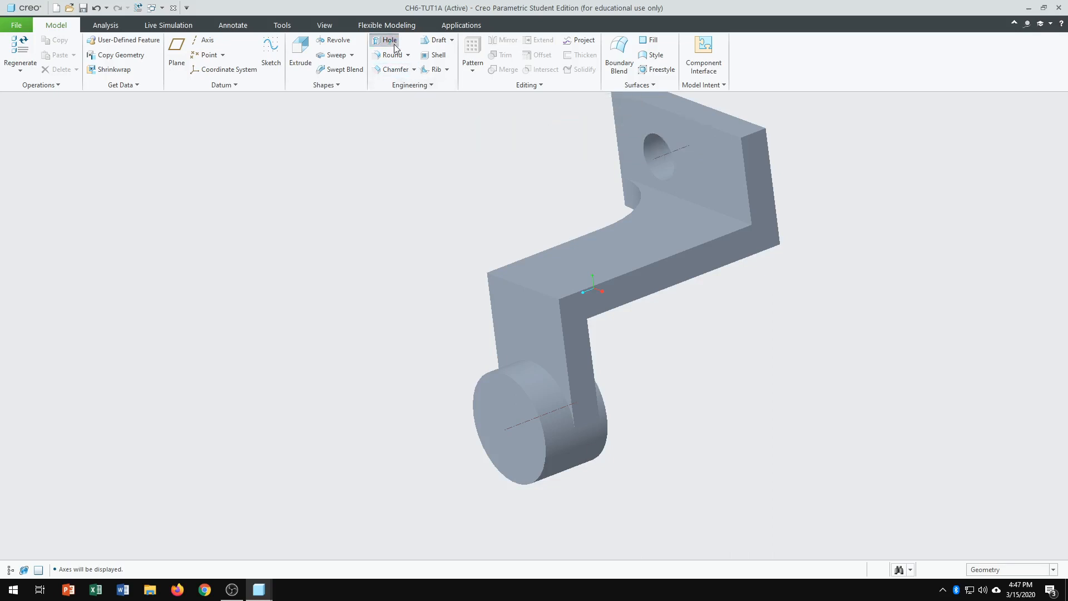
click(509, 404)
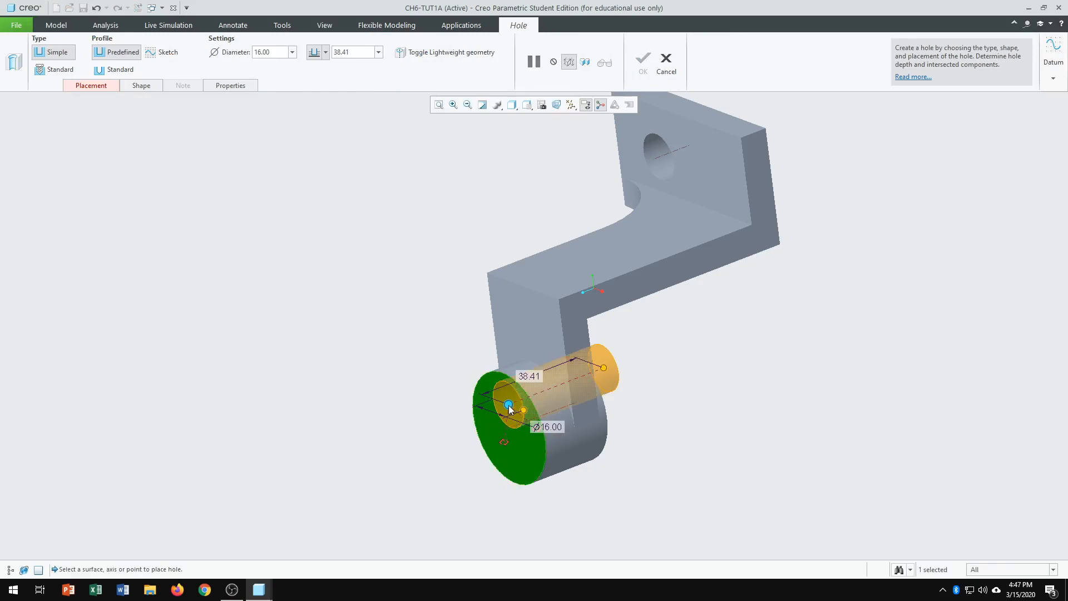
drag(510, 409, 698, 410)
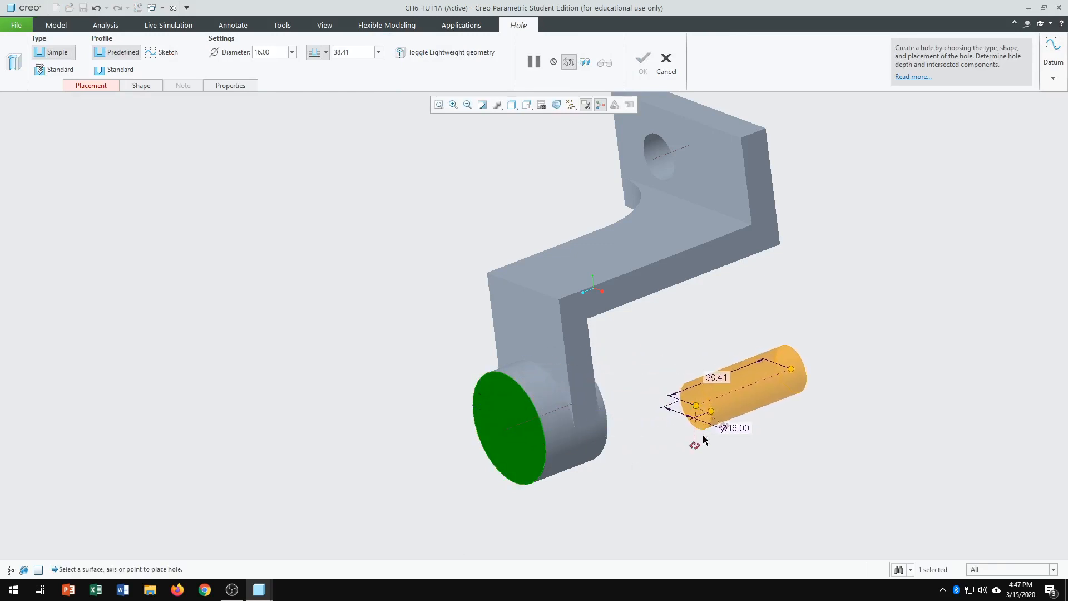
double_click(740, 428)
text(16)
key(Return)
scroll(735, 448, down, 2)
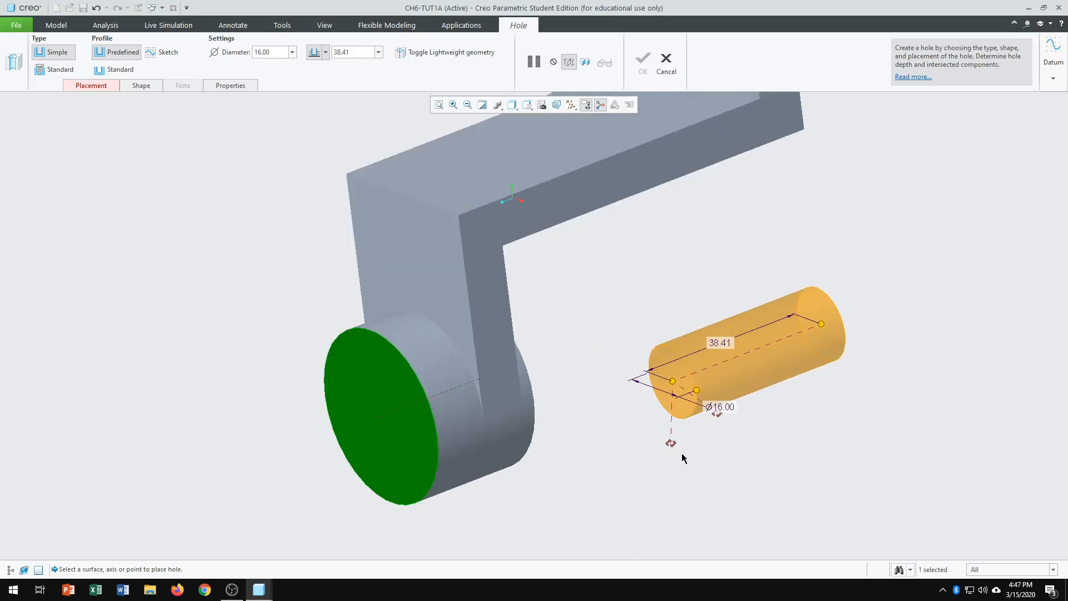
ctrl+click(405, 412)
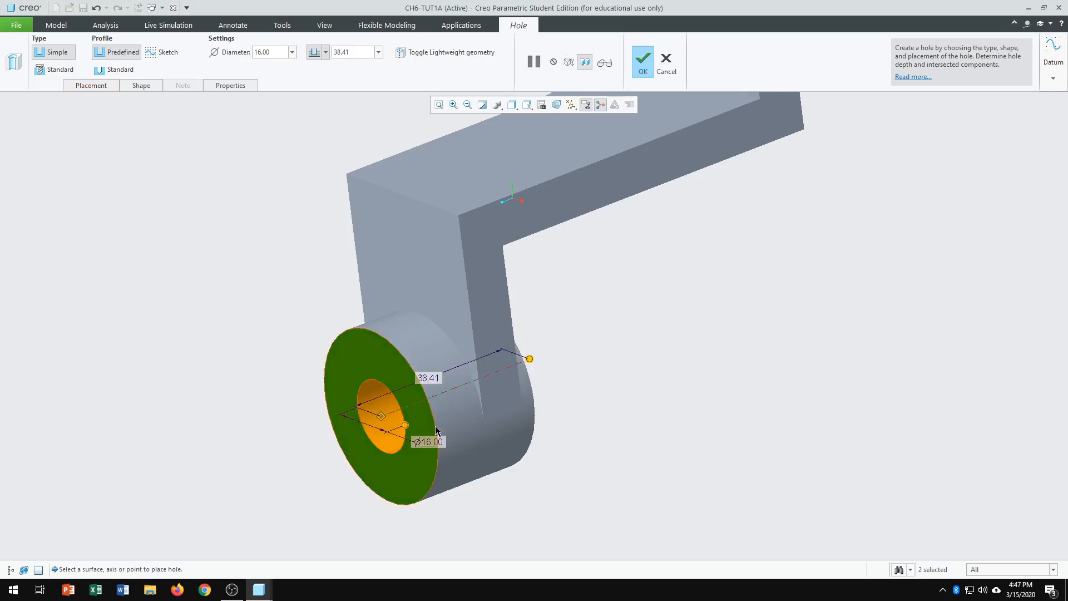
Step: Set the boss hole's depth to Through All and complete the hole
middle_drag(548, 421, 485, 420)
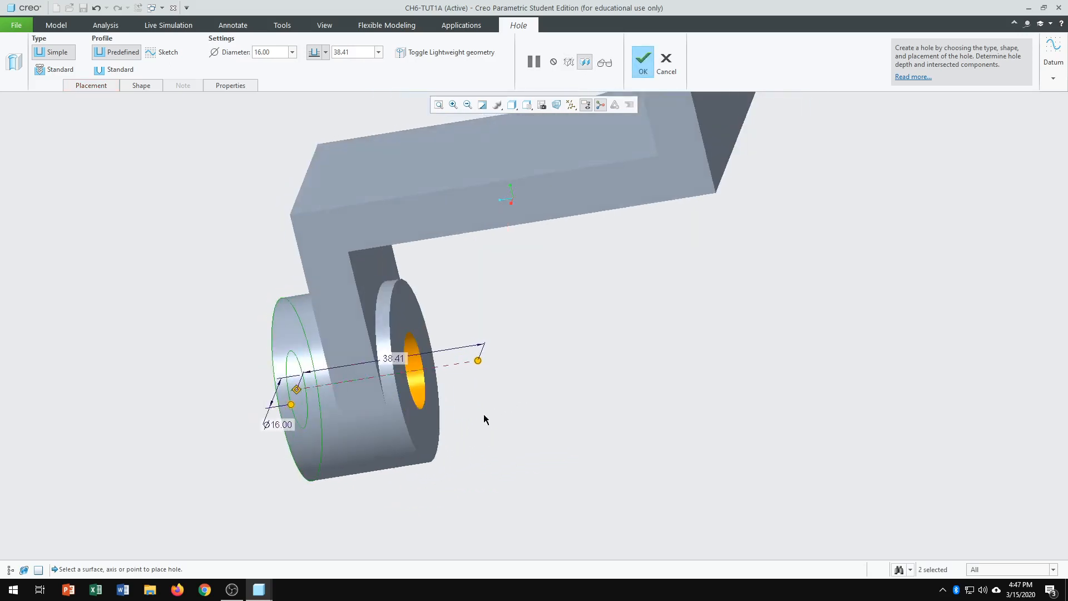
click(326, 53)
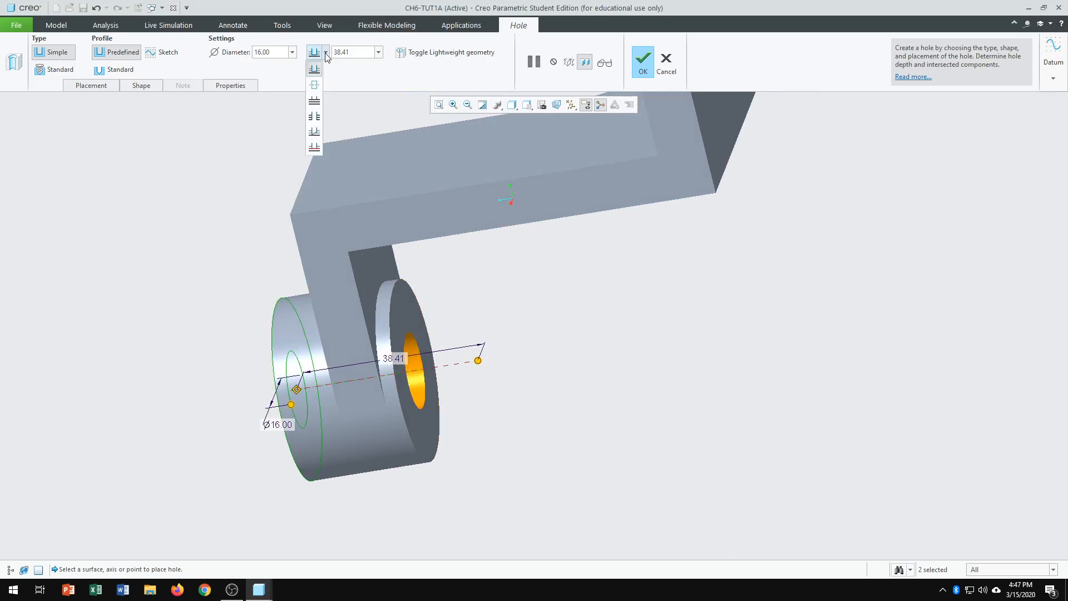
click(314, 118)
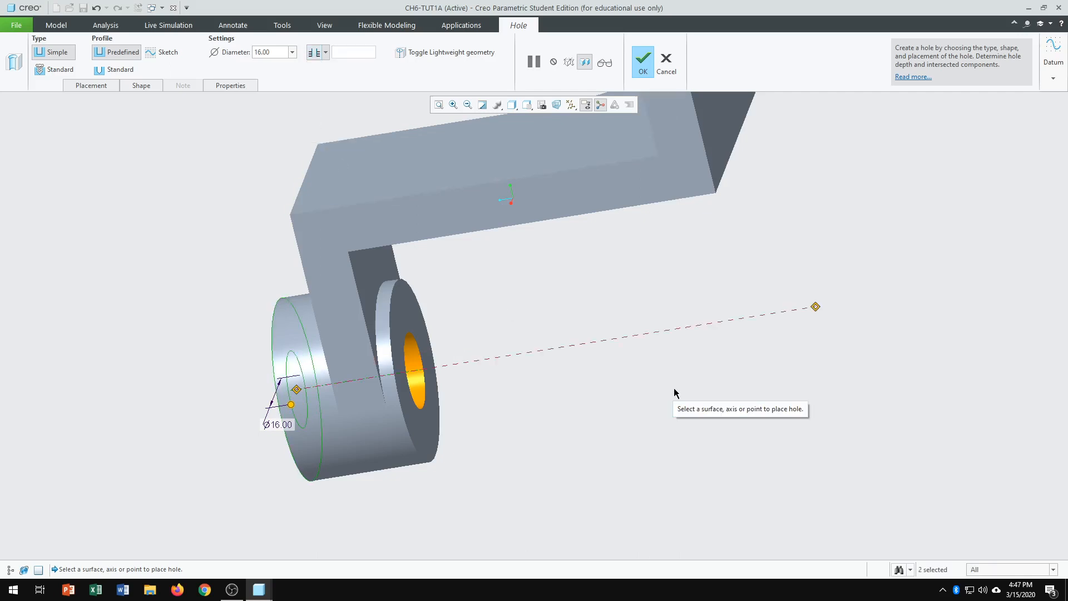
click(643, 60)
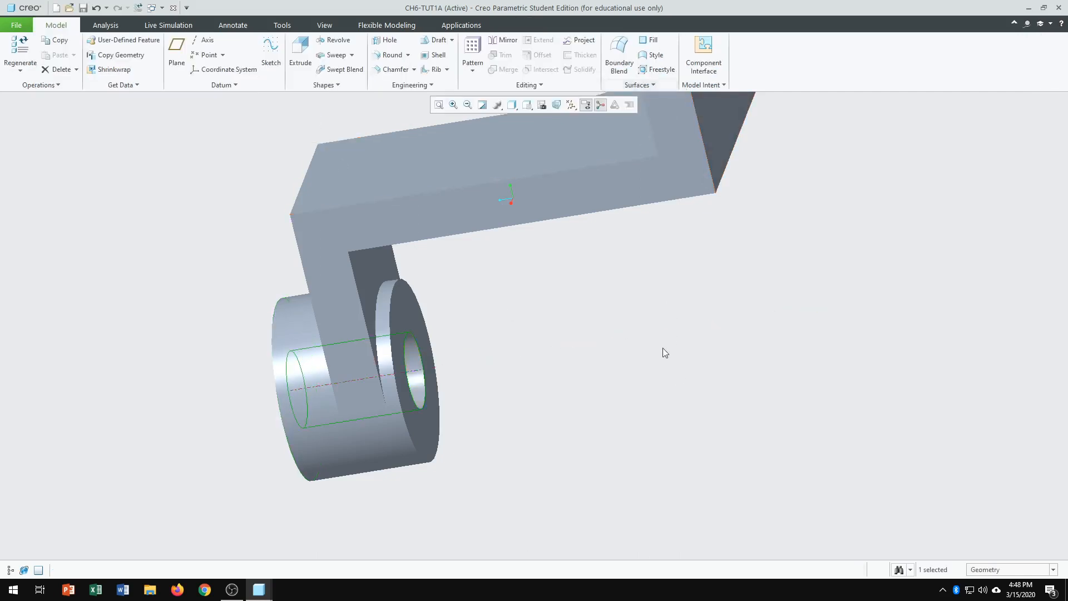
Step: Round the outer edge of the bend between the horizontal arm and the lower tab with a radius of 15
middle_drag(569, 389, 622, 419)
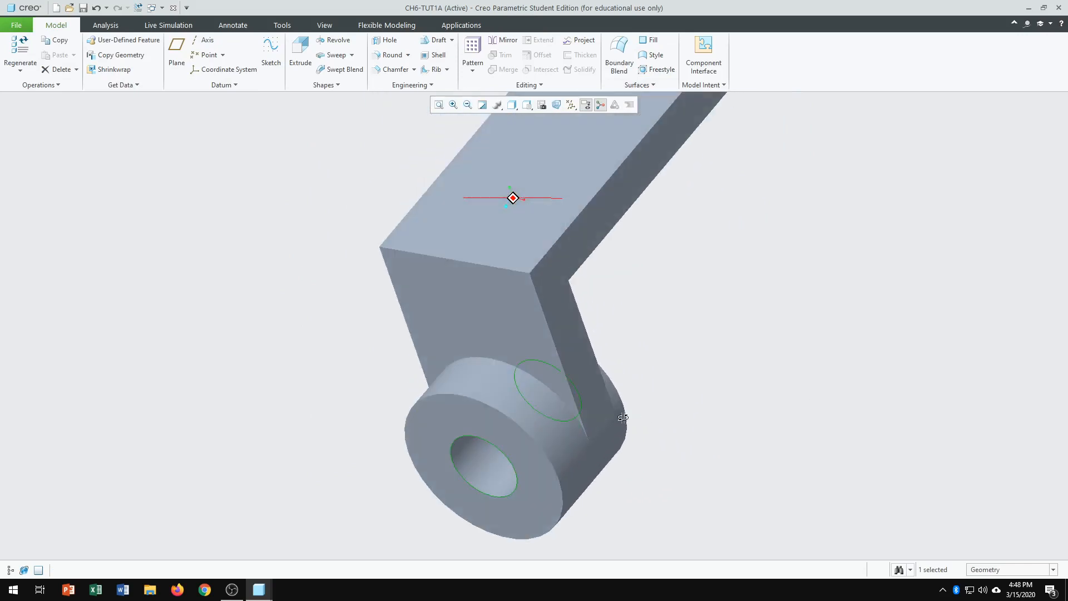
scroll(592, 415, up, 3)
middle_drag(737, 383, 575, 359)
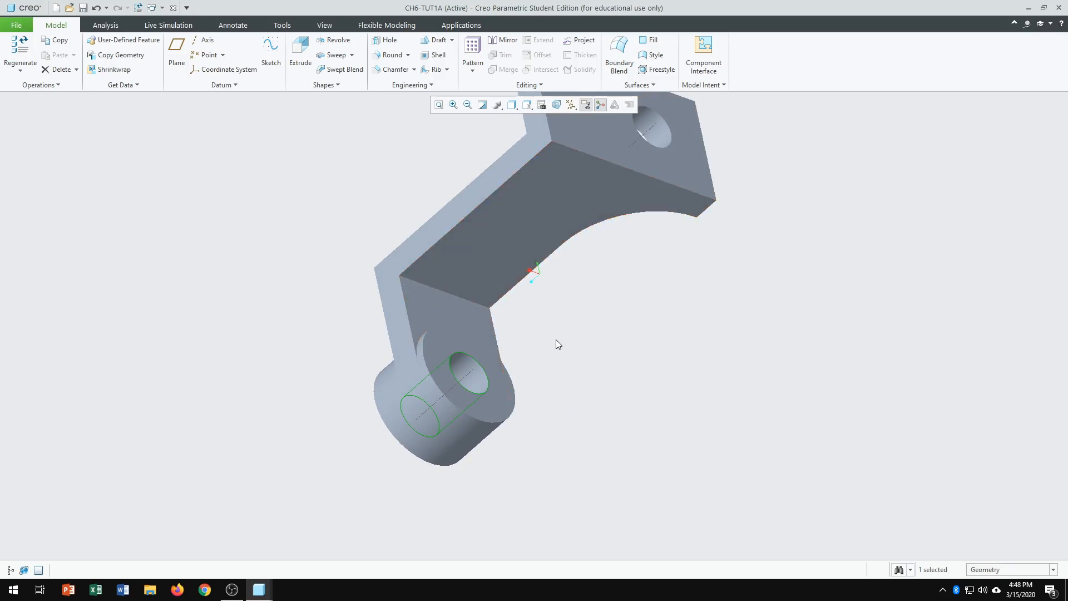
middle_drag(589, 335, 570, 315)
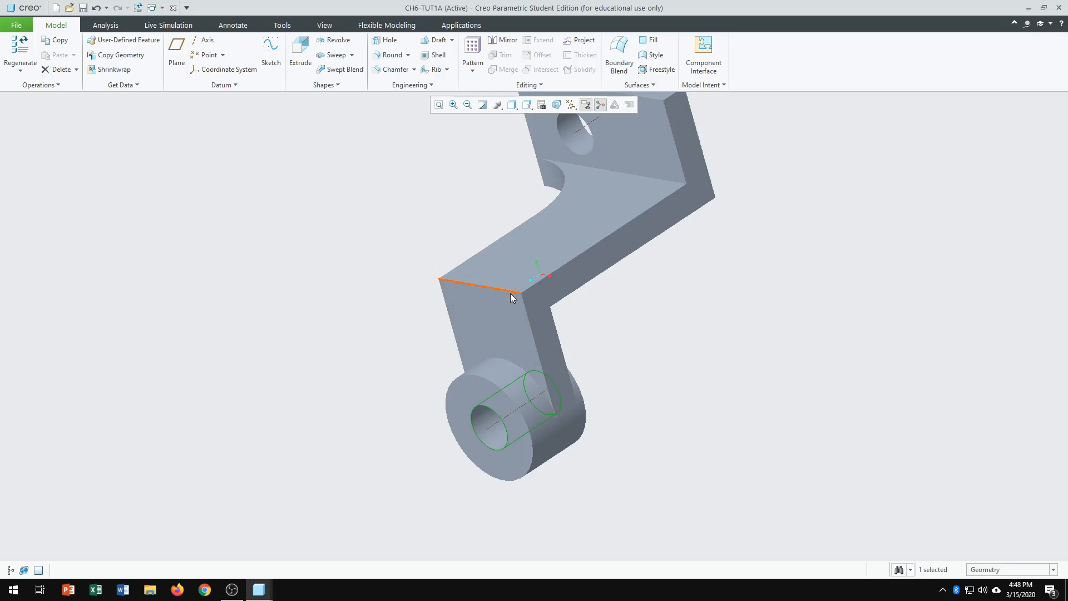
click(389, 56)
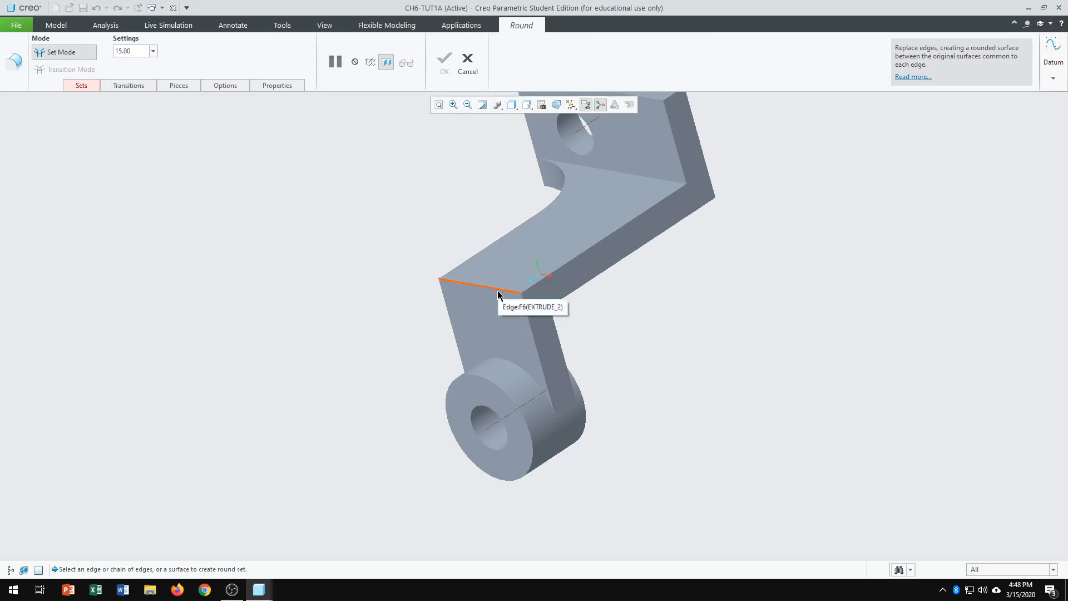
click(497, 291)
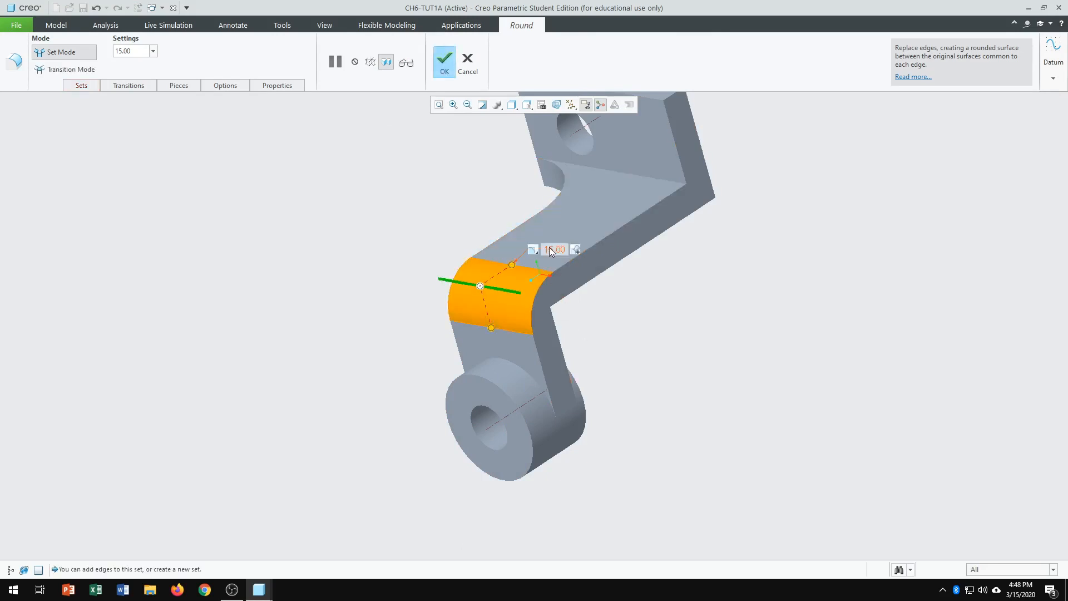
middle_drag(623, 340, 563, 333)
click(444, 60)
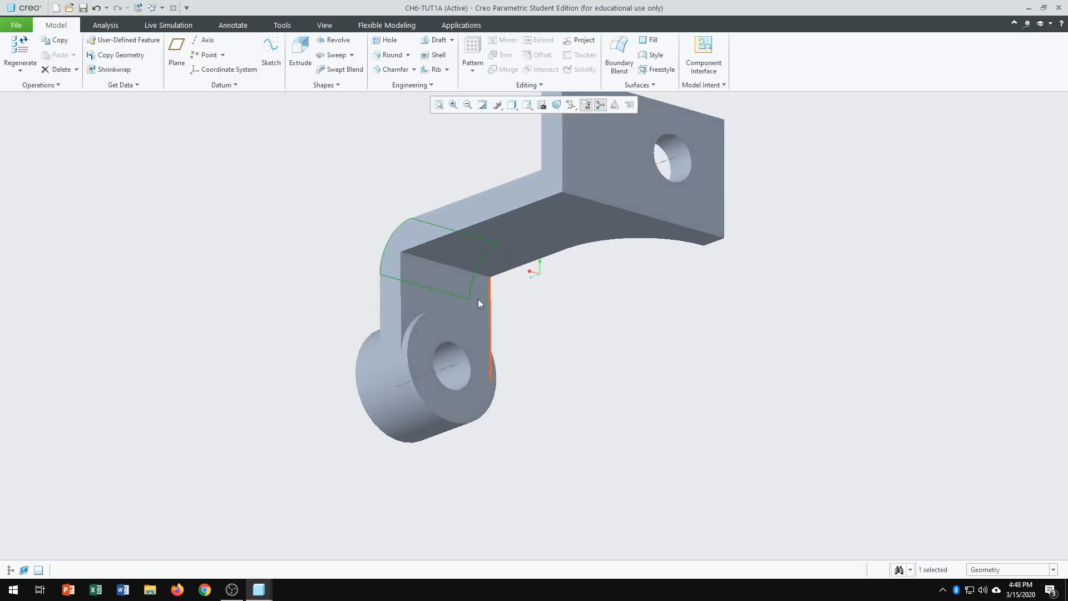
Step: Round the inner edge on the underside of the same bend with a radius of 5
click(450, 268)
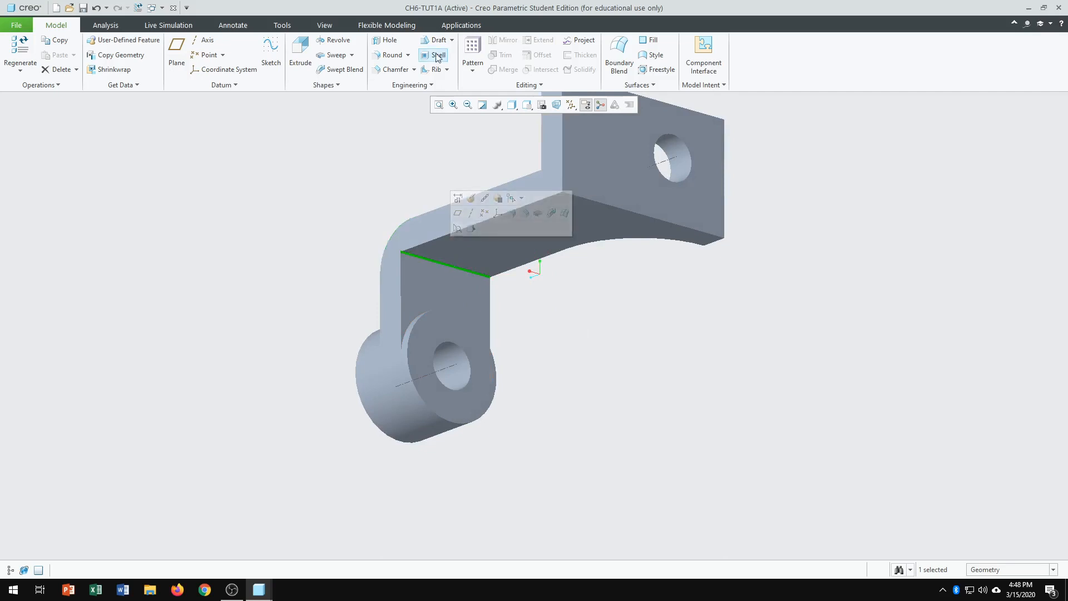
click(390, 55)
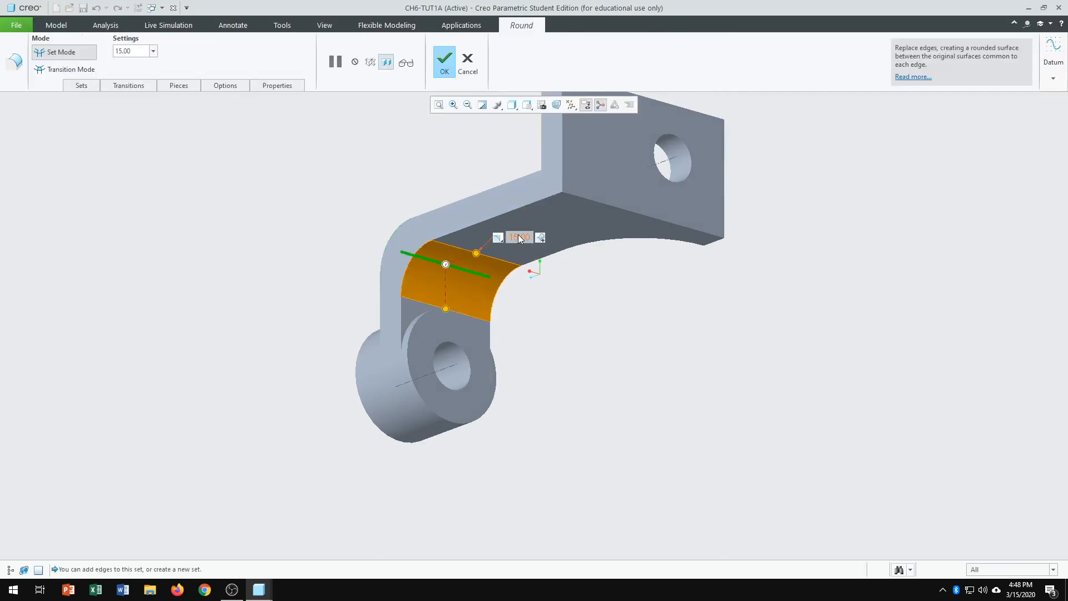
text(5)
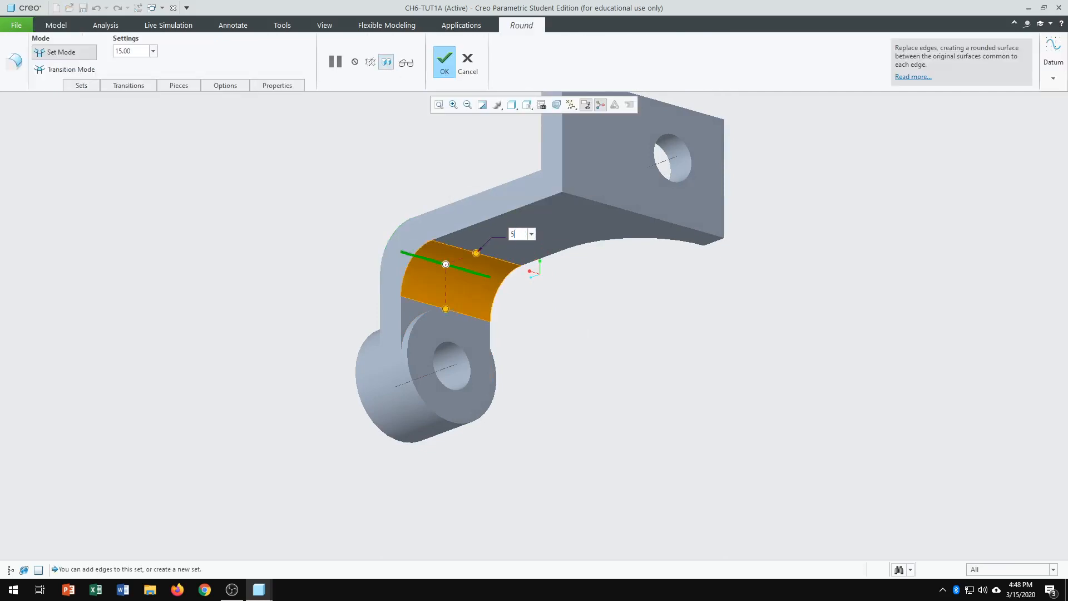
key(Return)
middle_drag(492, 305, 601, 348)
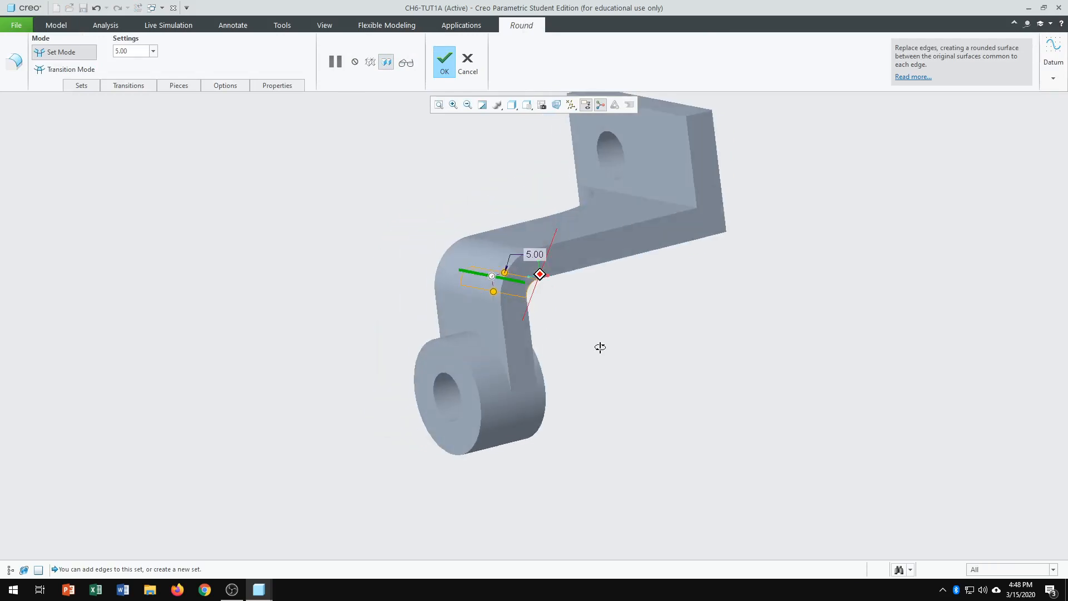
click(444, 61)
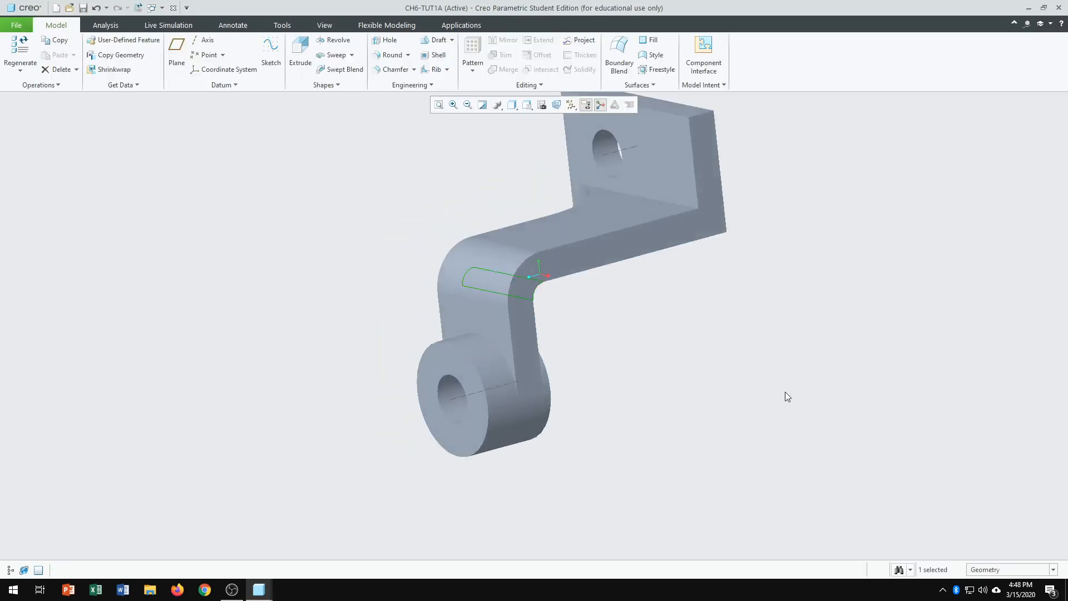
Step: Examine the bracket from several sides, checking the rounded bend, the boss and the upper plate
middle_drag(659, 350, 621, 333)
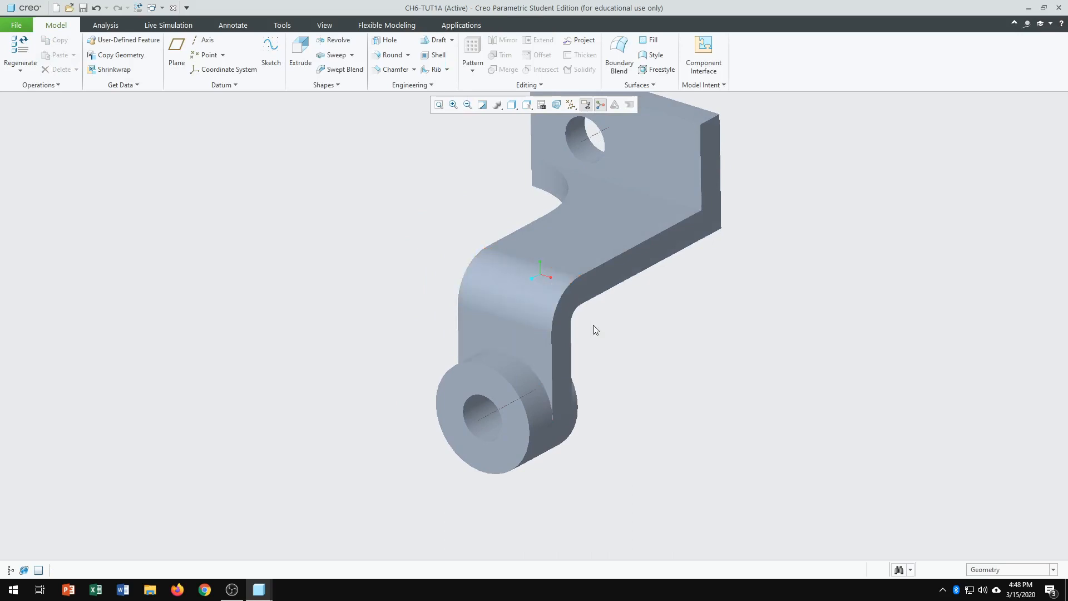
middle_drag(596, 334, 501, 272)
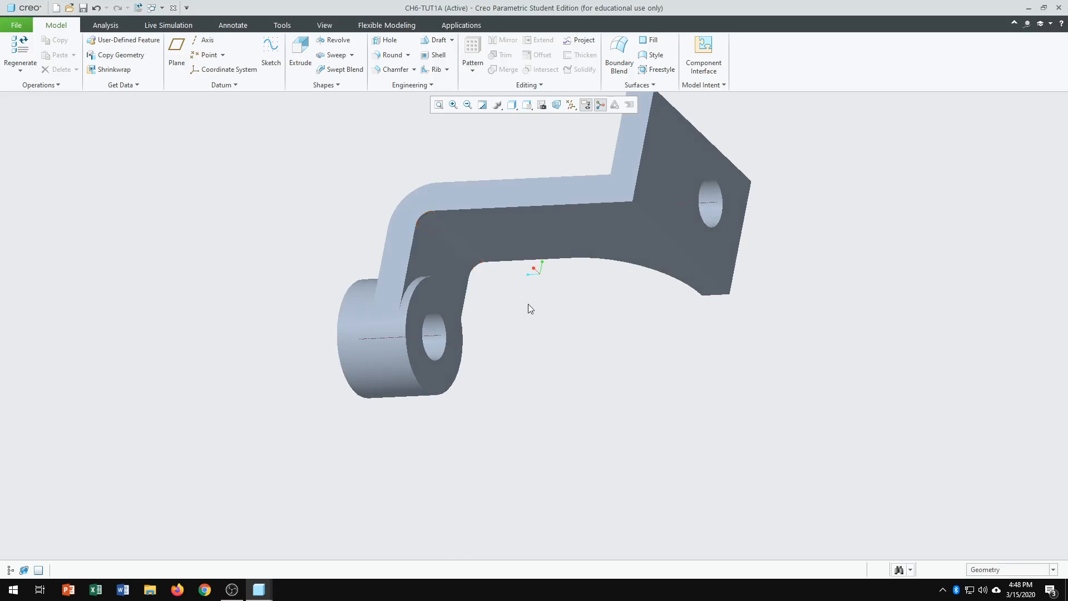
middle_drag(528, 304, 640, 358)
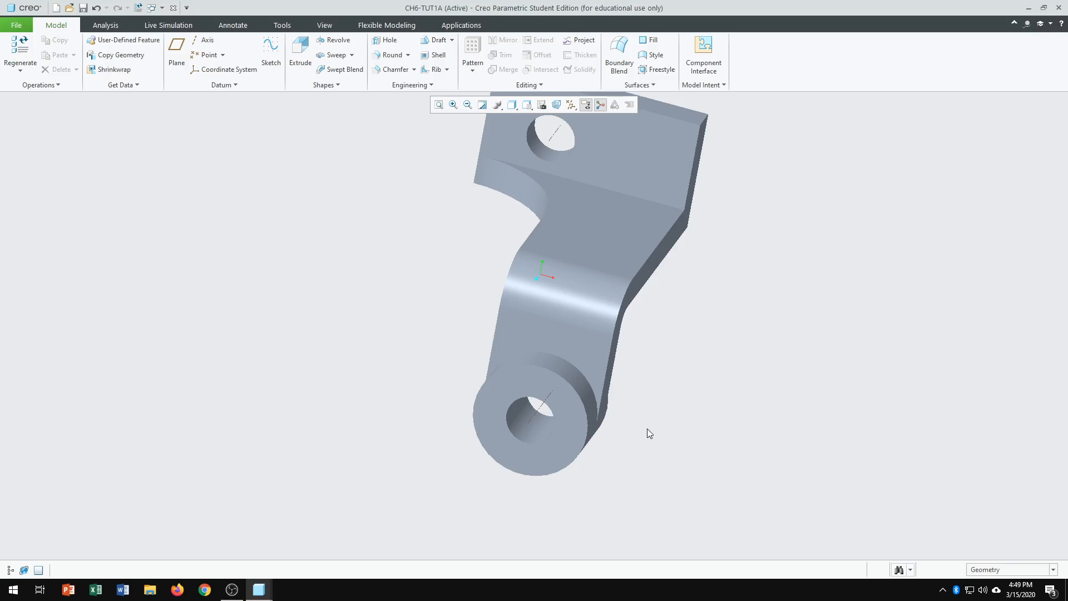
mouse_move(646, 432)
middle_down()
mouse_move(651, 379)
mouse_move(634, 413)
mouse_move(621, 413)
middle_up()
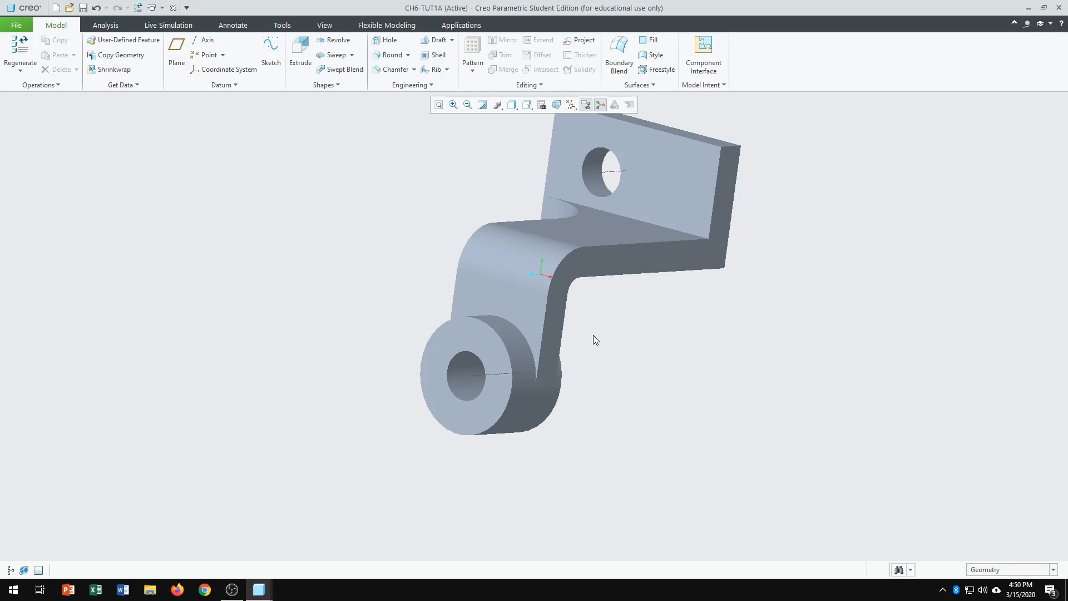
mouse_move(594, 335)
middle_down()
mouse_move(532, 339)
mouse_move(552, 346)
middle_up()
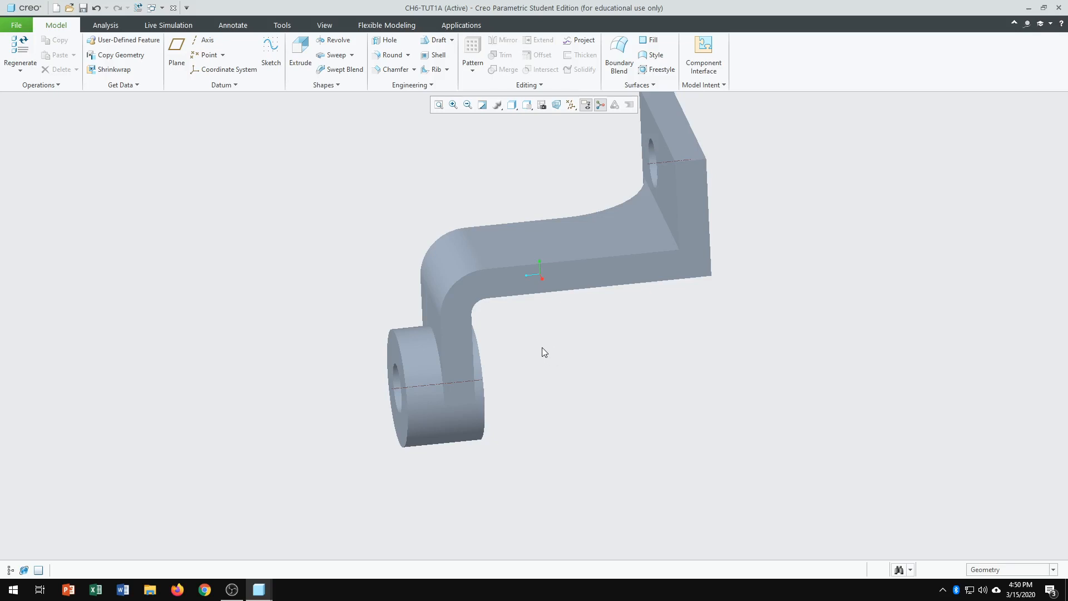
mouse_move(609, 368)
middle_down()
mouse_move(653, 369)
mouse_move(633, 375)
middle_up()
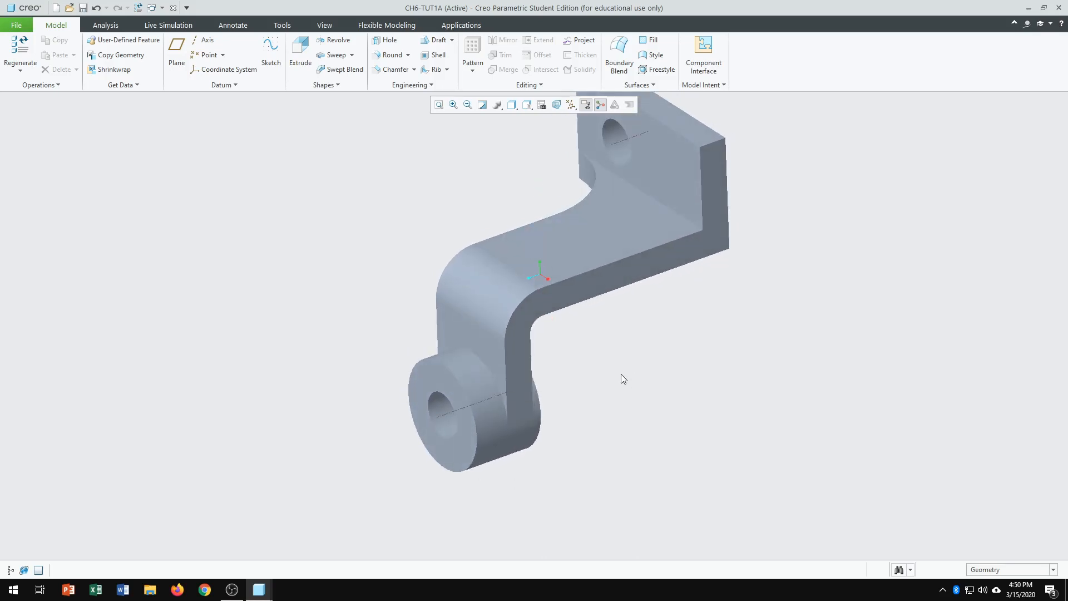
middle_drag(616, 373, 630, 365)
scroll(622, 372, up, 1)
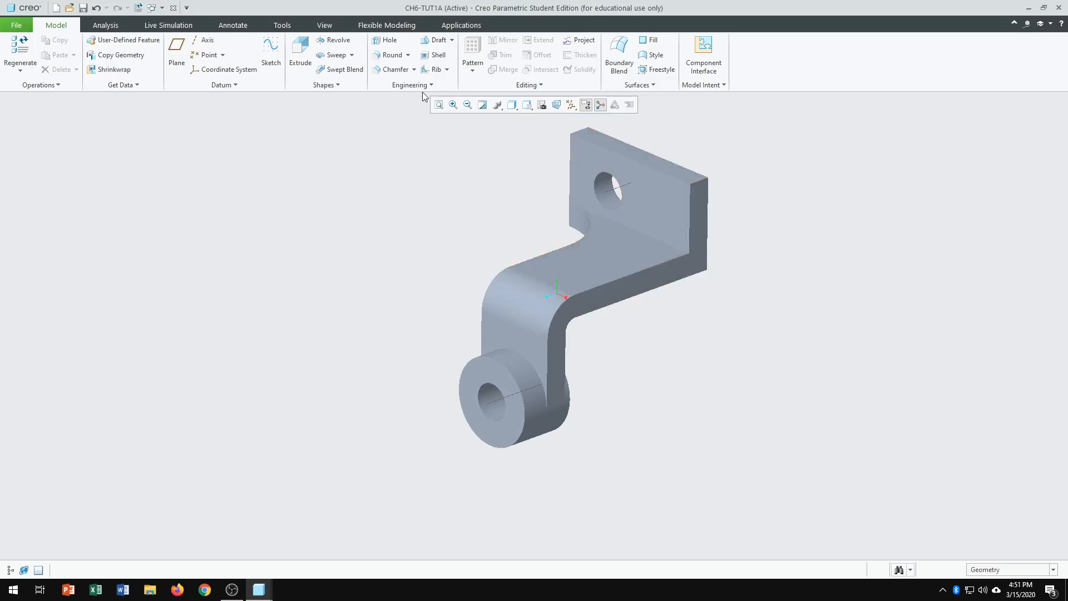
Step: Turn on the display of datum planes and highlight the RIGHT plane to check its position through the bracket
click(572, 105)
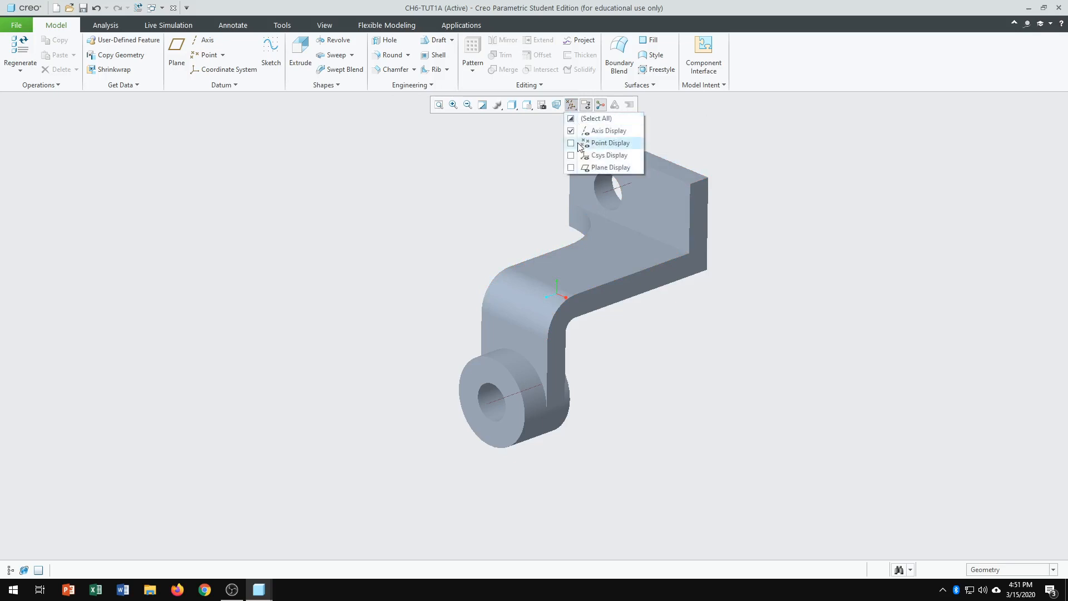
click(596, 166)
click(779, 295)
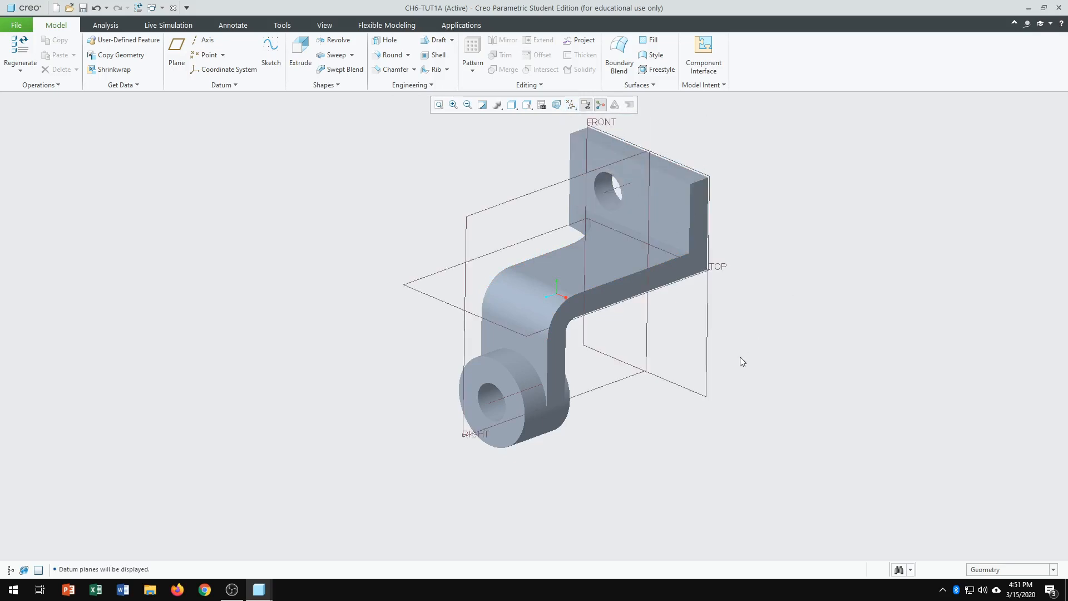
middle_drag(740, 356, 729, 339)
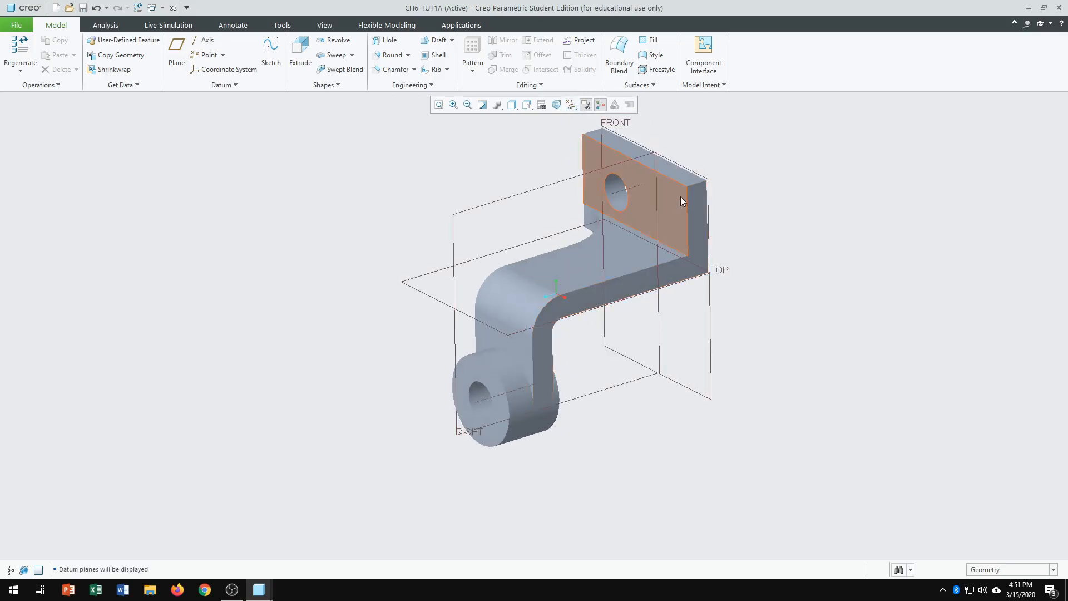
click(518, 196)
mouse_move(756, 335)
middle_down()
mouse_move(734, 324)
mouse_move(807, 339)
mouse_move(711, 356)
mouse_move(746, 358)
middle_up()
mouse_move(670, 422)
middle_down()
mouse_move(640, 408)
mouse_move(627, 417)
mouse_move(717, 384)
mouse_move(699, 394)
middle_up()
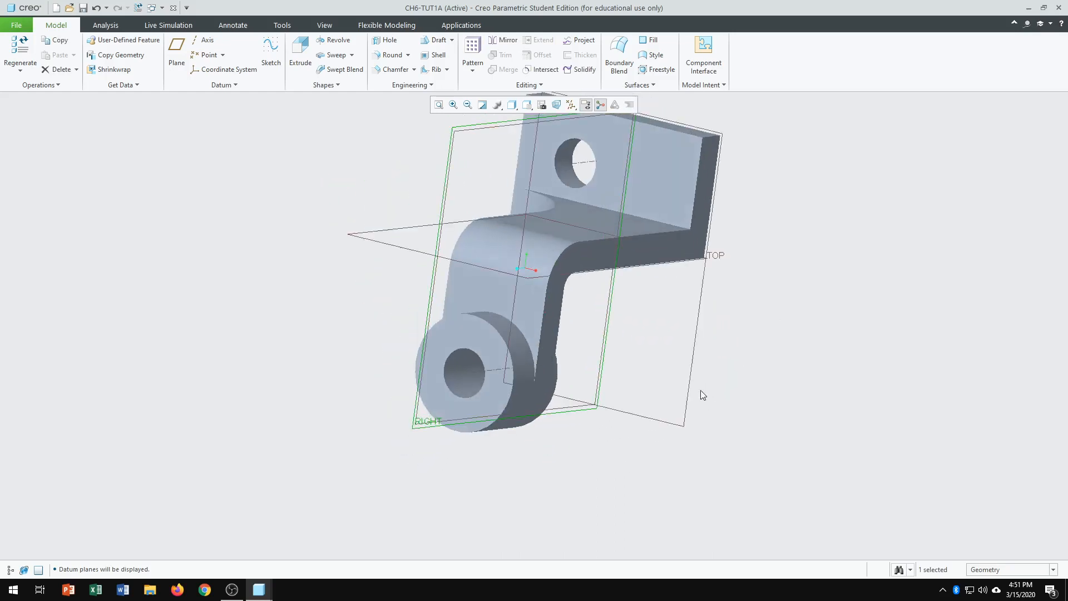
click(803, 287)
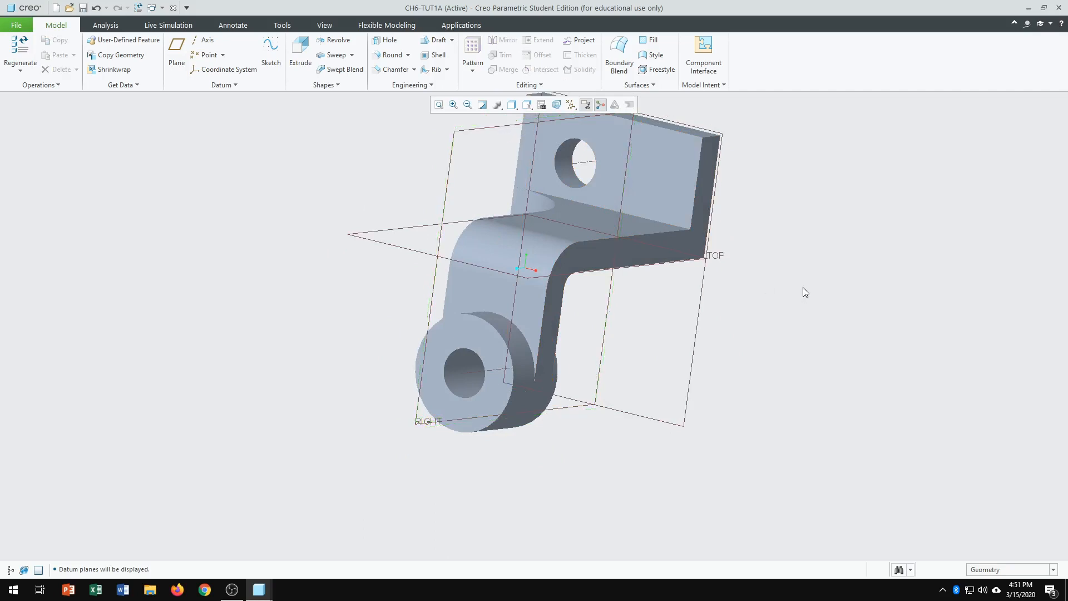
Step: Examine where the RIGHT datum plane passes through the bracket, in a front-on view and in the default orientation
click(473, 130)
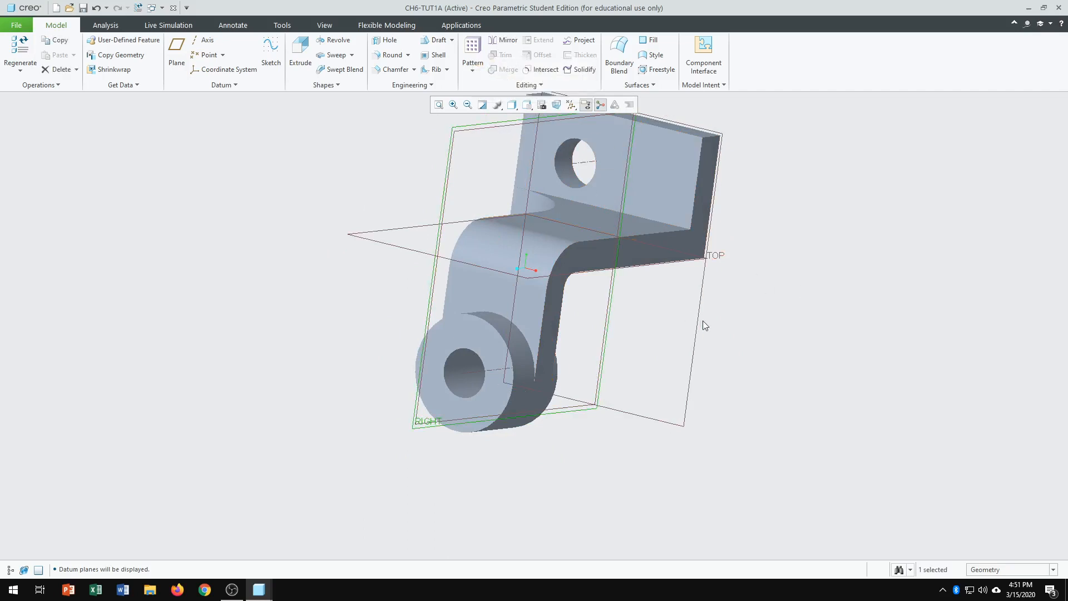
middle_drag(703, 321, 792, 349)
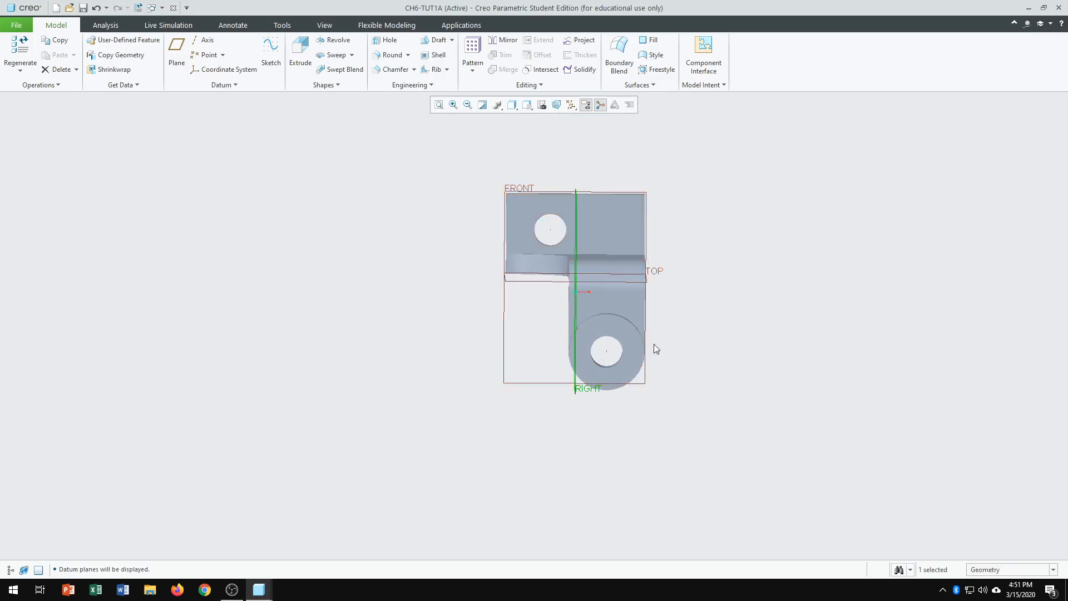
key(ctrl+d)
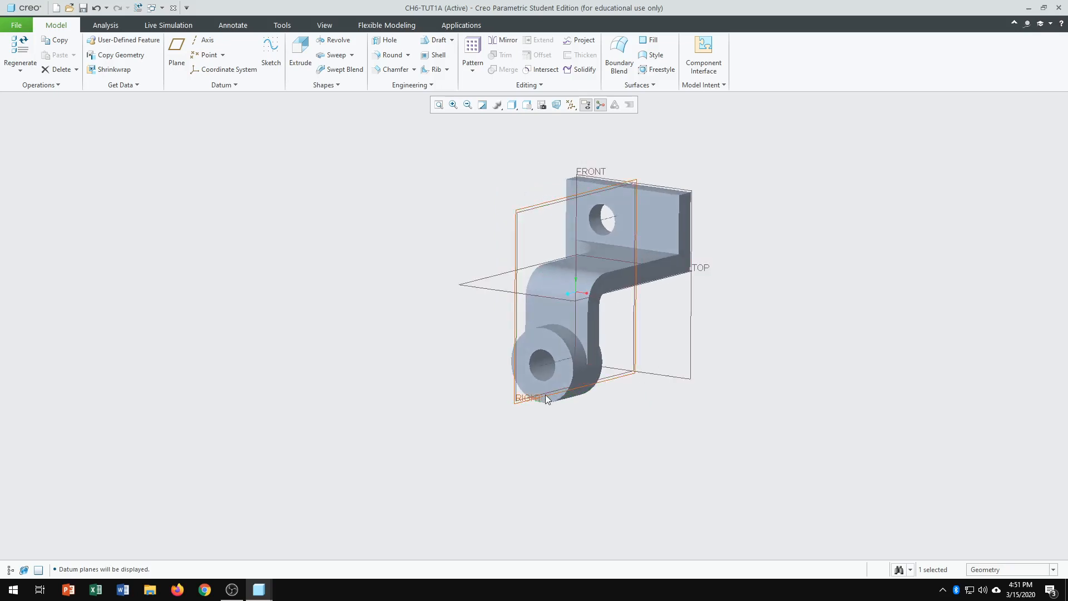
click(224, 474)
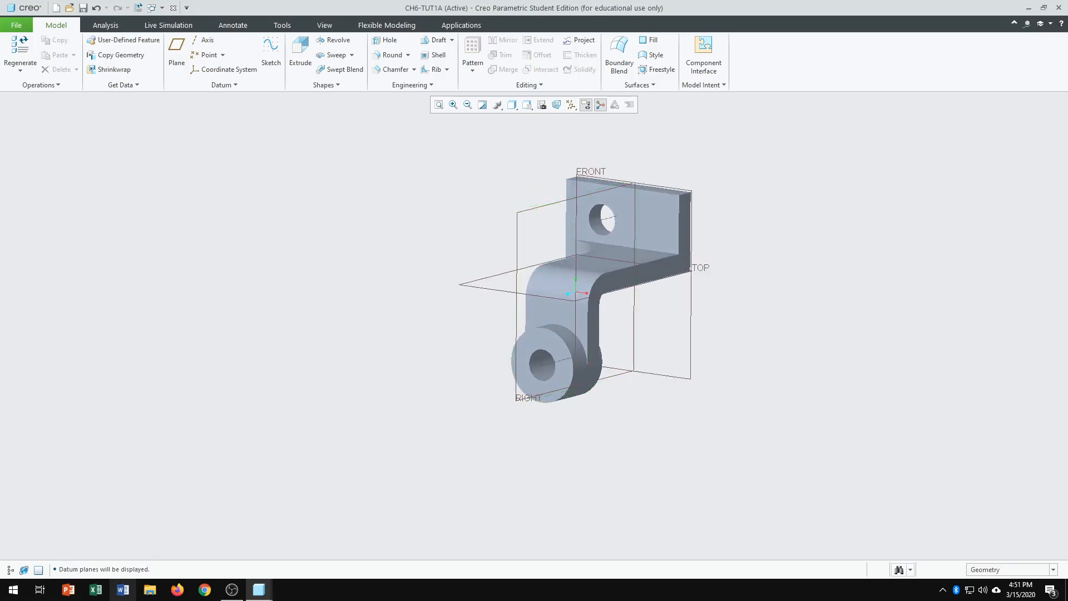
scroll(601, 388, down, 5)
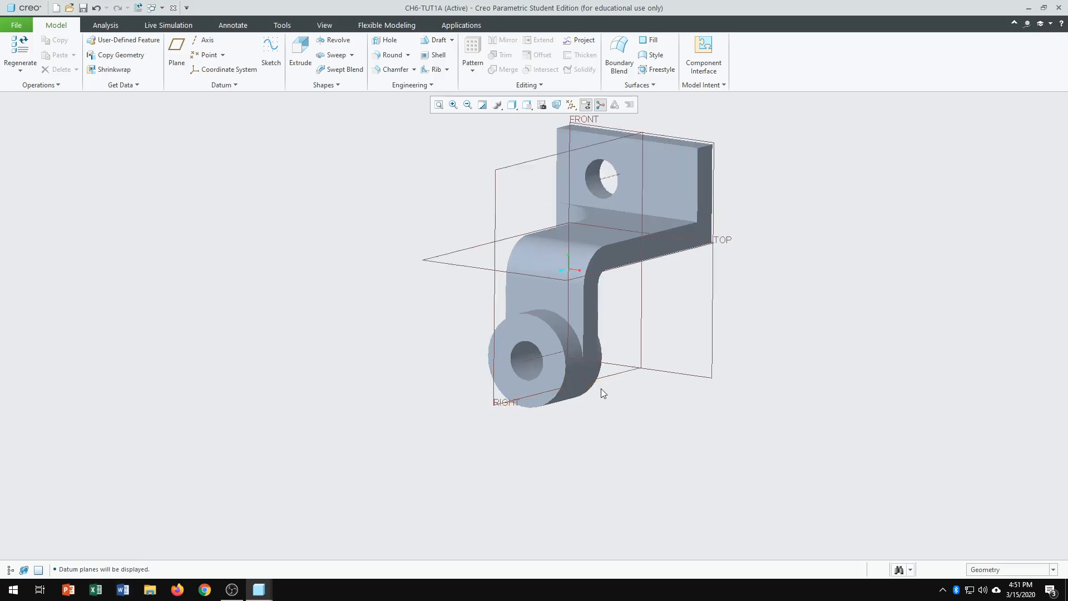
middle_drag(572, 432, 492, 463)
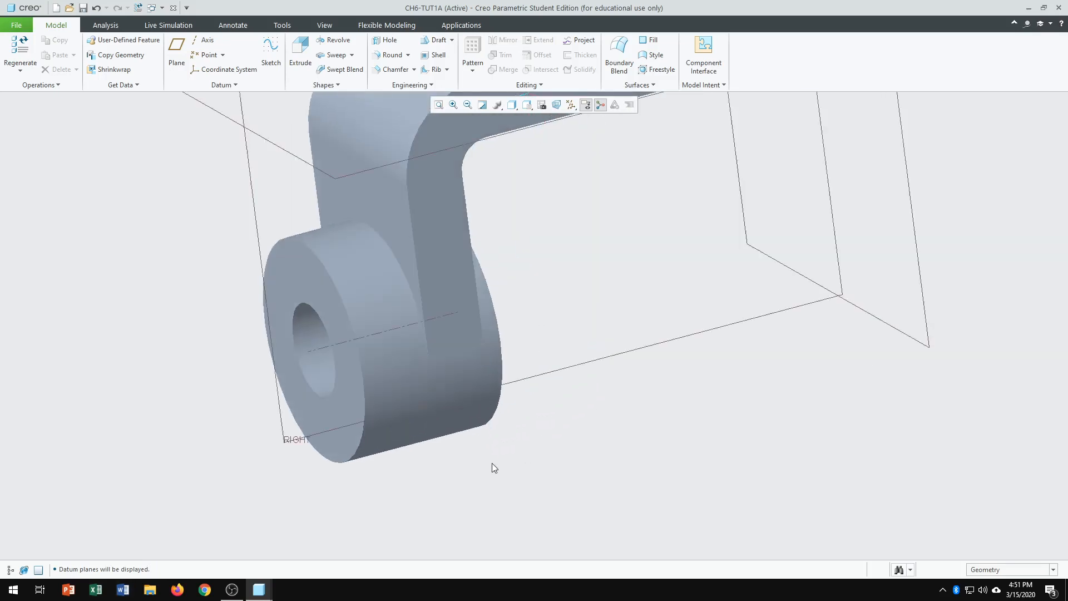
key(ctrl+d)
Step: Open the section sketch of Extrude 1 for editing, orient it parallel to the screen and hide the datum planes
click(10, 570)
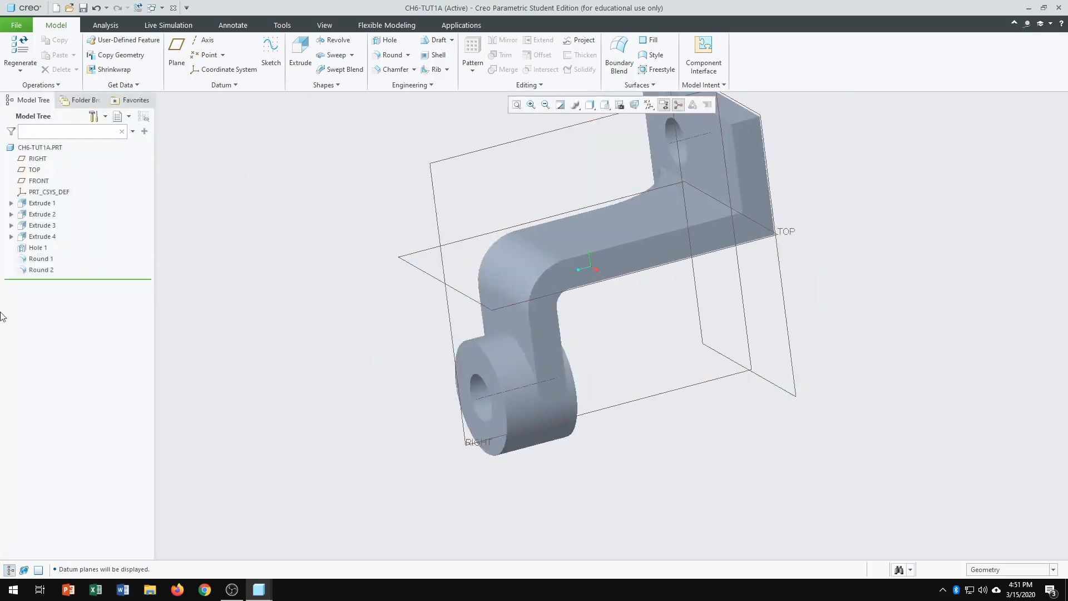
click(42, 203)
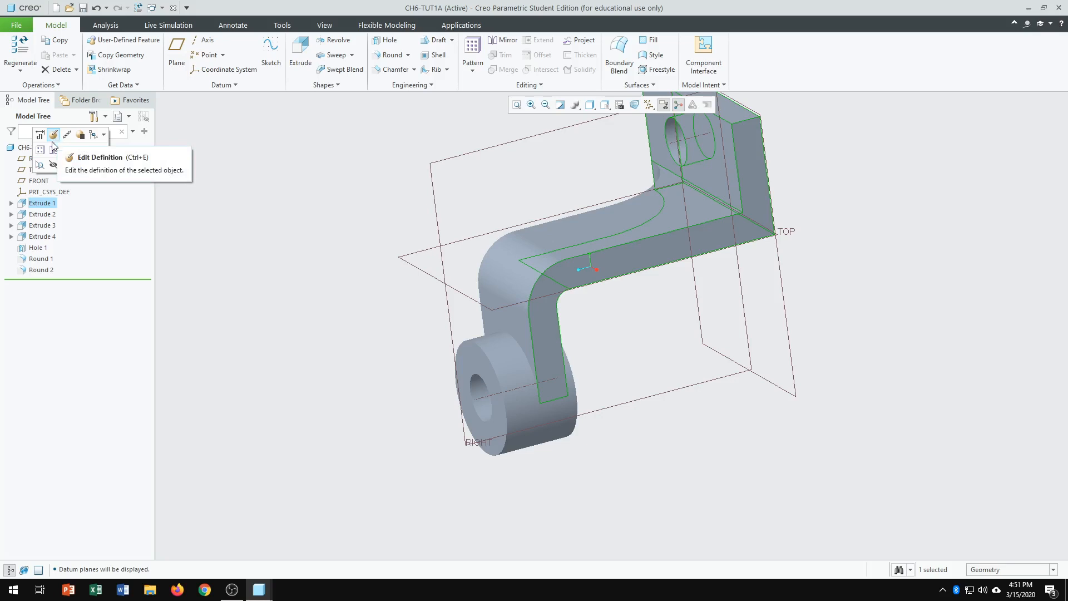
click(54, 140)
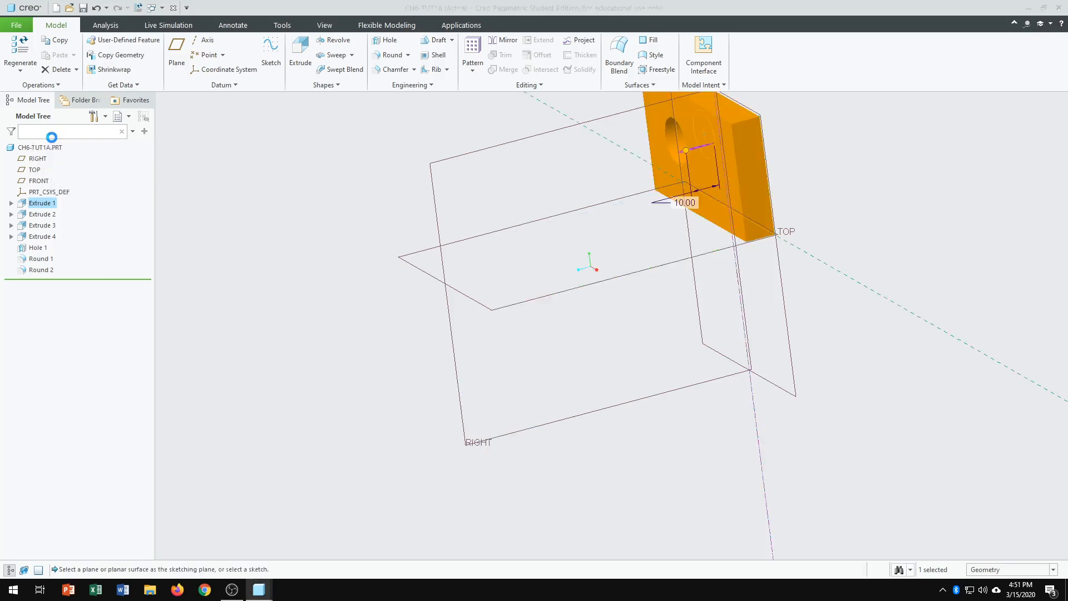
click(92, 85)
click(181, 124)
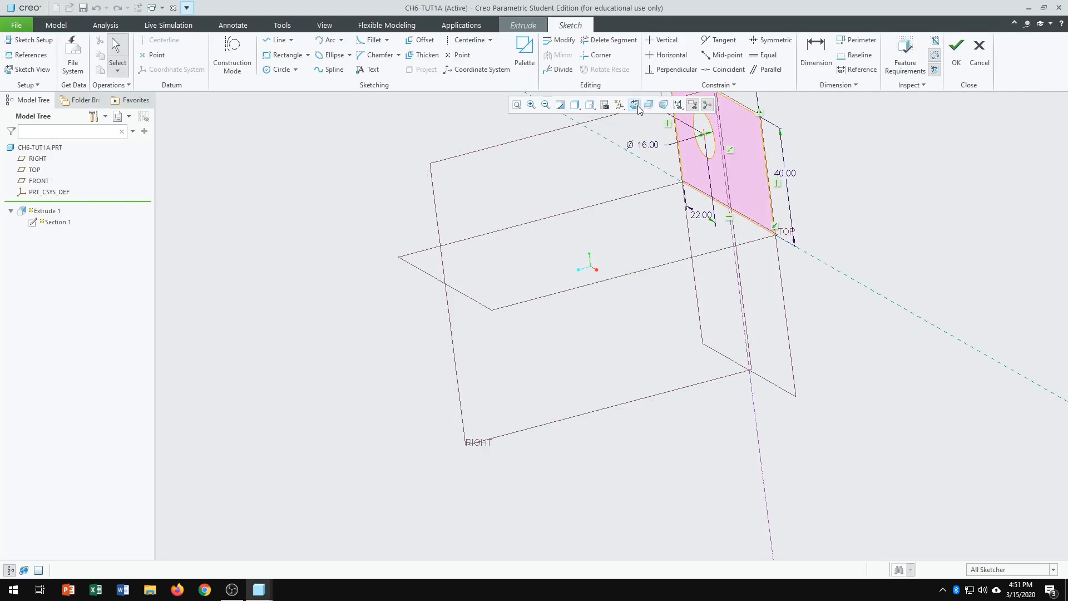
click(638, 106)
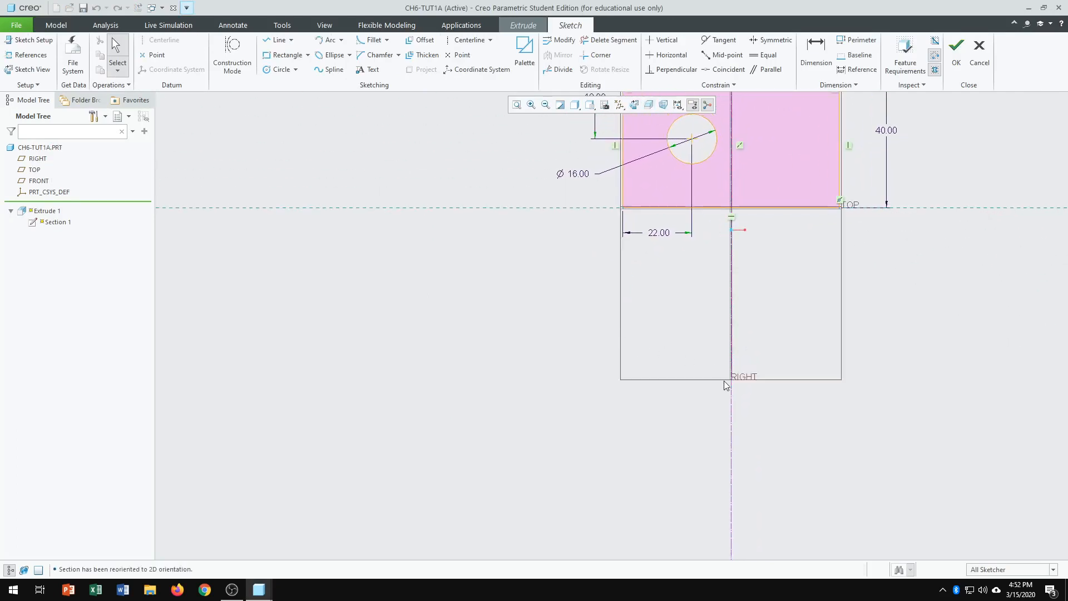
scroll(744, 346, up, 3)
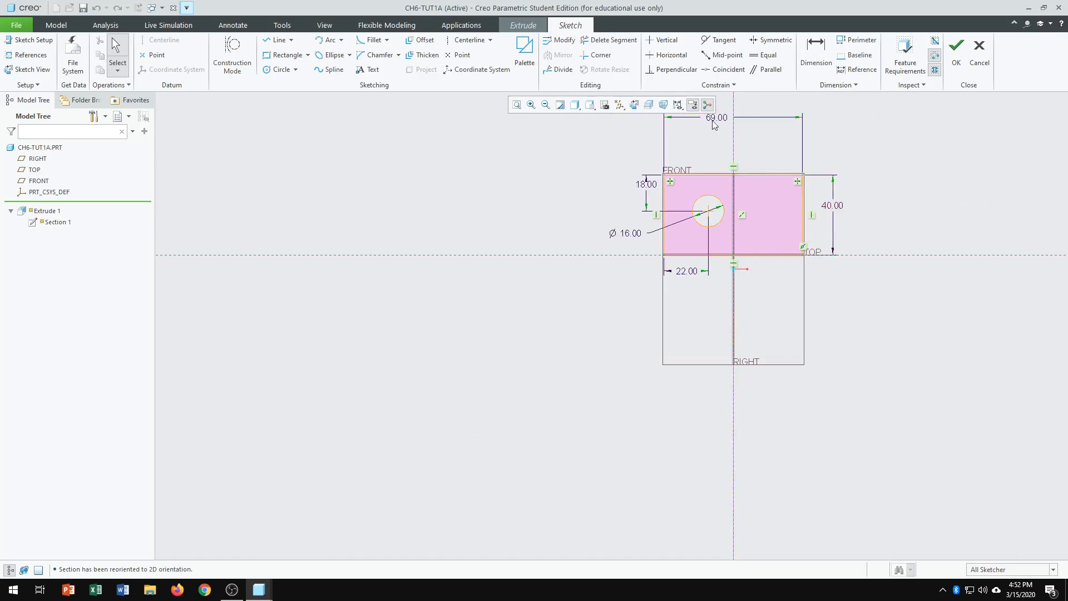
click(619, 105)
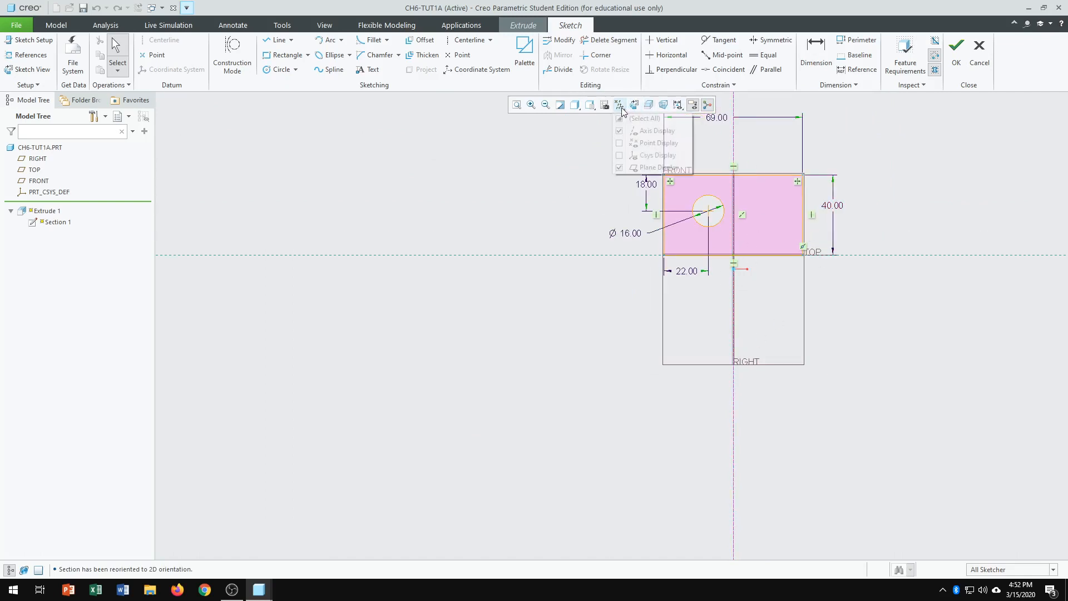
click(640, 167)
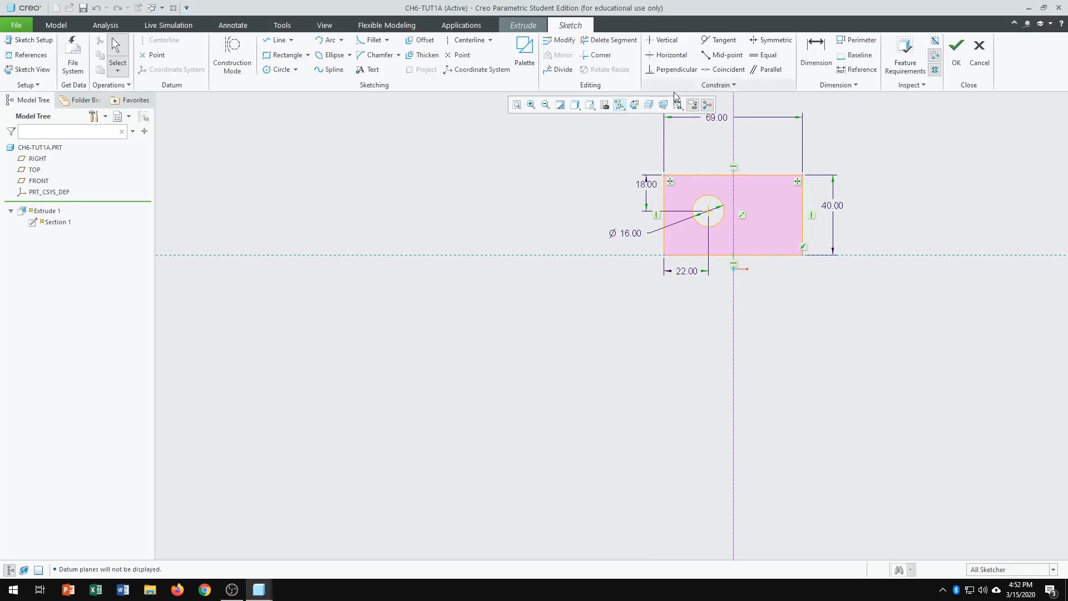
Step: Dimension the plate's left edge 50 from the vertical reference, deleting the conflicting Symmetric constraint
click(817, 52)
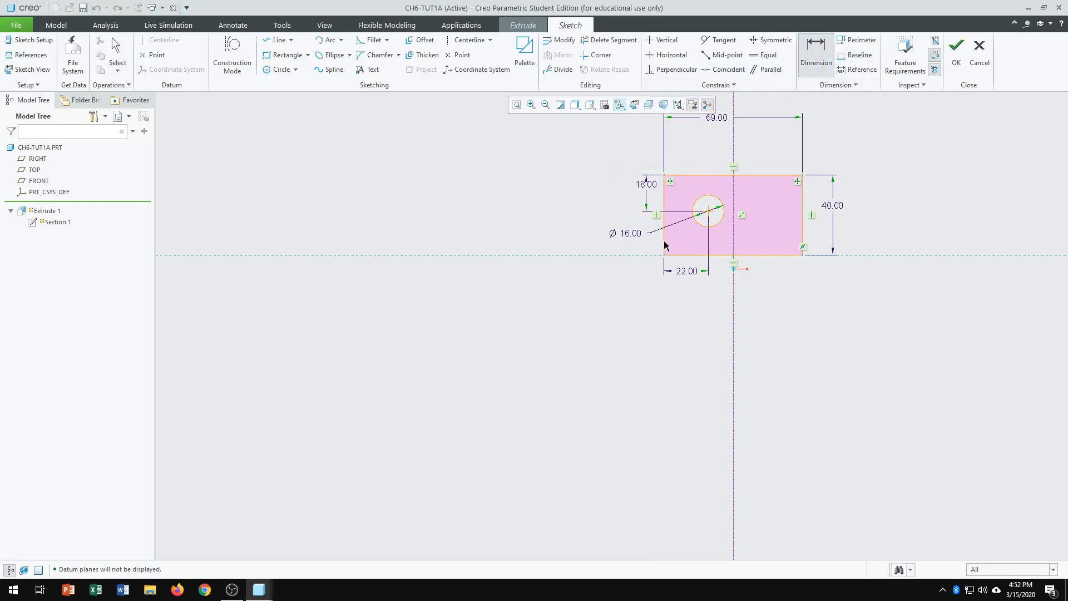
click(733, 317)
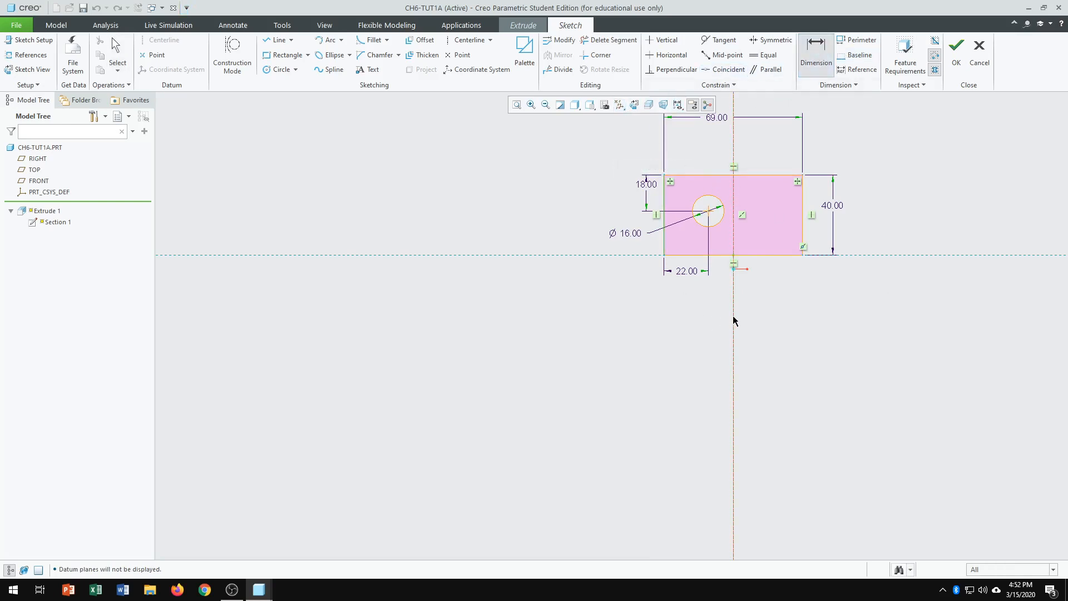
middle_click(707, 304)
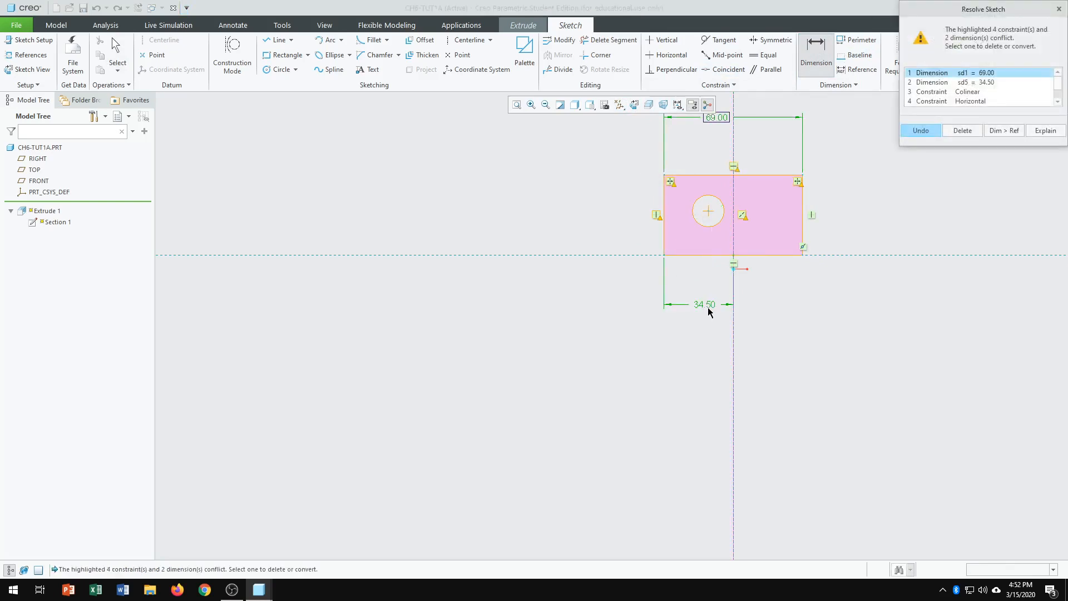
click(1058, 102)
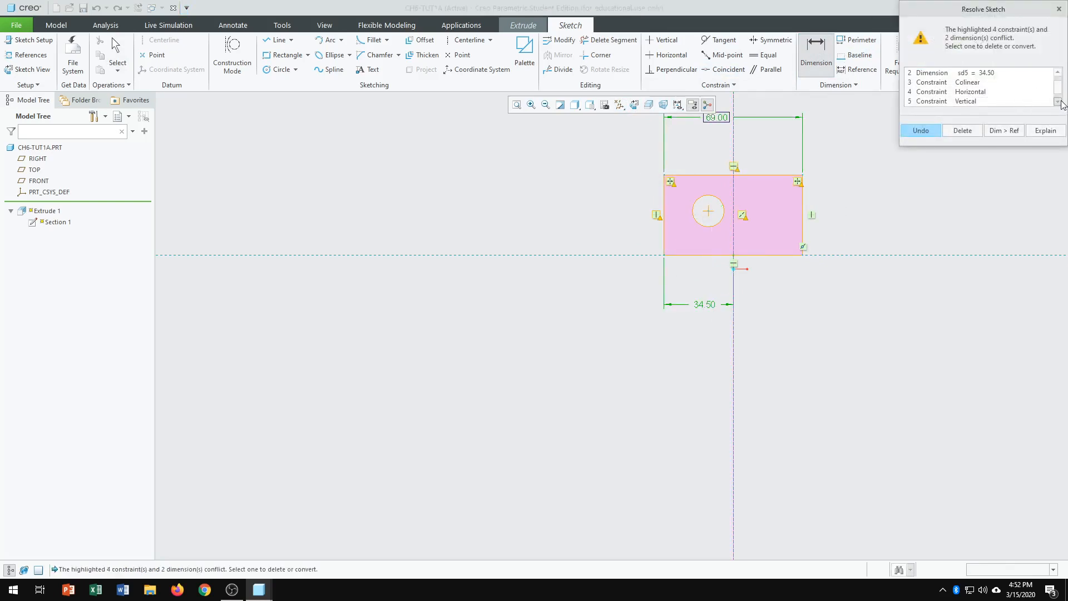
click(1058, 102)
click(984, 102)
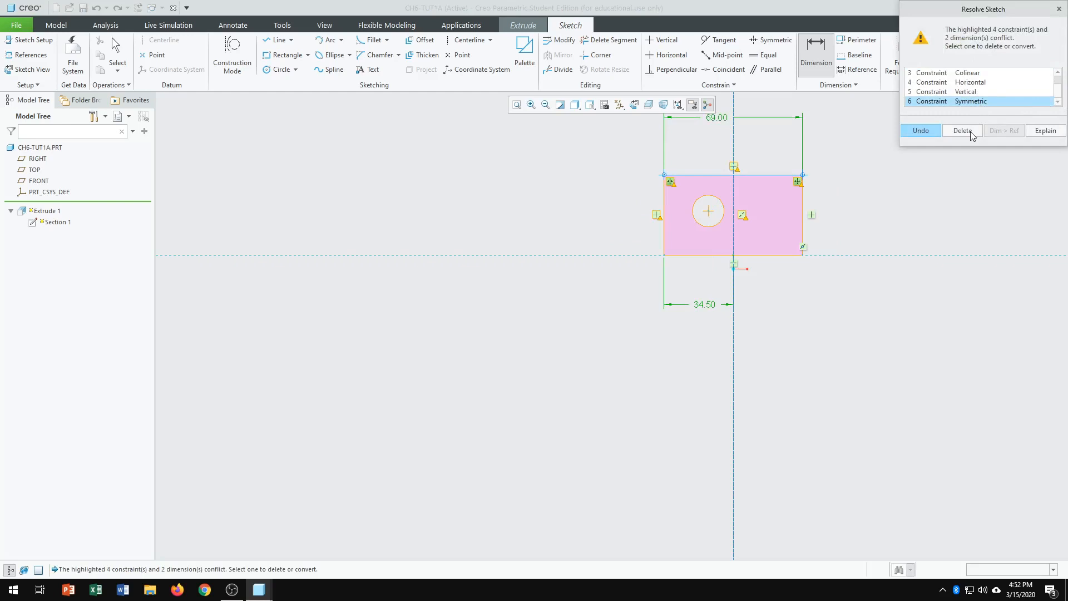
click(972, 132)
text(50)
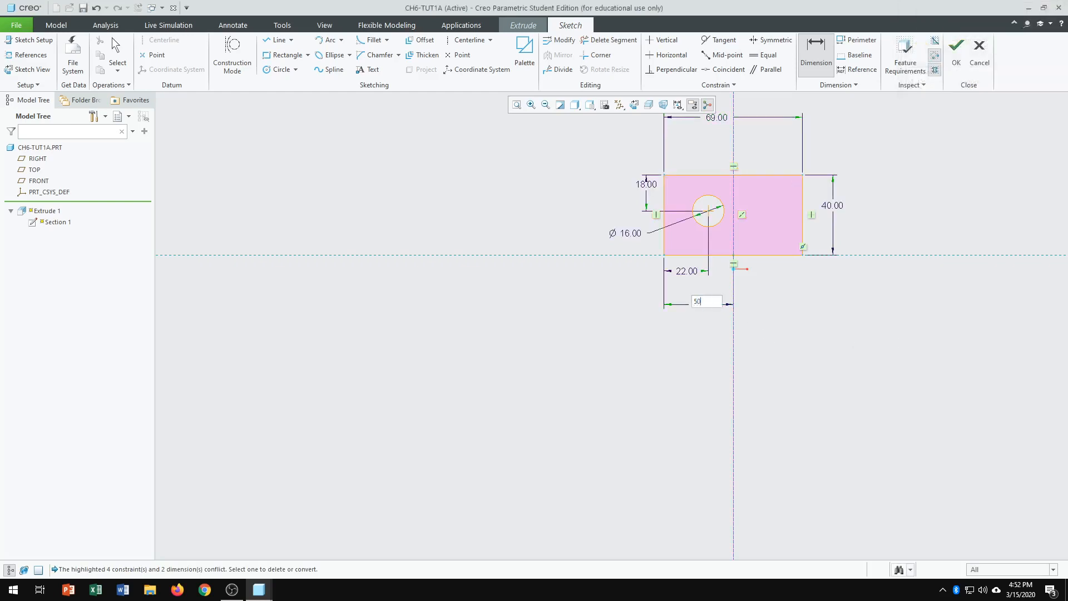
key(Return)
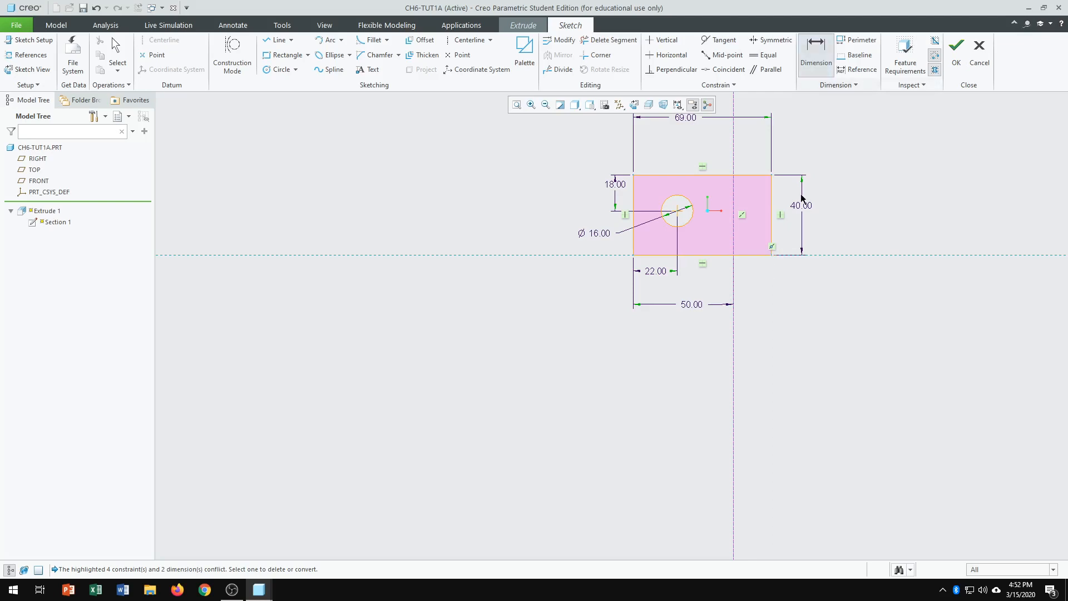
Step: Try to dimension the plate's bottom edge and the distance from its right edge to the vertical reference
click(753, 256)
middle_click(756, 294)
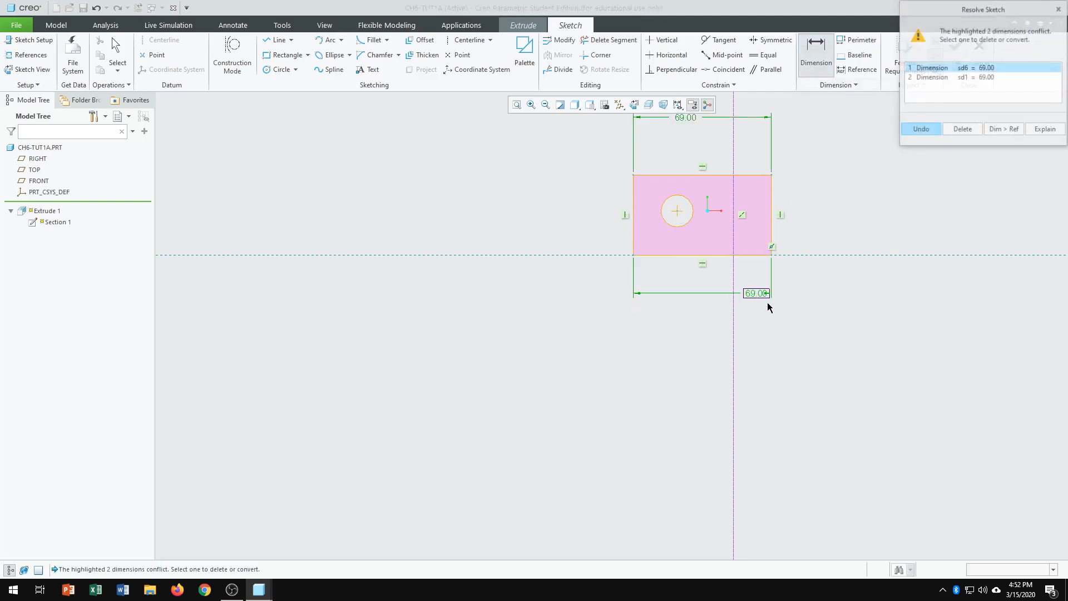
click(929, 129)
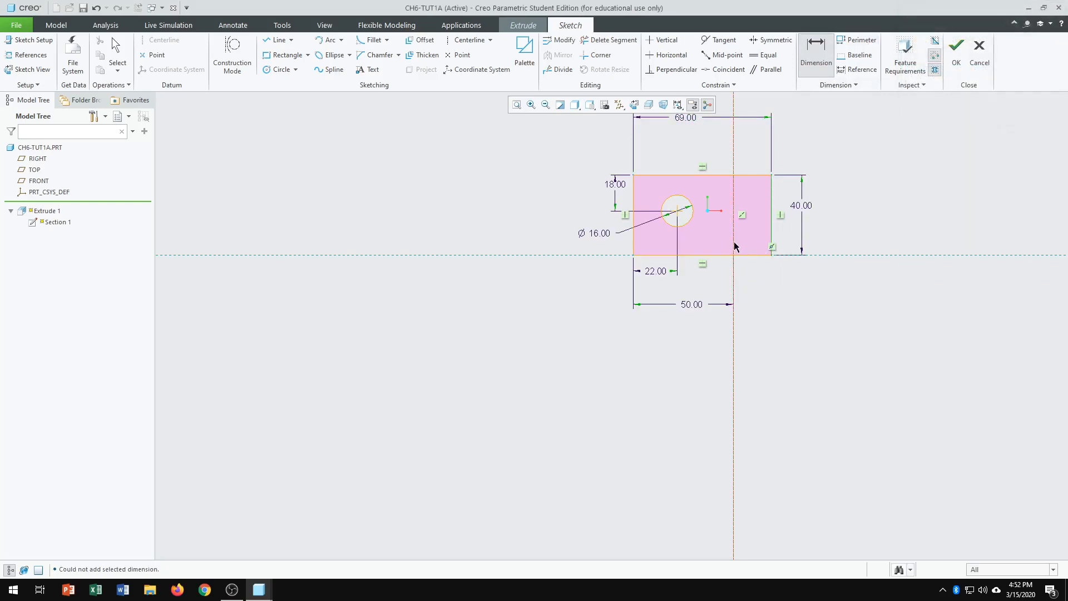
middle_click(760, 303)
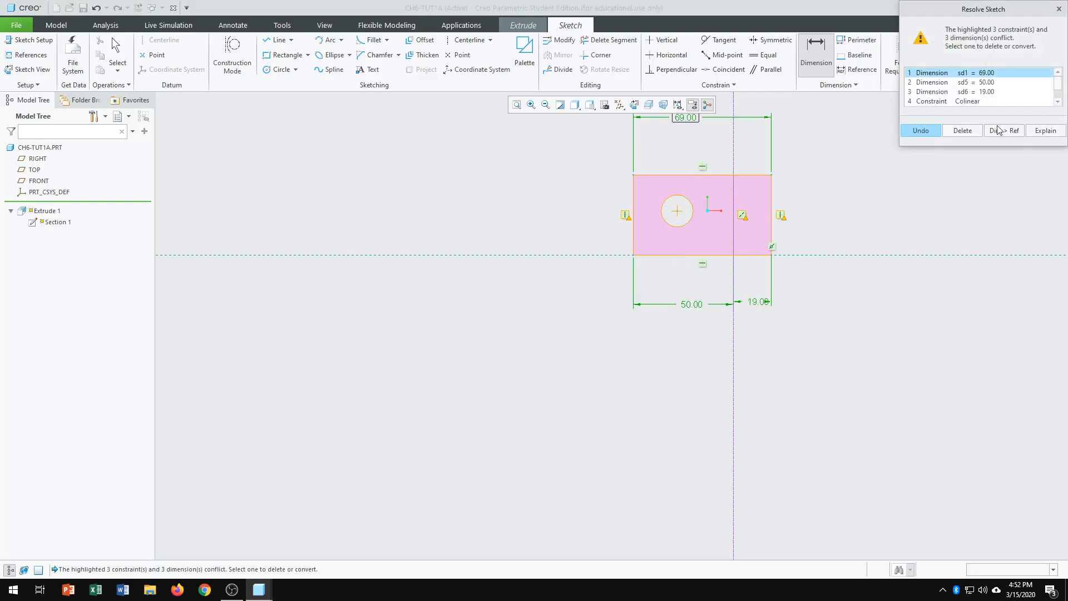
click(923, 134)
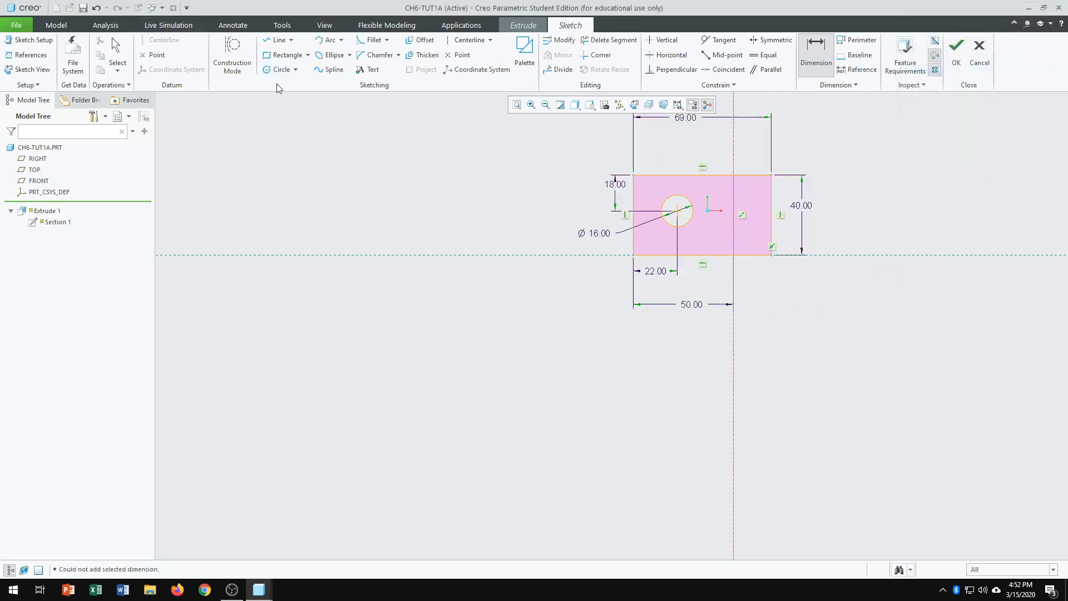
Step: Accept the edited section and the redefined plate extrusion, and display the datum planes again
click(953, 55)
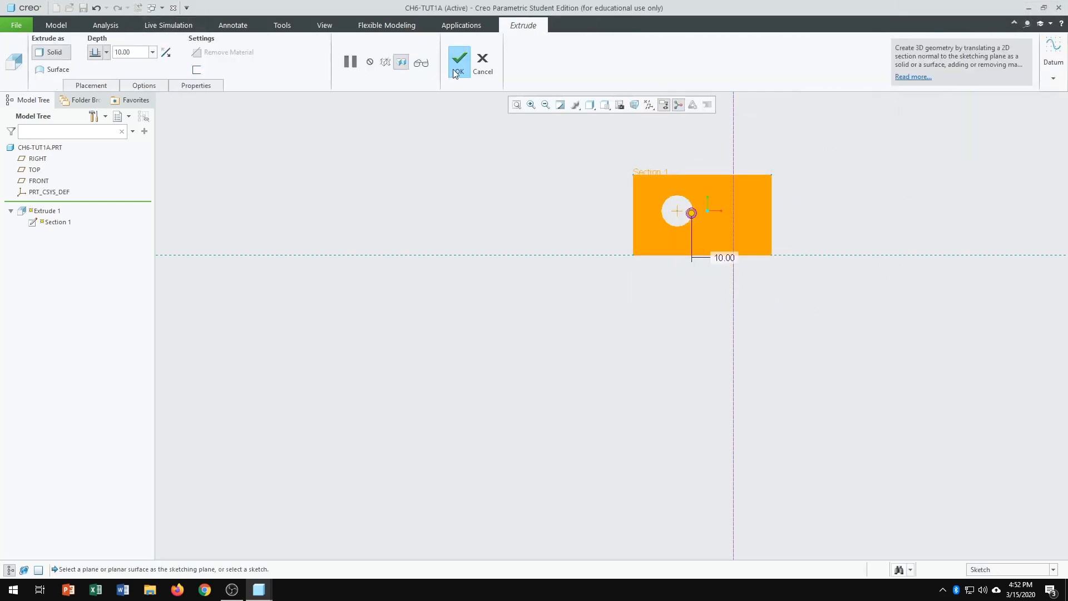
click(457, 60)
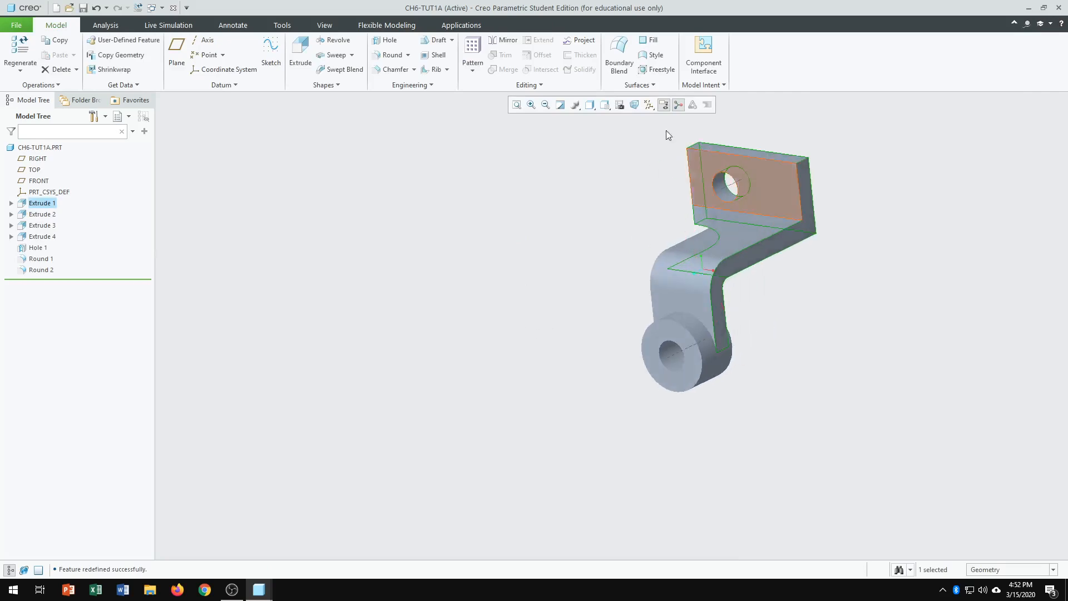
click(646, 107)
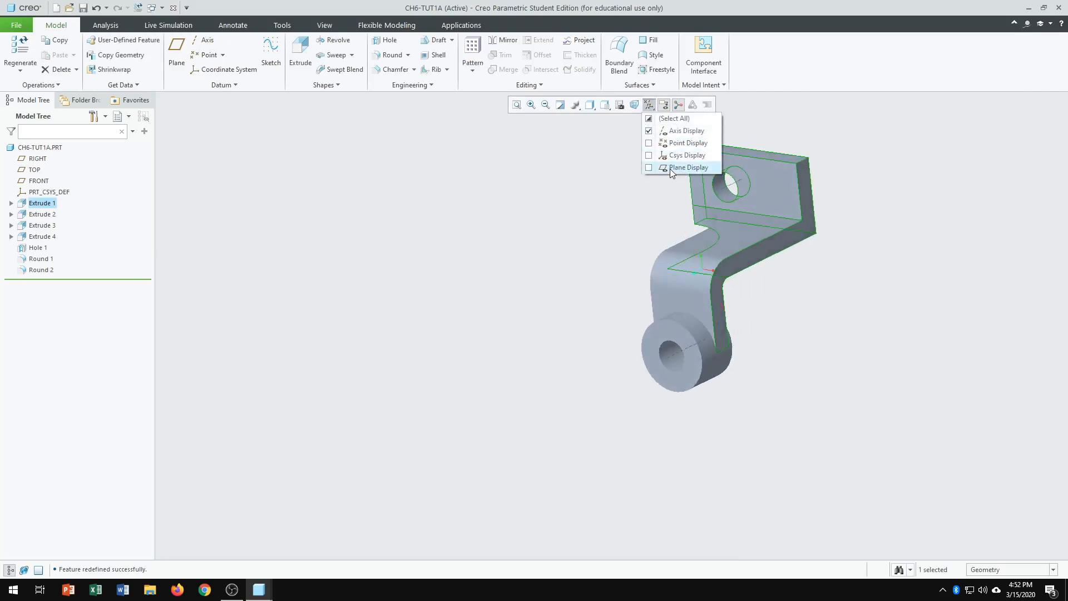
click(670, 168)
mouse_move(913, 328)
middle_down()
mouse_move(868, 336)
mouse_move(889, 328)
middle_up()
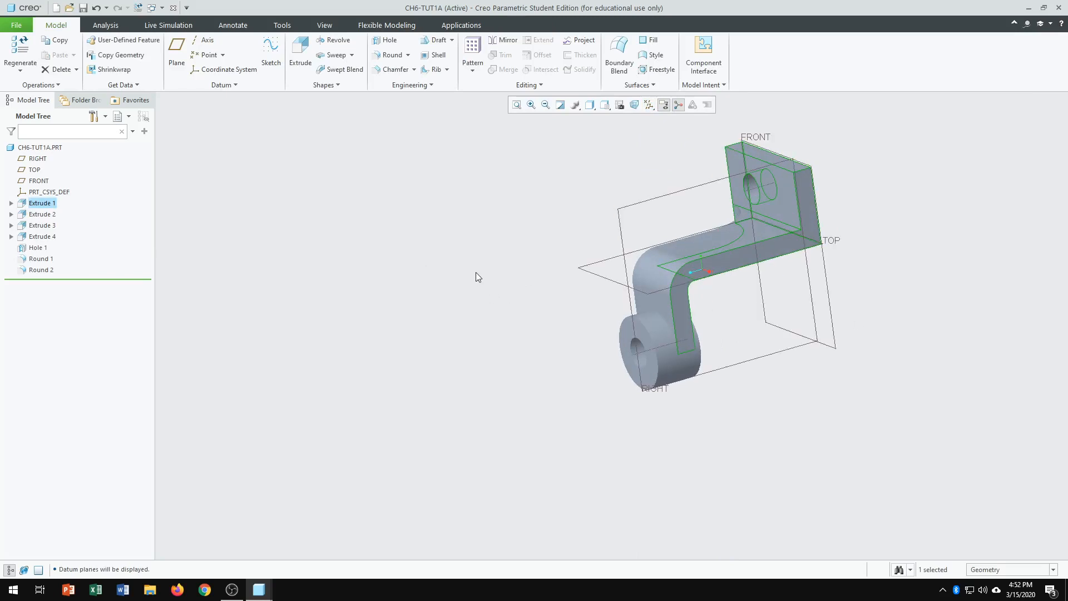
Step: Highlight Extrude 2, Extrude 3, Extrude 4, Round 1 and Round 2 in turn to review their geometry on the bracket
click(46, 217)
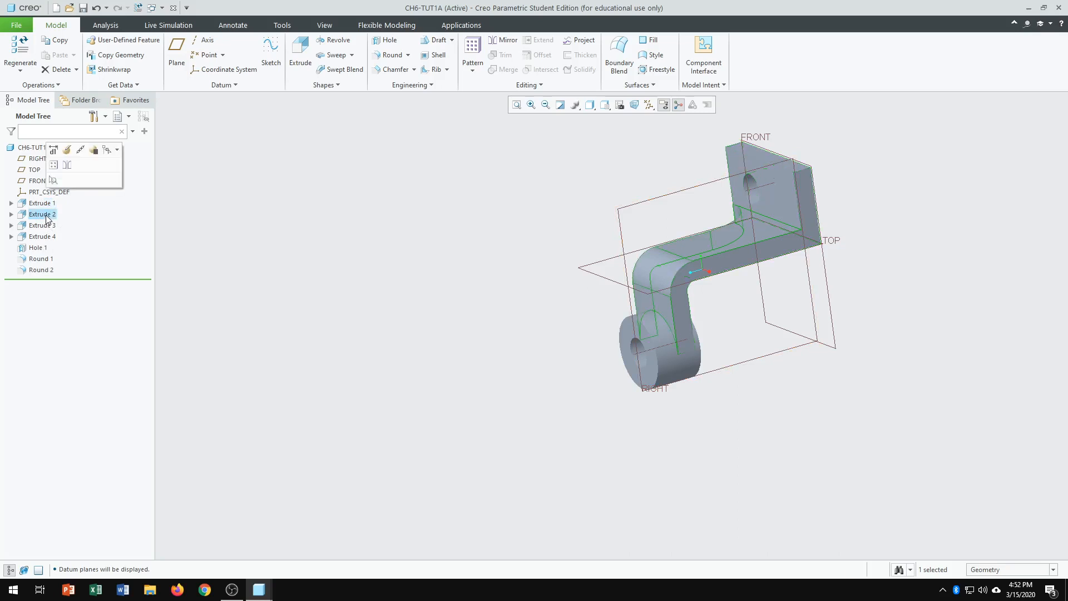
click(47, 226)
click(46, 238)
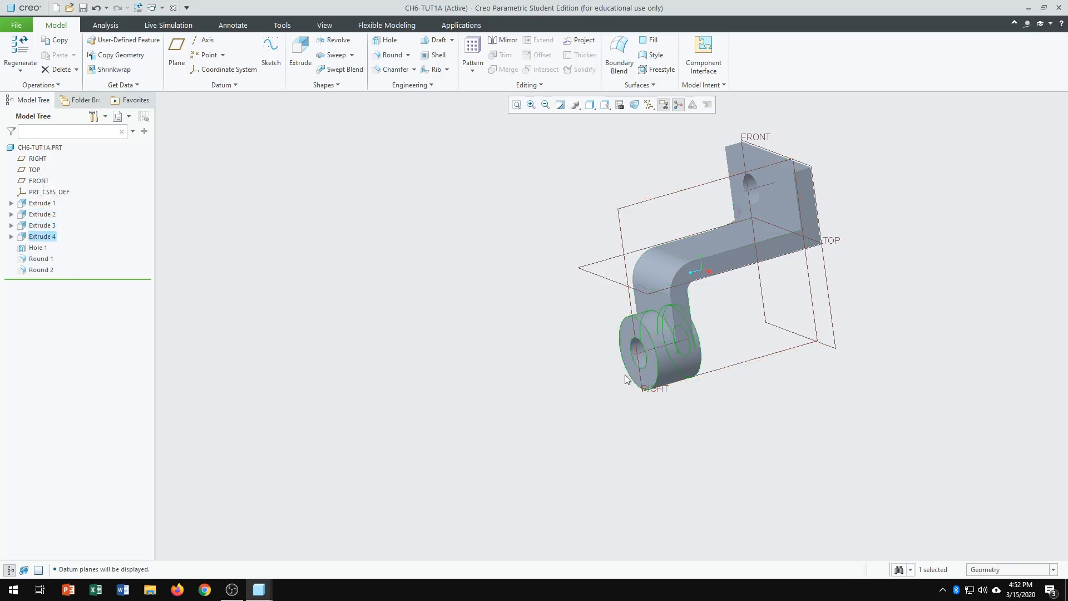
click(33, 259)
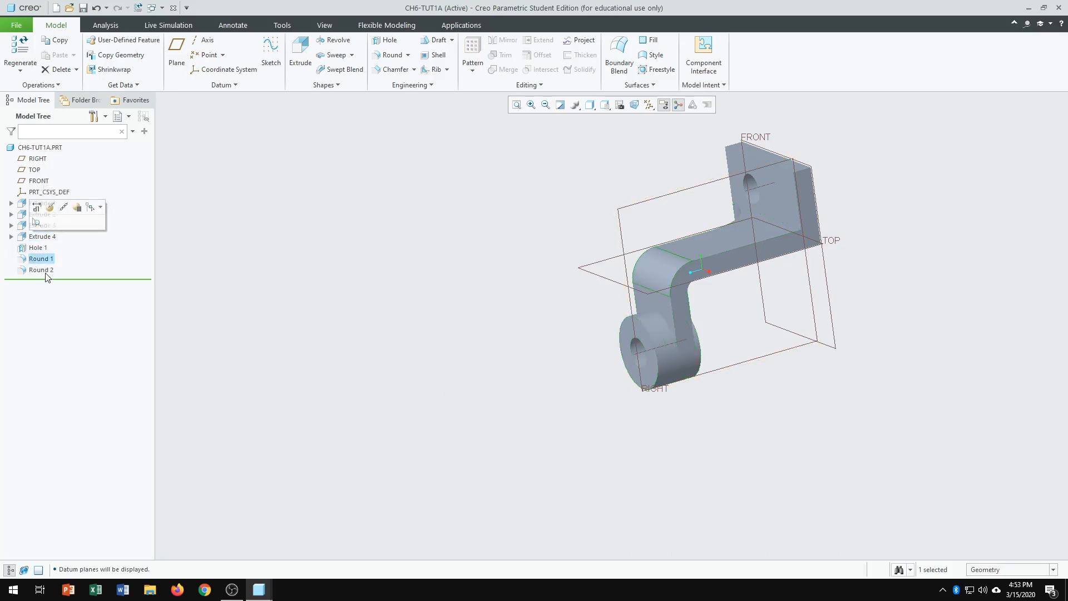
click(45, 271)
click(235, 301)
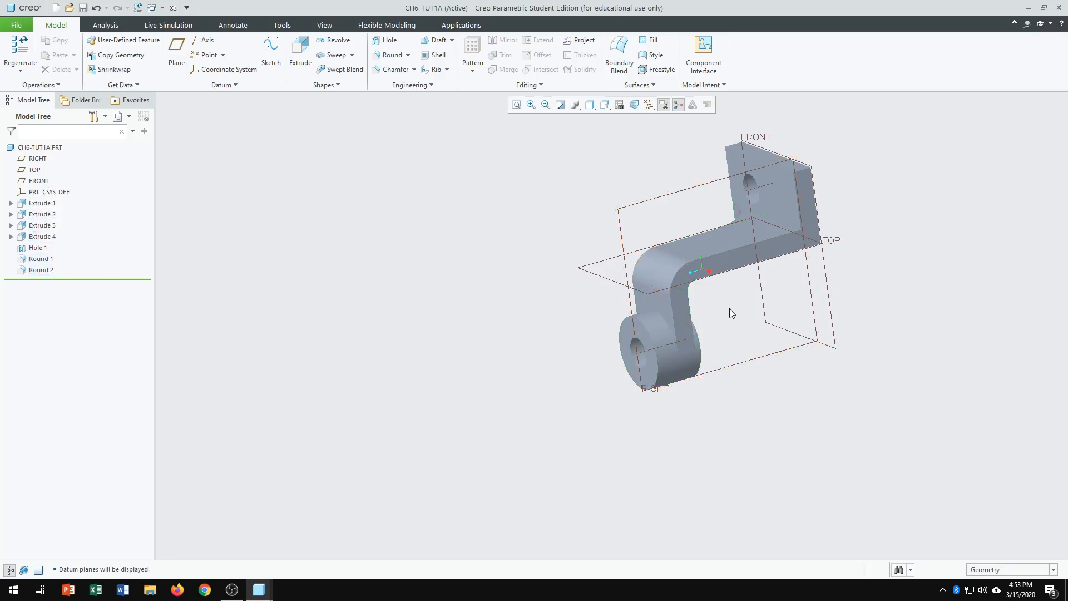
scroll(732, 314, down, 3)
scroll(725, 330, up, 2)
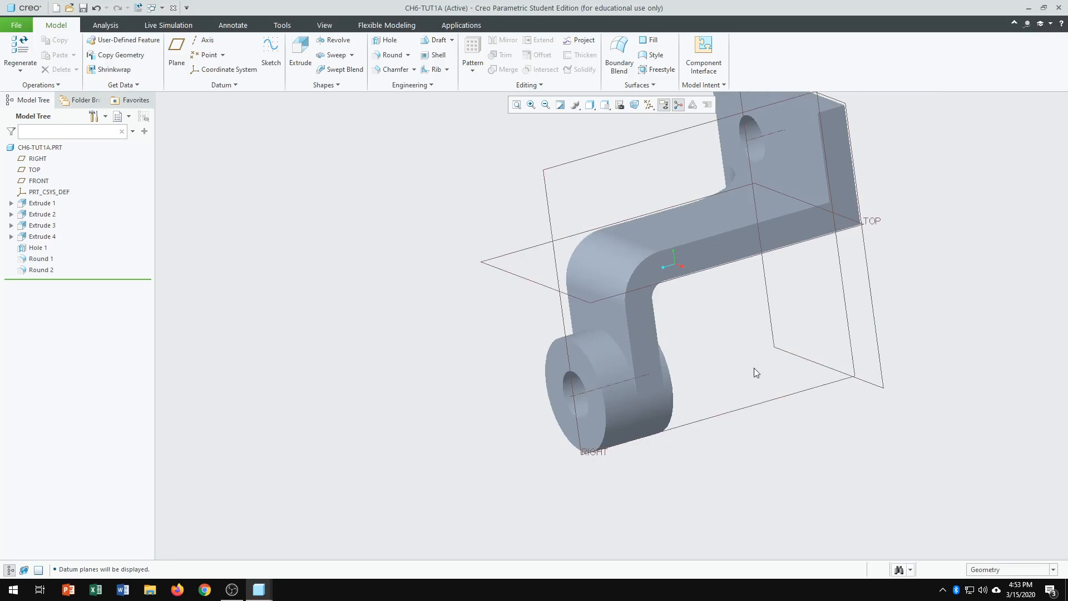
scroll(734, 388, up, 2)
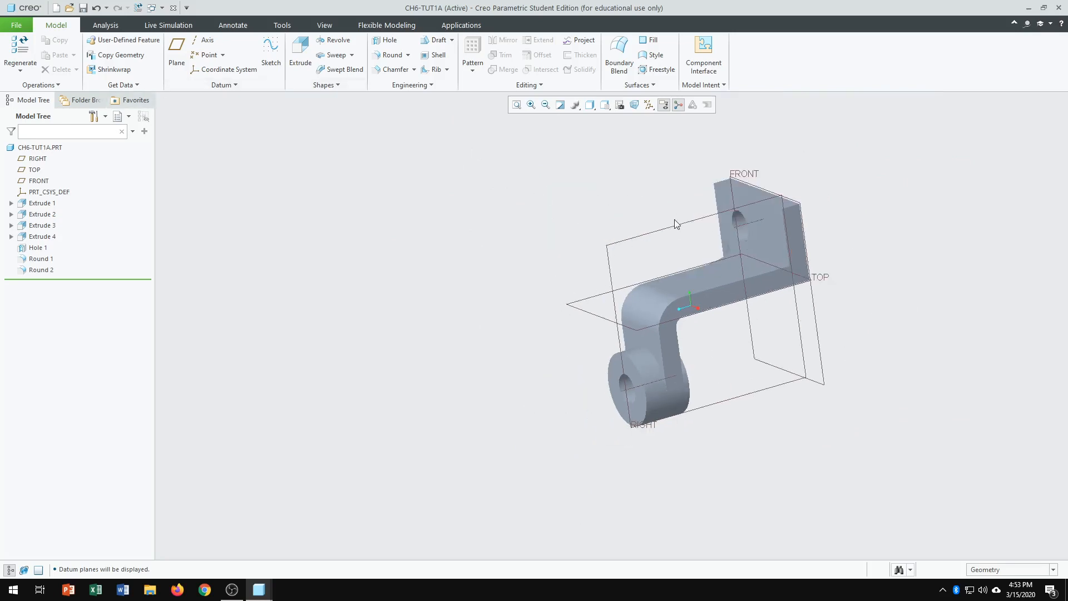
Step: Start a Profile Rib sketch on the RIGHT datum plane and orient the section view parallel to the screen
click(660, 234)
middle_drag(848, 423, 803, 432)
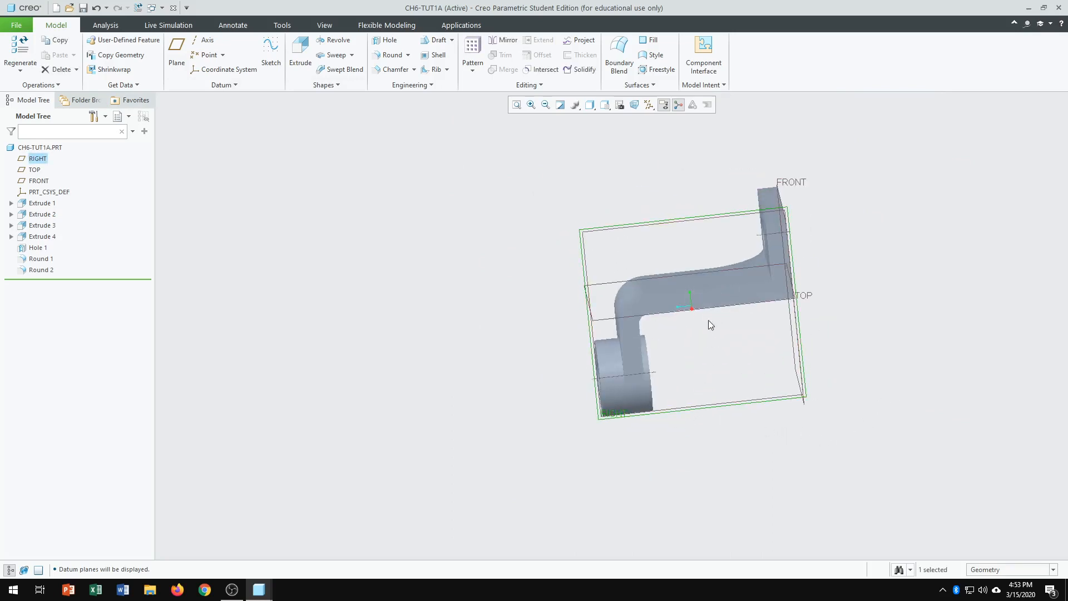
click(447, 70)
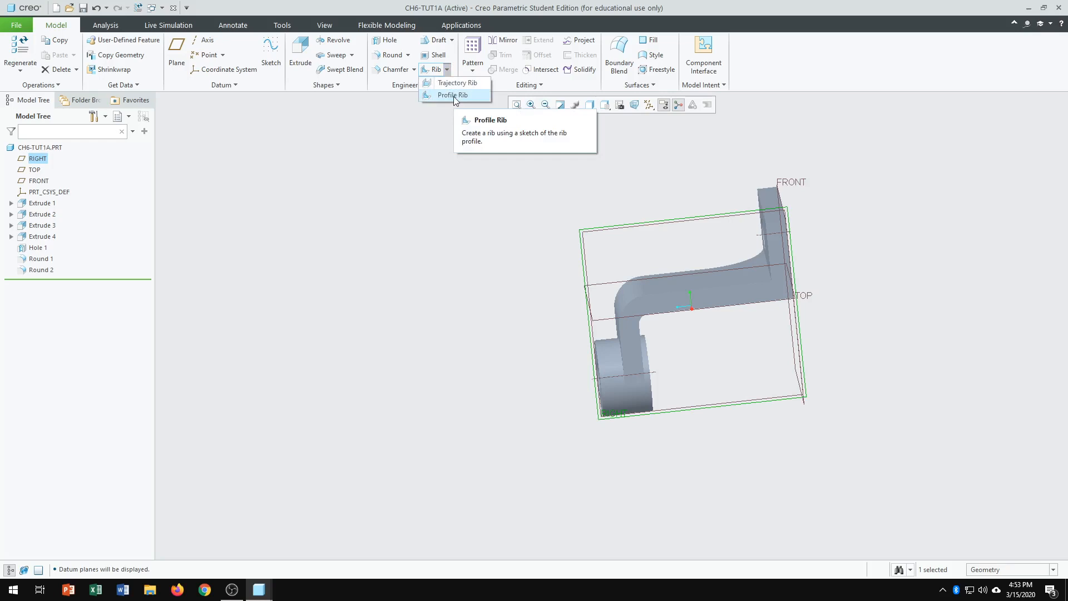
click(453, 95)
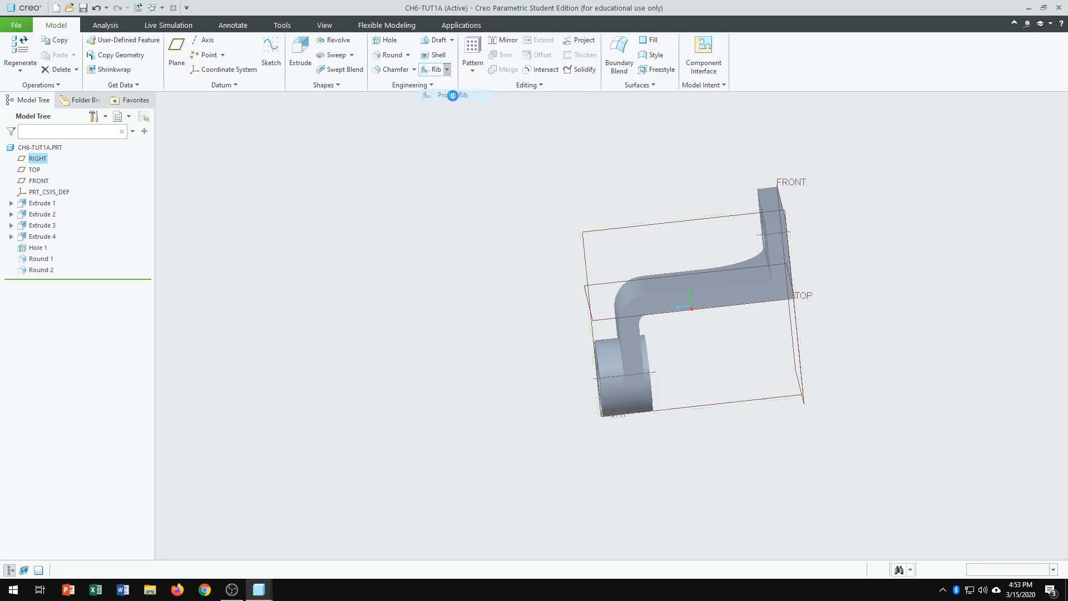
click(639, 106)
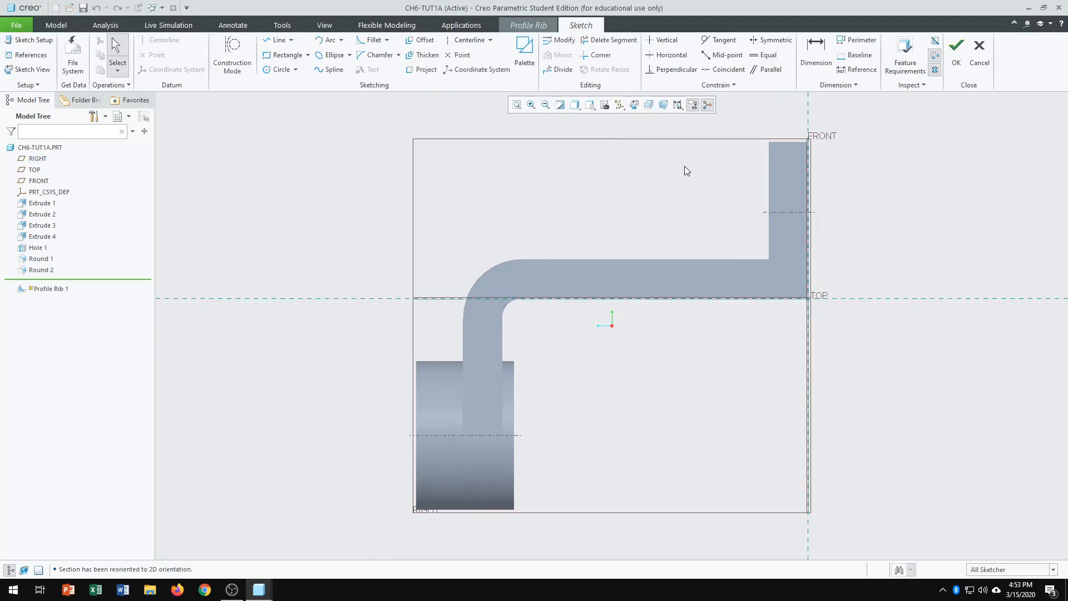
Step: Hide the datum planes and axes and set the display style to No Hidden
click(621, 105)
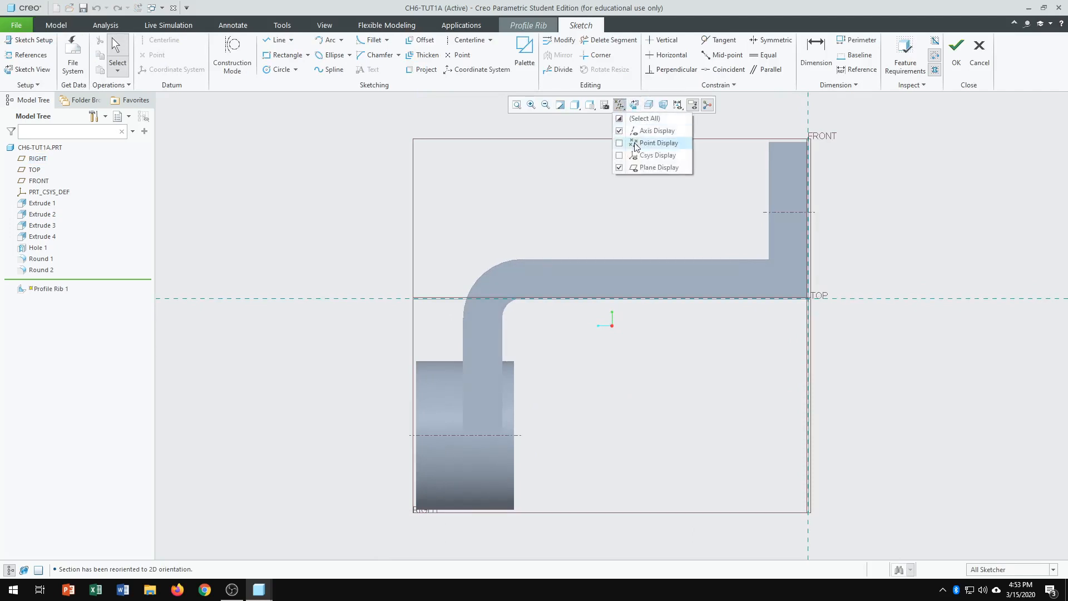
click(638, 167)
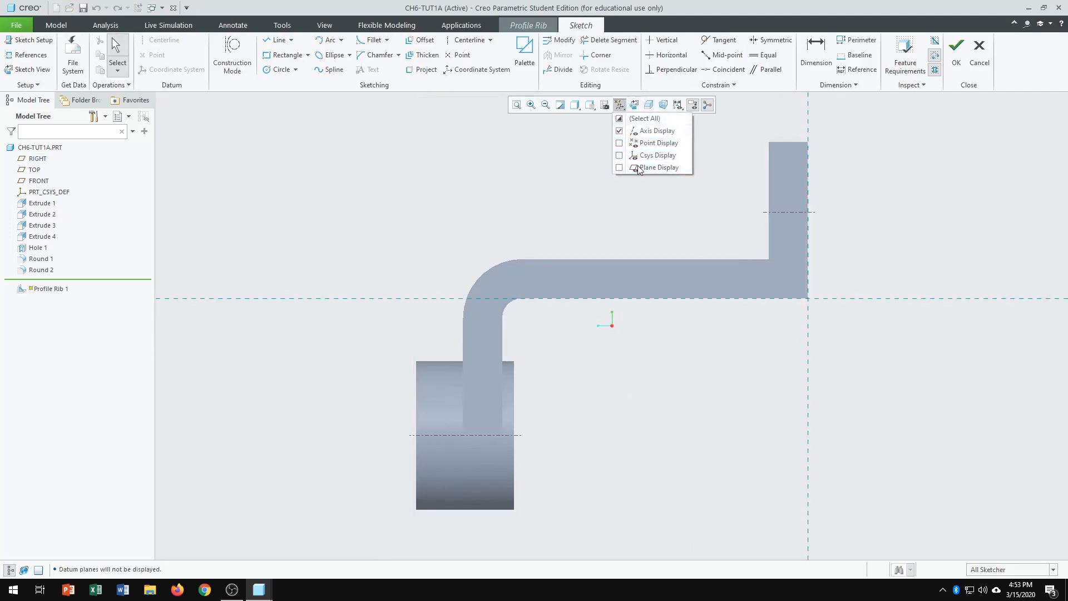
click(638, 132)
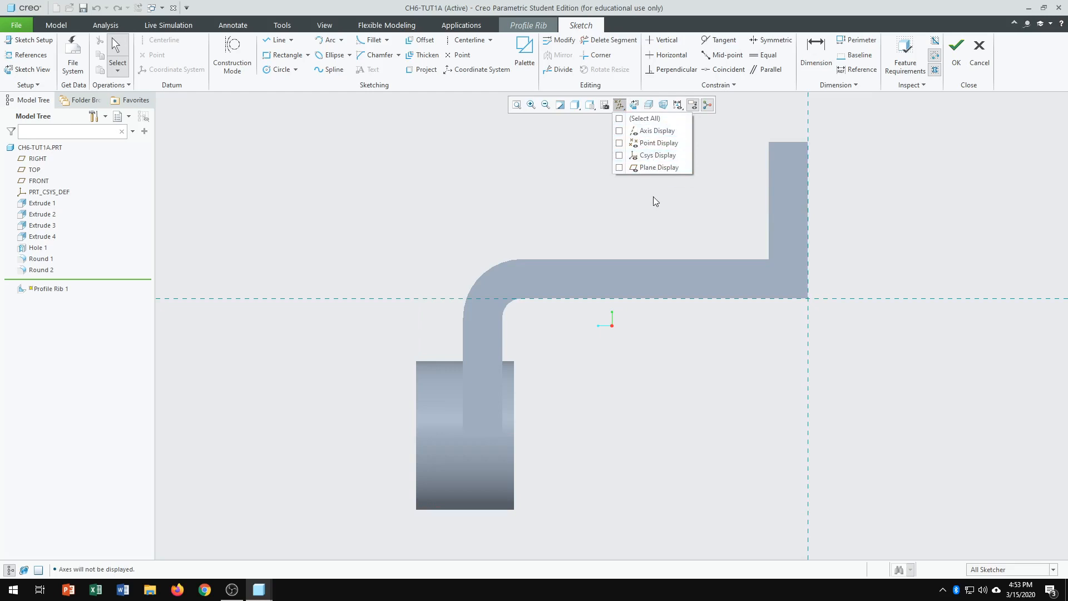
click(576, 106)
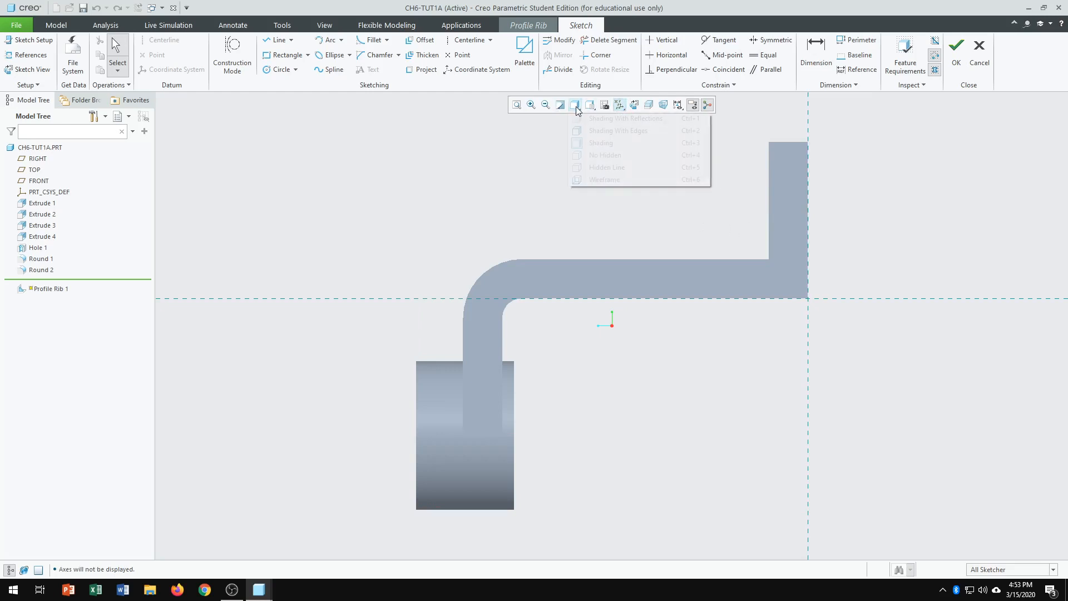
click(594, 156)
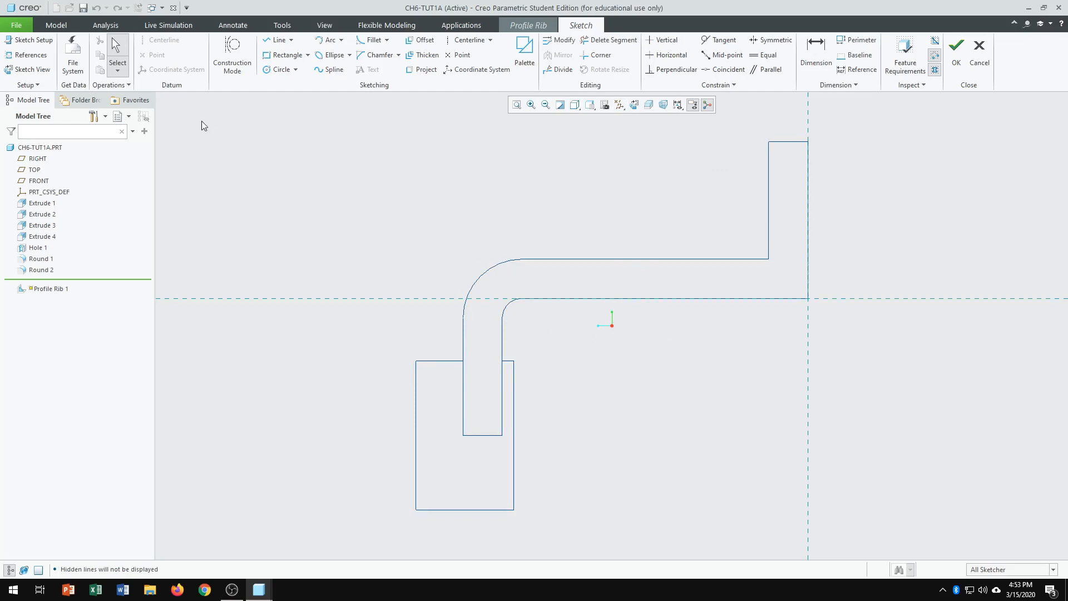
Step: Add the plate's upper edge and inner face, the boss's upper silhouette, and the arm's outer and upper faces as sketch references
click(38, 55)
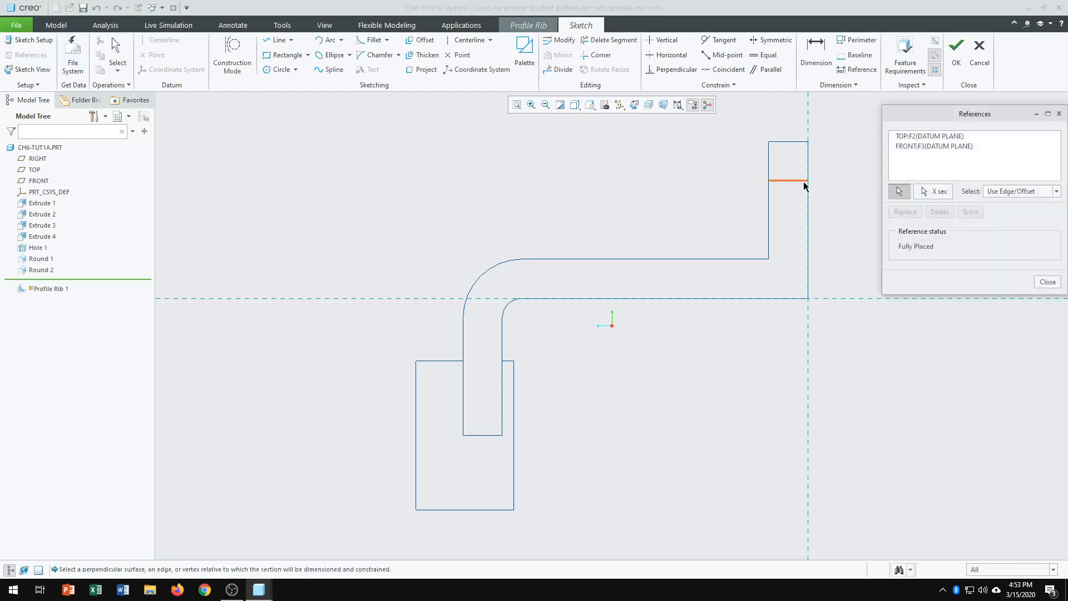
click(793, 143)
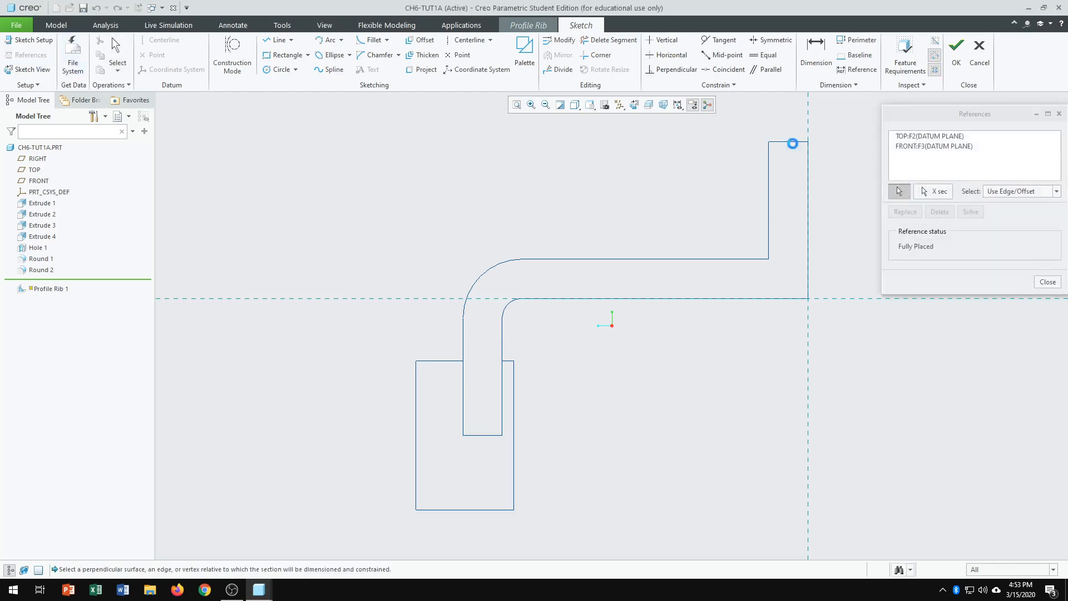
click(770, 190)
click(452, 361)
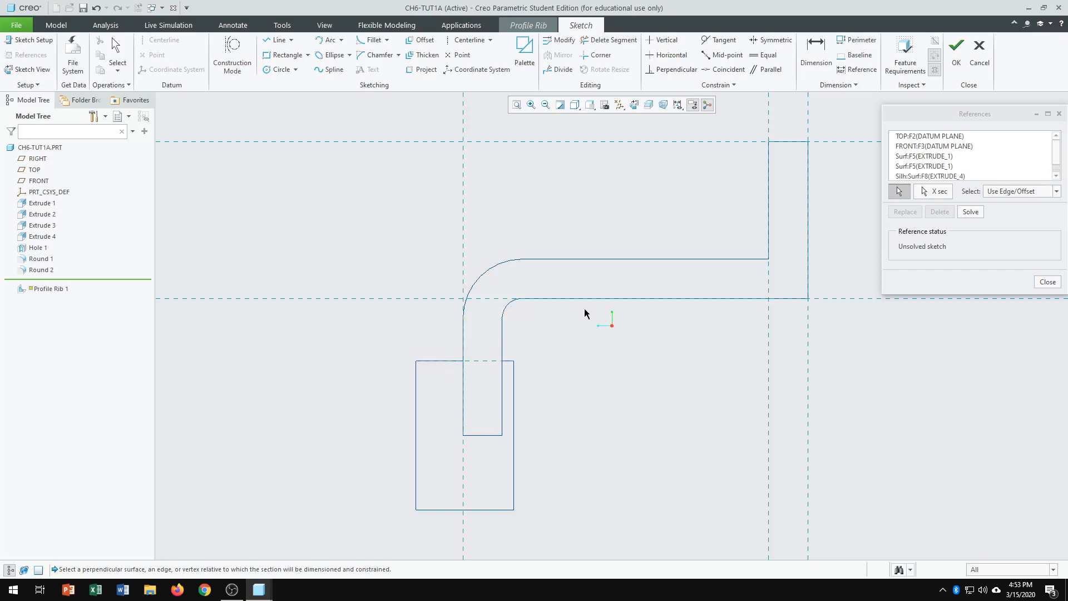
click(661, 259)
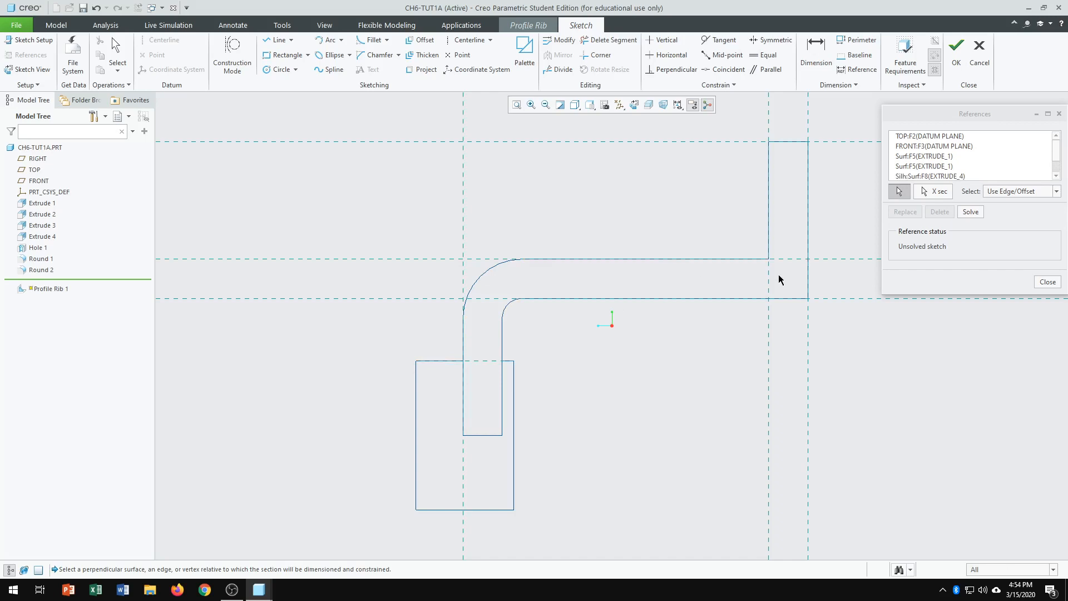
click(969, 213)
click(1048, 282)
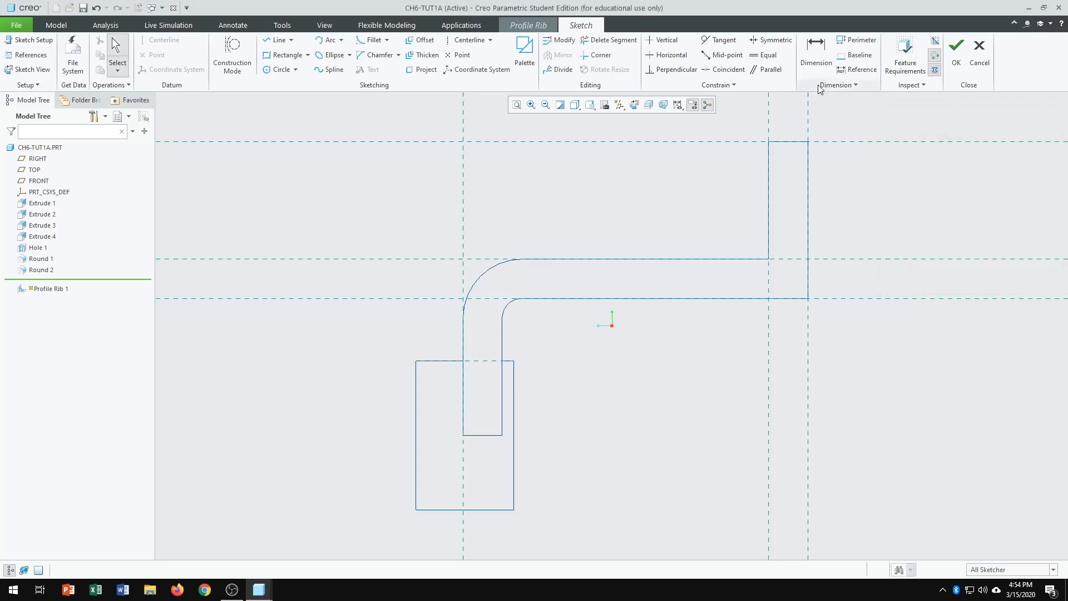
Step: Offset the arm's upper edge by -10 and the outer bend arc by 10, both away from the arm
click(429, 47)
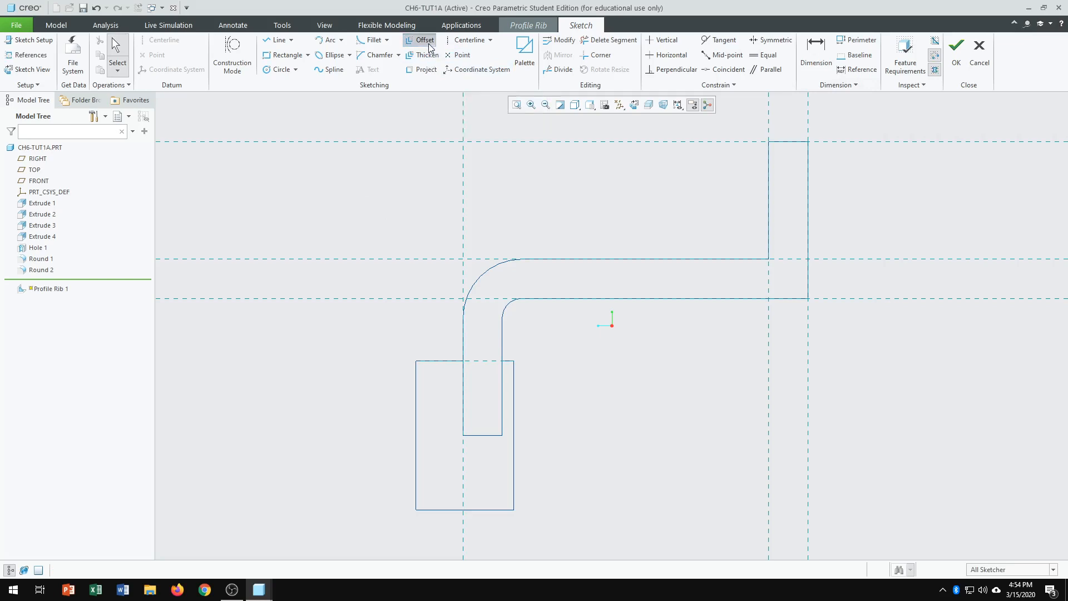
click(630, 260)
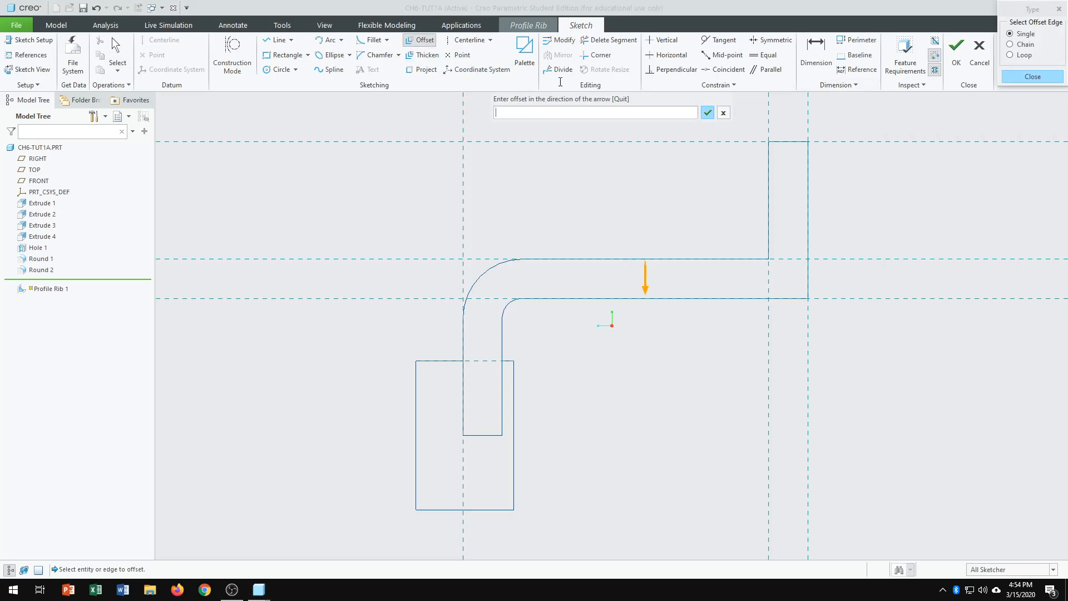
text(-10)
key(Return)
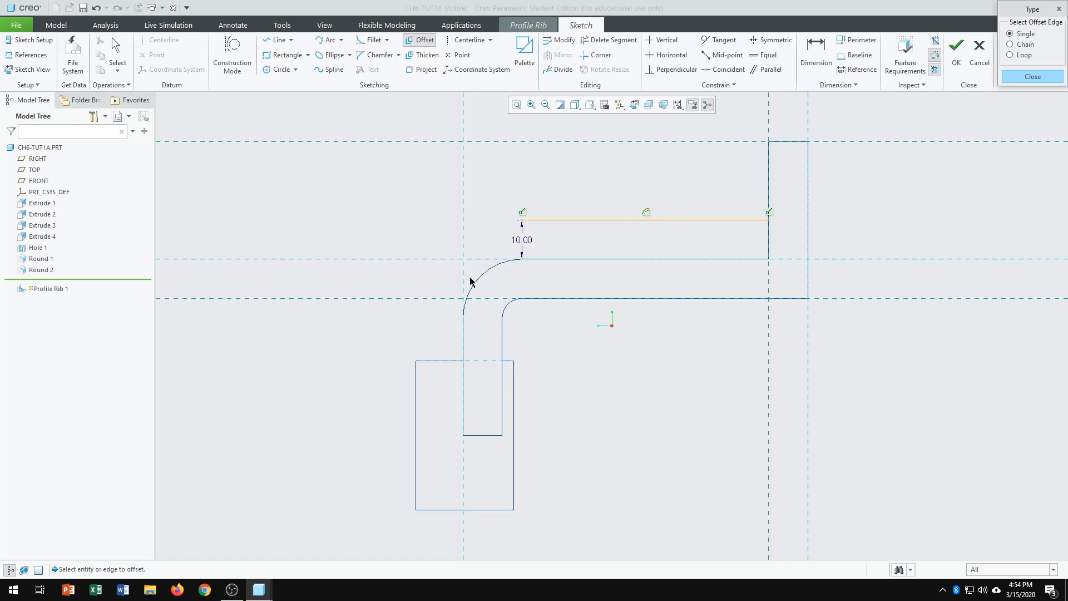
click(493, 276)
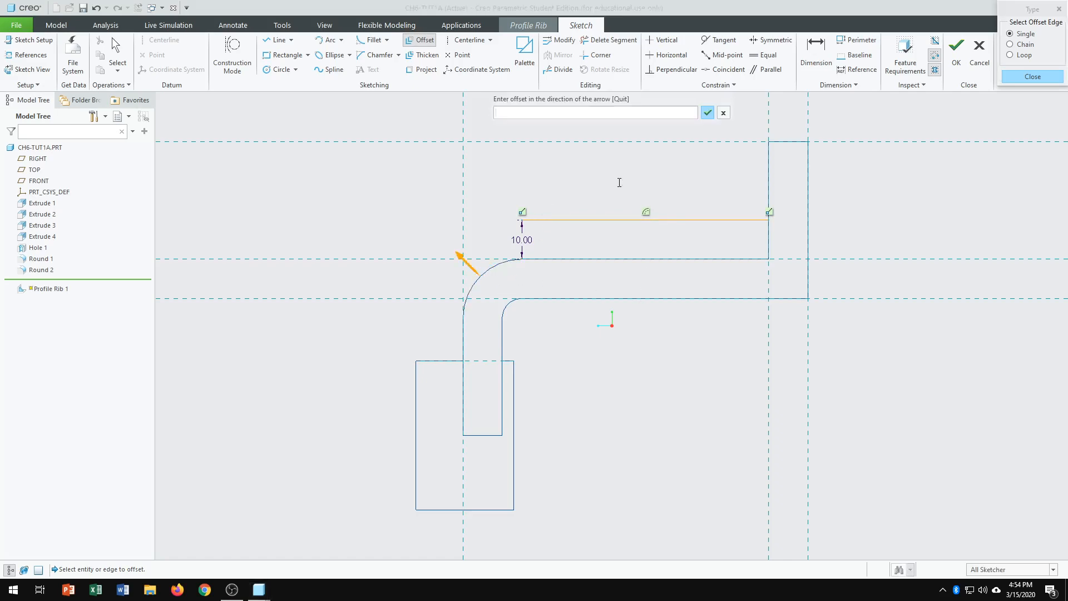
text(10)
key(Return)
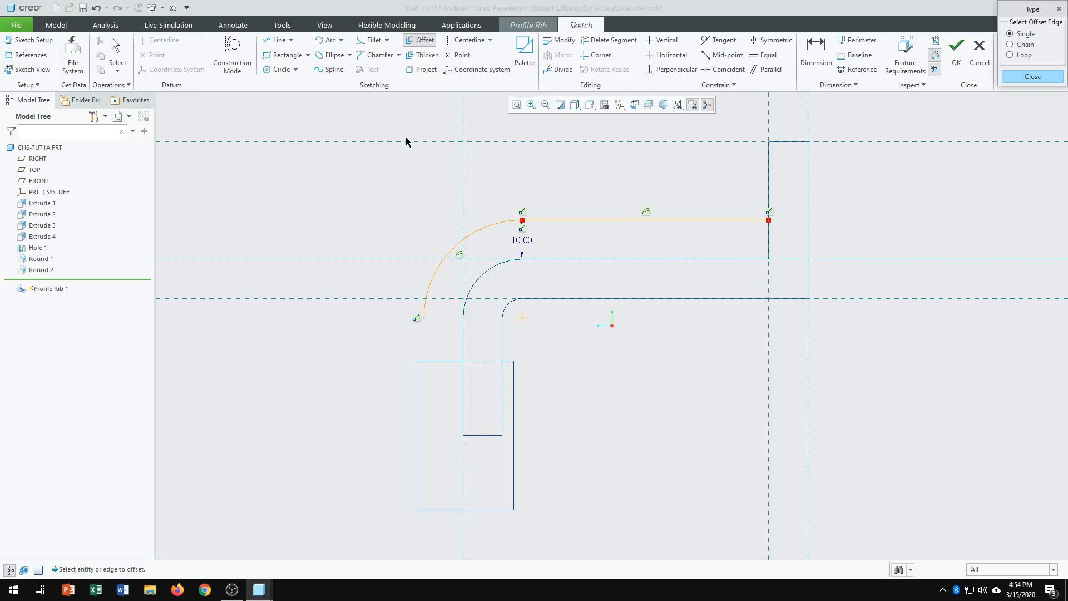
Step: Sketch a vertical line from the offset arc's end to the boss's upper edge and a horizontal line about 40 long along that edge
click(280, 40)
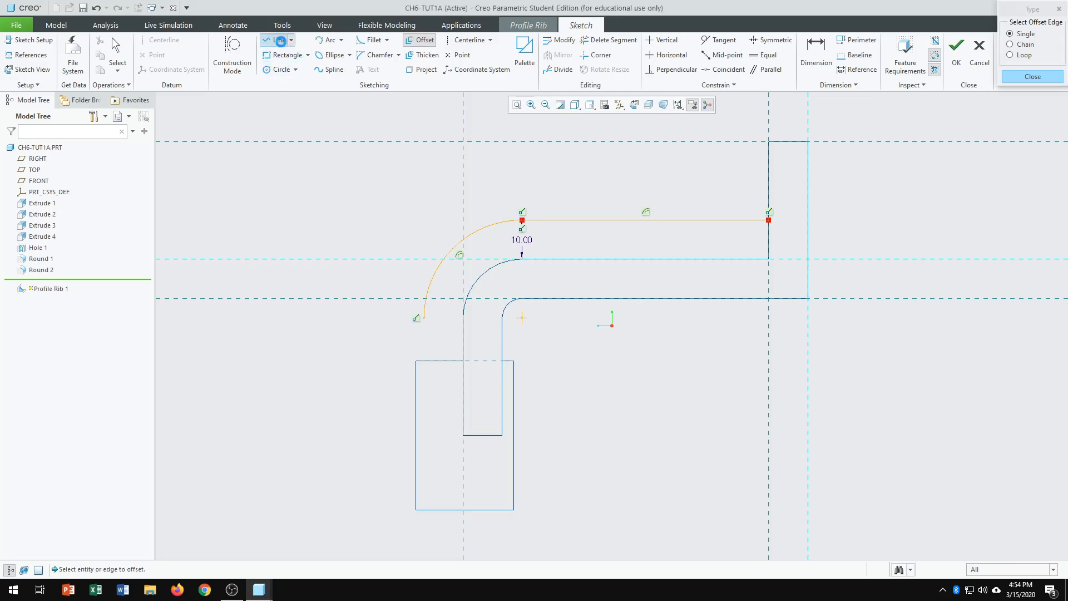
click(424, 318)
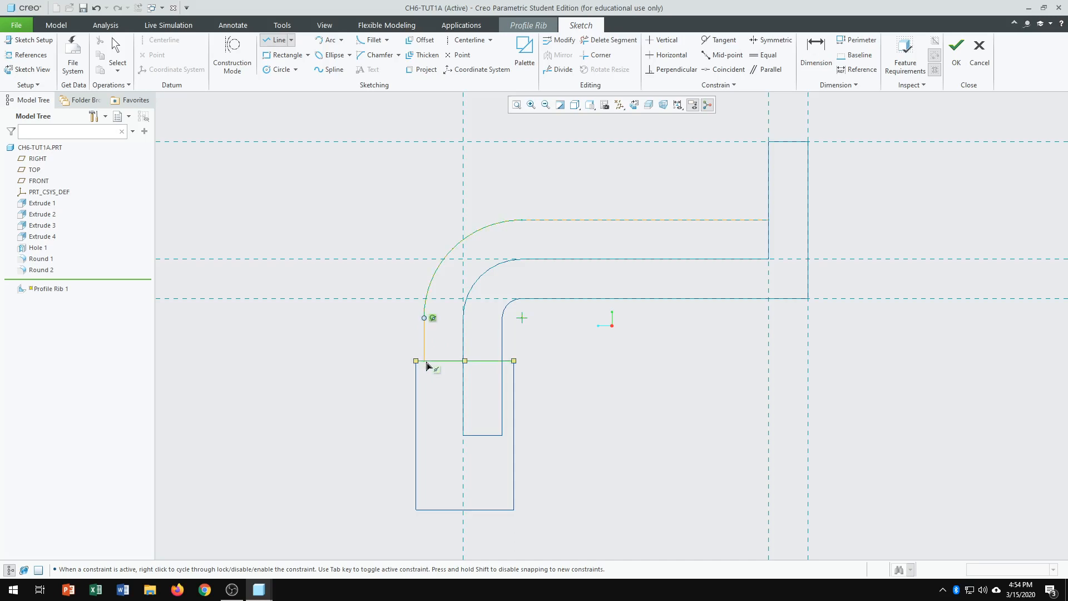
click(425, 361)
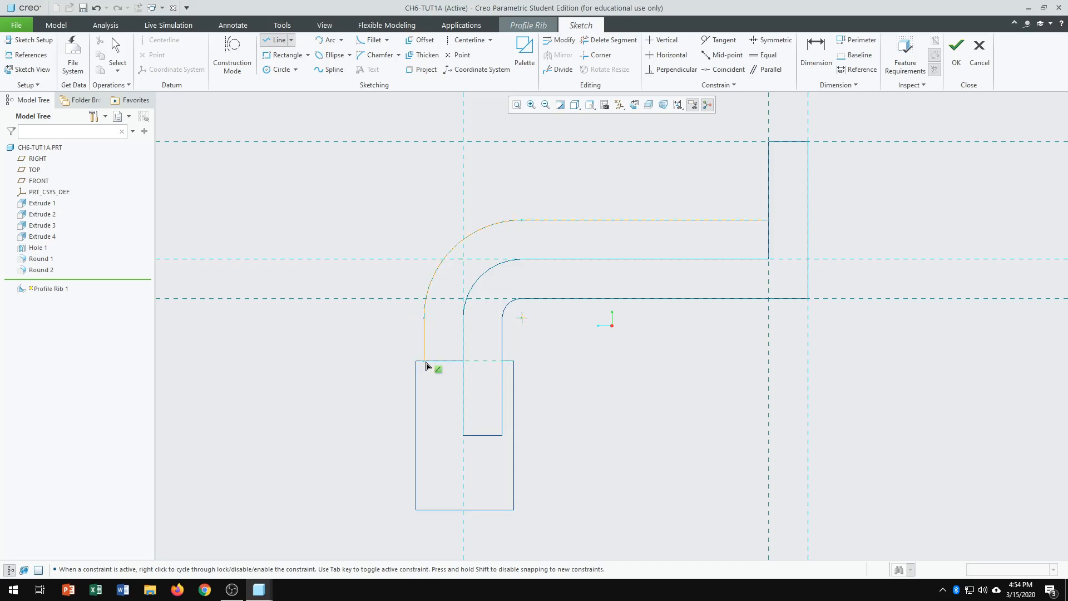
click(580, 362)
middle_click(652, 363)
middle_click(651, 363)
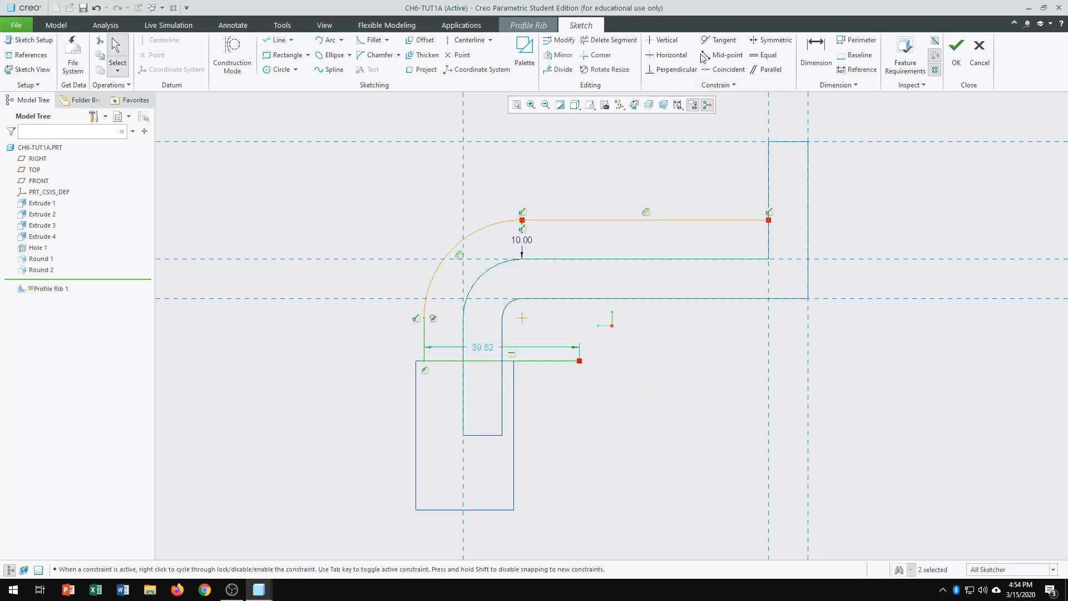
Step: Trim the horizontal line on the boss back to the arm's outer face
click(610, 40)
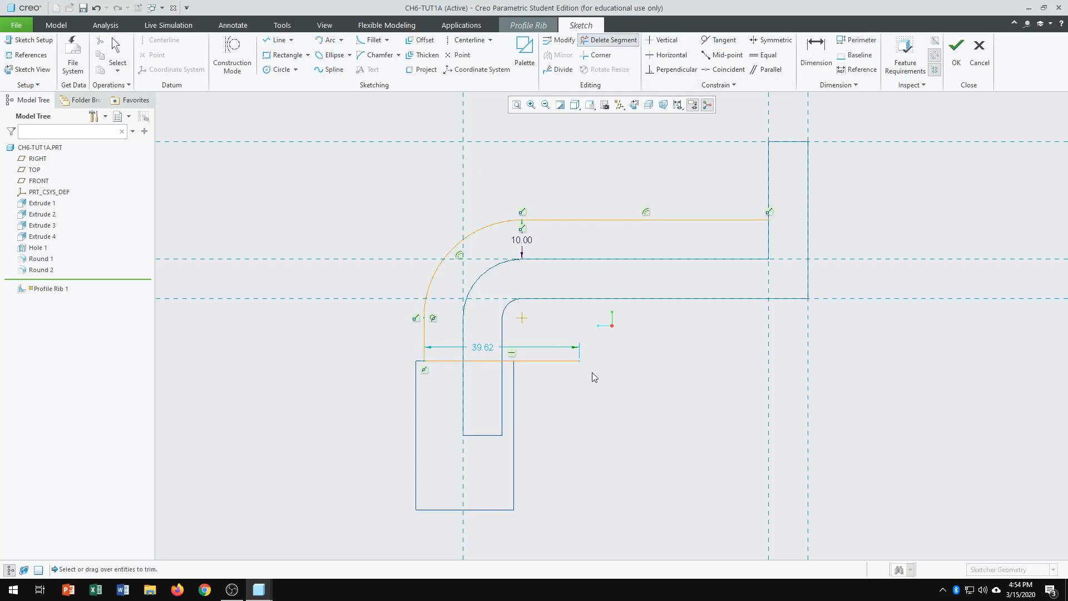
click(564, 361)
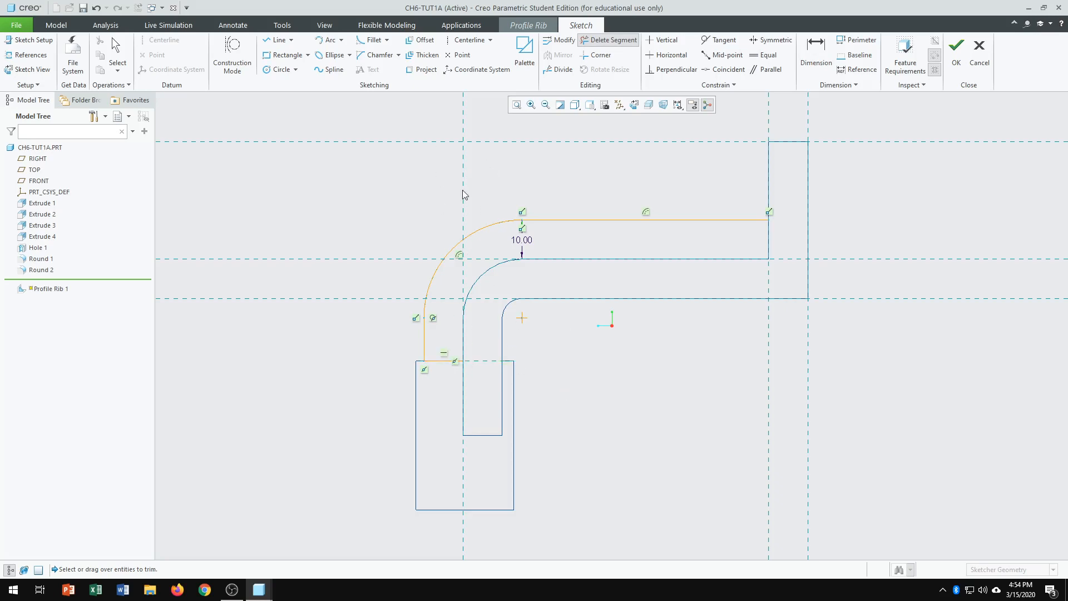
scroll(452, 435, up, 2)
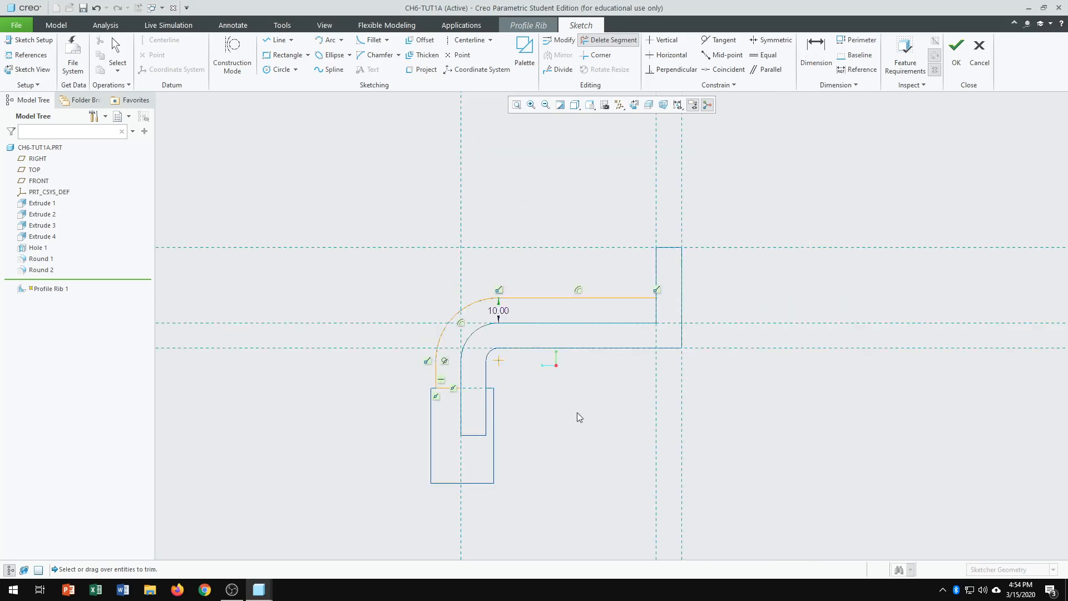
scroll(680, 338, down, 1)
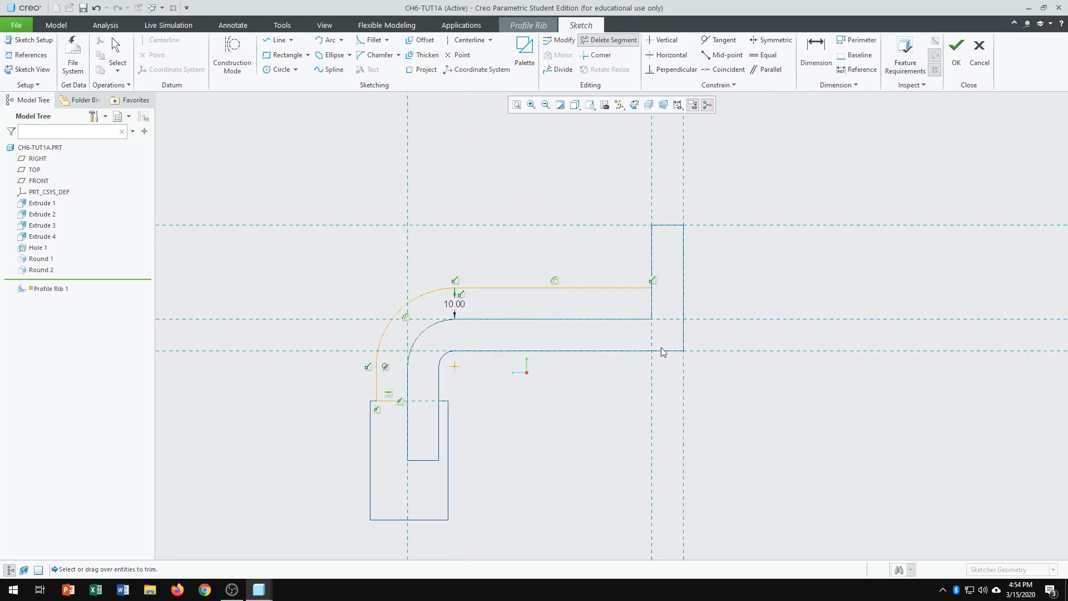
Step: Sketch an arc of about radius 29, tangent to the offset line and ending at the plate's upper inner corner
click(329, 42)
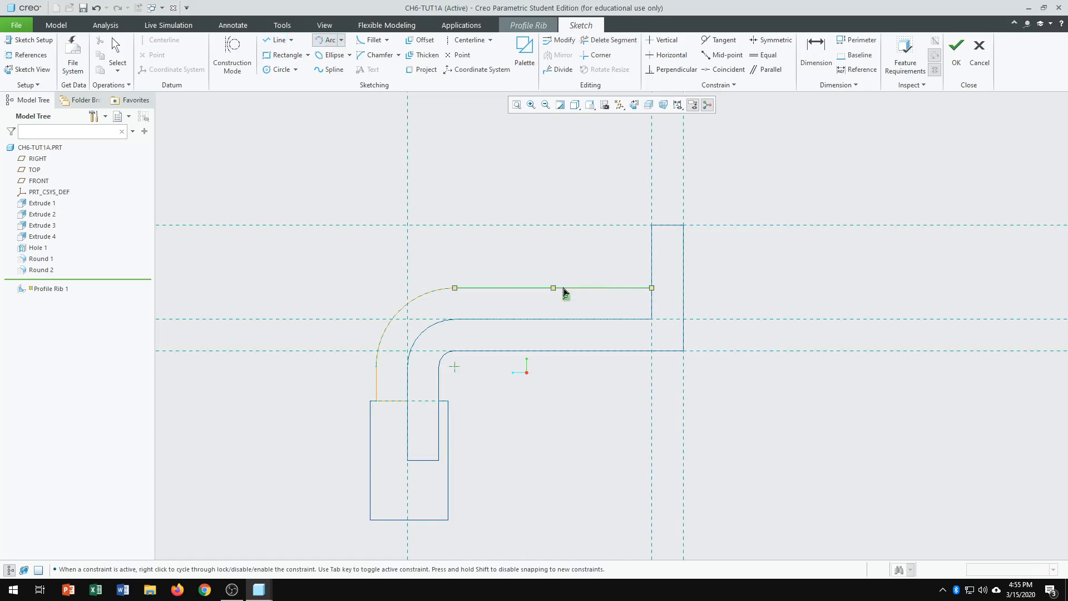
click(582, 286)
click(653, 226)
click(639, 256)
middle_click(759, 294)
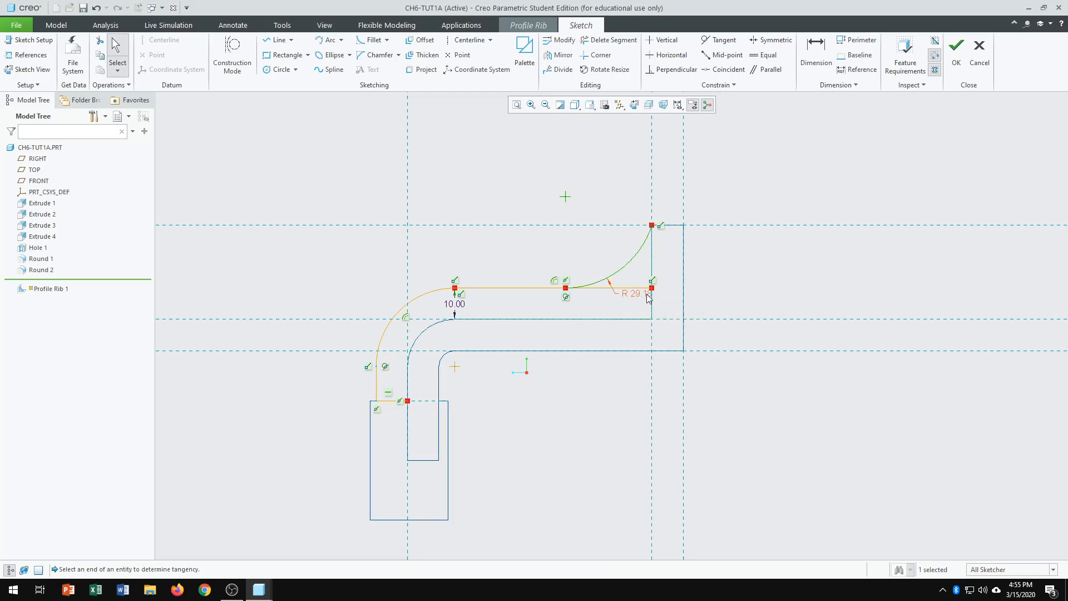
Step: Move the tangent arc's radius dimension clear of the lines and set it to 25
drag(645, 297, 580, 250)
double_click(581, 250)
text(2)
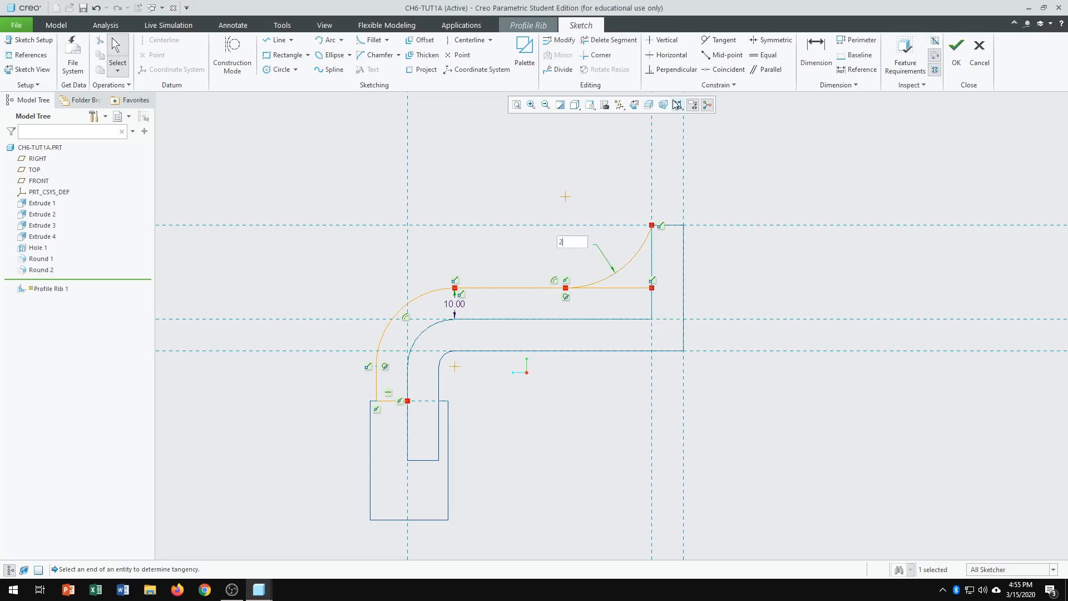
text(5)
key(Return)
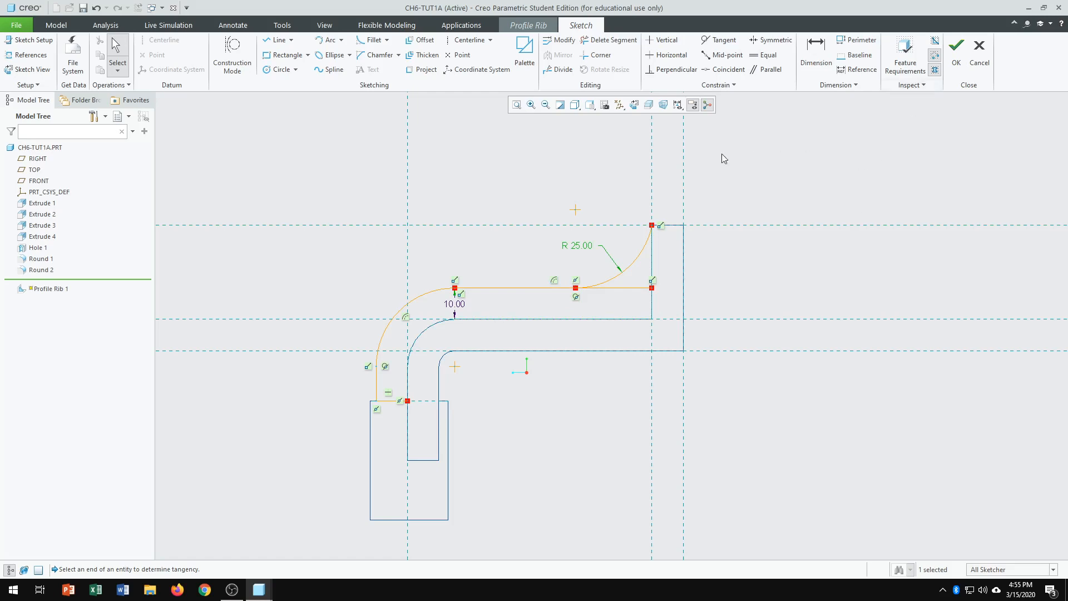
Step: Try to accept the rib section, and trim away the offset line's segment between the two arcs
click(956, 54)
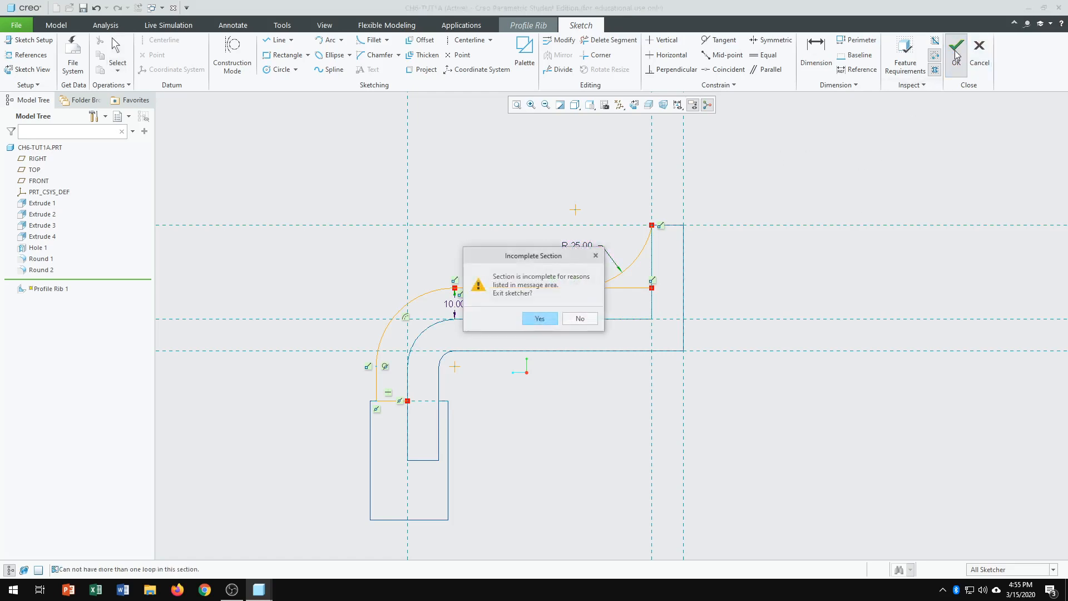
click(582, 321)
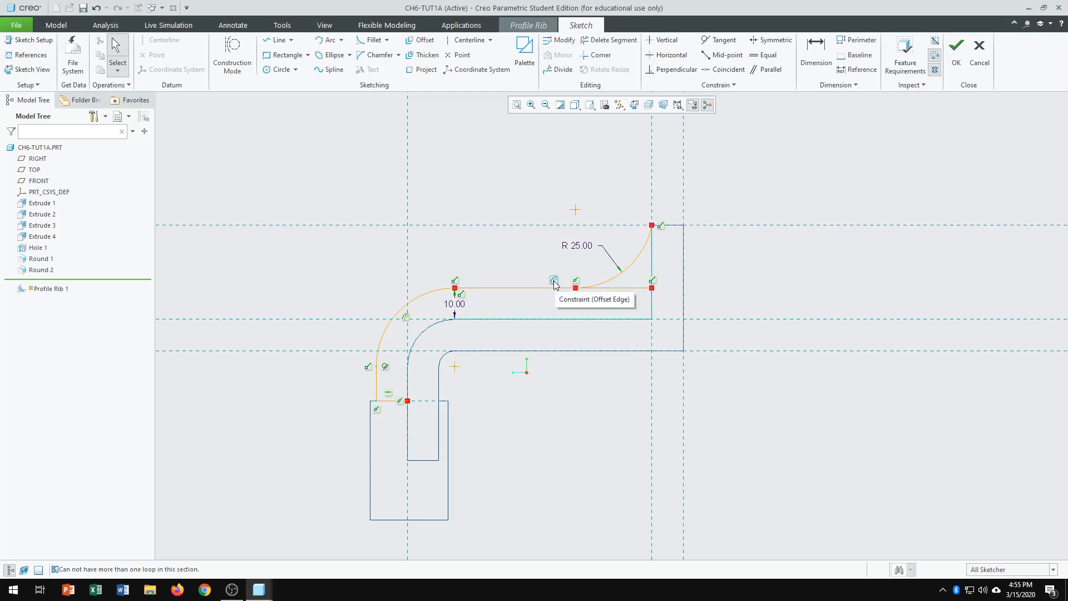
click(597, 44)
drag(523, 265, 519, 302)
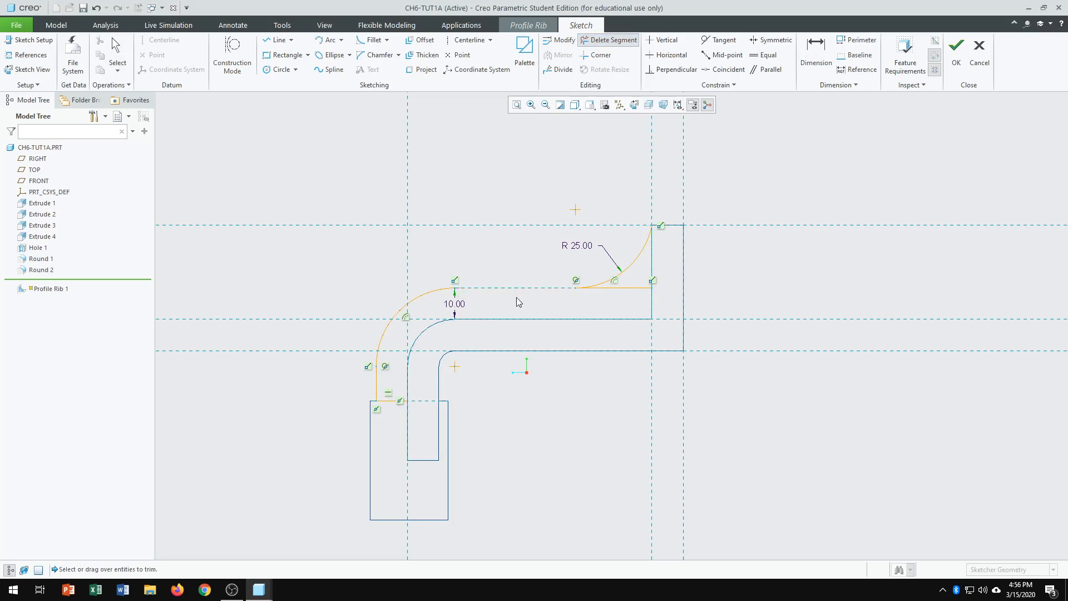
Step: Draw a horizontal line joining the end of the outer bend arc to the start of the R25 arc
click(281, 40)
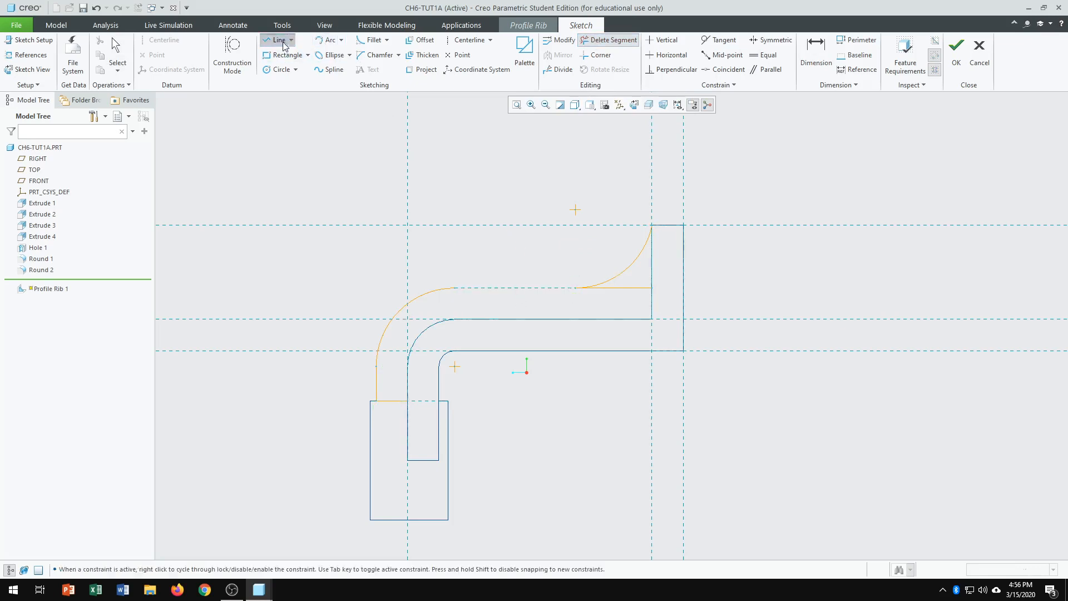
click(467, 288)
click(576, 288)
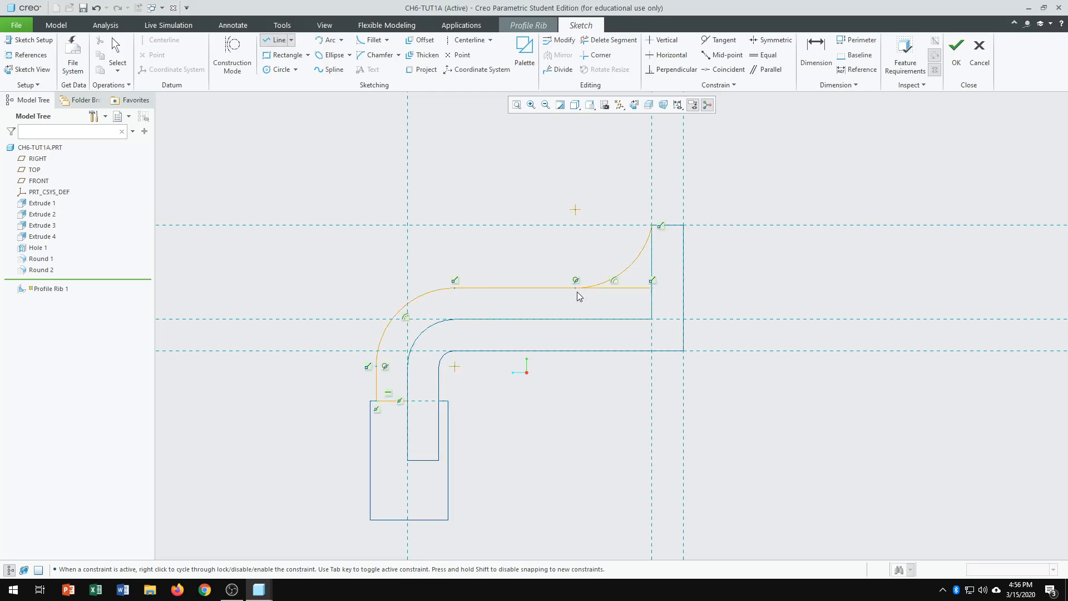
middle_click(570, 241)
middle_click(570, 243)
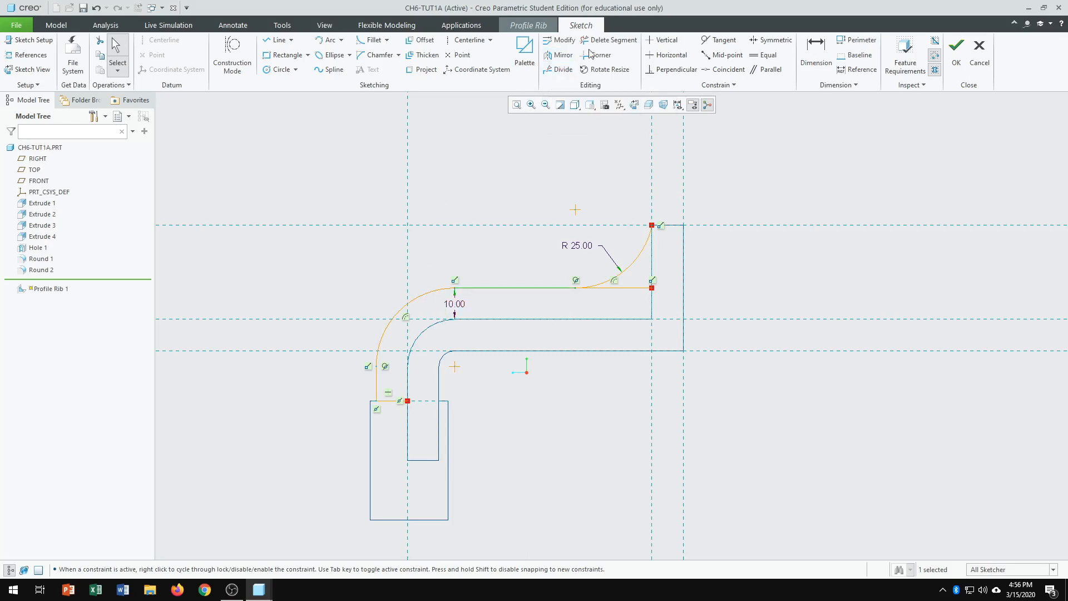
Step: Trim away the rib profile's outer bend arc between the short vertical line and the horizontal line
click(610, 40)
scroll(394, 356, up, 4)
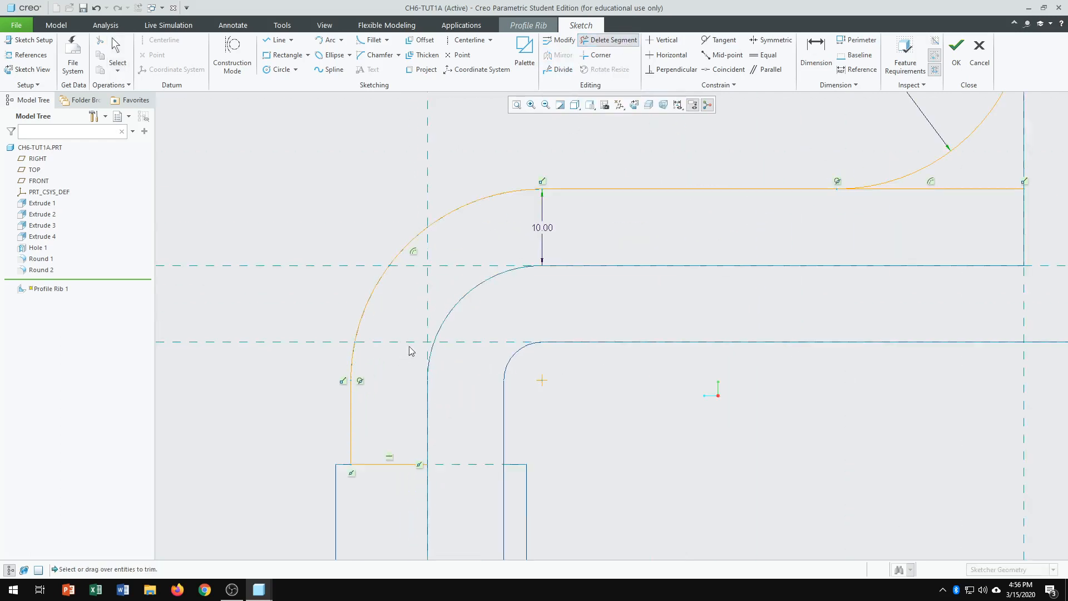
drag(471, 187, 471, 226)
click(407, 244)
drag(398, 294, 358, 296)
drag(372, 363, 349, 359)
Step: Redraw the outer bend as a 3-Point / Tangent End arc from the horizontal line's end to the vertical line's upper end
click(342, 41)
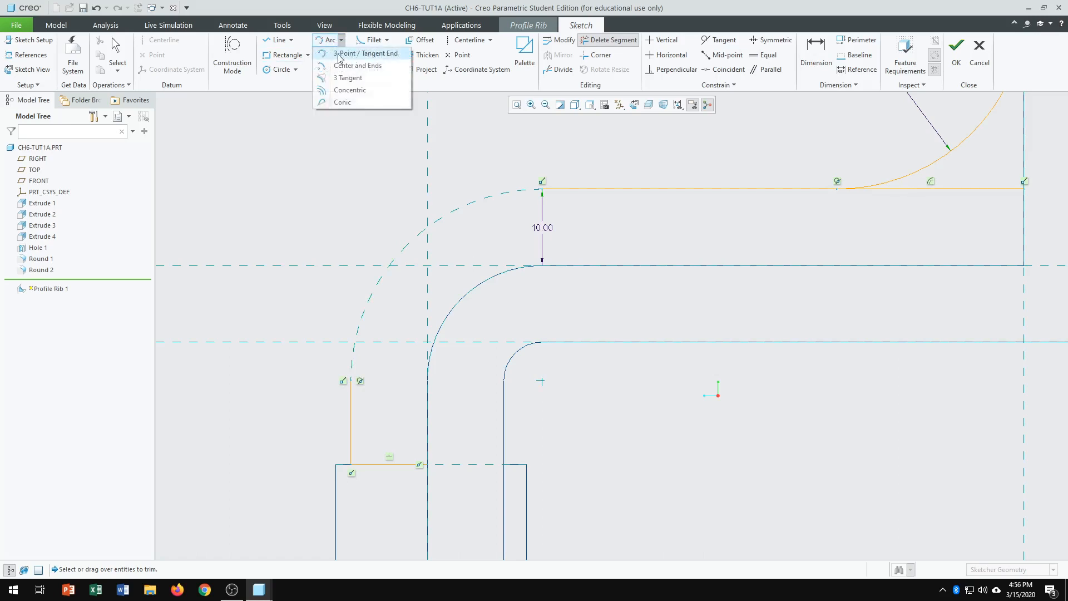
click(356, 57)
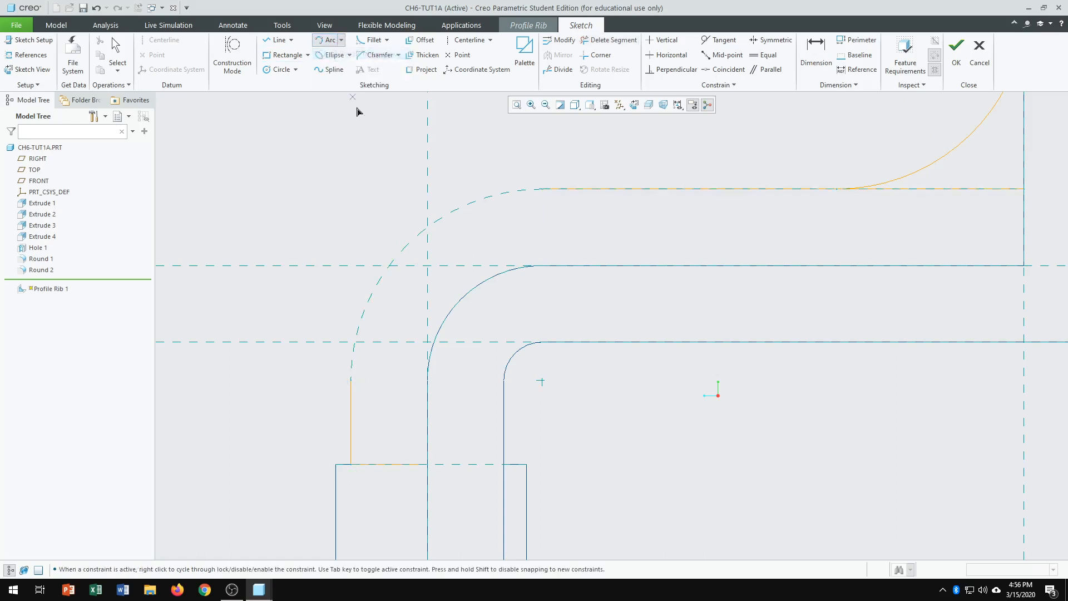
click(543, 189)
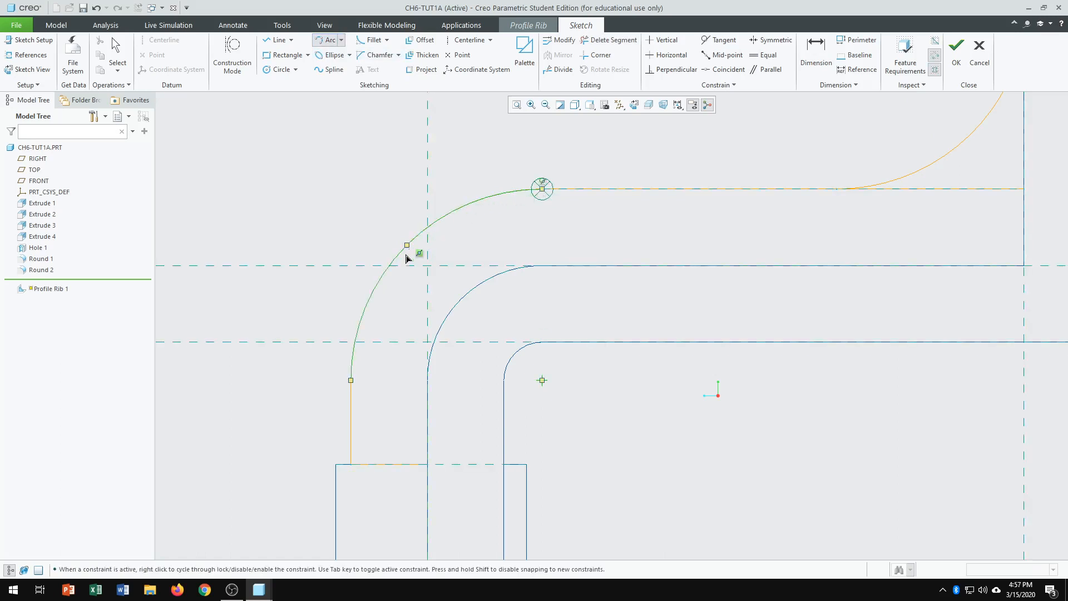
click(351, 380)
middle_click(339, 223)
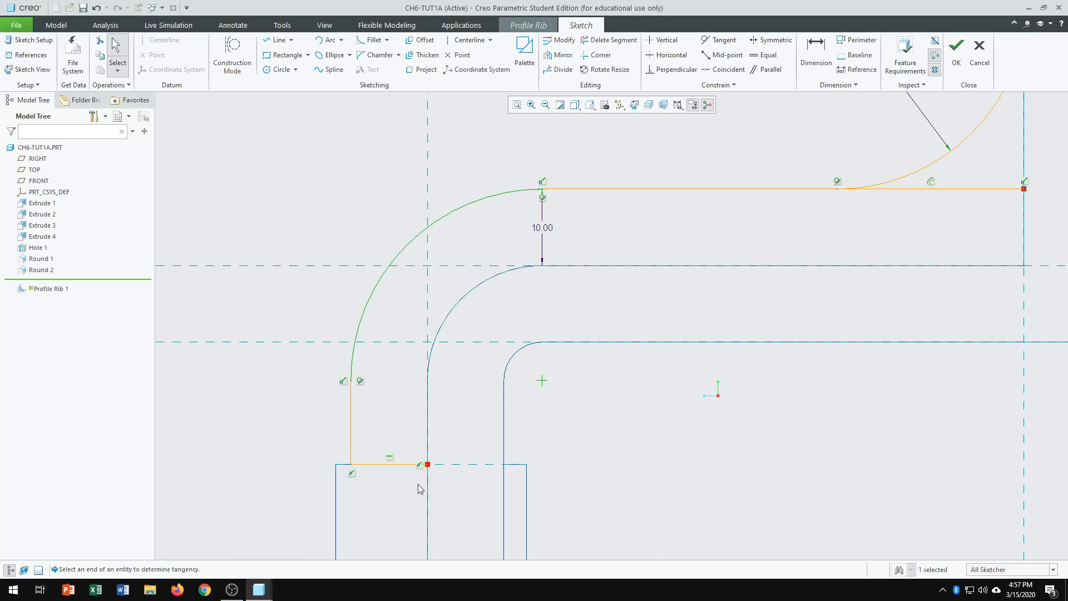
Step: Trim away the leftover horizontal segment between the start of the R25 arc and the plate
scroll(347, 453, down, 2)
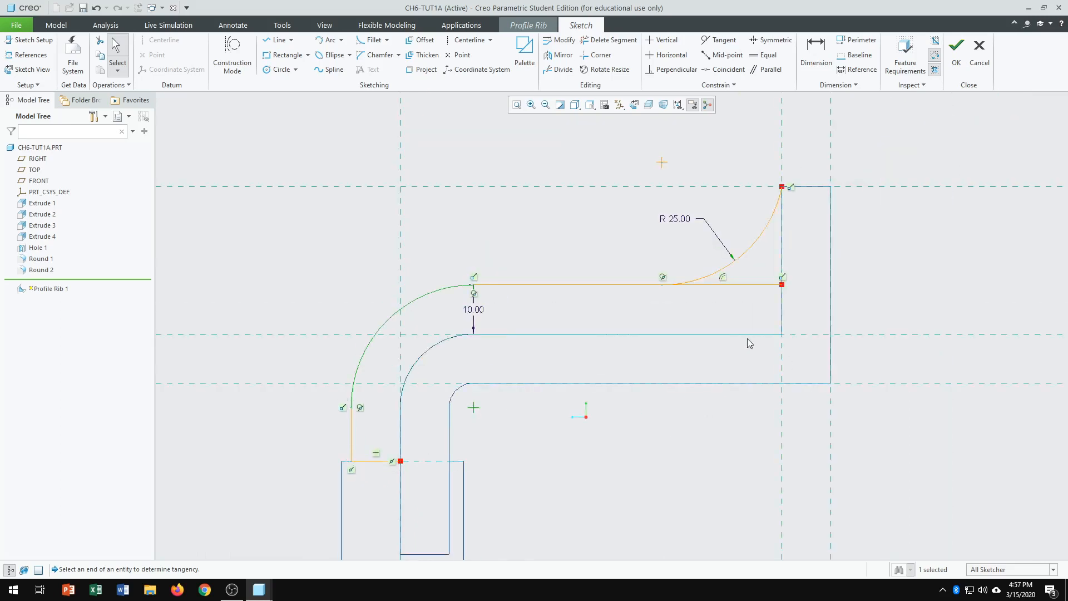
scroll(746, 339, up, 1)
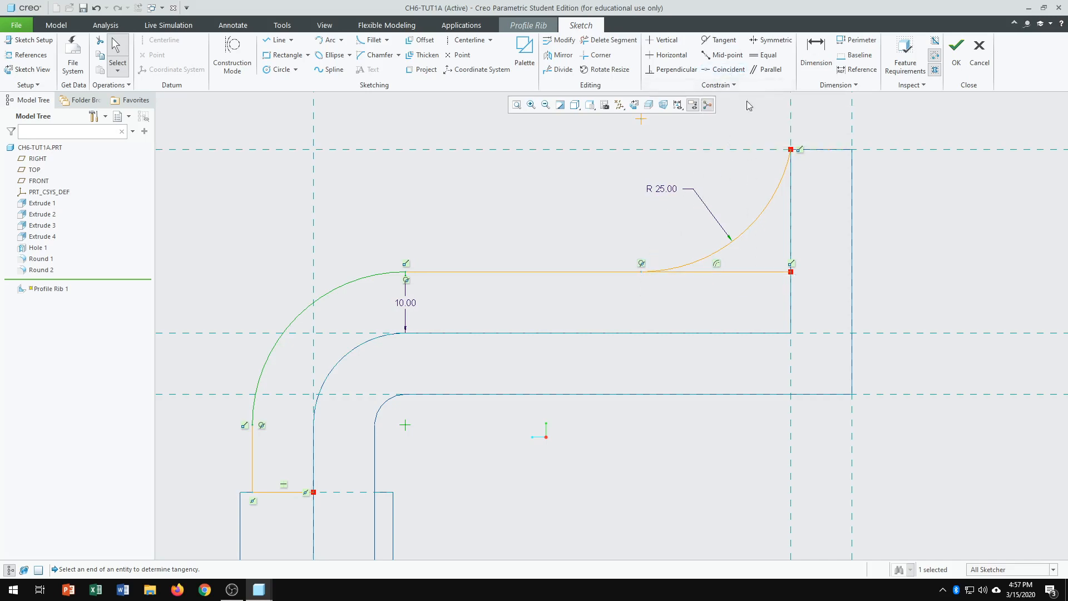
click(609, 40)
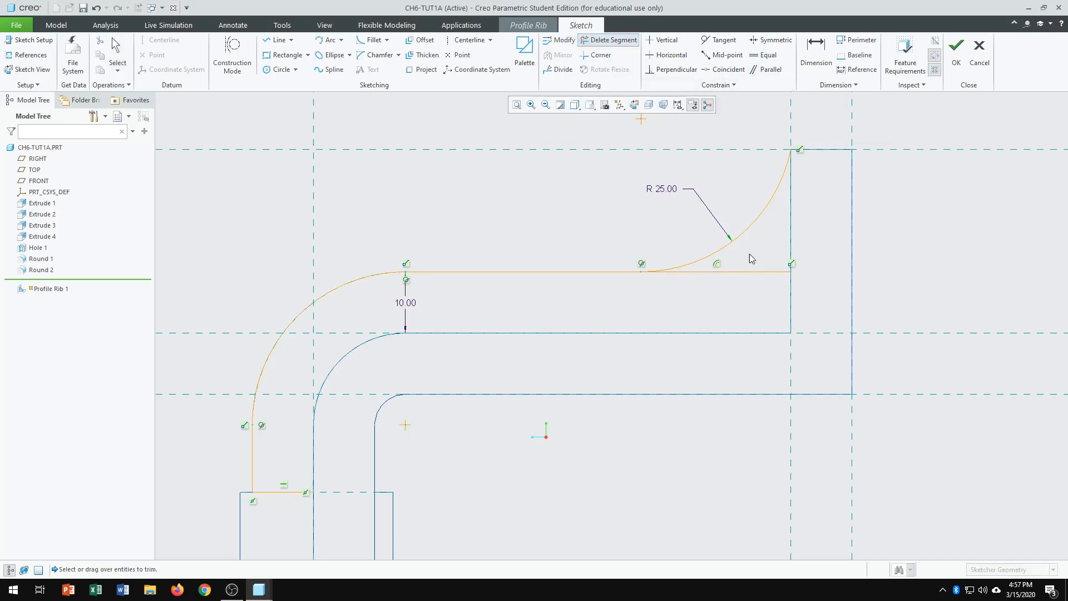
click(753, 272)
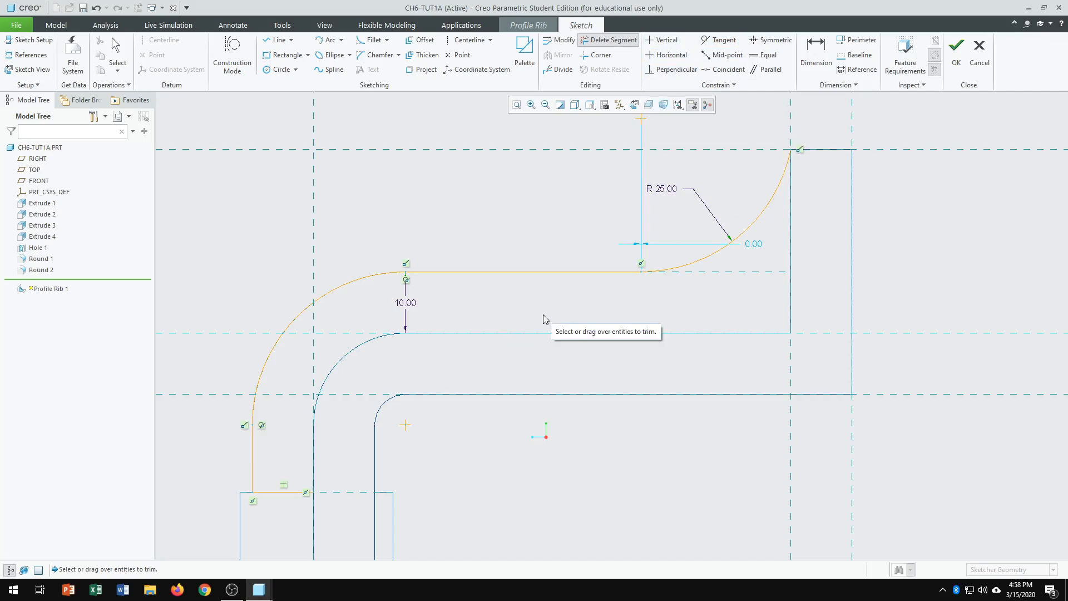
Step: Make the R25 arc tangent to the horizontal line
click(719, 41)
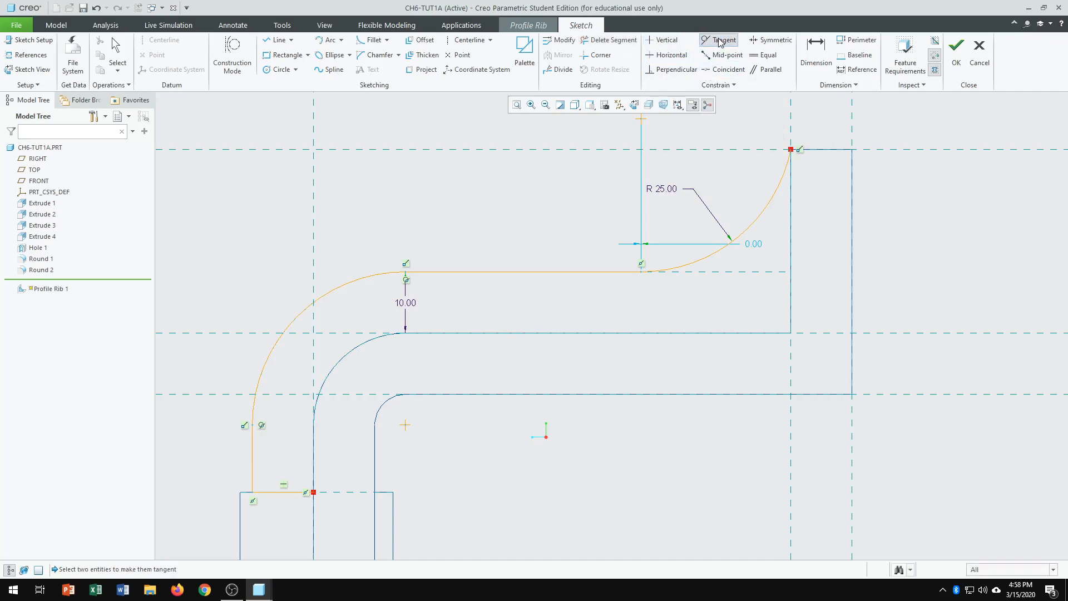
click(699, 261)
click(610, 271)
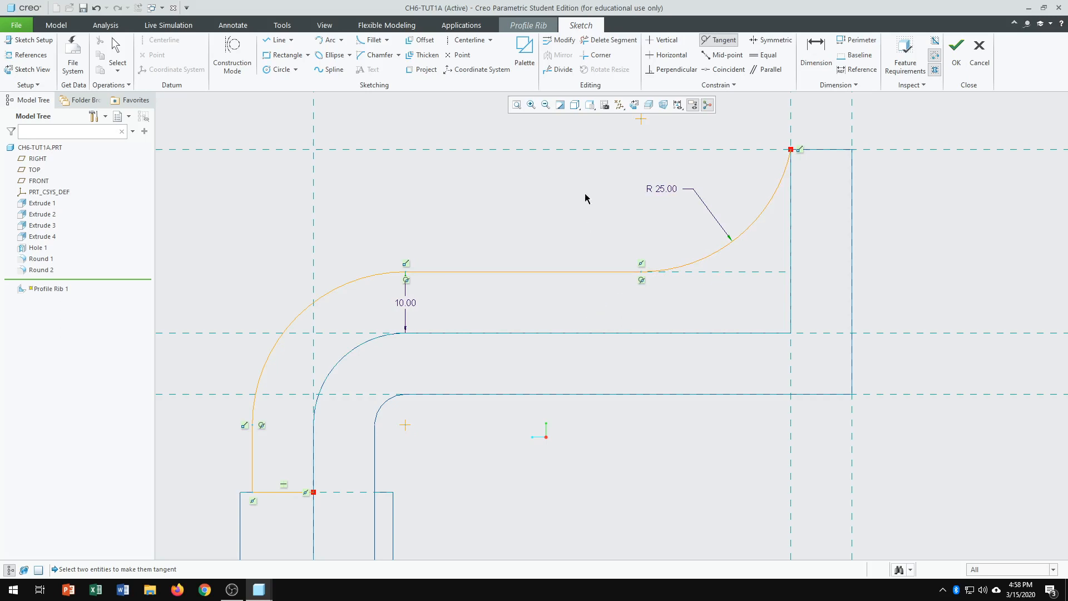
Step: Show the model with plain Shading and accept the profile rib's section sketch
click(577, 107)
click(595, 143)
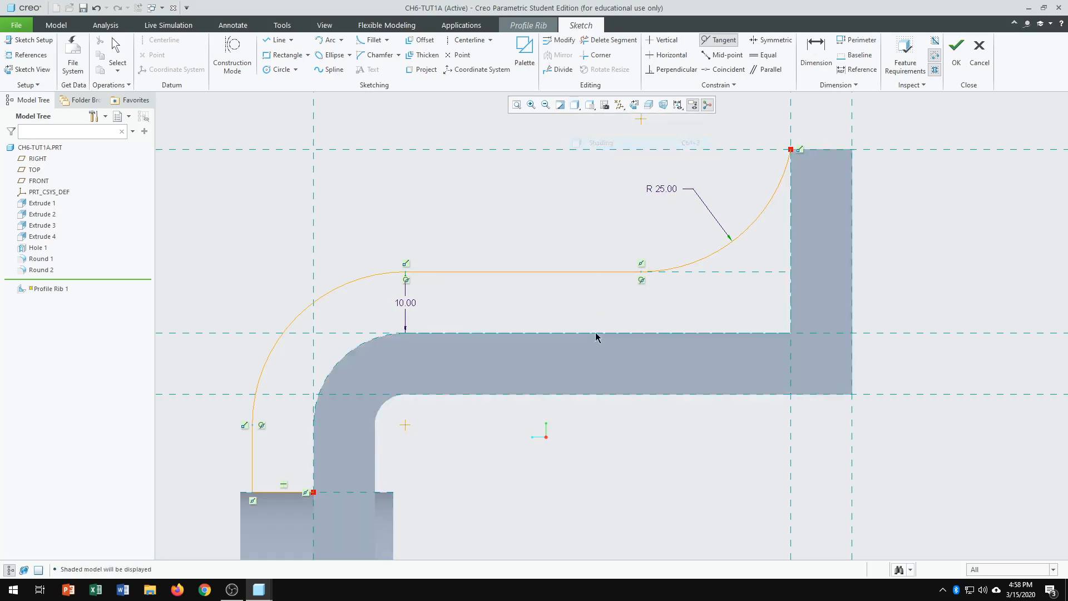
middle_drag(591, 413, 616, 425)
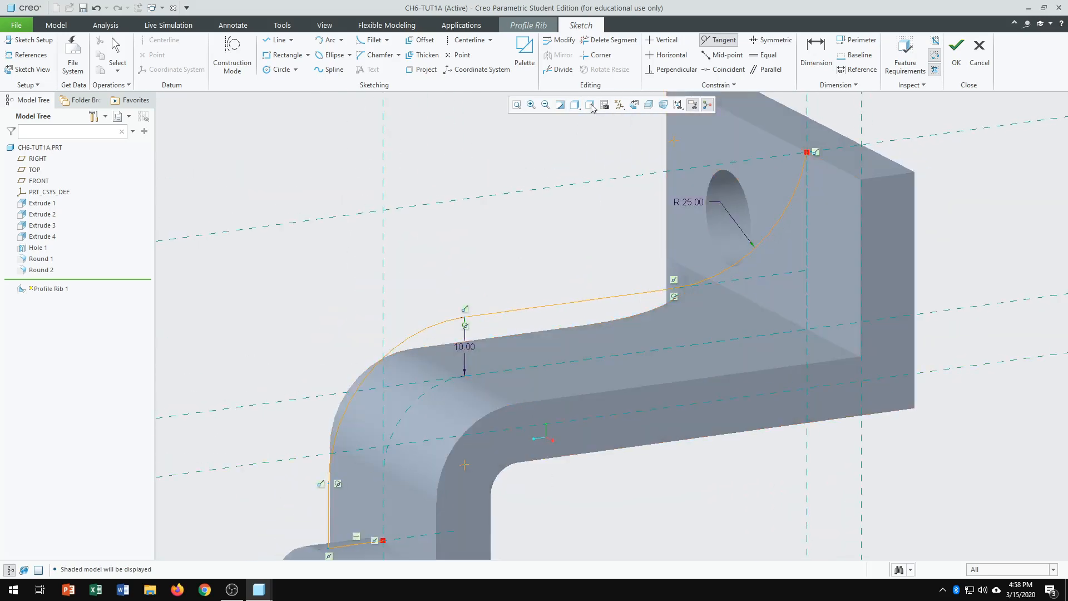
scroll(721, 425, down, 3)
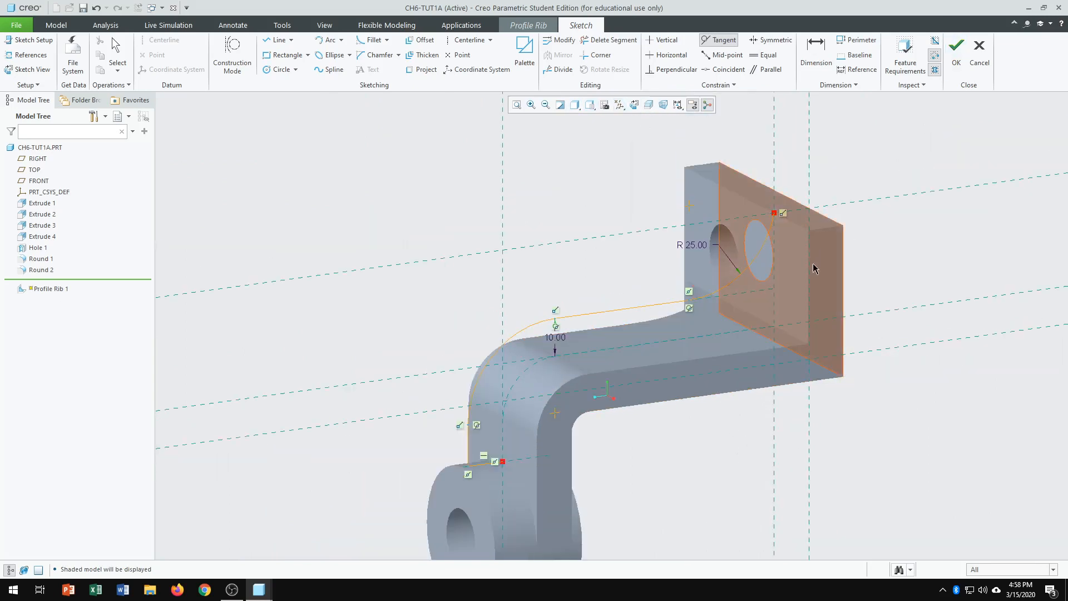
click(954, 51)
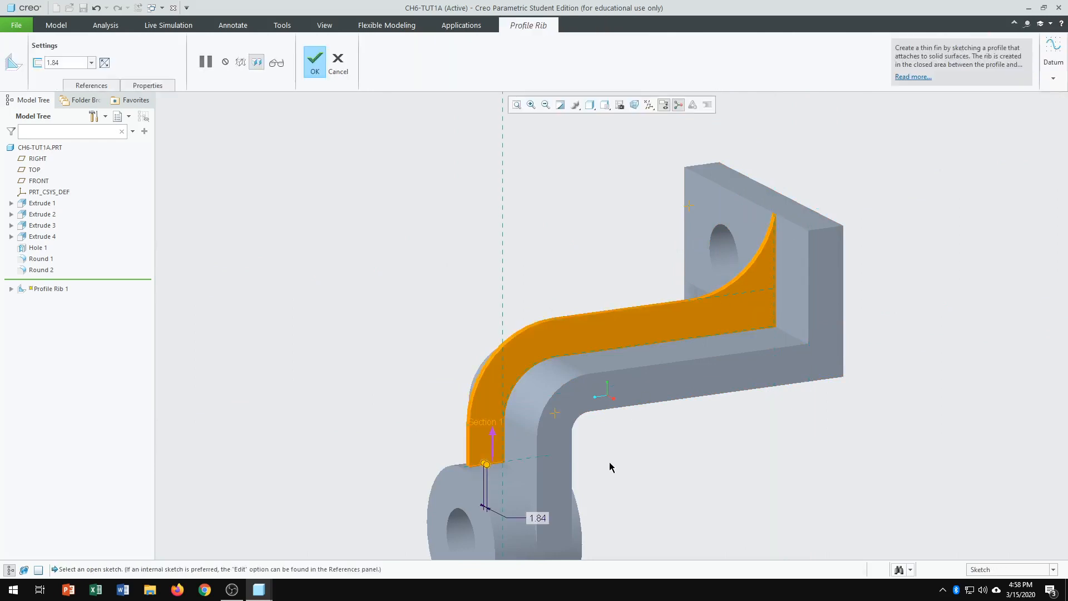
Step: Set the profile rib's thickness to 10 and complete the feature
middle_drag(559, 528, 634, 526)
scroll(634, 524, up, 3)
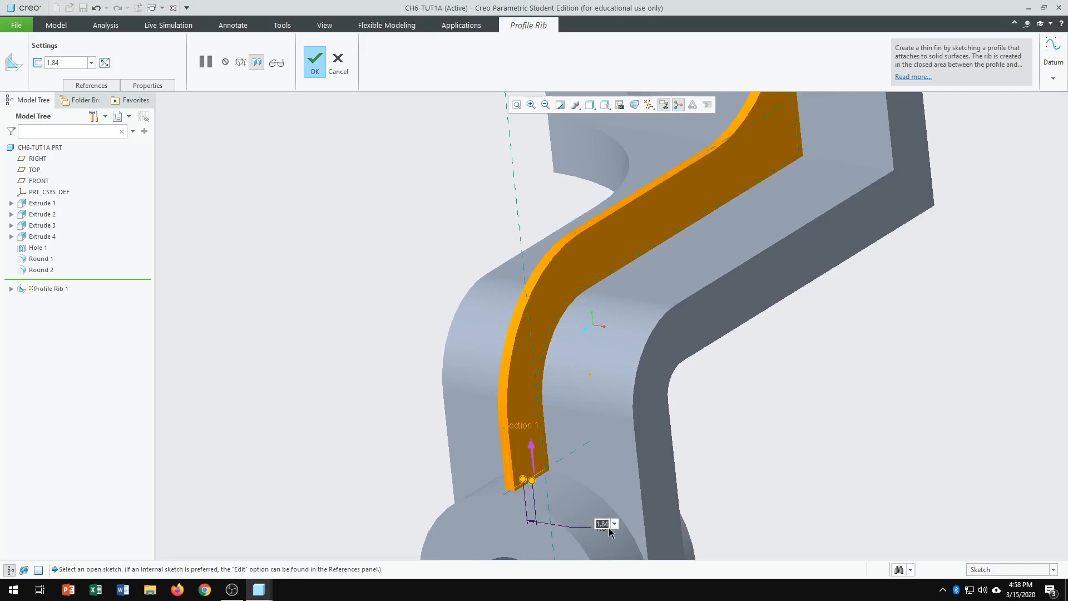
text(10)
key(Return)
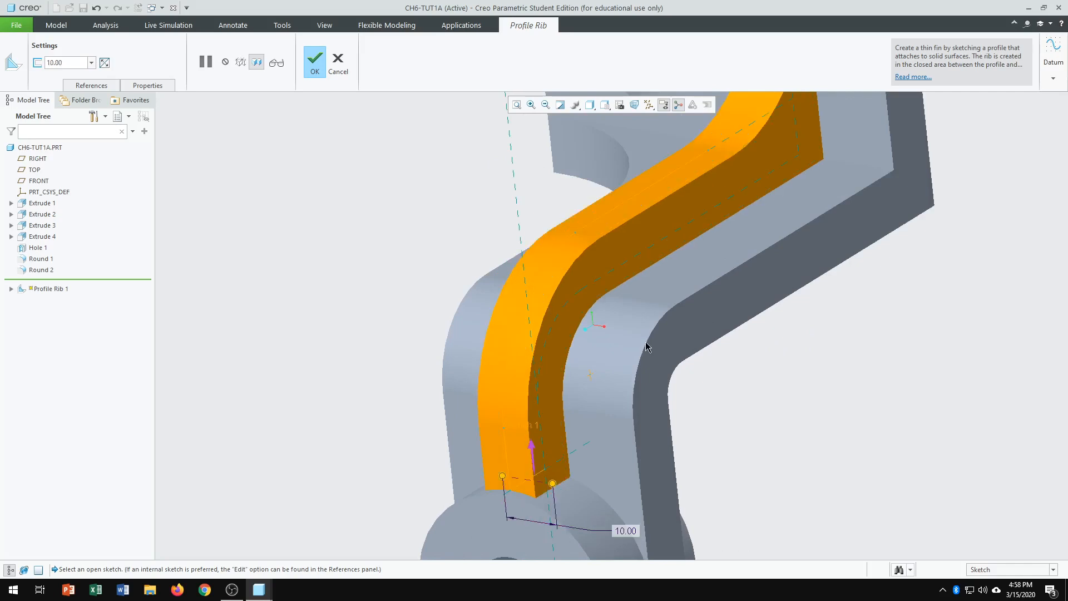
scroll(723, 359, down, 3)
middle_drag(682, 415, 651, 358)
scroll(718, 422, up, 3)
scroll(676, 423, down, 2)
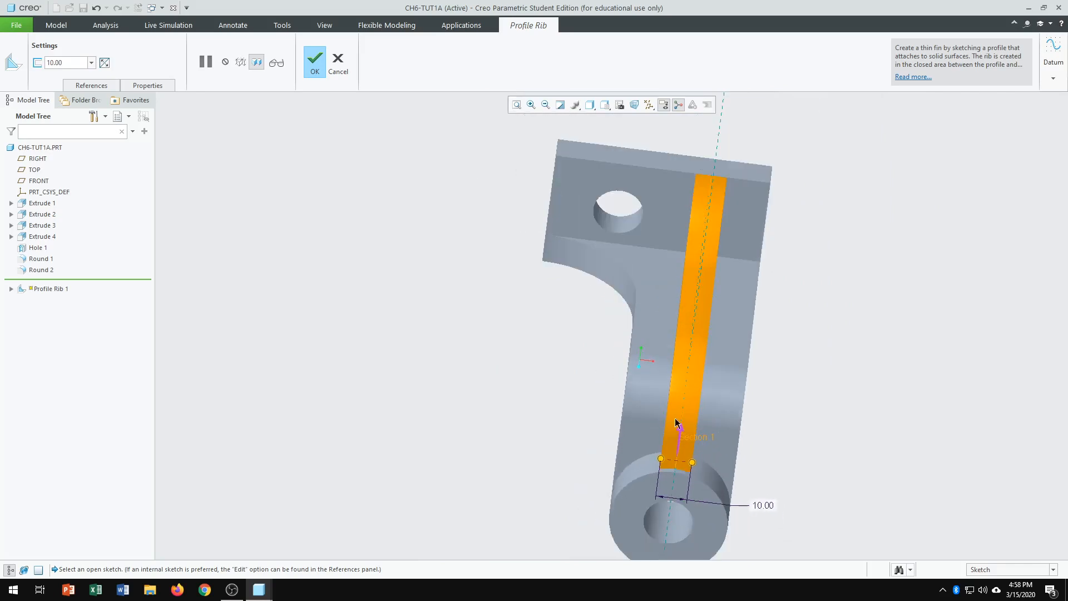
middle_drag(787, 419, 724, 427)
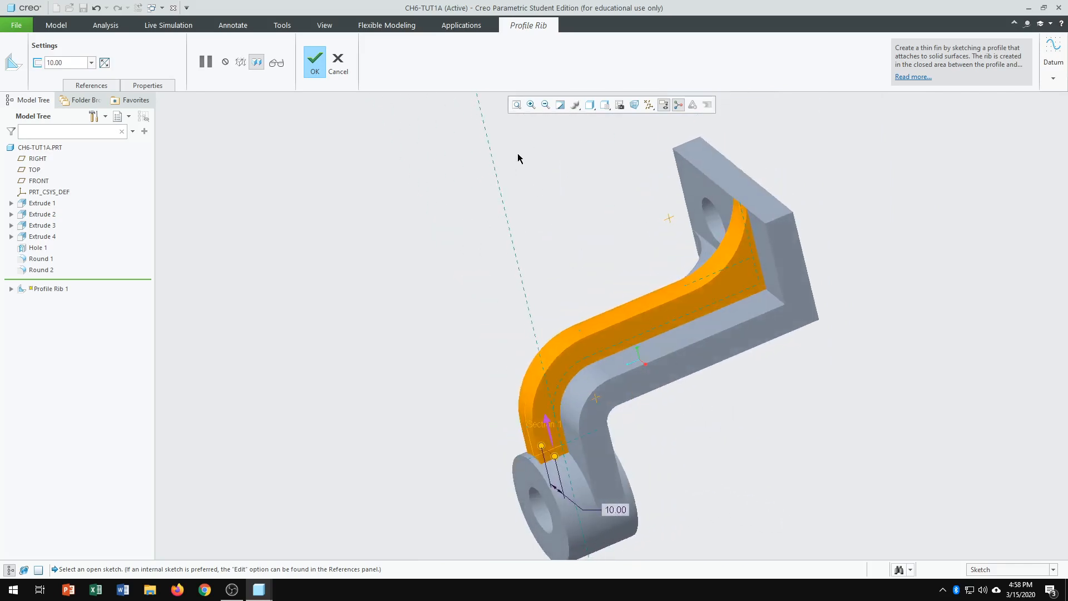
click(316, 70)
mouse_move(416, 279)
middle_down()
mouse_move(409, 265)
mouse_move(456, 243)
mouse_move(386, 236)
mouse_move(445, 250)
mouse_move(430, 268)
middle_up()
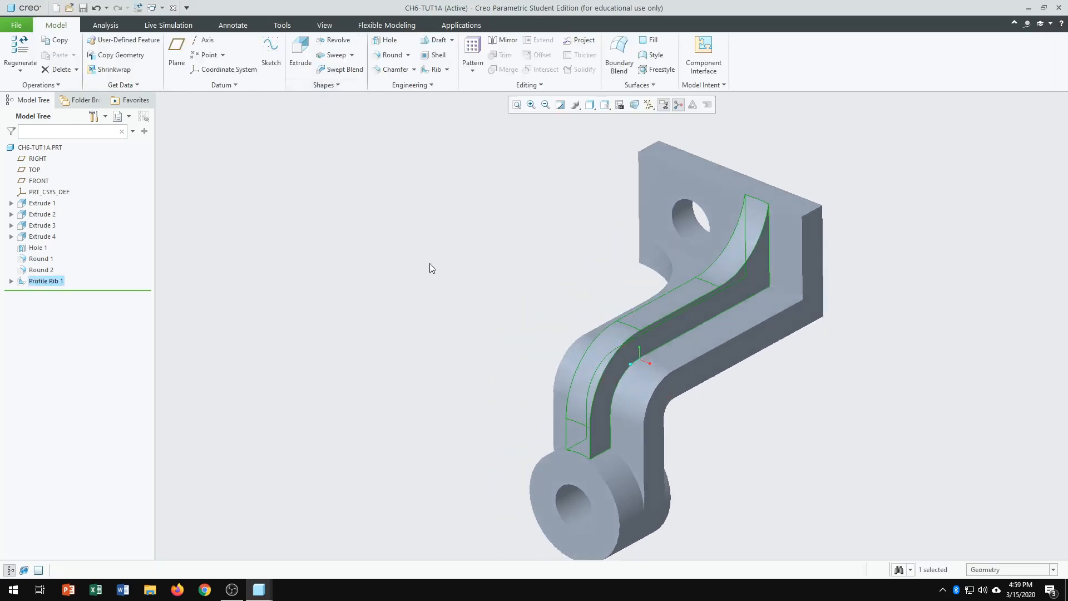
scroll(673, 405, up, 3)
scroll(542, 401, down, 3)
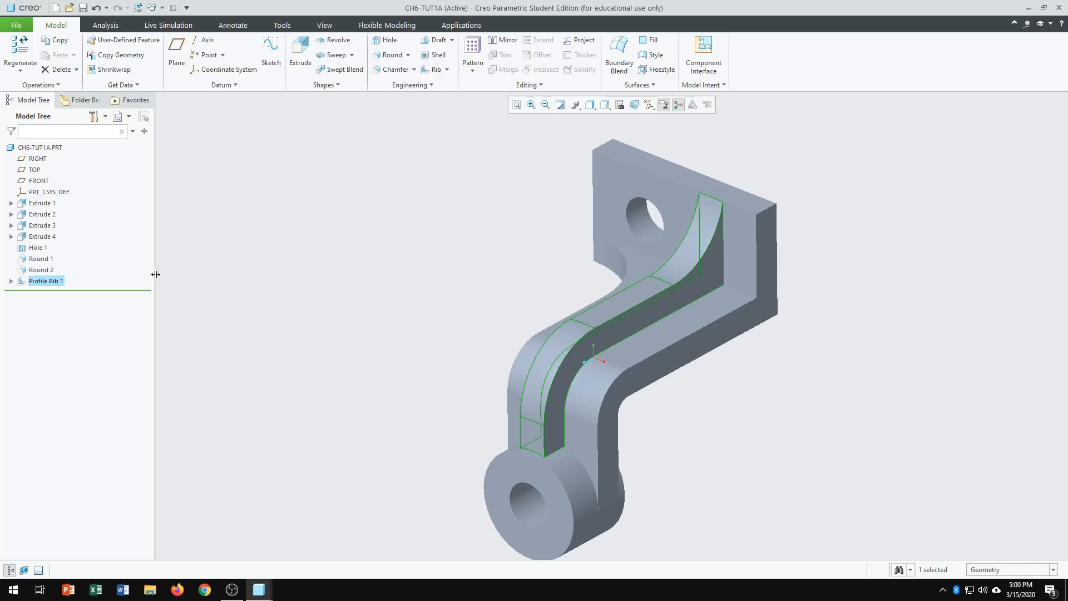
Step: Apply the dark red appearance to the boss's front face, the plate's inner face and the rib's lower vertical face
click(330, 27)
click(117, 69)
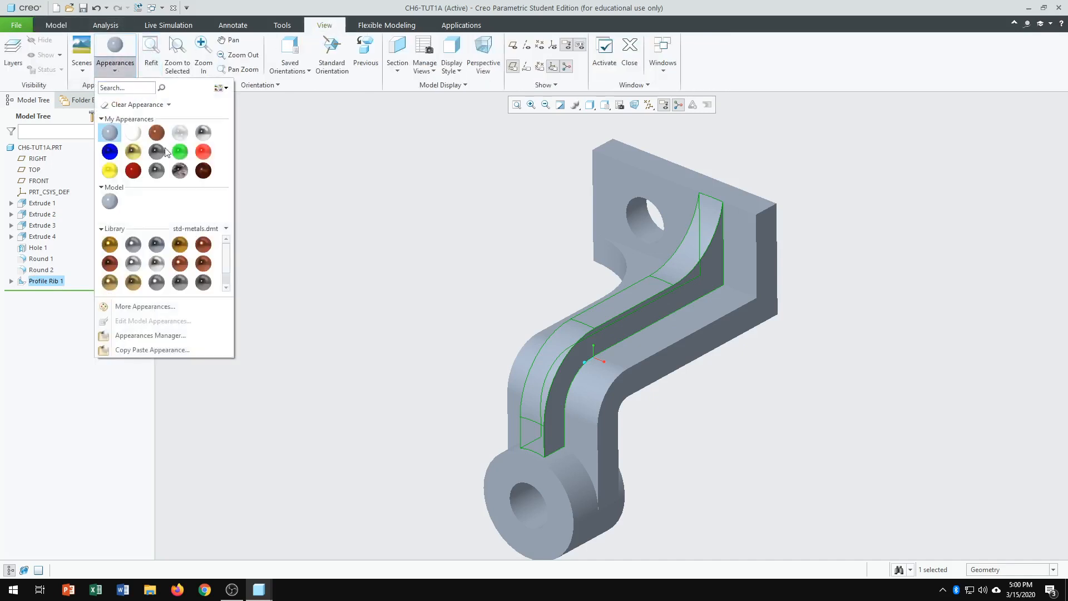
click(133, 169)
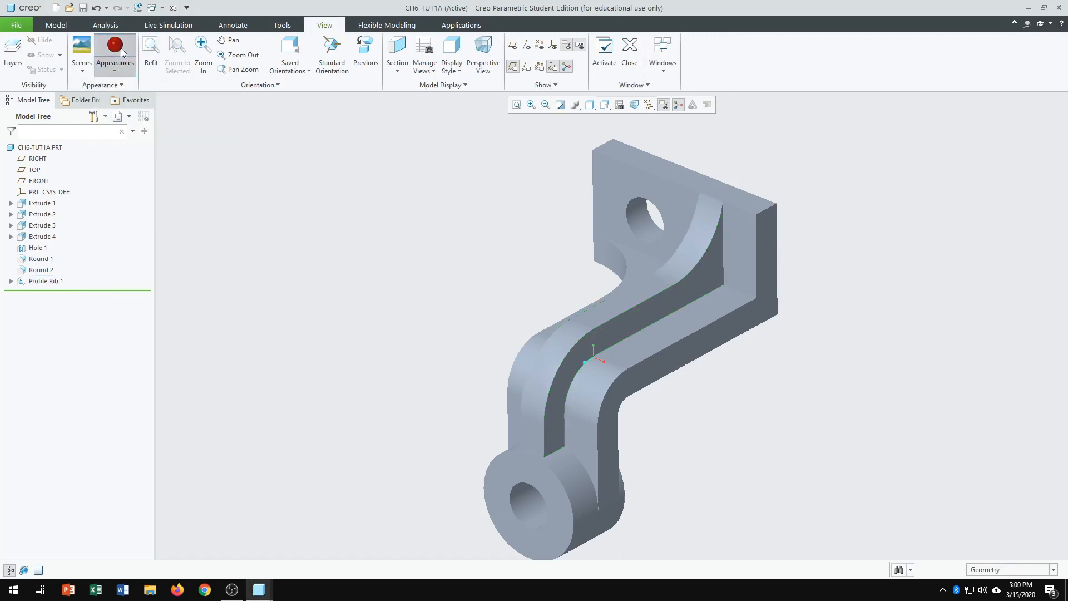
click(552, 481)
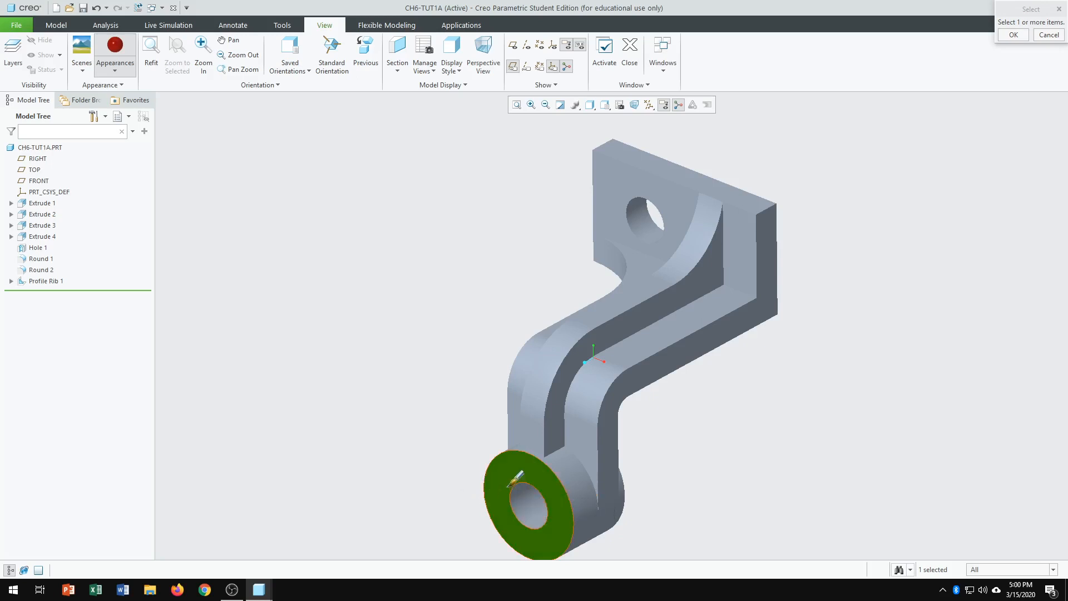
ctrl+click(683, 192)
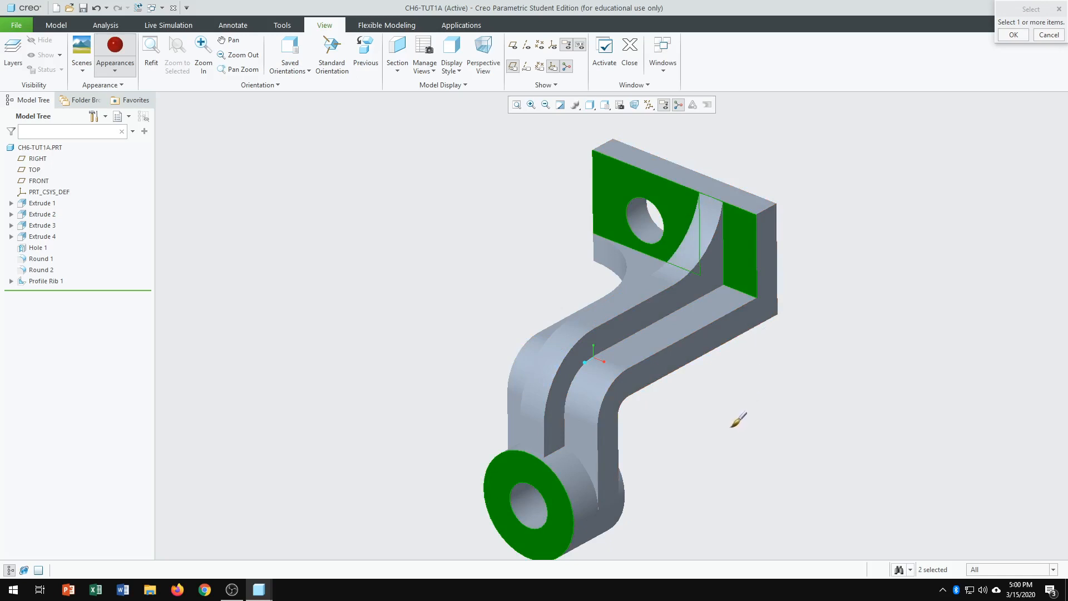
ctrl+click(533, 435)
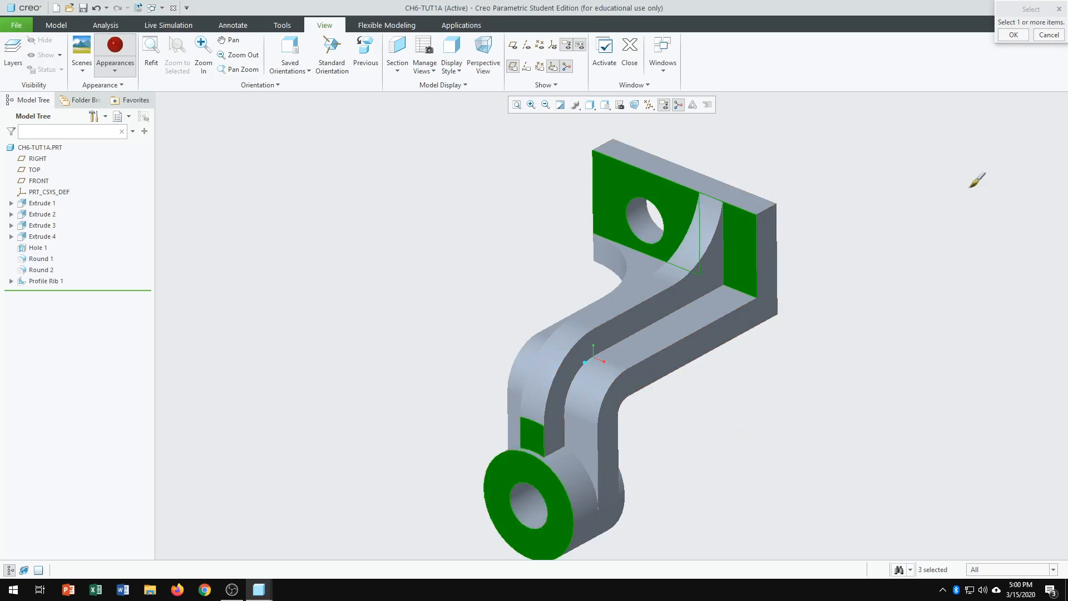
click(1014, 34)
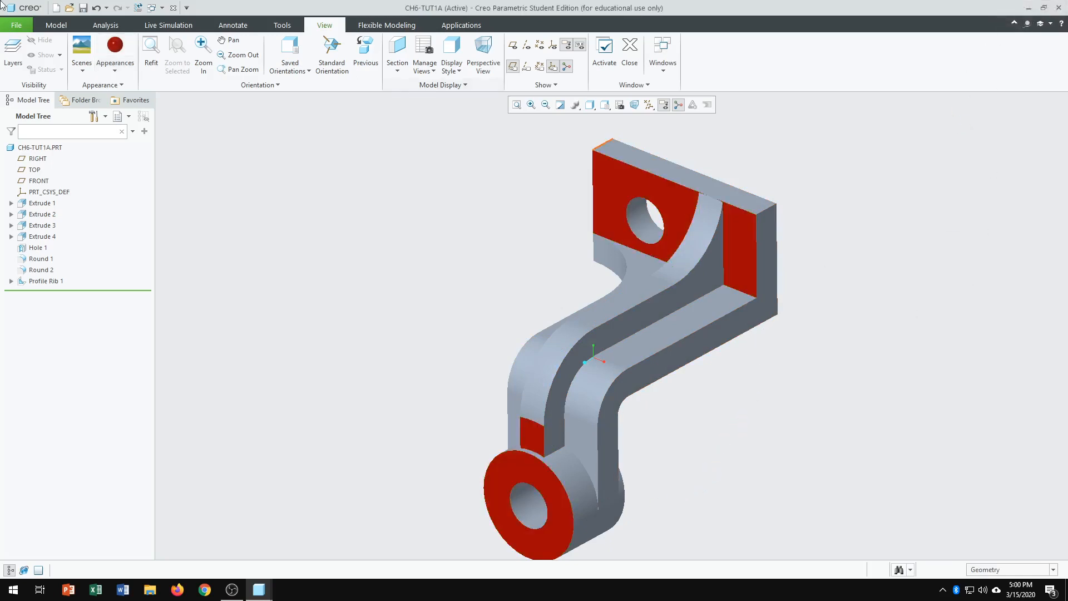
Step: Apply the green appearance to the plate's top face, the rib's concave and outer bend faces, and the arm's flat upper face
click(115, 70)
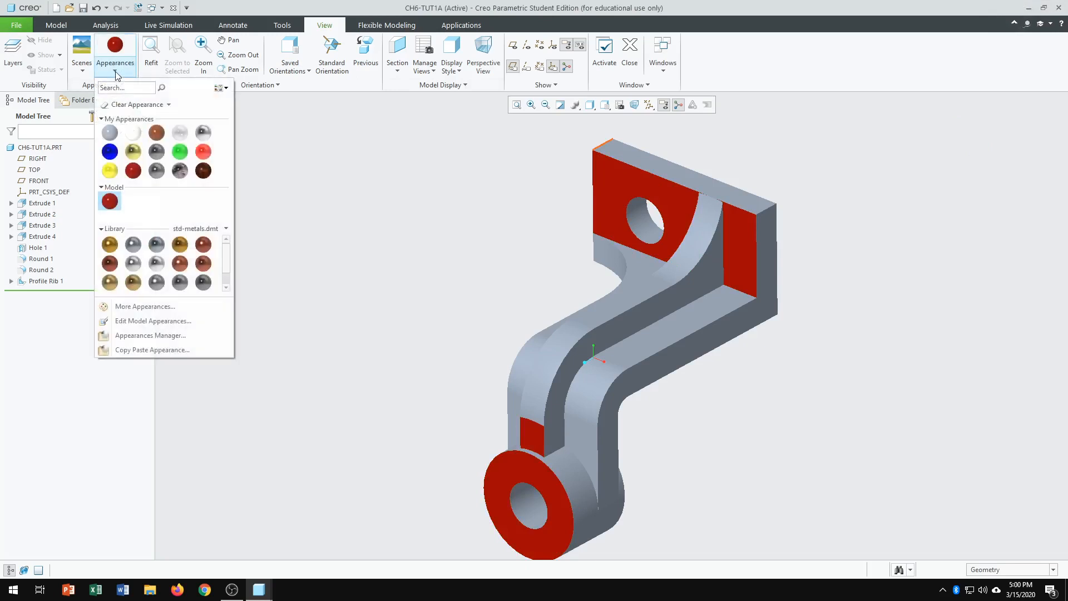
click(180, 152)
click(748, 192)
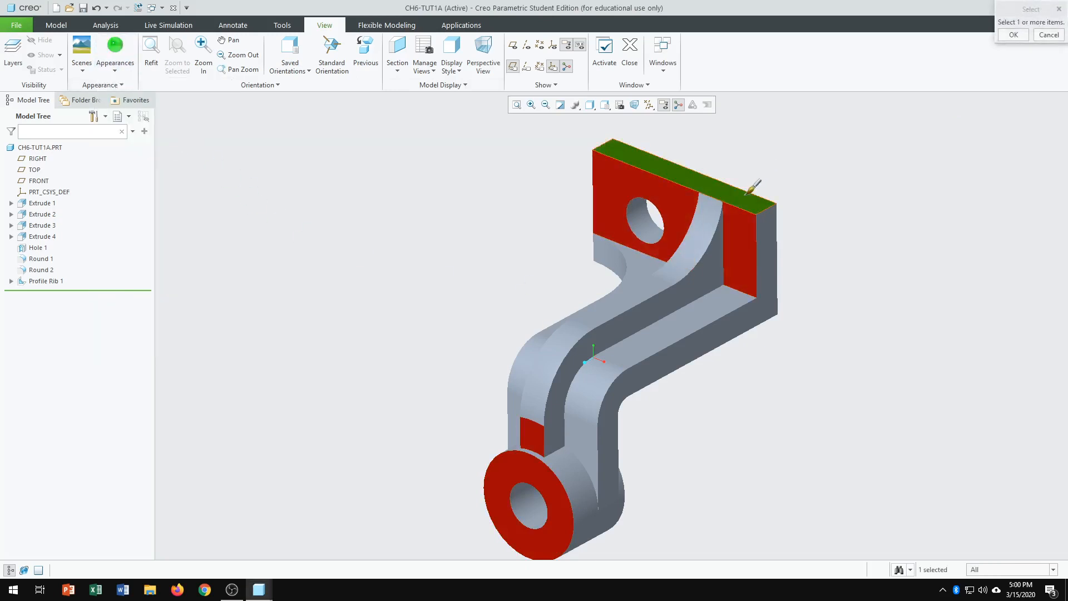
ctrl+click(692, 240)
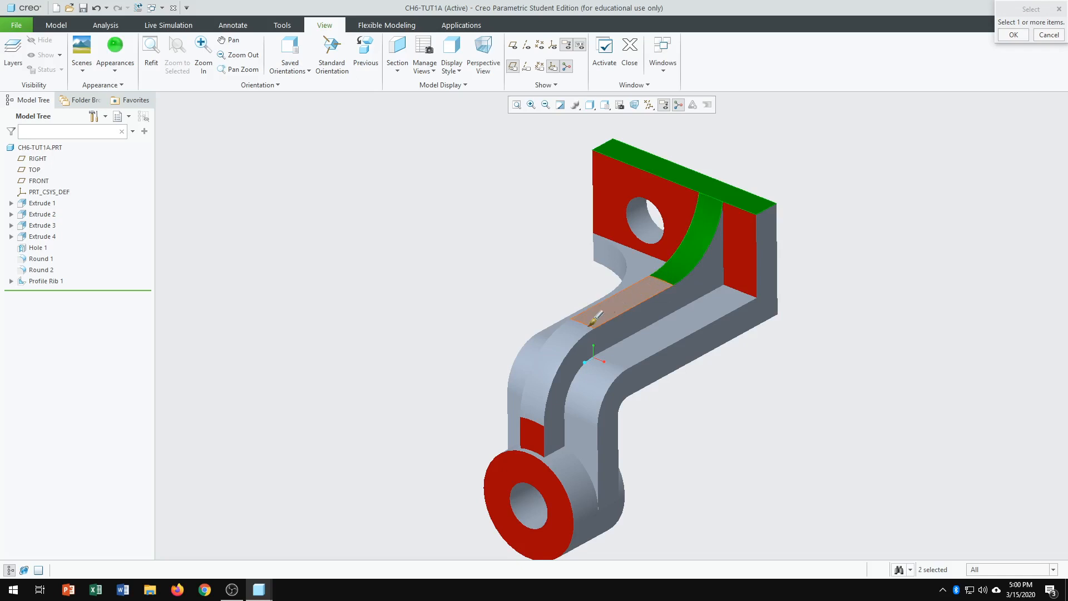
ctrl+click(571, 350)
ctrl+click(690, 325)
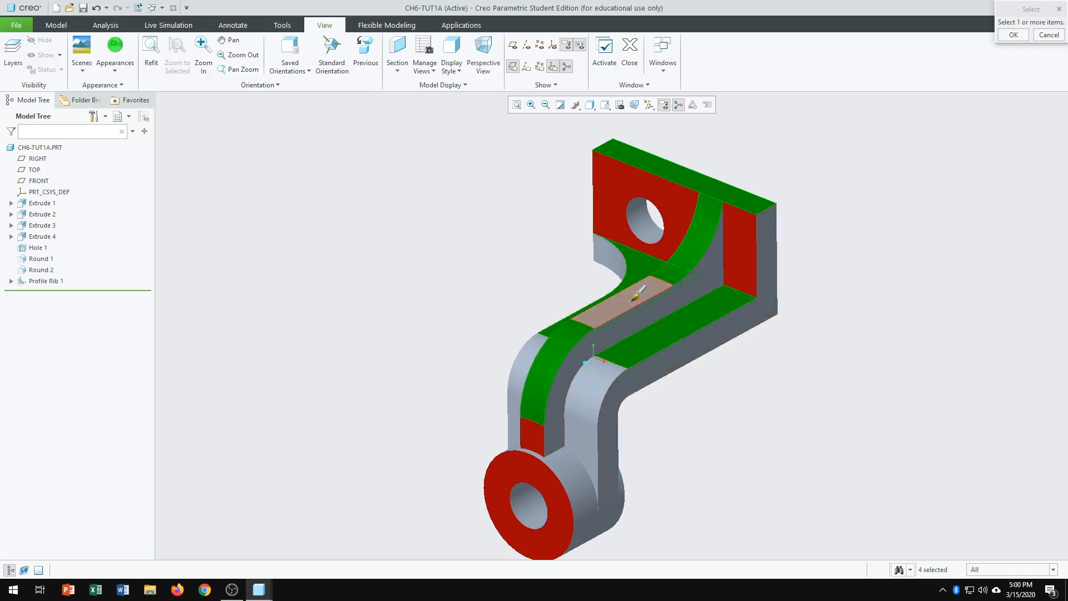
click(1014, 35)
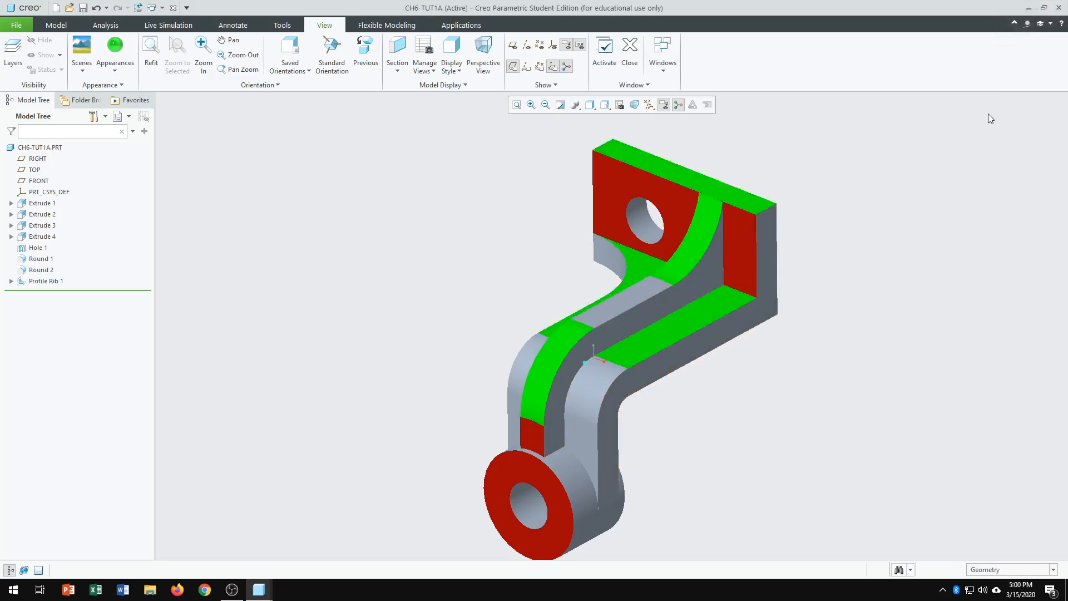
Step: Apply the dark red appearance to the arm's lower vertical face just above the boss, on both sides of the rib
click(116, 65)
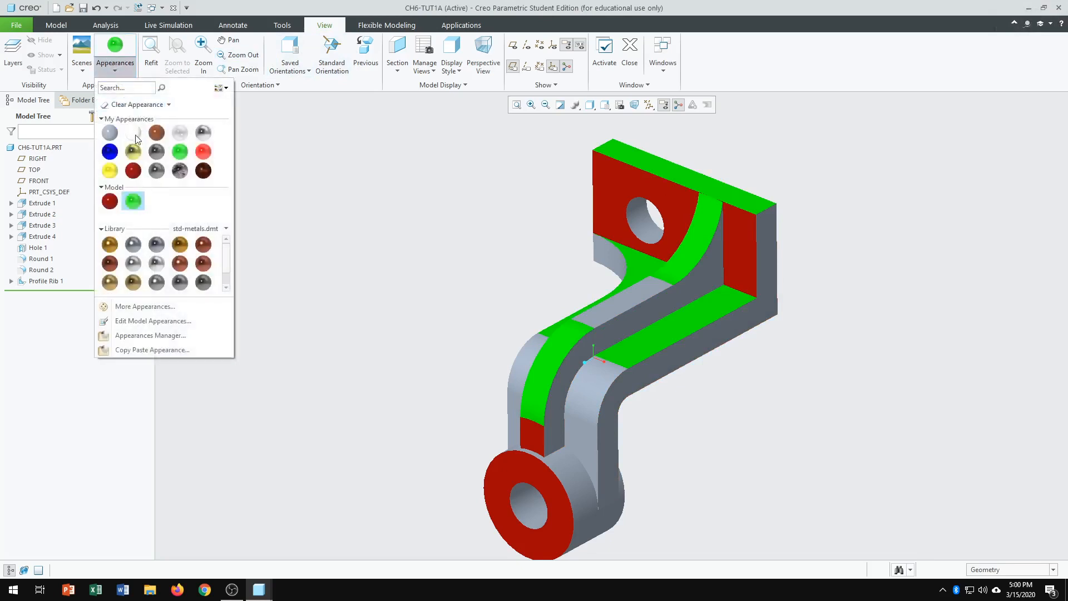
click(109, 201)
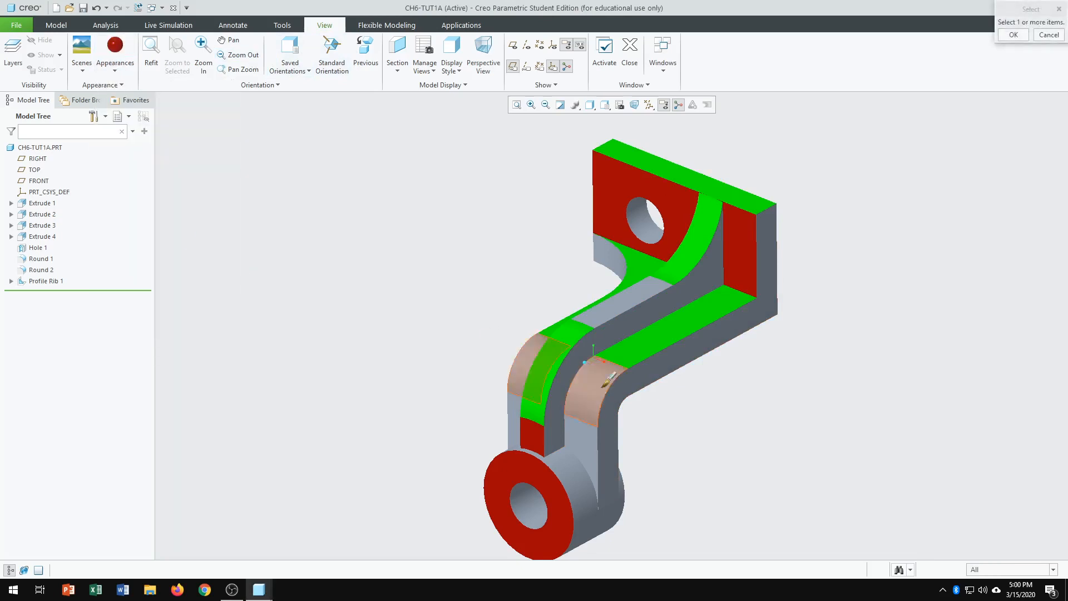
click(591, 429)
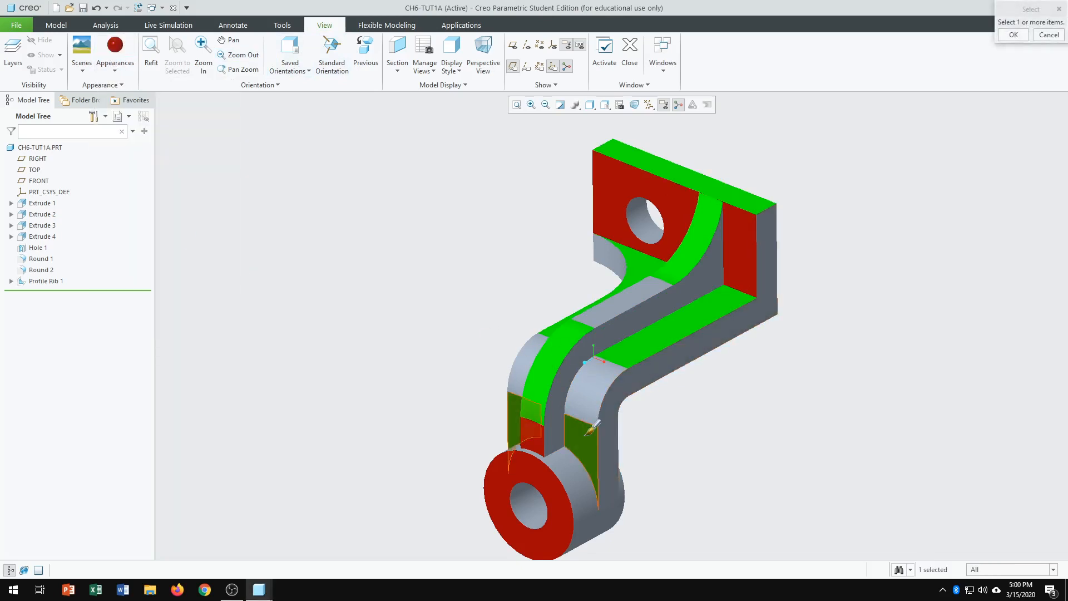
click(1014, 35)
Step: Apply the blue appearance to the bracket's side profile face that runs along the plate, arm and bend
middle_drag(927, 305, 885, 295)
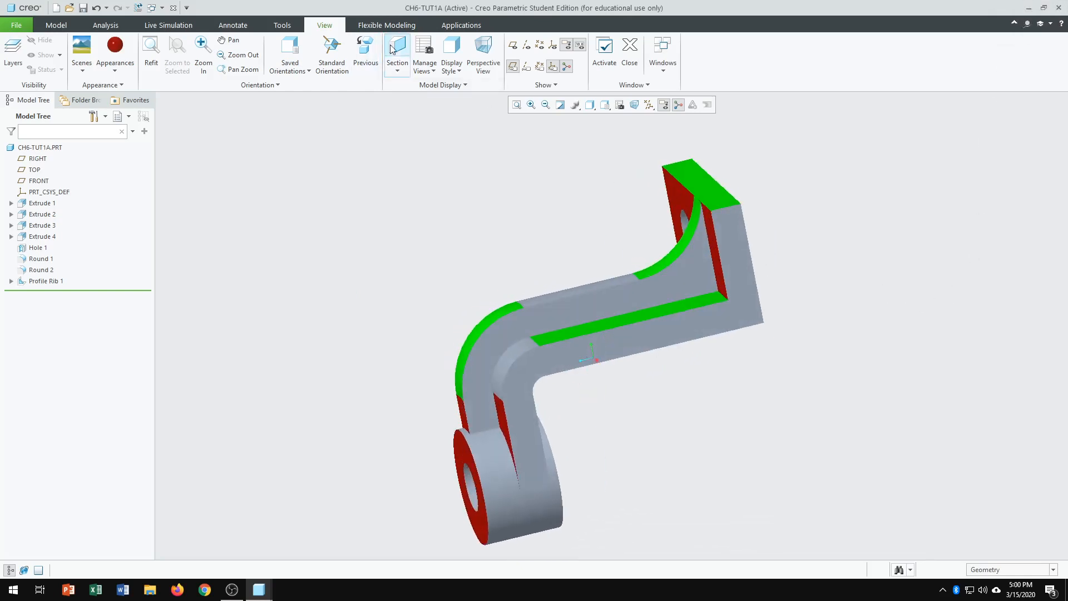
click(127, 70)
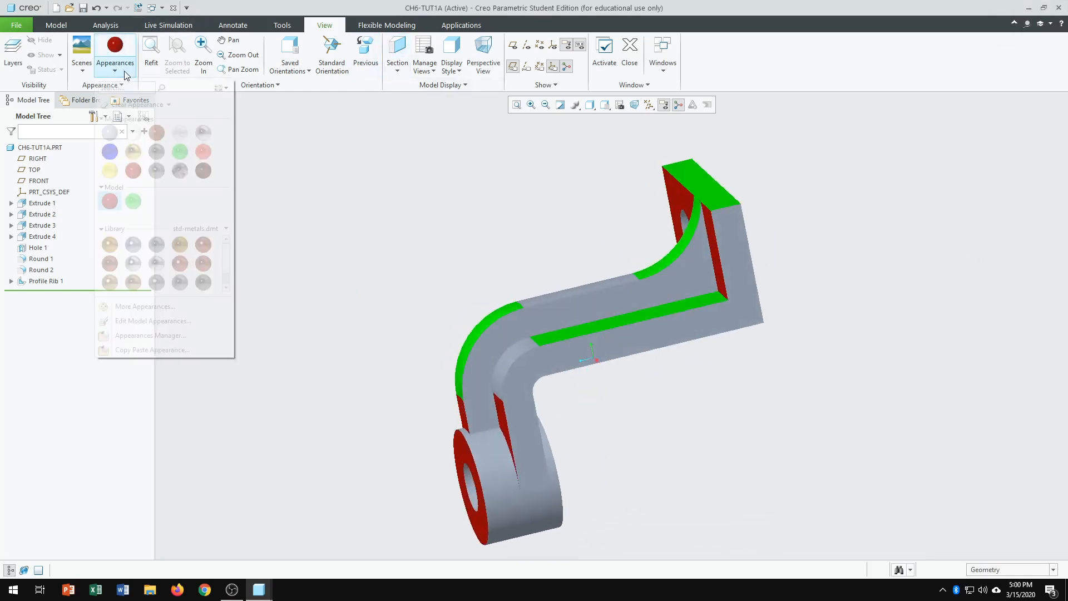
click(115, 154)
click(740, 322)
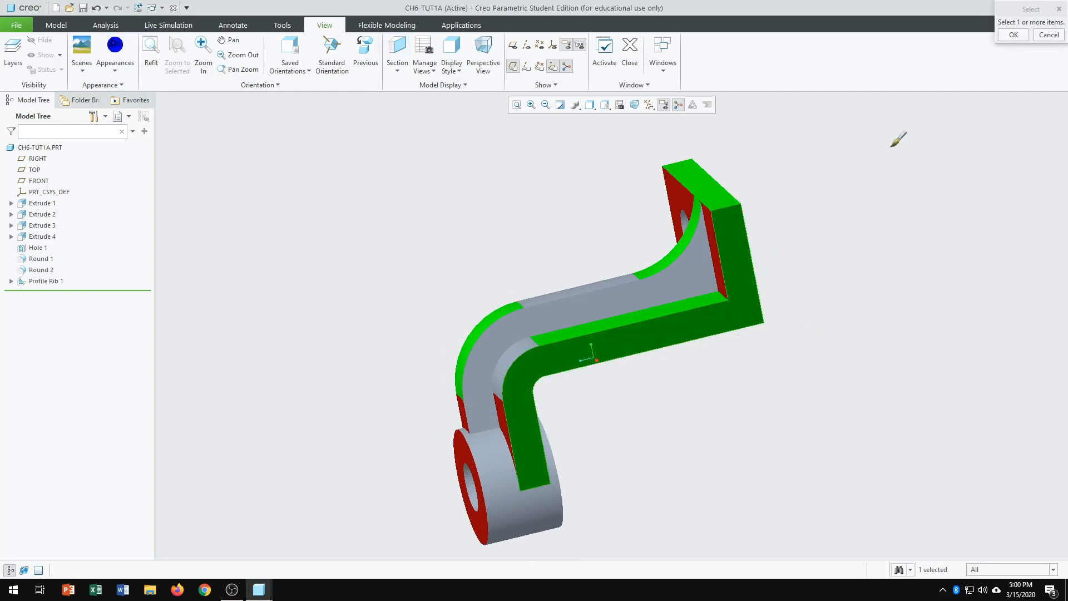
click(1013, 34)
Step: Apply the green appearance to the rib's flat top face between its concave and outer bend faces
middle_drag(819, 356, 824, 412)
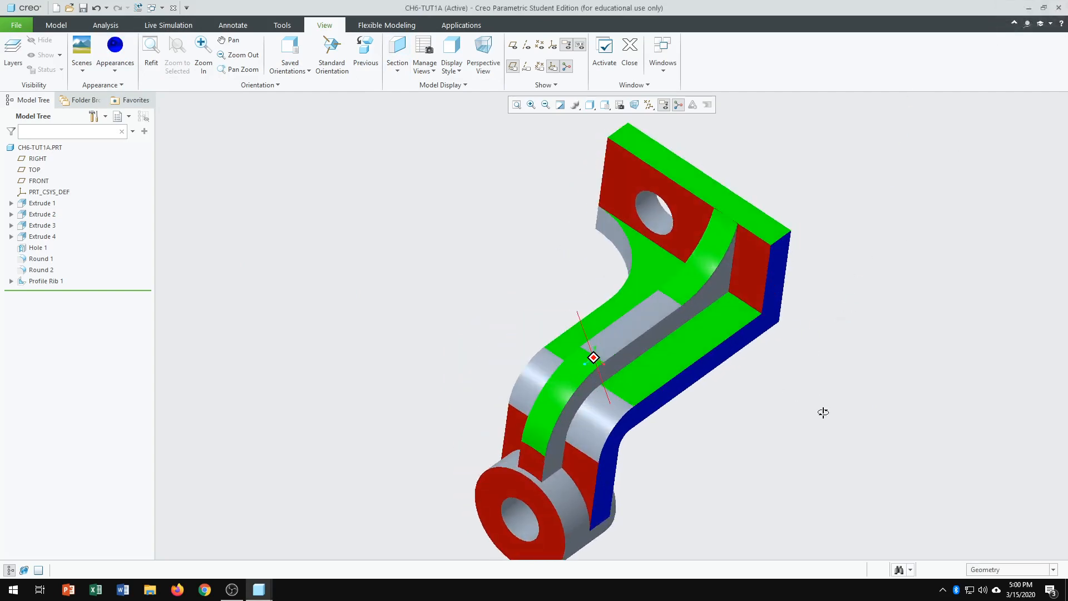
click(118, 73)
click(178, 154)
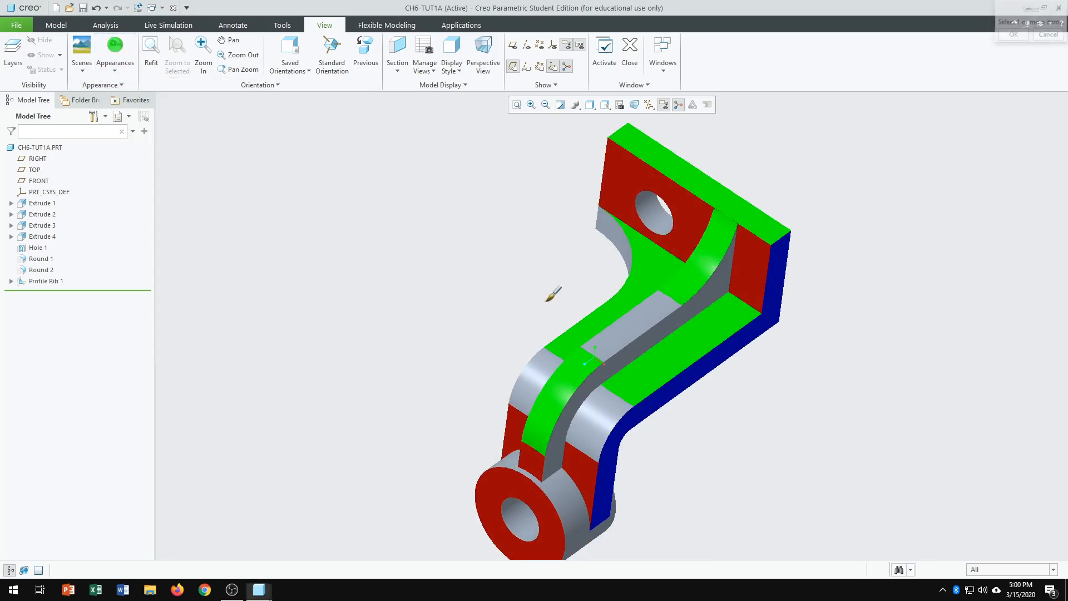
click(651, 312)
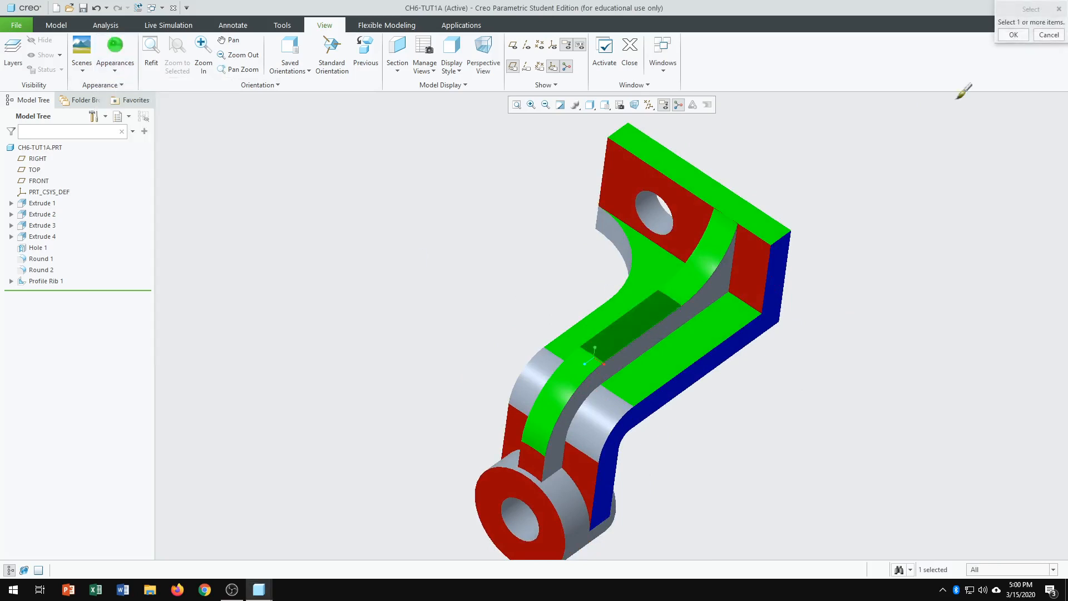
click(1013, 34)
mouse_move(932, 232)
middle_down()
mouse_move(876, 215)
mouse_move(974, 227)
mouse_move(929, 244)
middle_up()
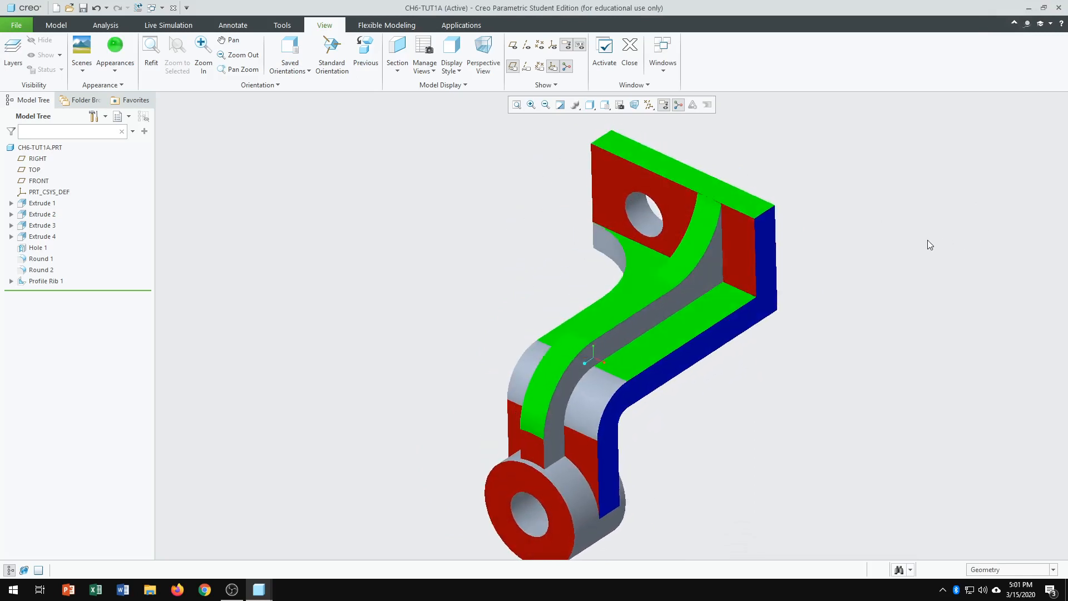
scroll(818, 287, up, 3)
scroll(813, 334, down, 2)
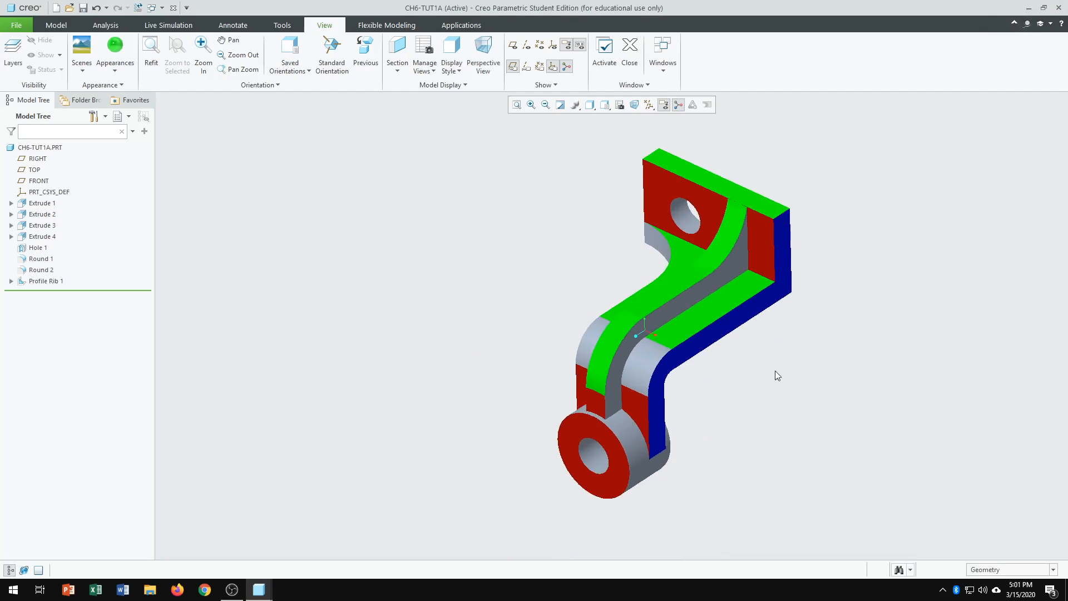
mouse_move(776, 372)
middle_down()
mouse_move(788, 345)
mouse_move(820, 354)
middle_up()
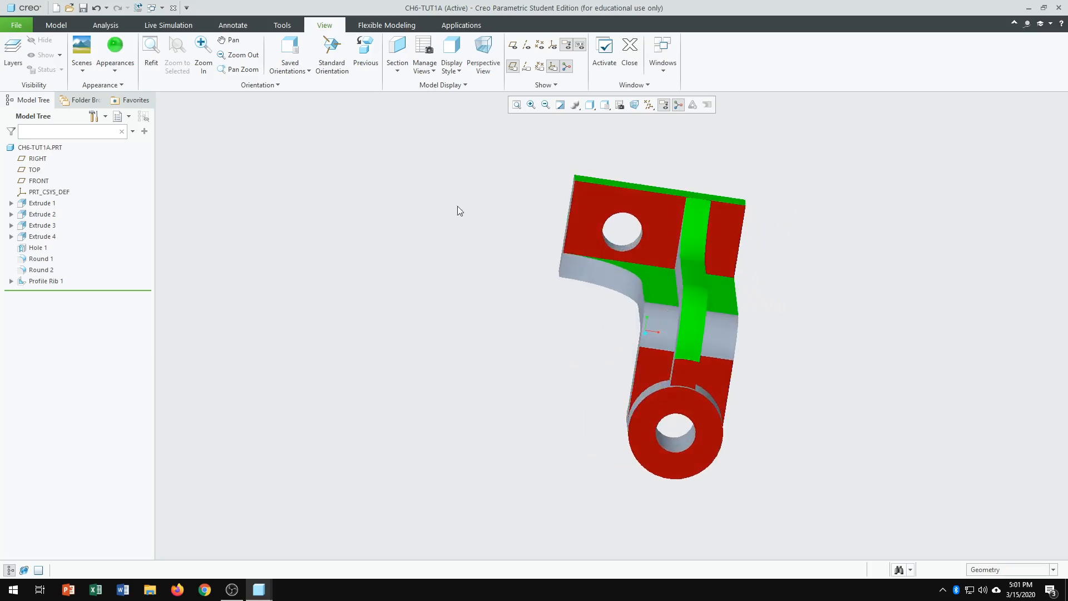